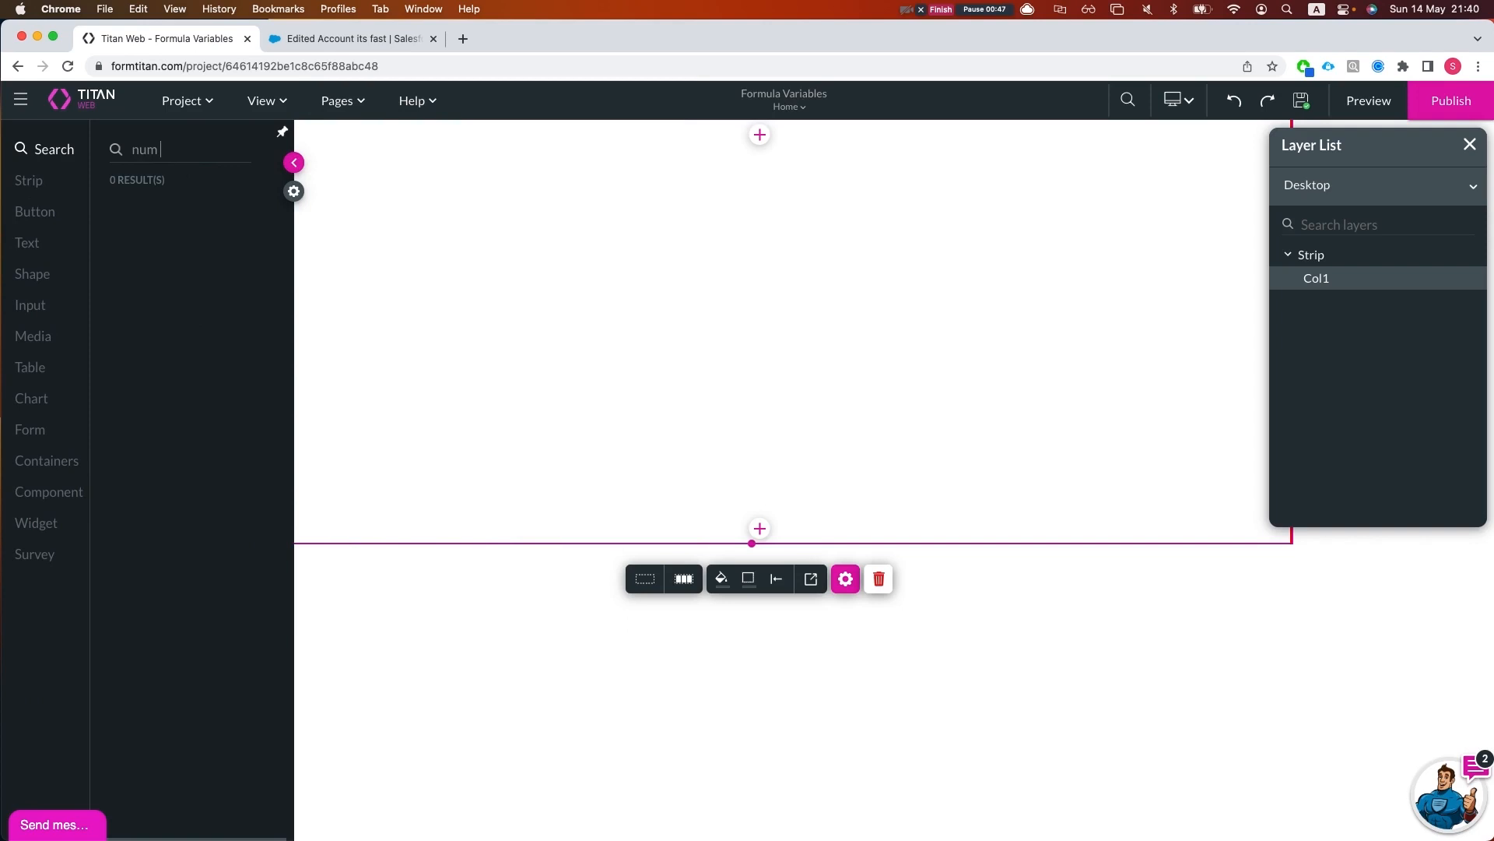
Find the Numeric form field and place two of them side by side in the strip column
key(BackSpace)
key(BackSpace)
drag(189, 250, 400, 242)
drag(488, 284, 573, 267)
Label the two numeric fields "Number field1" and "Number field2"
click(483, 243)
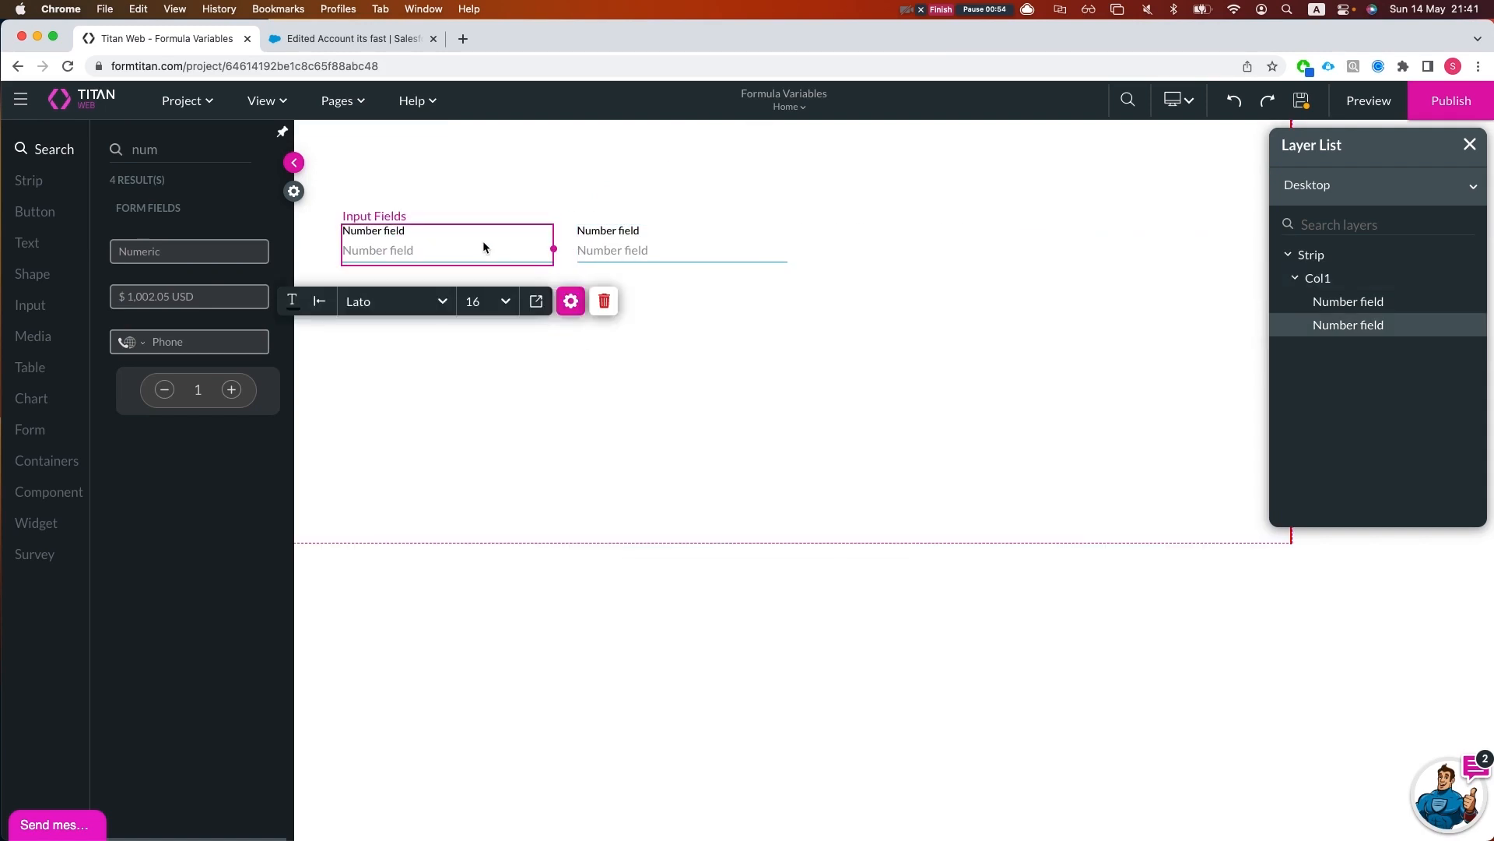
click(571, 302)
click(1235, 308)
text(1)
click(673, 250)
click(1216, 301)
text(2)
click(744, 385)
Add a third numeric field below Number field1 and label it "res"
double_click(168, 154)
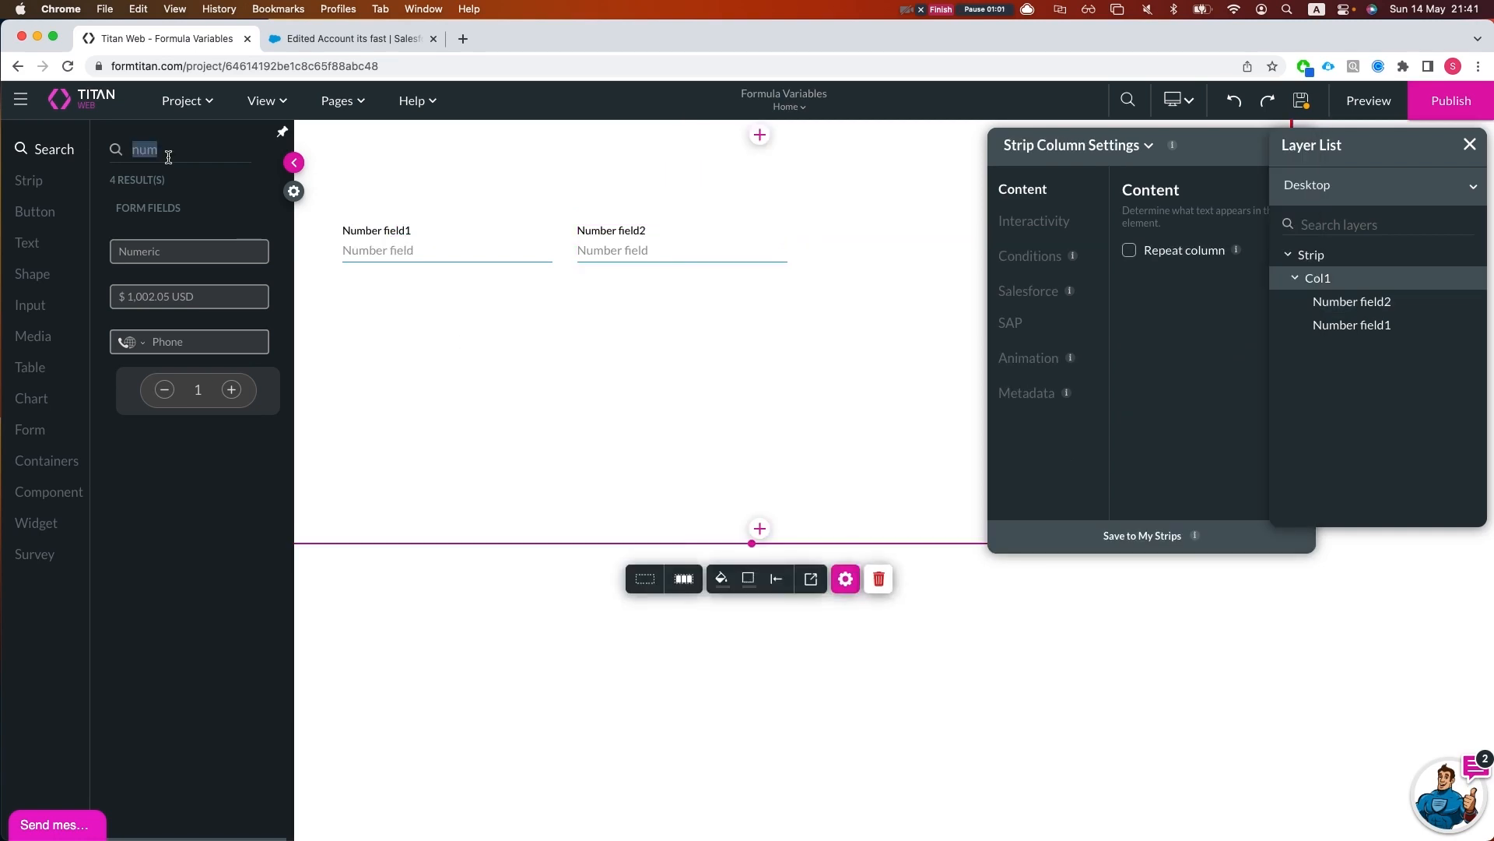
text(number)
drag(156, 250, 389, 307)
click(385, 304)
text(res)
click(819, 384)
In the Home page's configured actions, rename the numeric formula variable powerfield1 as add_num1_num2
click(341, 100)
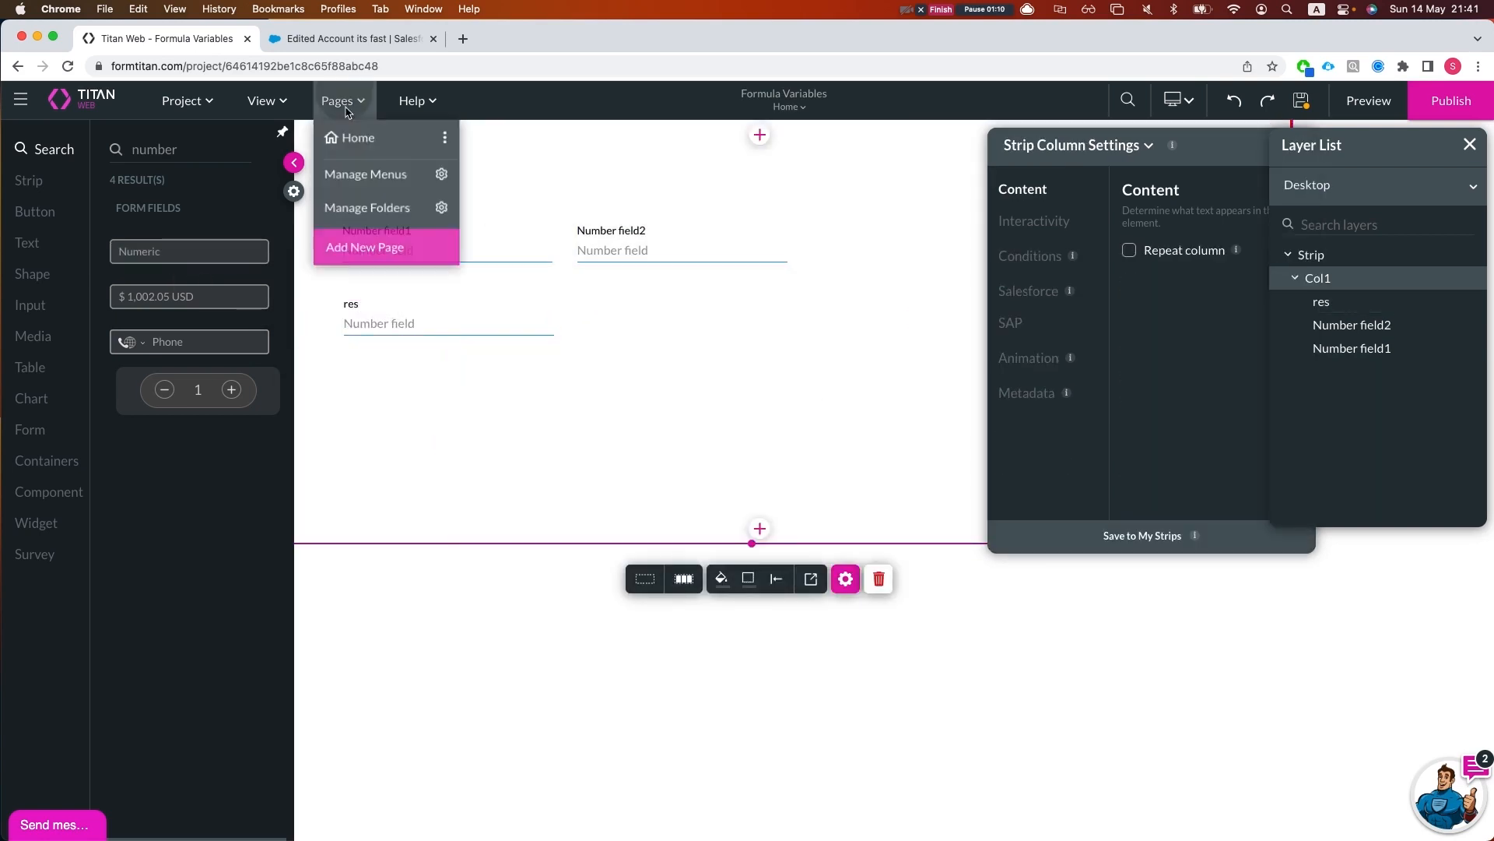
click(446, 139)
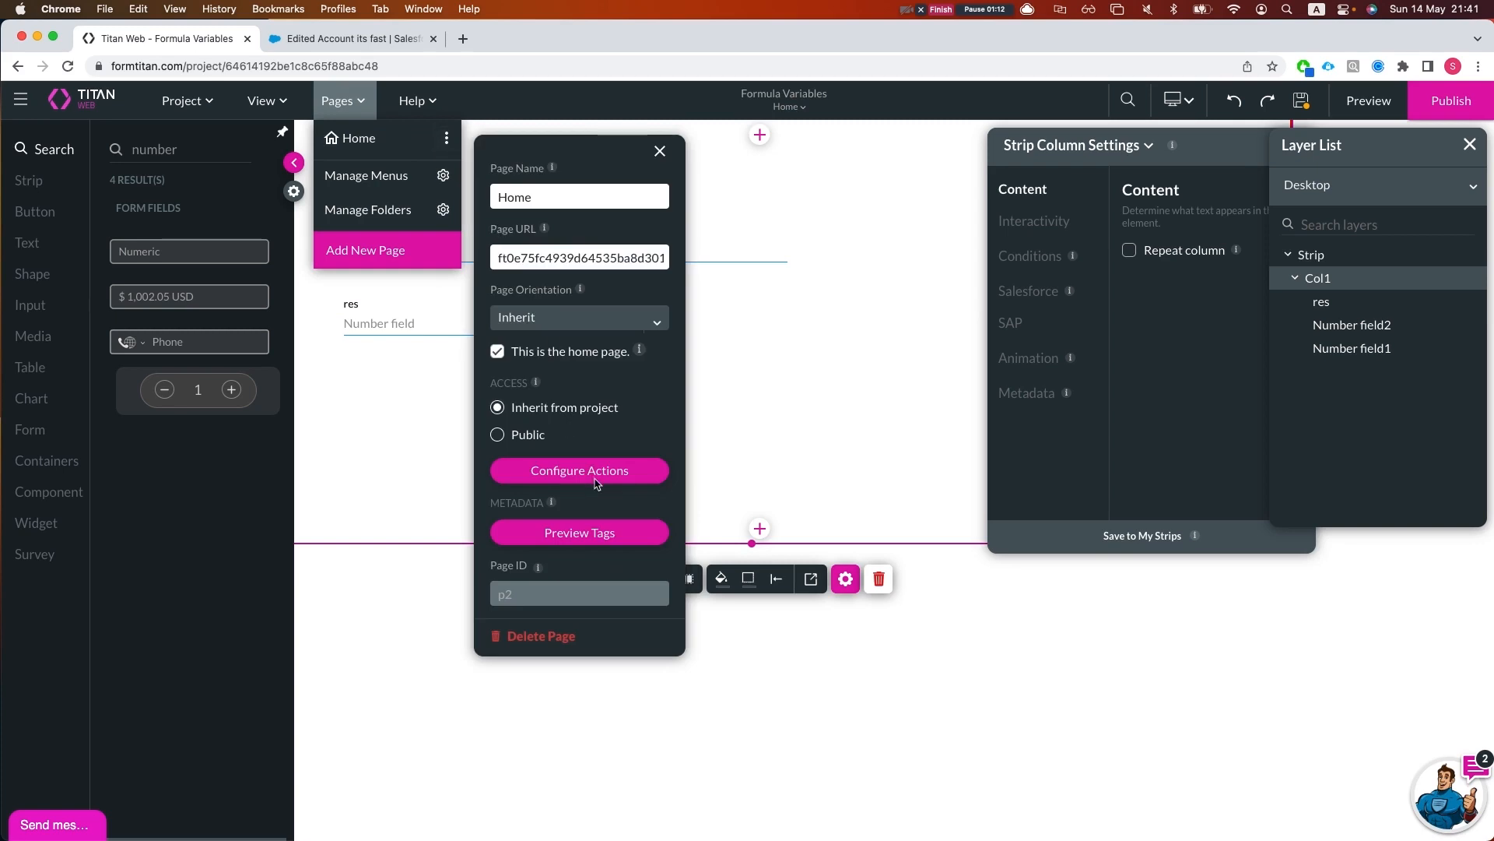
click(595, 475)
click(351, 570)
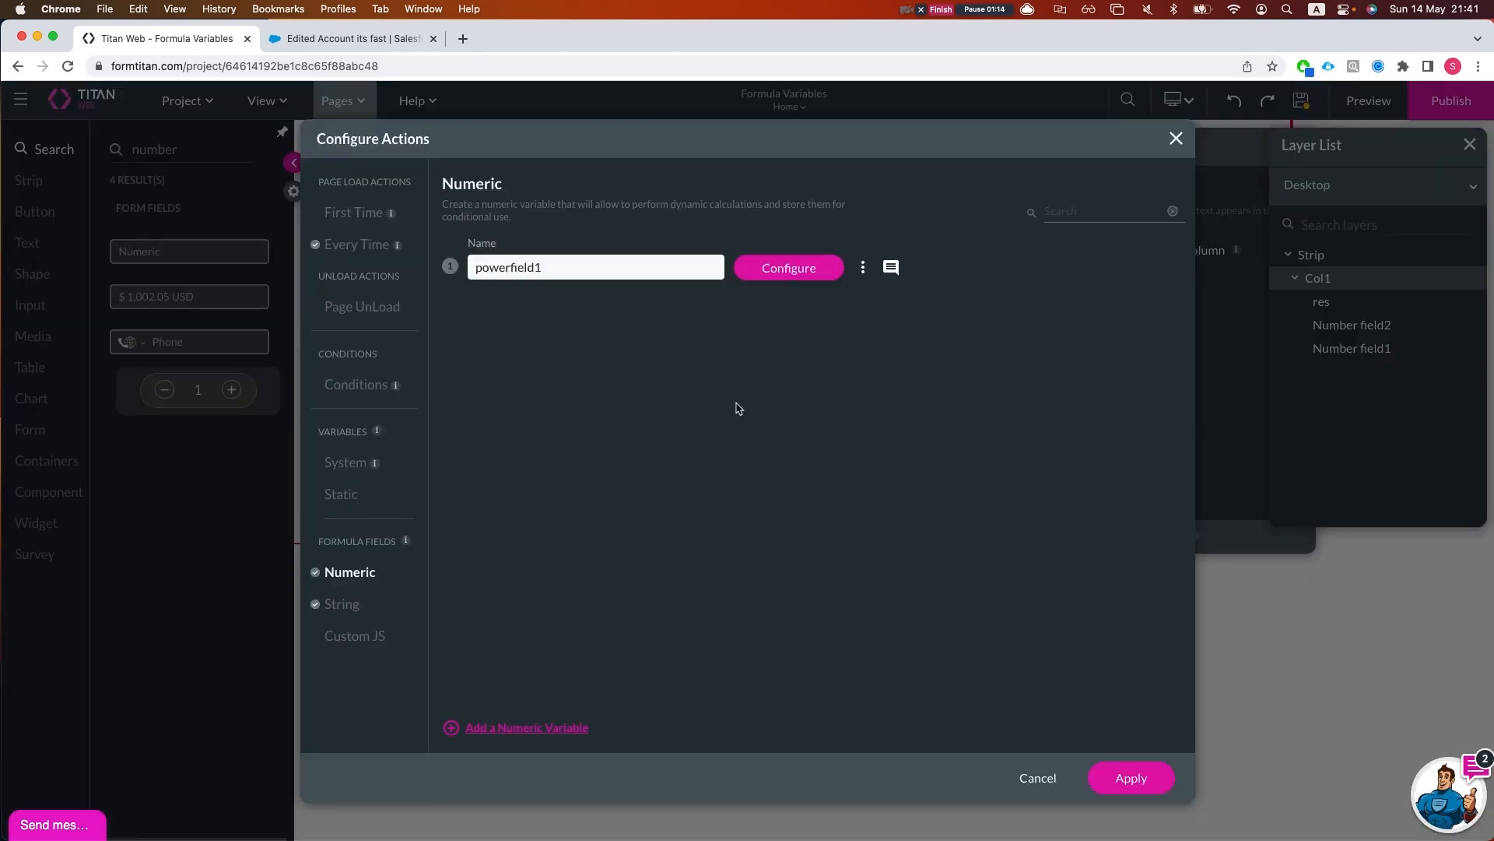
double_click(609, 267)
key(BackSpace)
text(df)
key(BackSpace)
key(BackSpace)
text(add)
key(BackSpace)
text(d_1)
key(BackSpace)
text(num1_num2)
Configure the add_num1_num2 variable with the formula Number field1 + Number field2
click(789, 267)
click(647, 554)
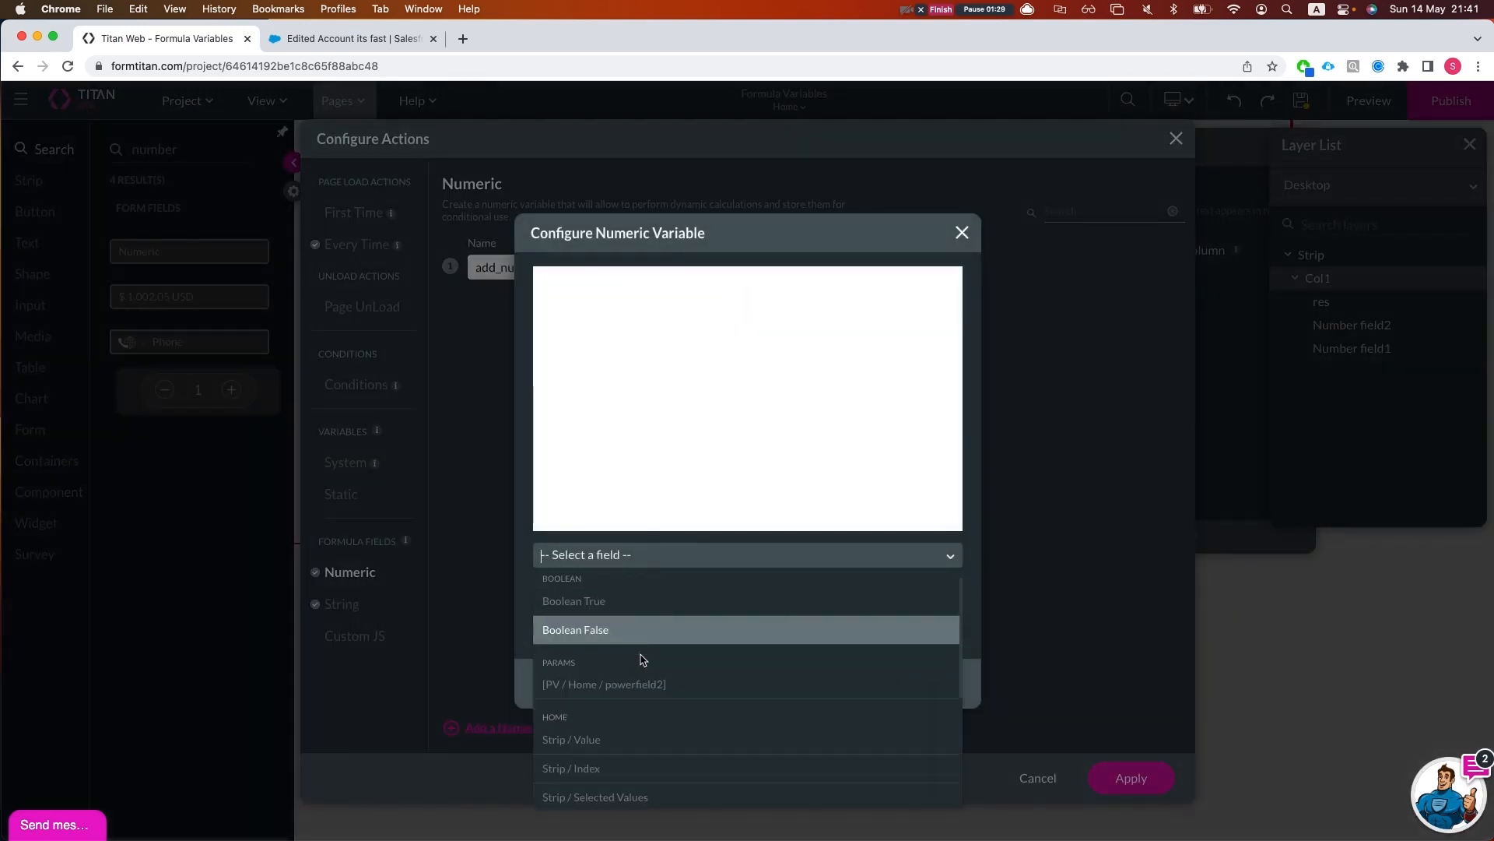
scroll(657, 699, down, 5)
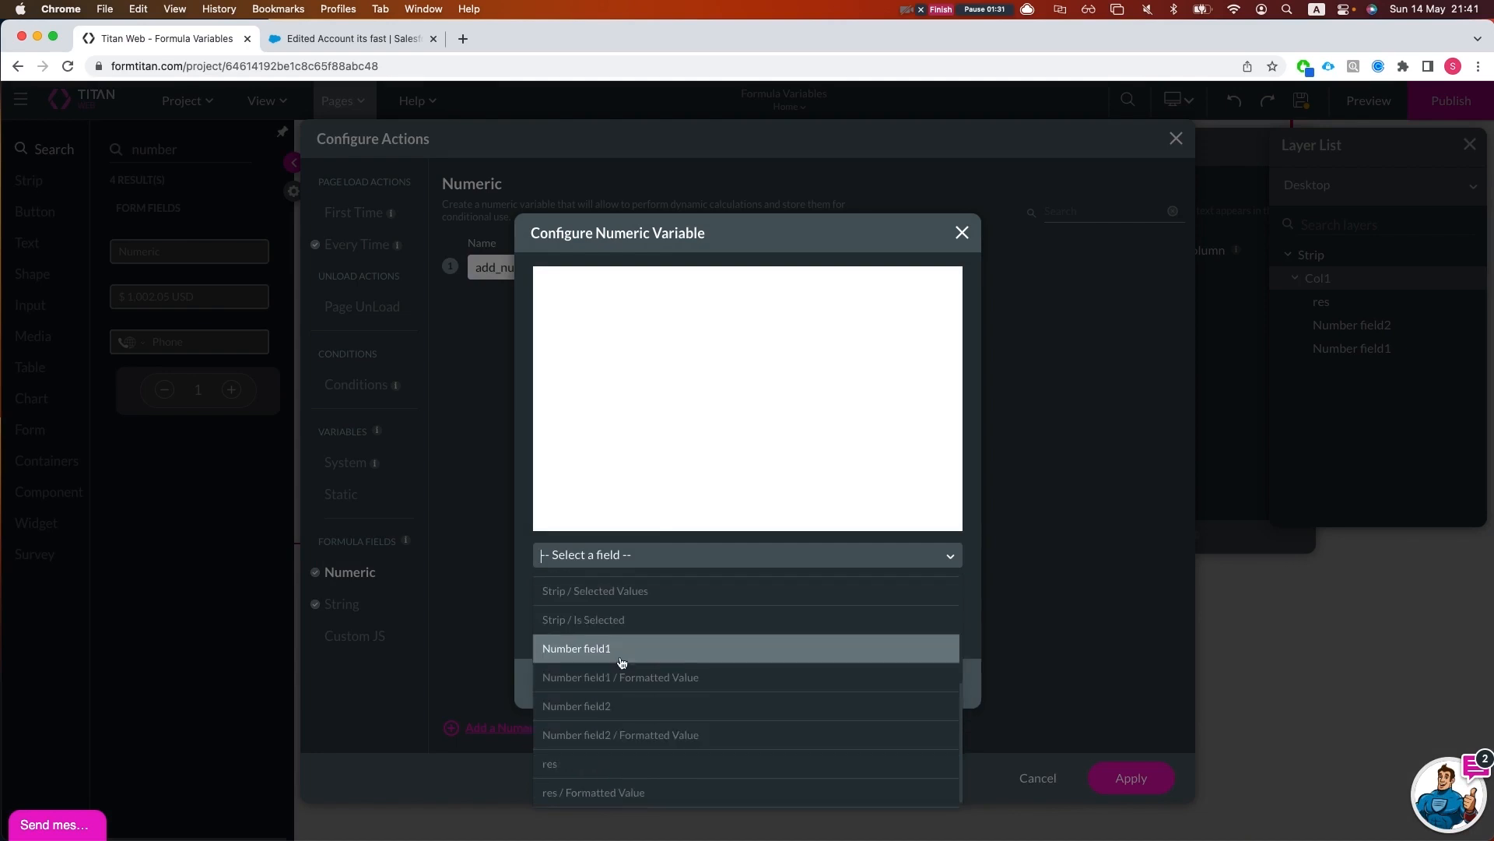
click(634, 659)
text(+)
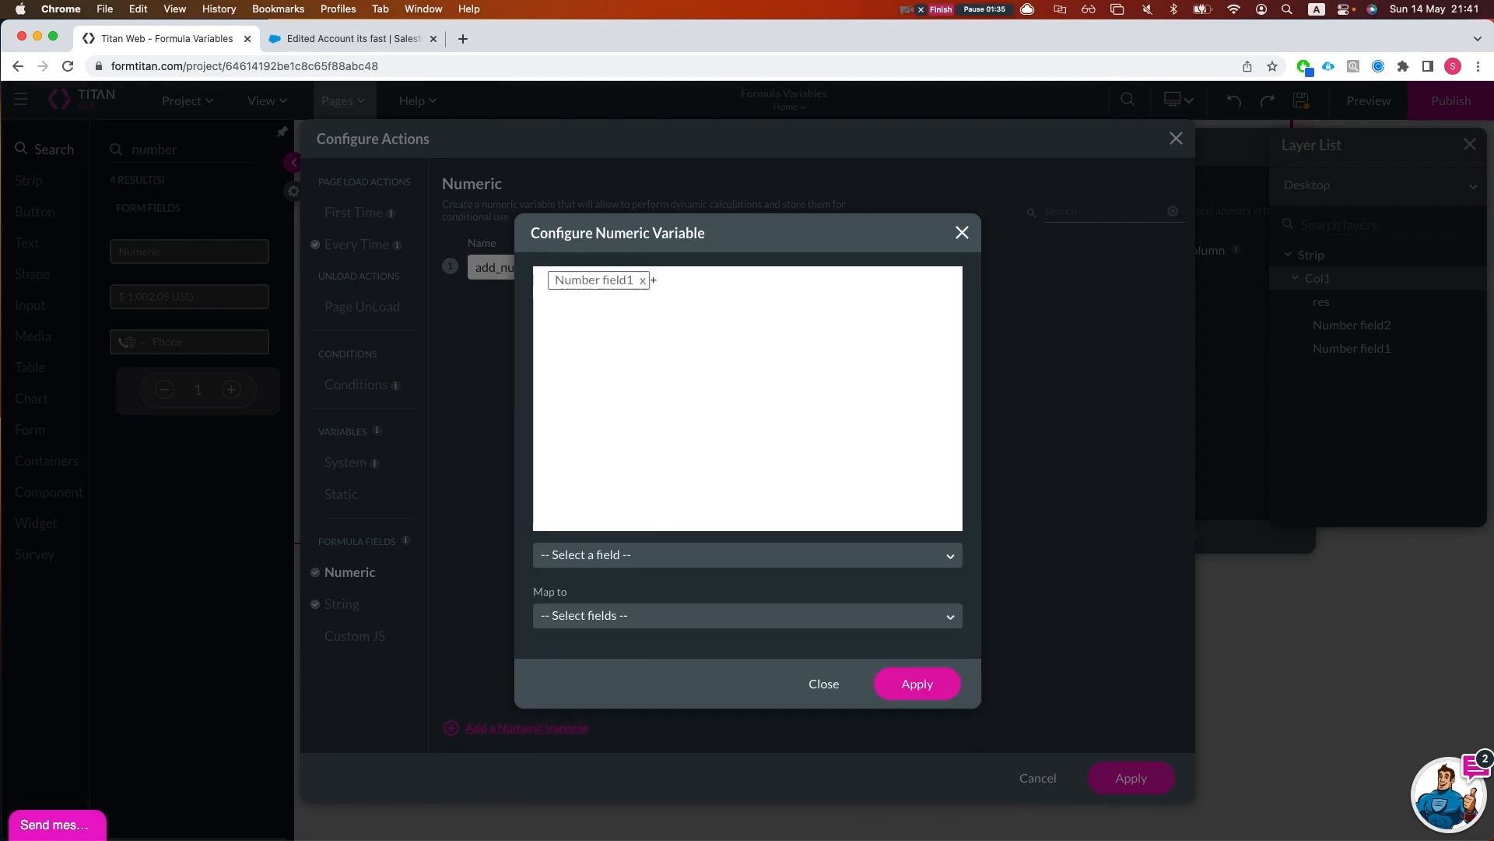
click(647, 553)
text(num)
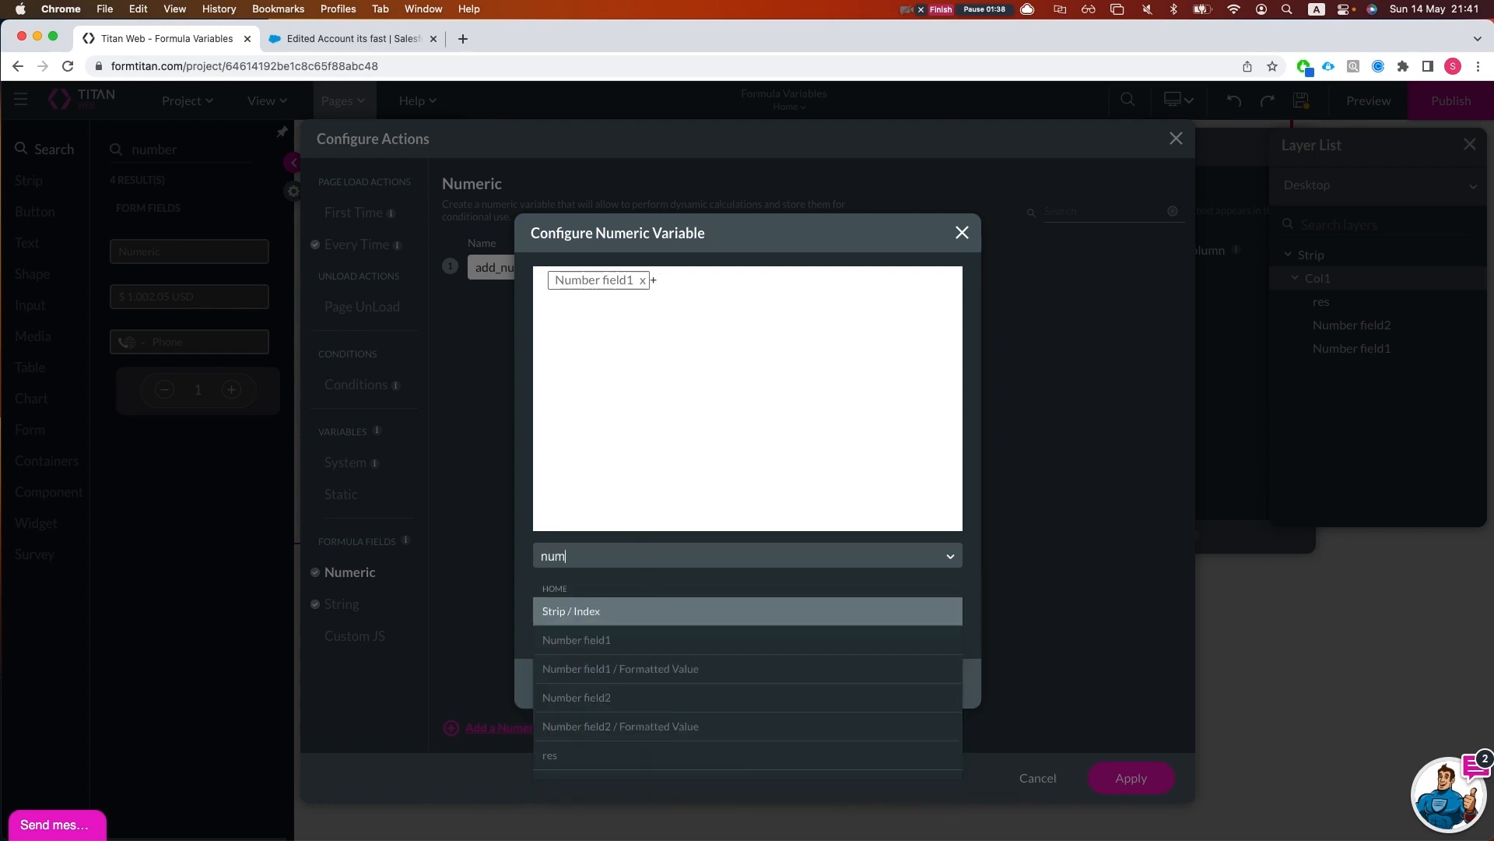
text(ber)
click(659, 696)
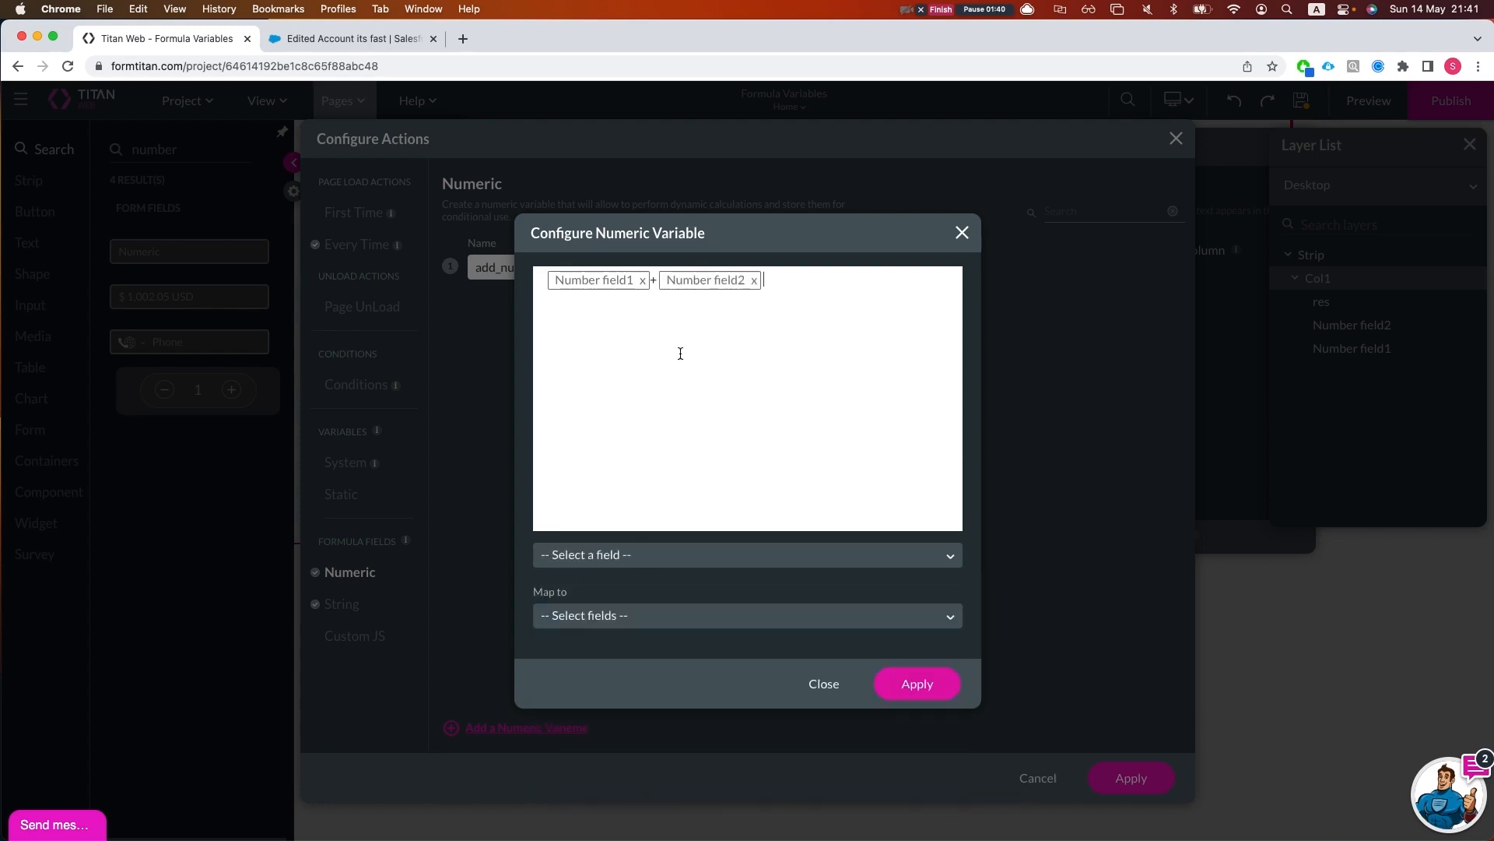
Map the numeric variable to the res field and apply the variable and page action settings
click(632, 616)
text(res)
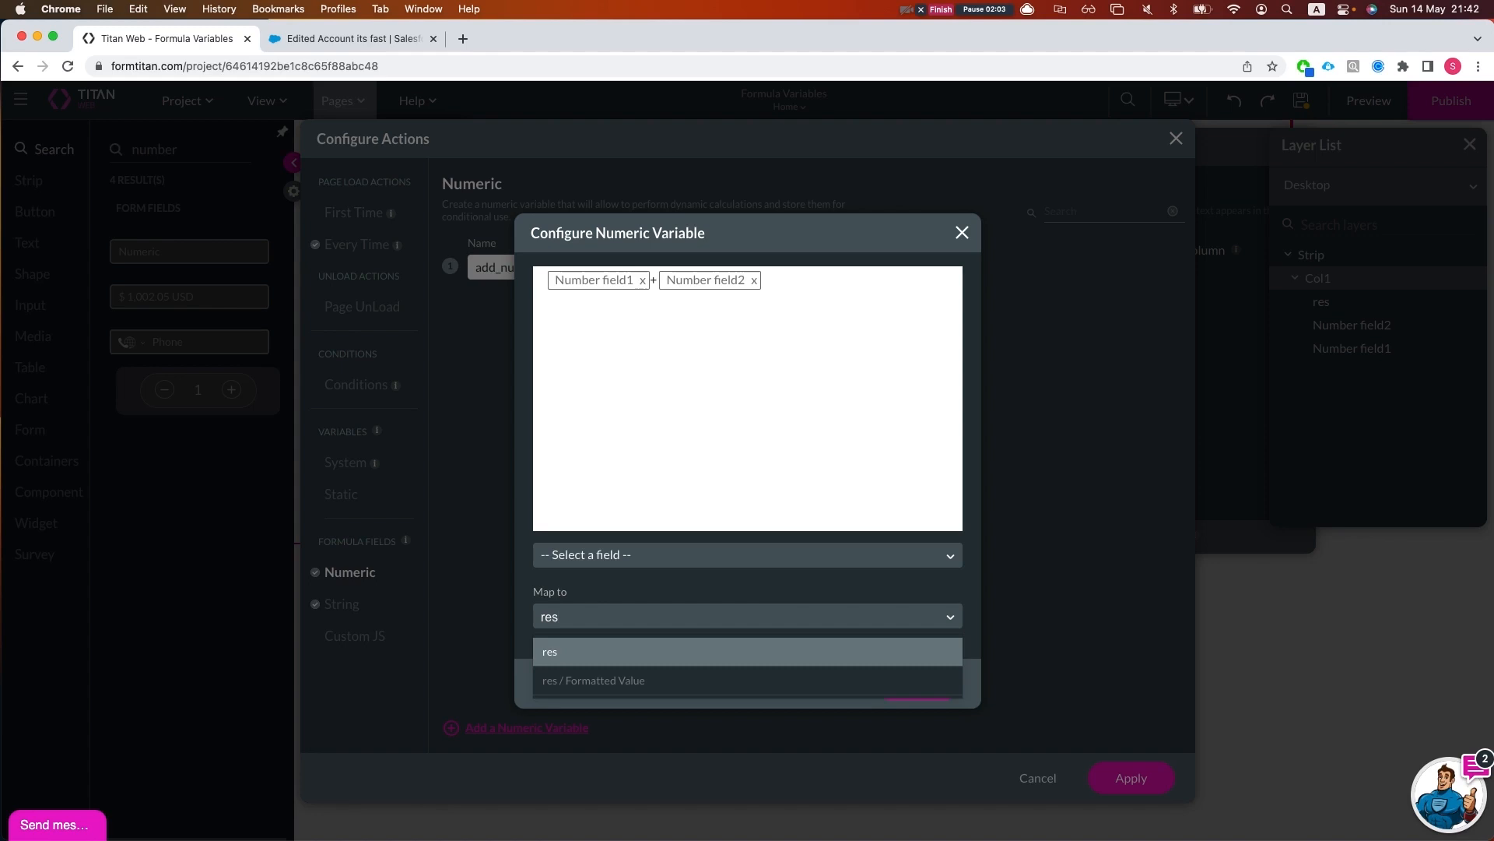
click(577, 662)
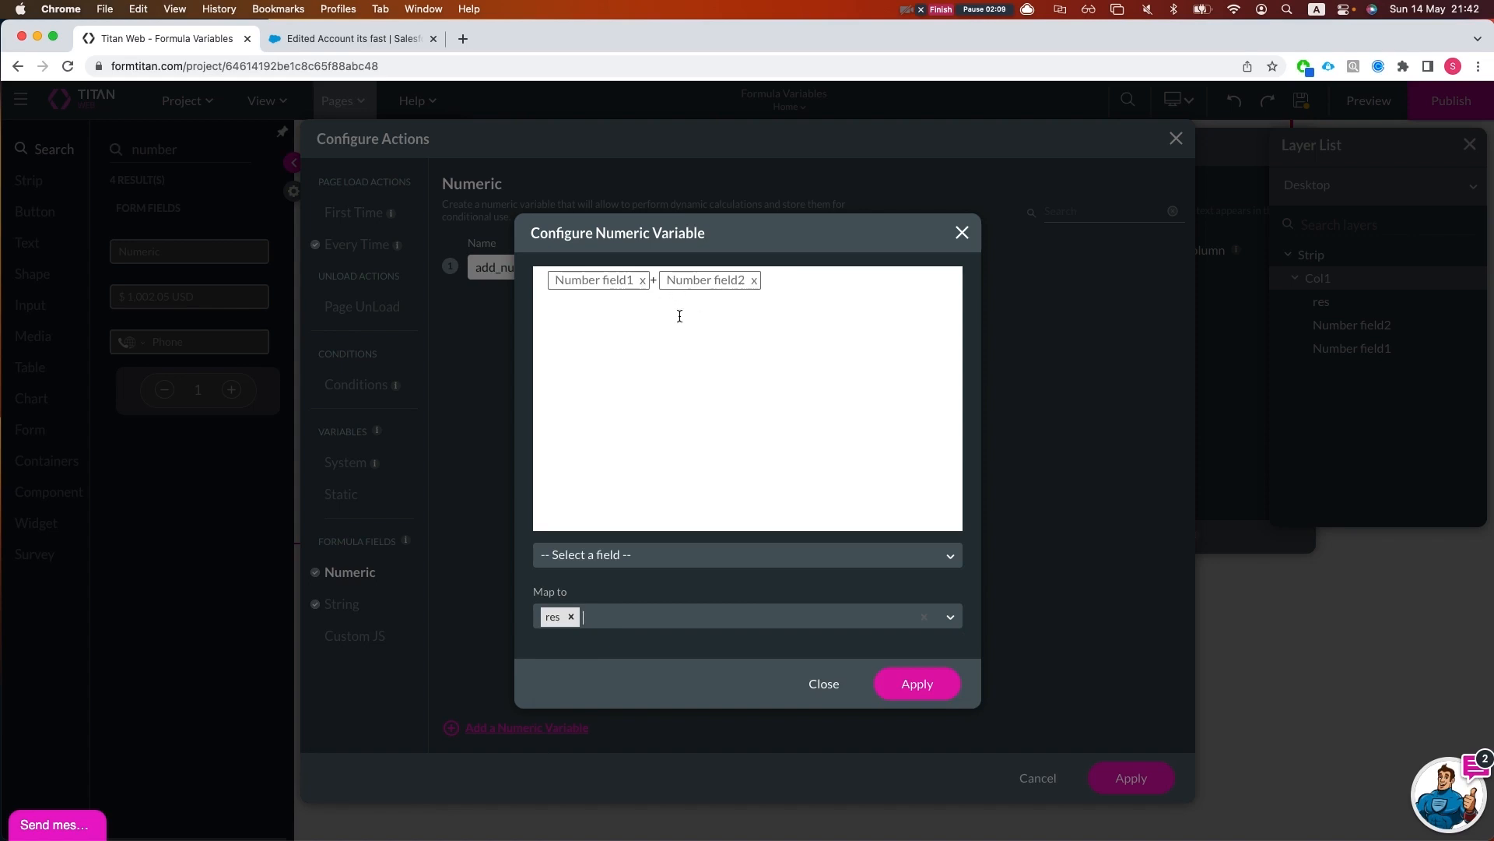
click(917, 683)
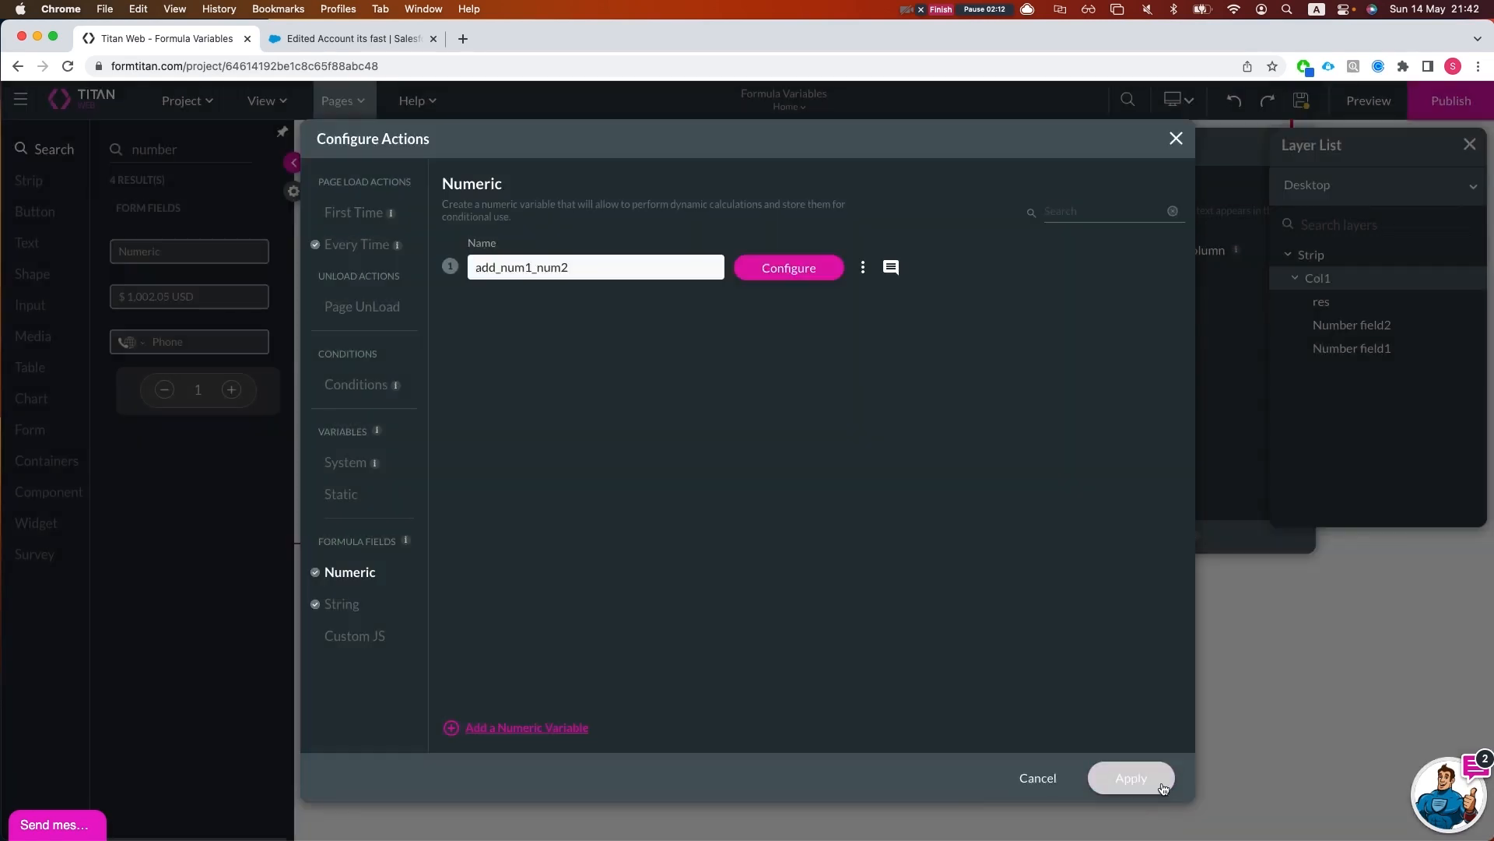
click(1163, 788)
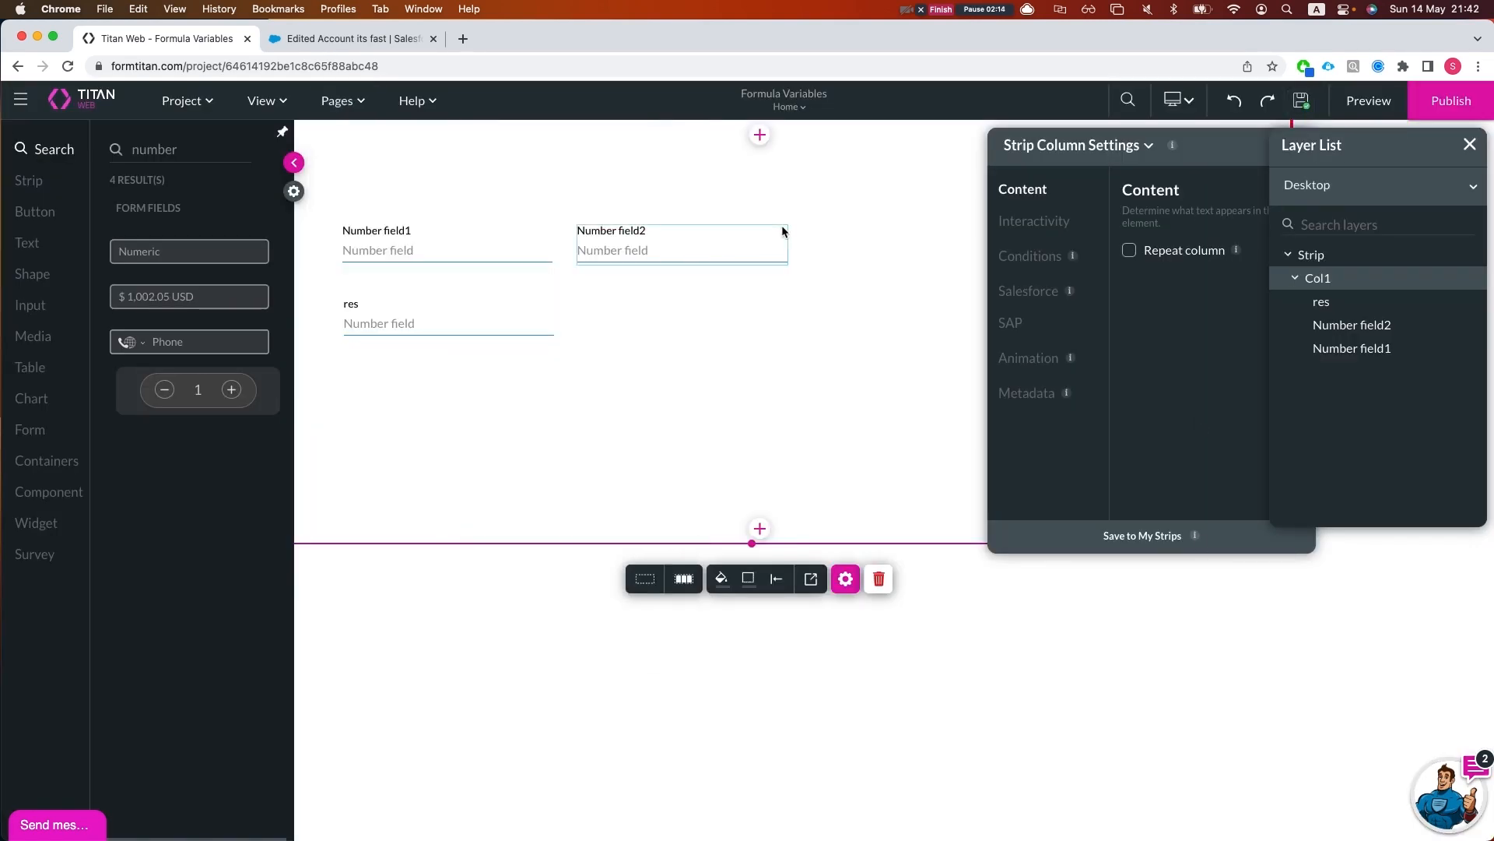
Enable Debug Mode in the project's development tools and save the project
click(293, 191)
click(45, 250)
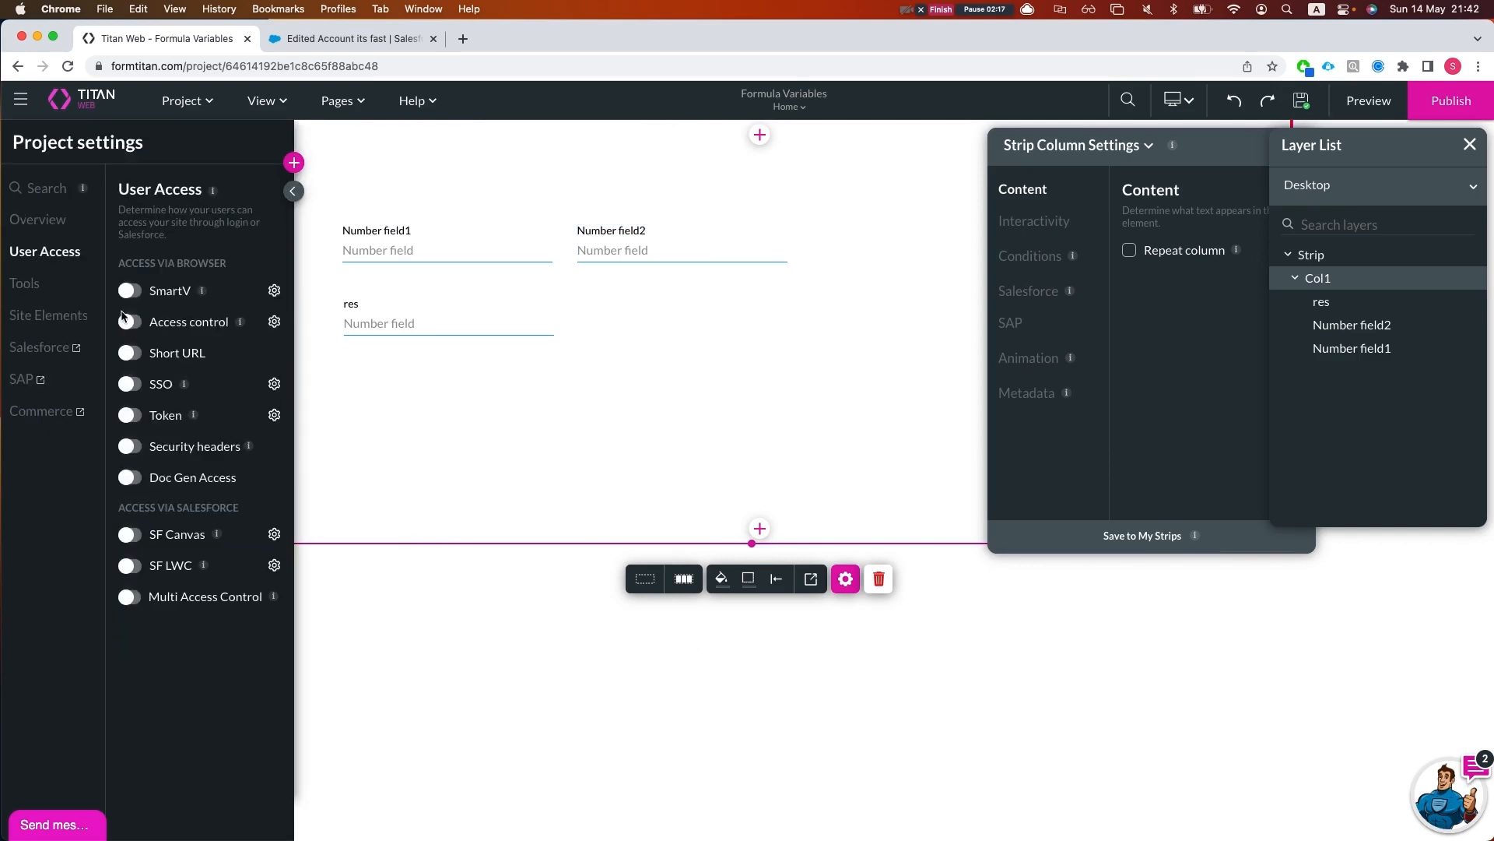
click(35, 293)
click(131, 265)
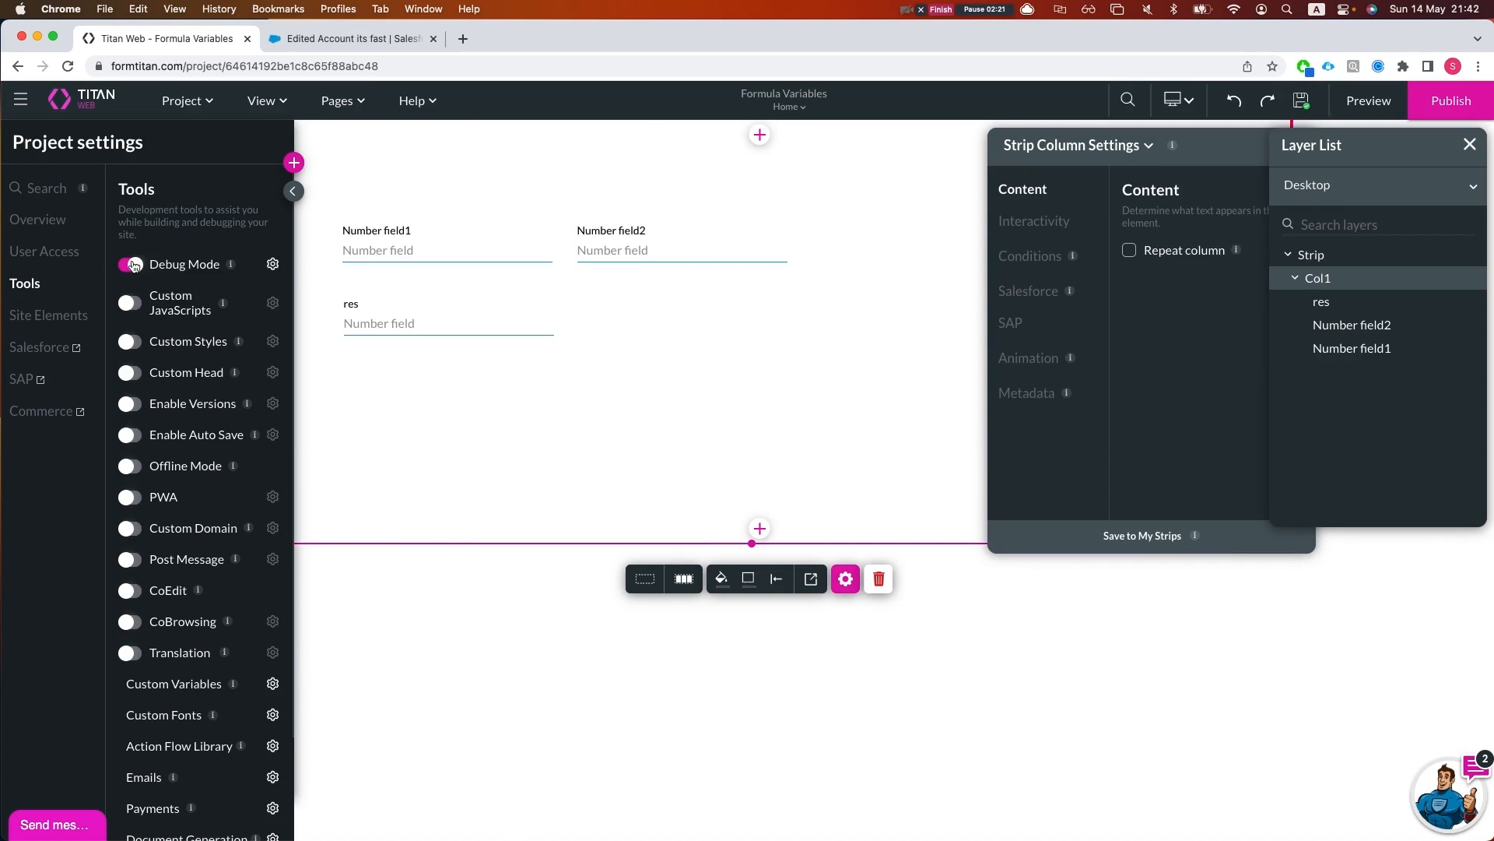
click(1301, 102)
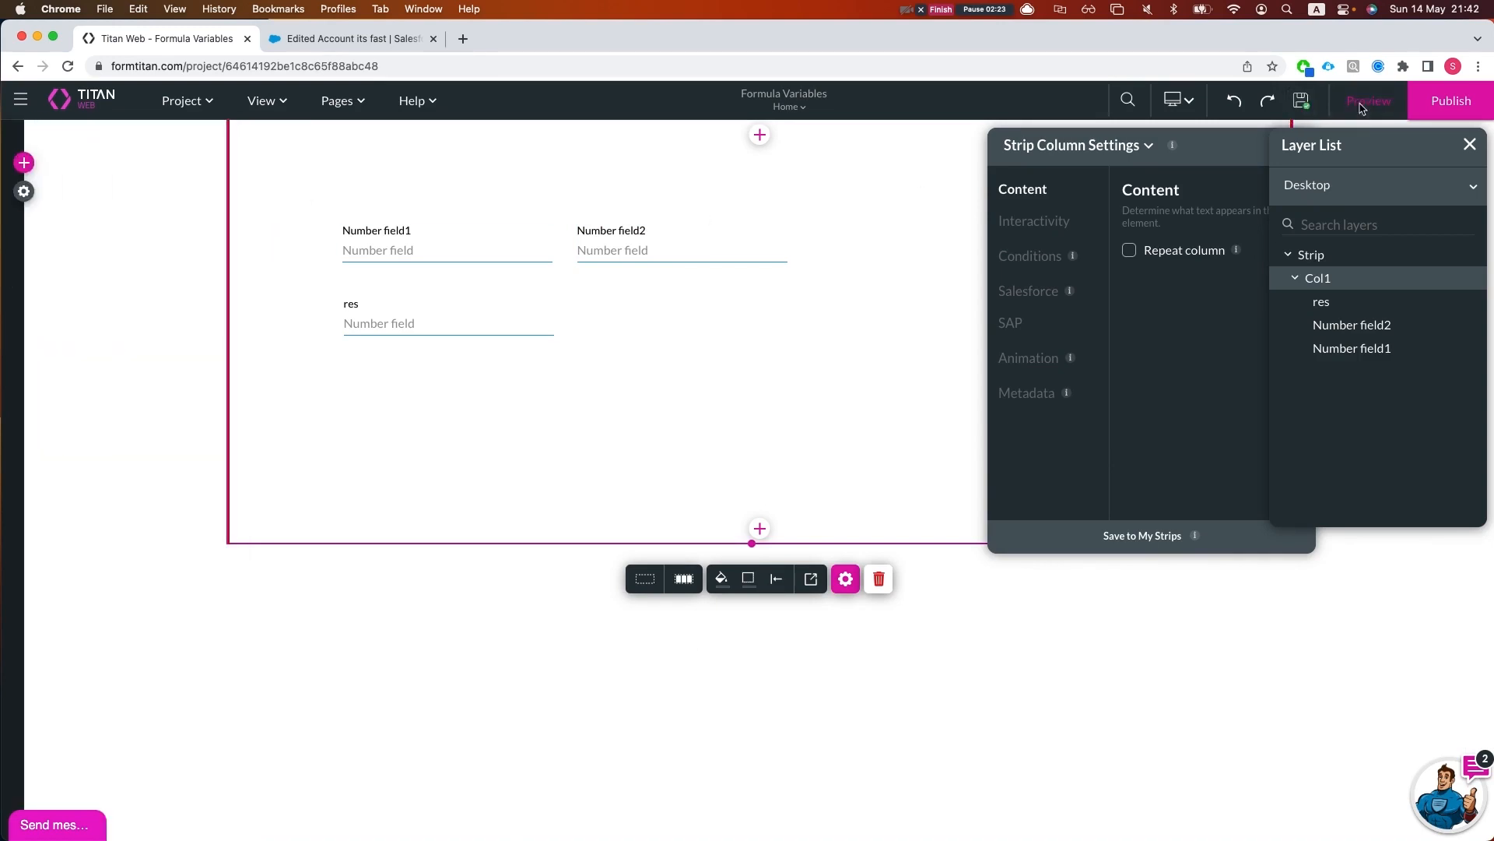
Preview the project and check the value of add_num1_num2 in the debug list
click(1363, 106)
click(1448, 759)
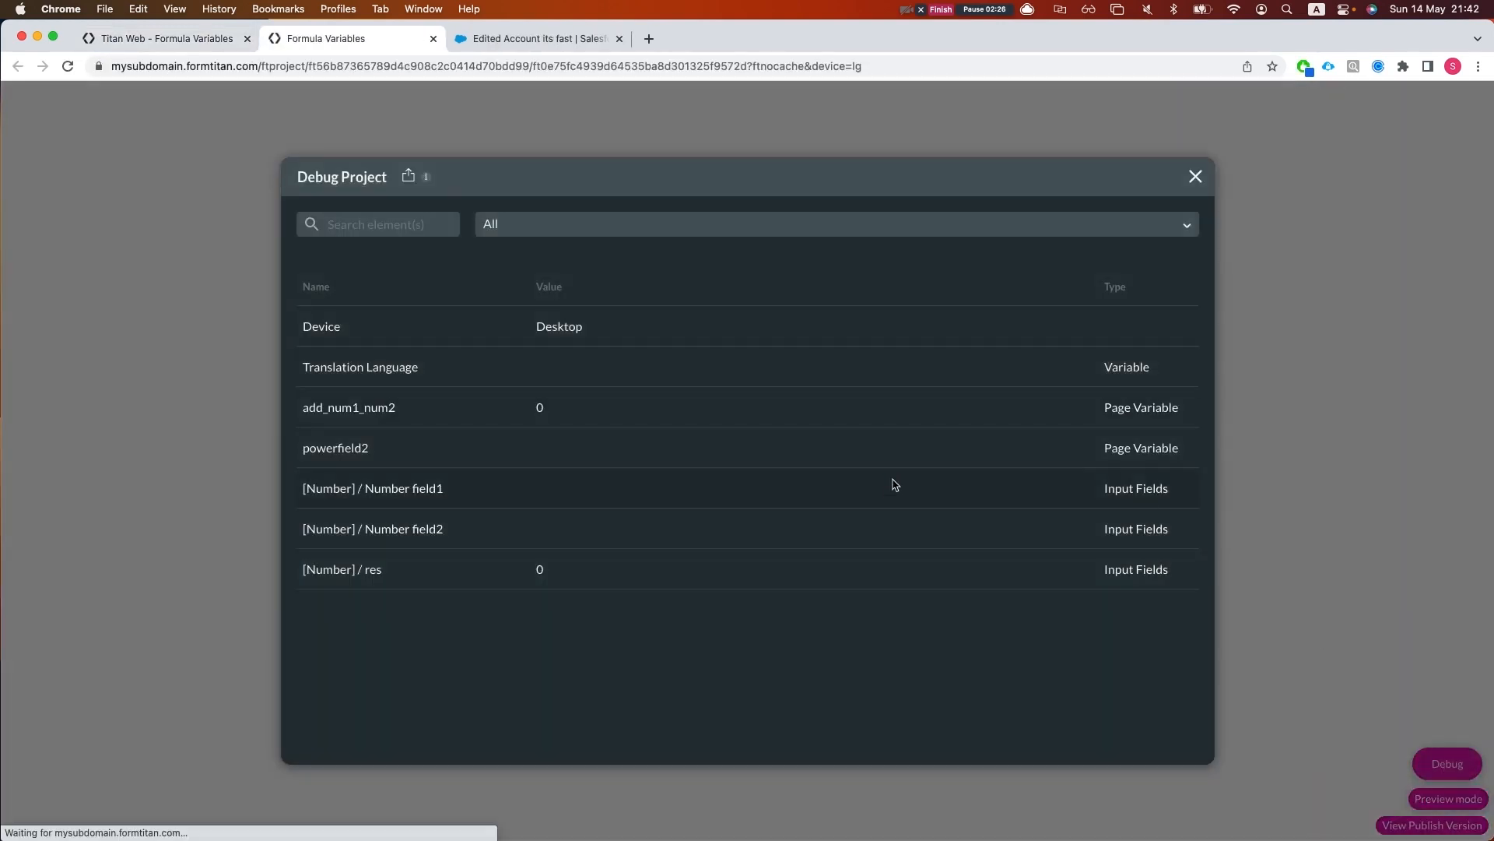
double_click(335, 416)
click(527, 421)
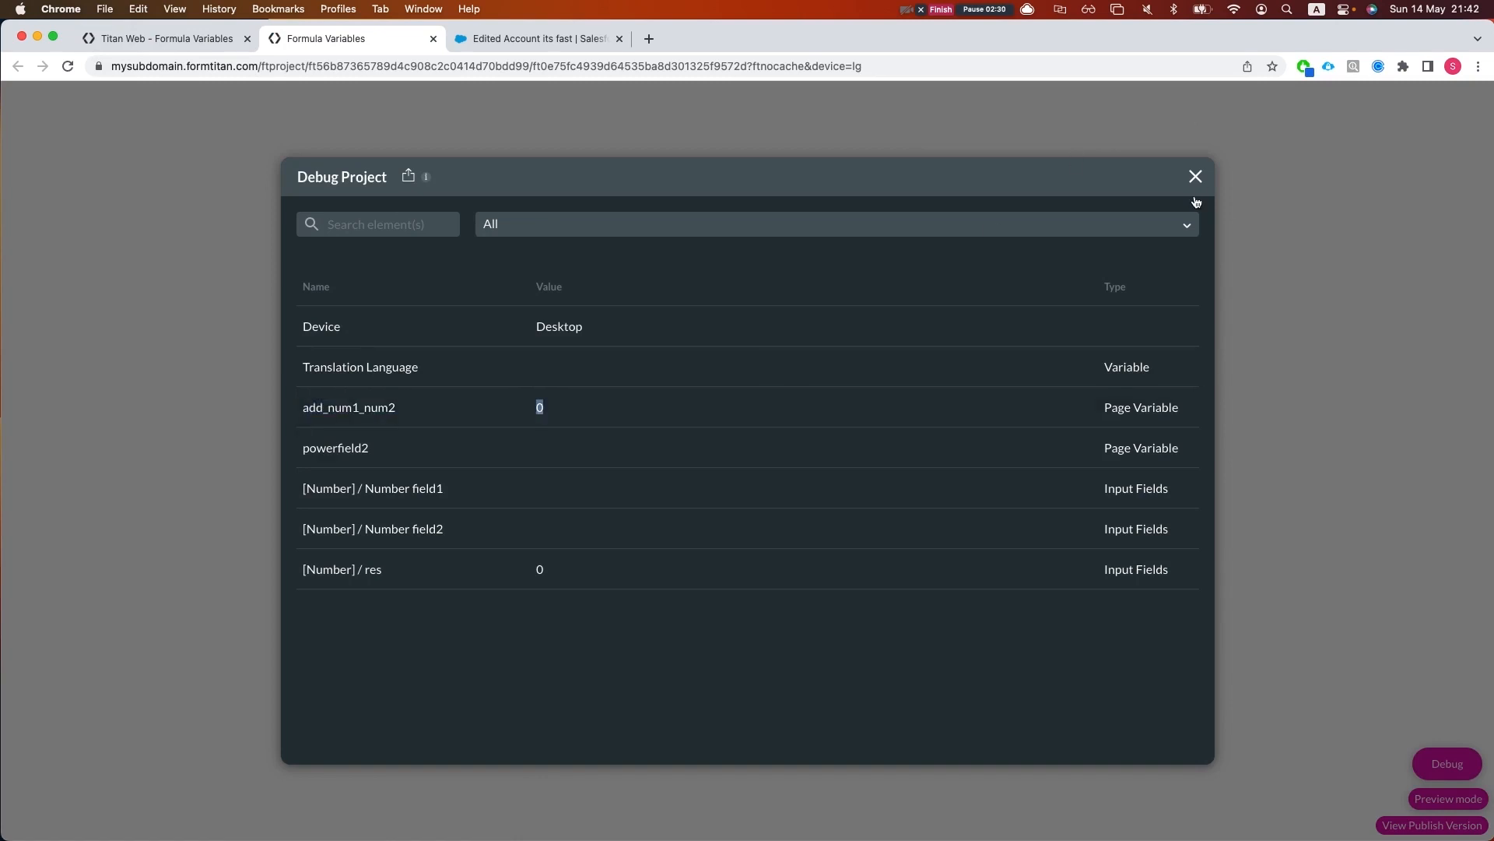
click(1196, 177)
Test the sum in the preview with 2 in Number field1 and 5 in Number field2, and return to the project editor
click(496, 218)
text(2)
key(Tab)
text(2)
click(429, 235)
double_click(569, 212)
text(5)
click(532, 323)
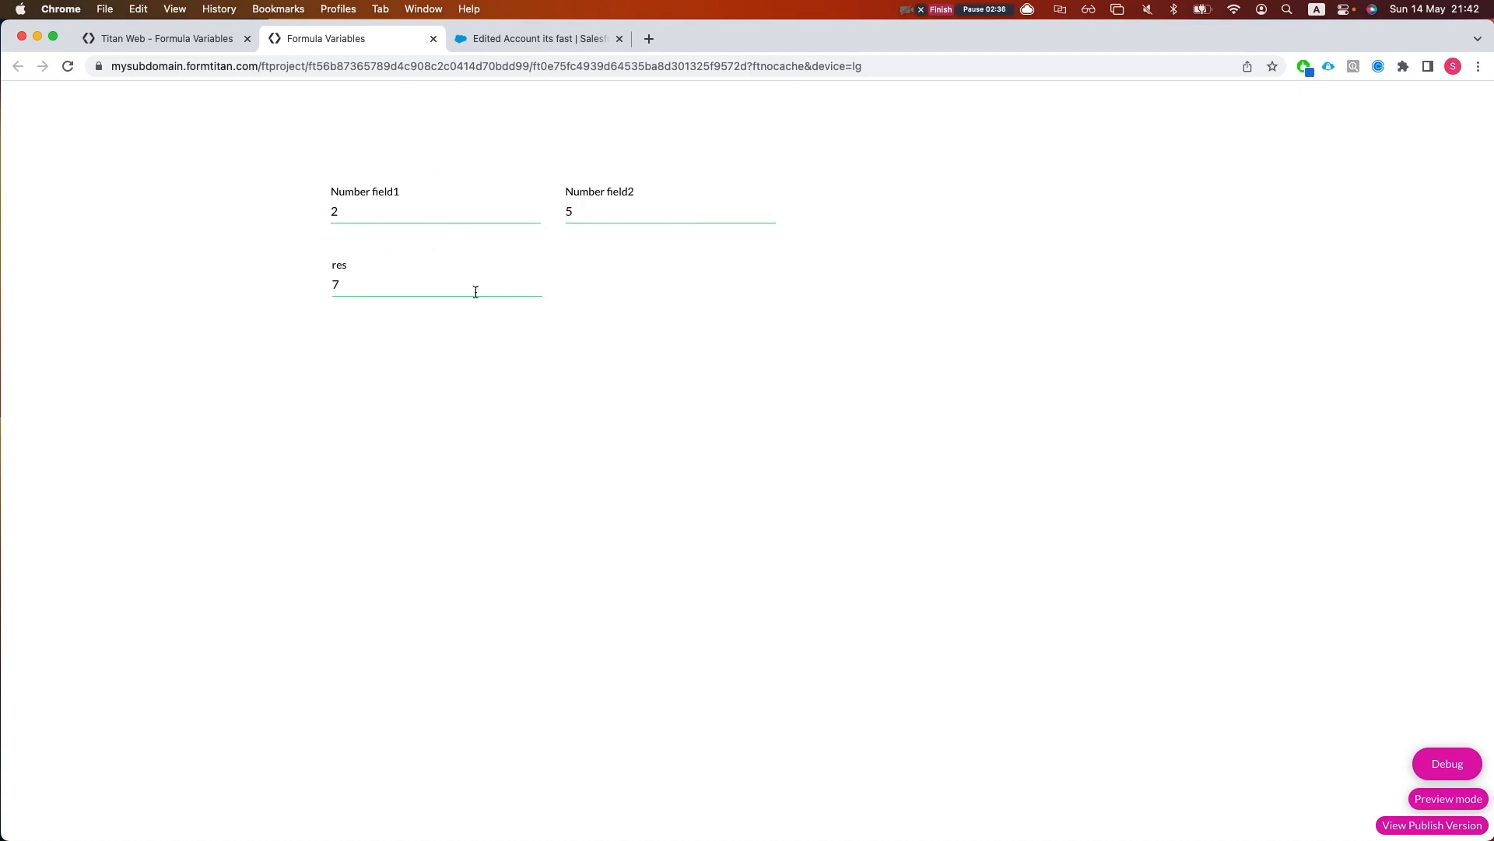
click(210, 34)
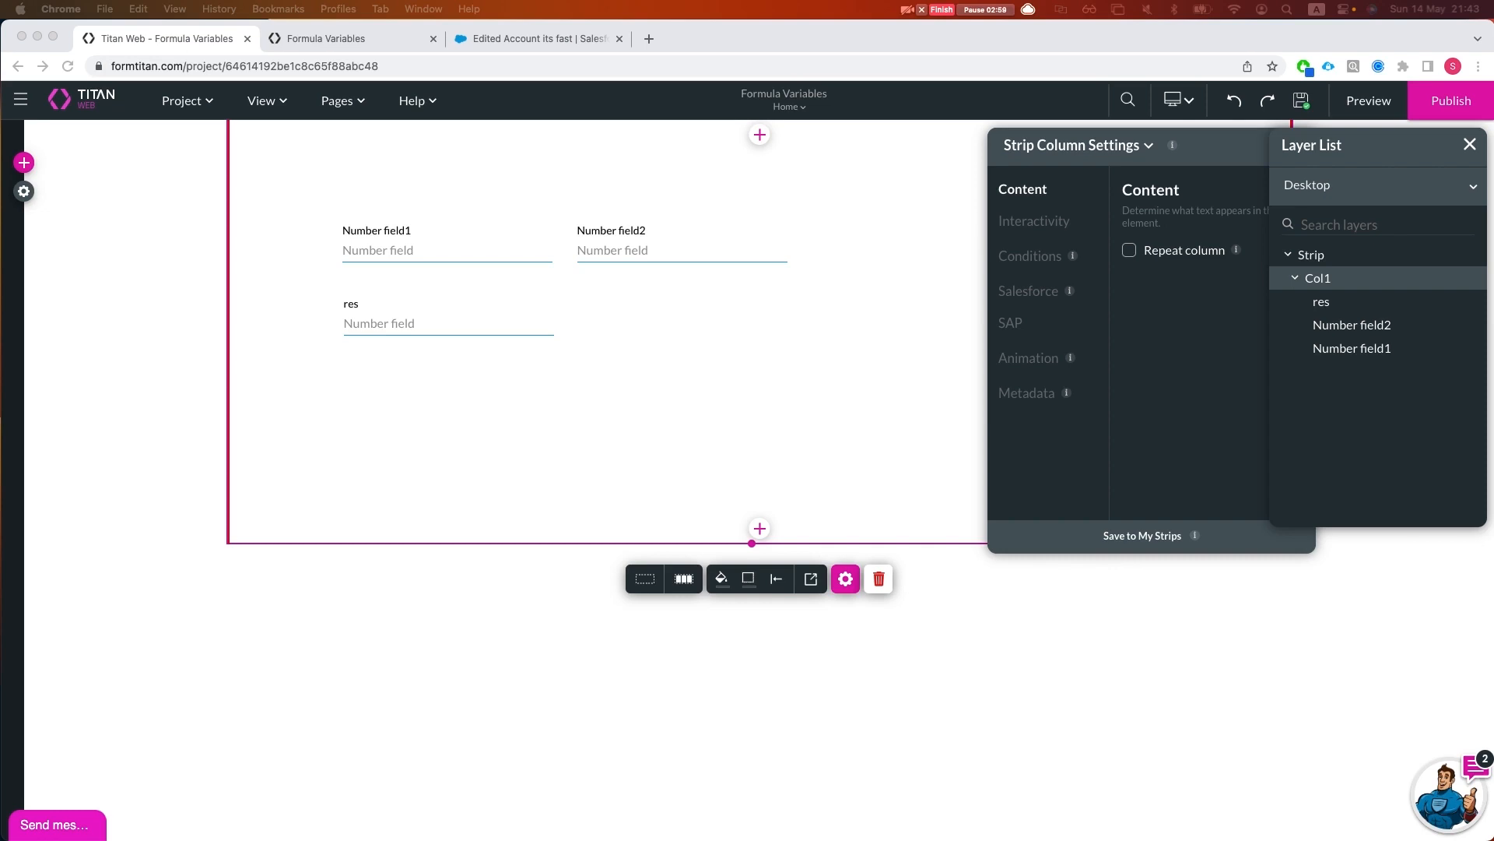
click(353, 106)
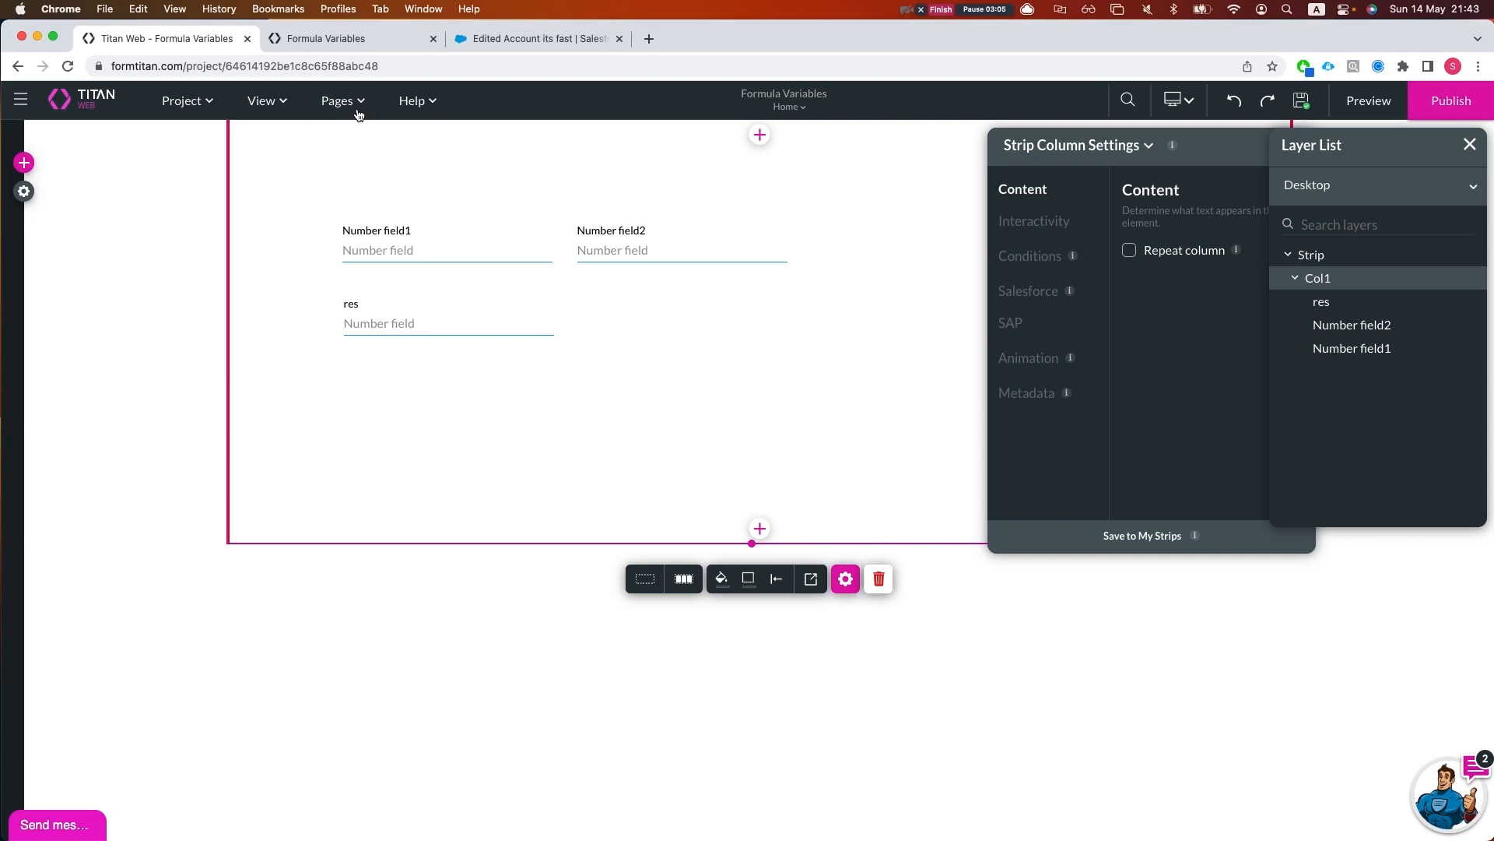
click(359, 115)
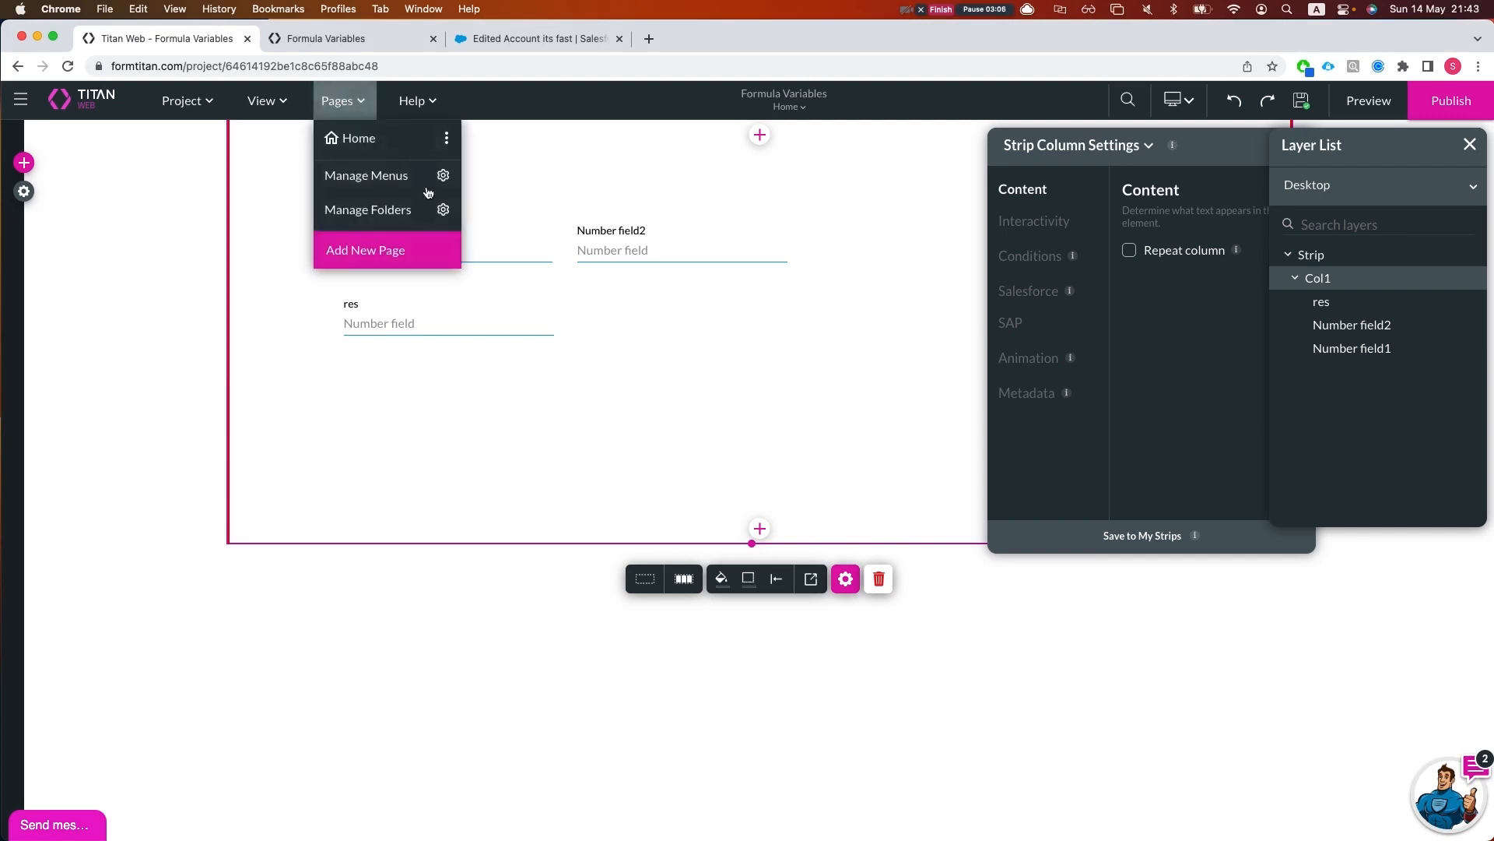
click(446, 138)
click(568, 470)
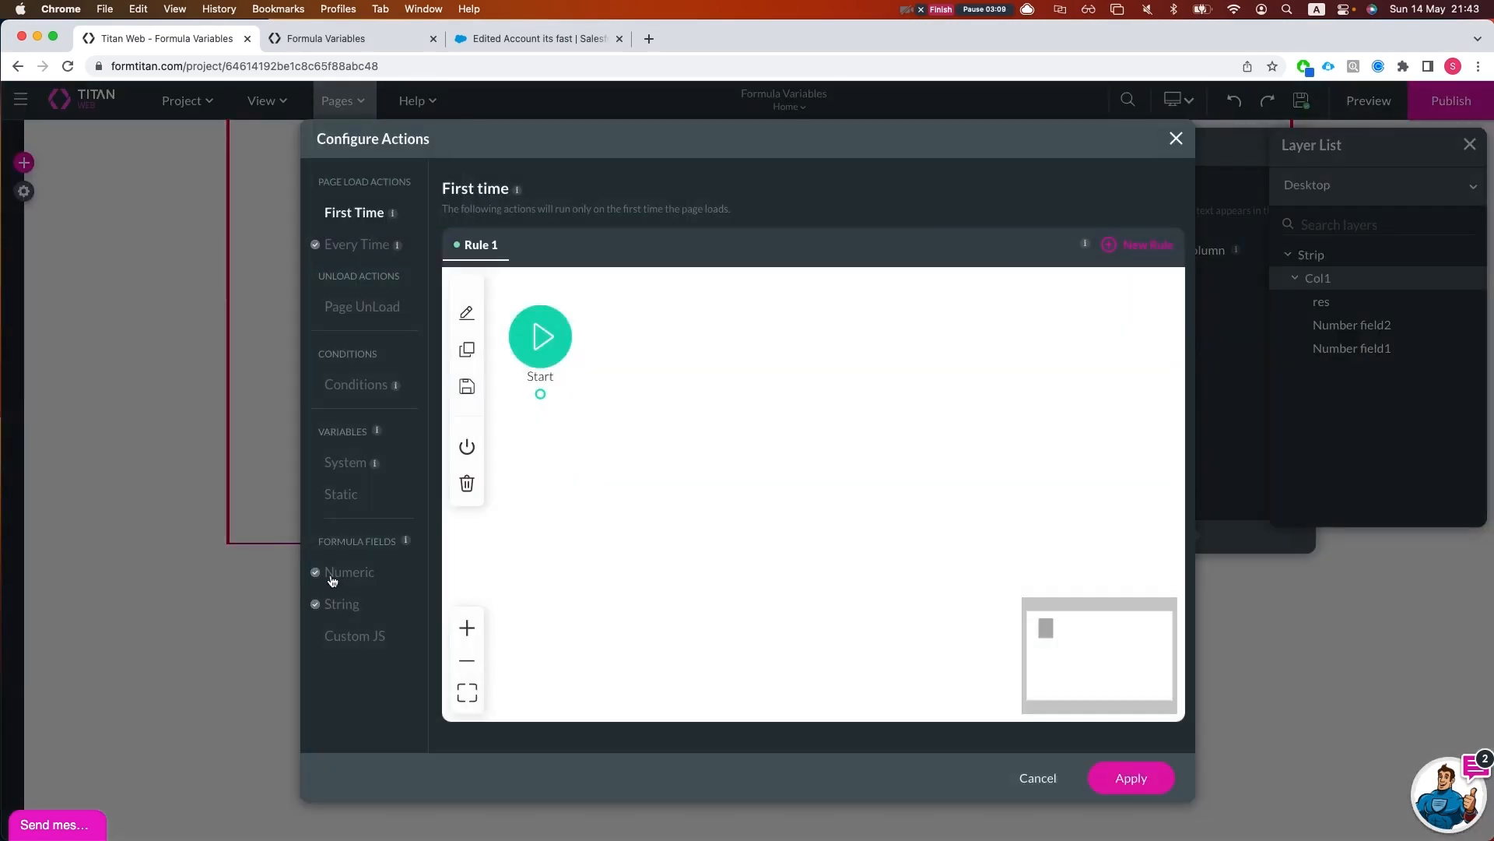
click(340, 605)
double_click(655, 260)
click(634, 356)
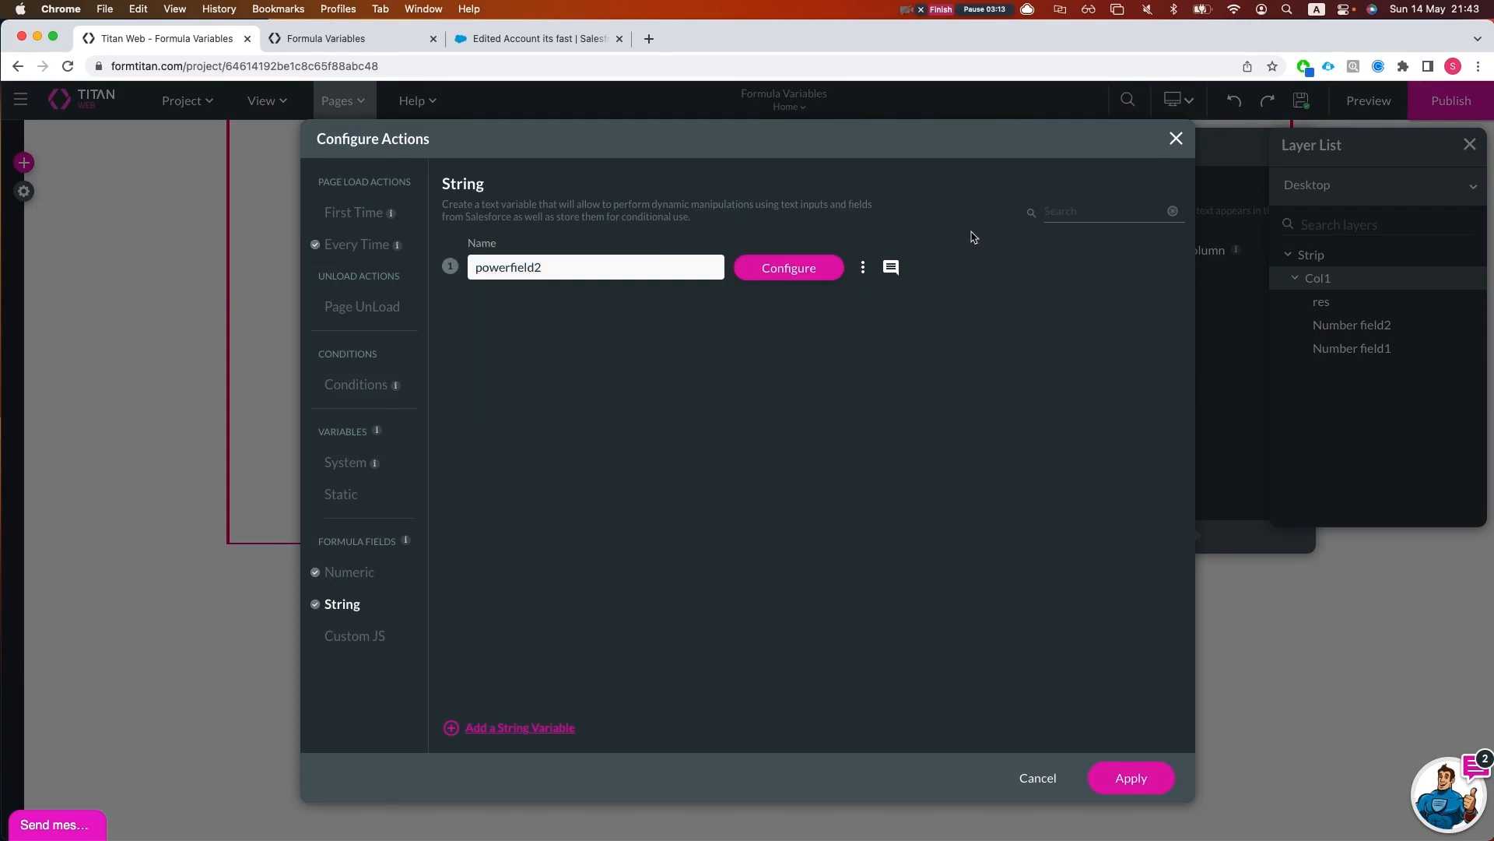
click(1176, 138)
click(893, 367)
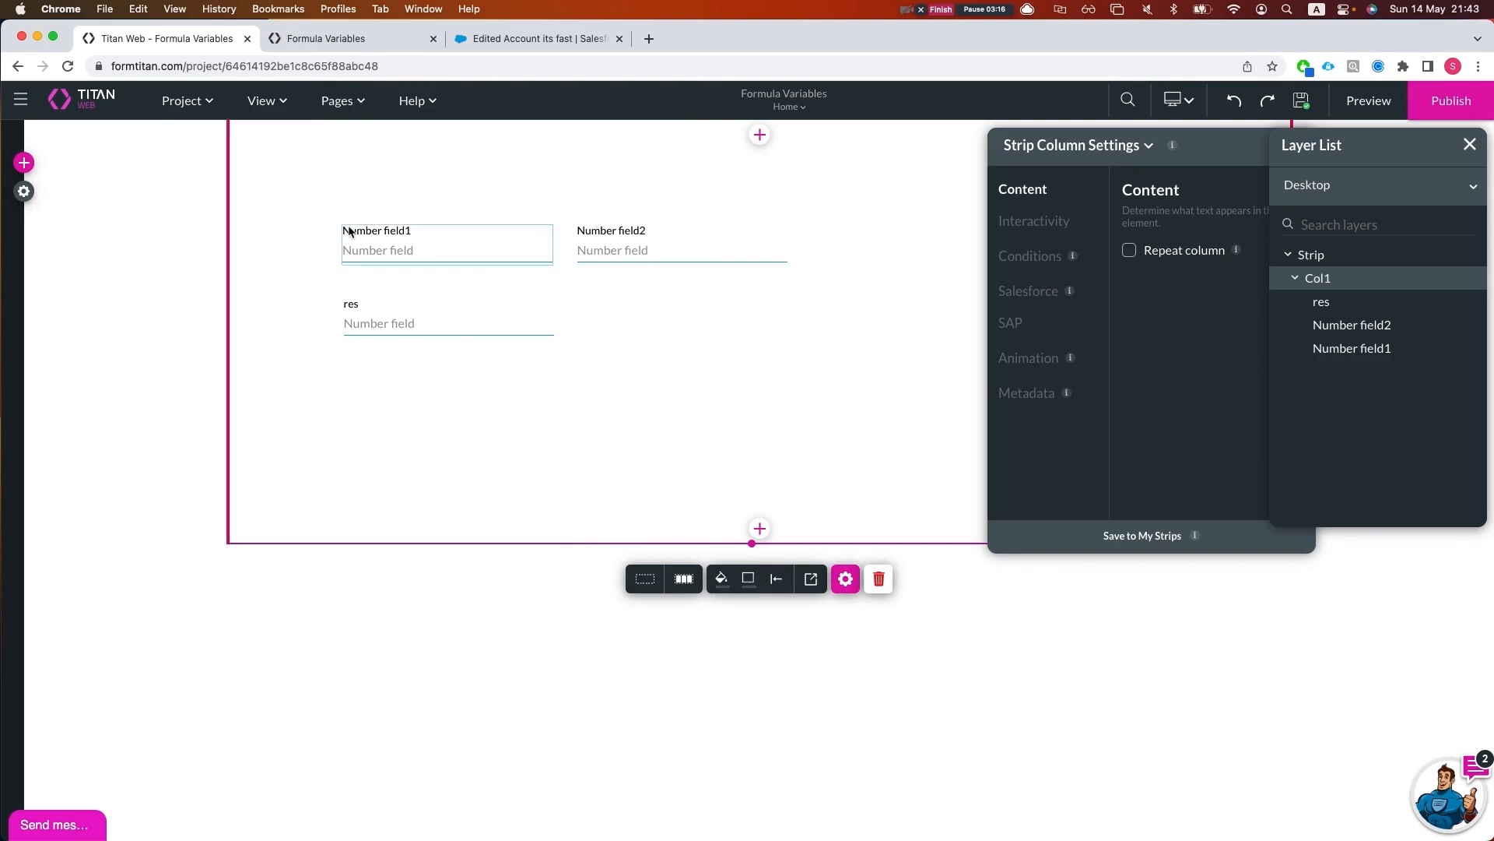
Delete the res, Number field1 and Number field2 fields from the strip column
click(539, 249)
click(600, 258)
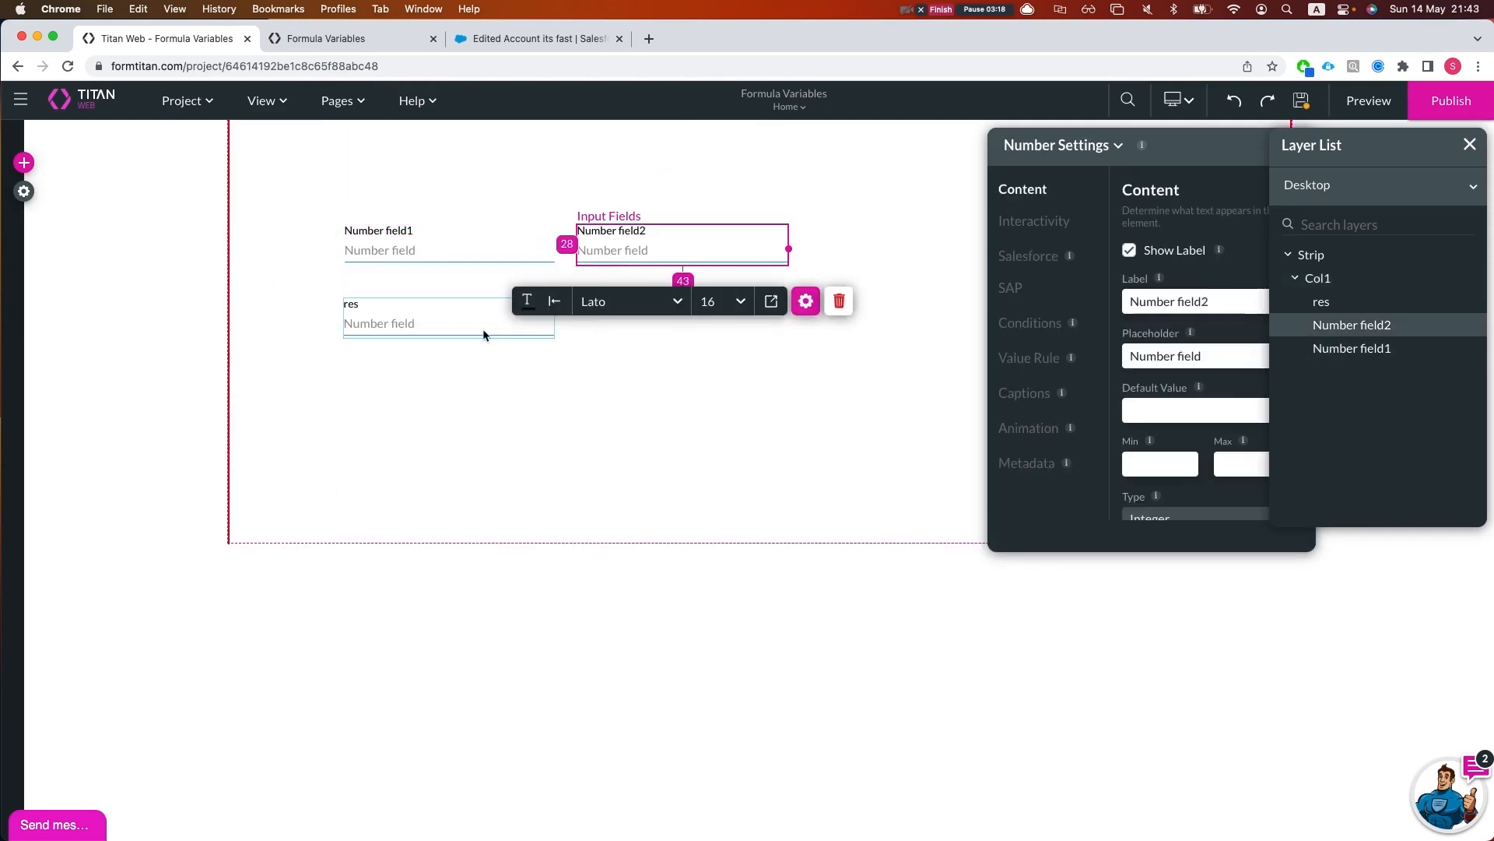
click(473, 325)
click(606, 375)
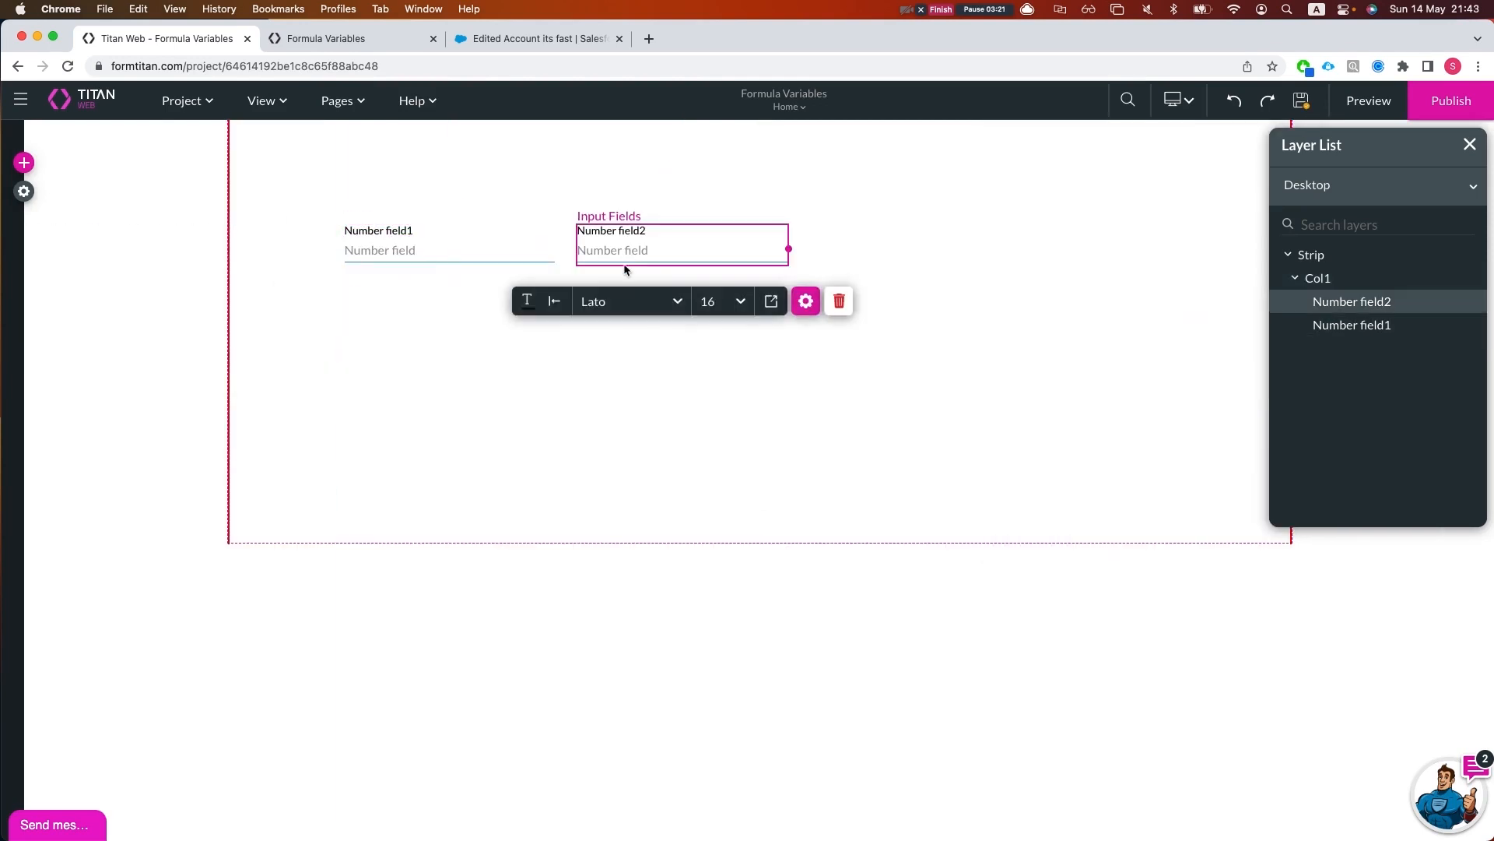
click(824, 176)
drag(824, 181, 450, 289)
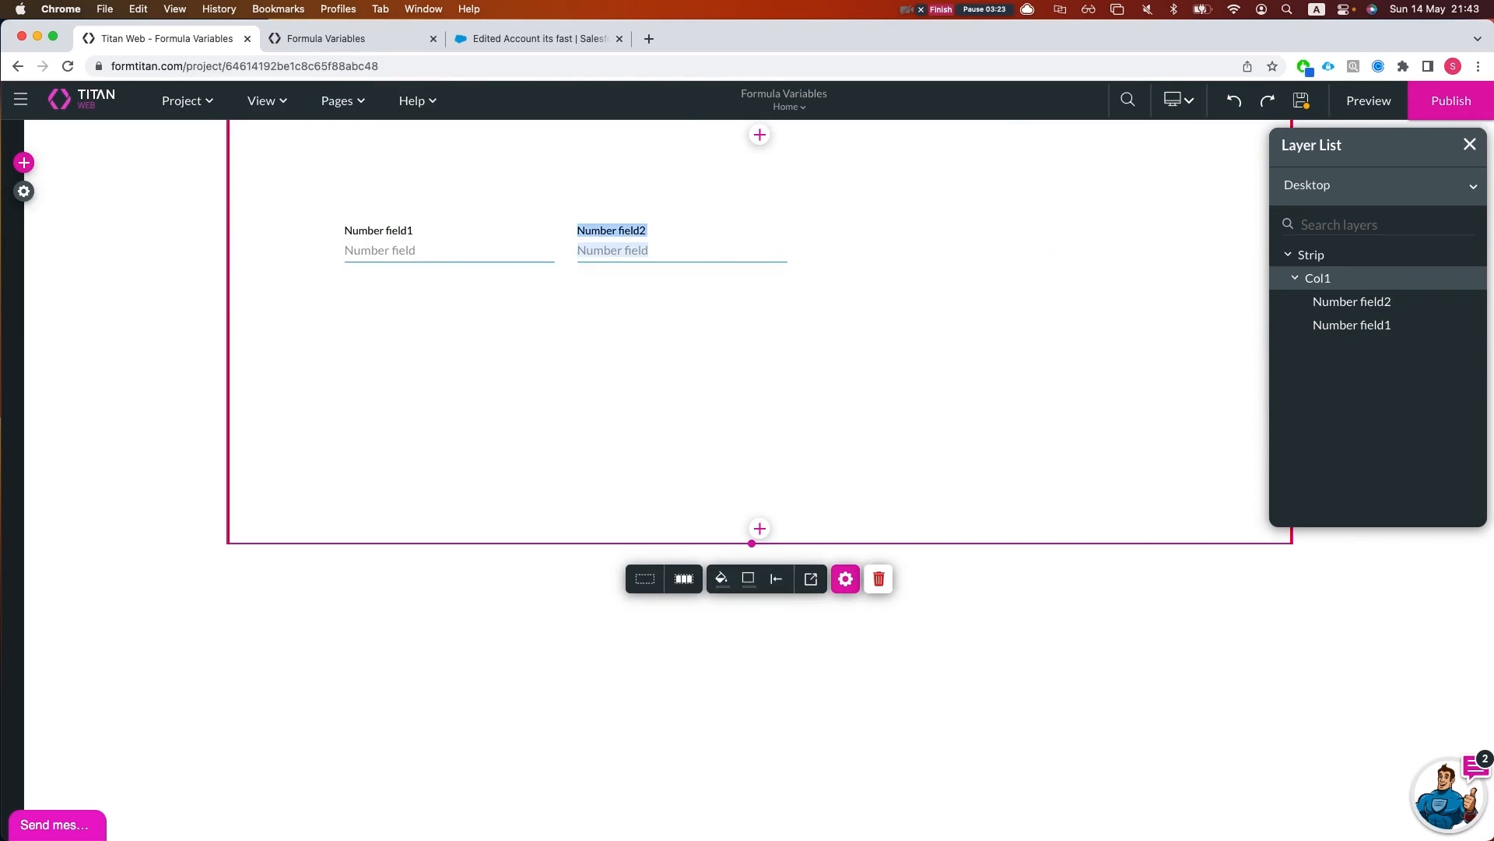
drag(270, 138, 825, 318)
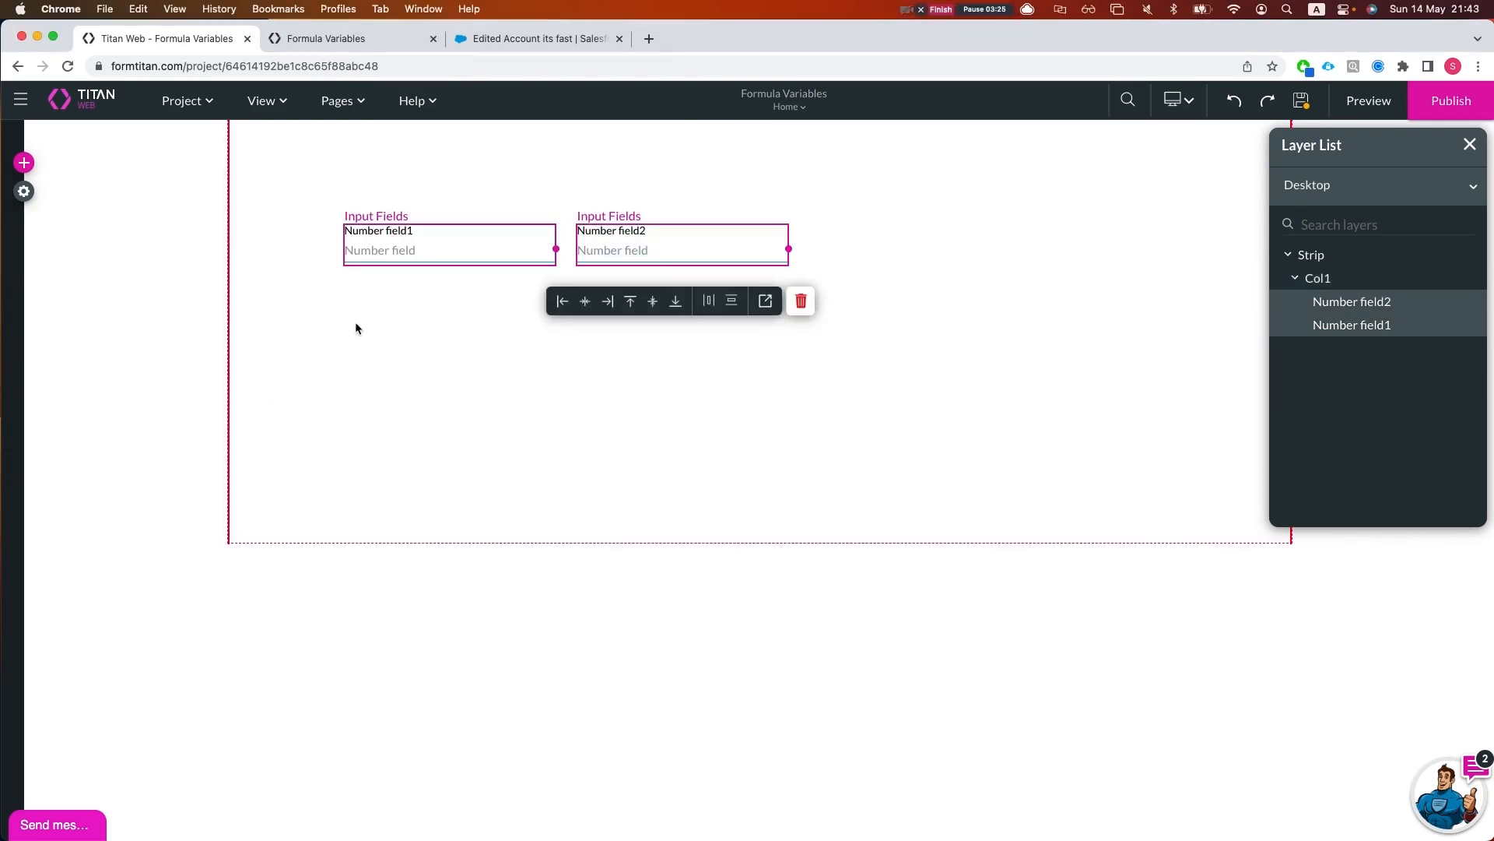
click(812, 308)
Add a Text Field to the column and place a copy of it beside the original
click(24, 163)
click(213, 153)
text(text)
drag(189, 529, 371, 285)
key(super+c)
key(super+v)
drag(537, 282, 786, 245)
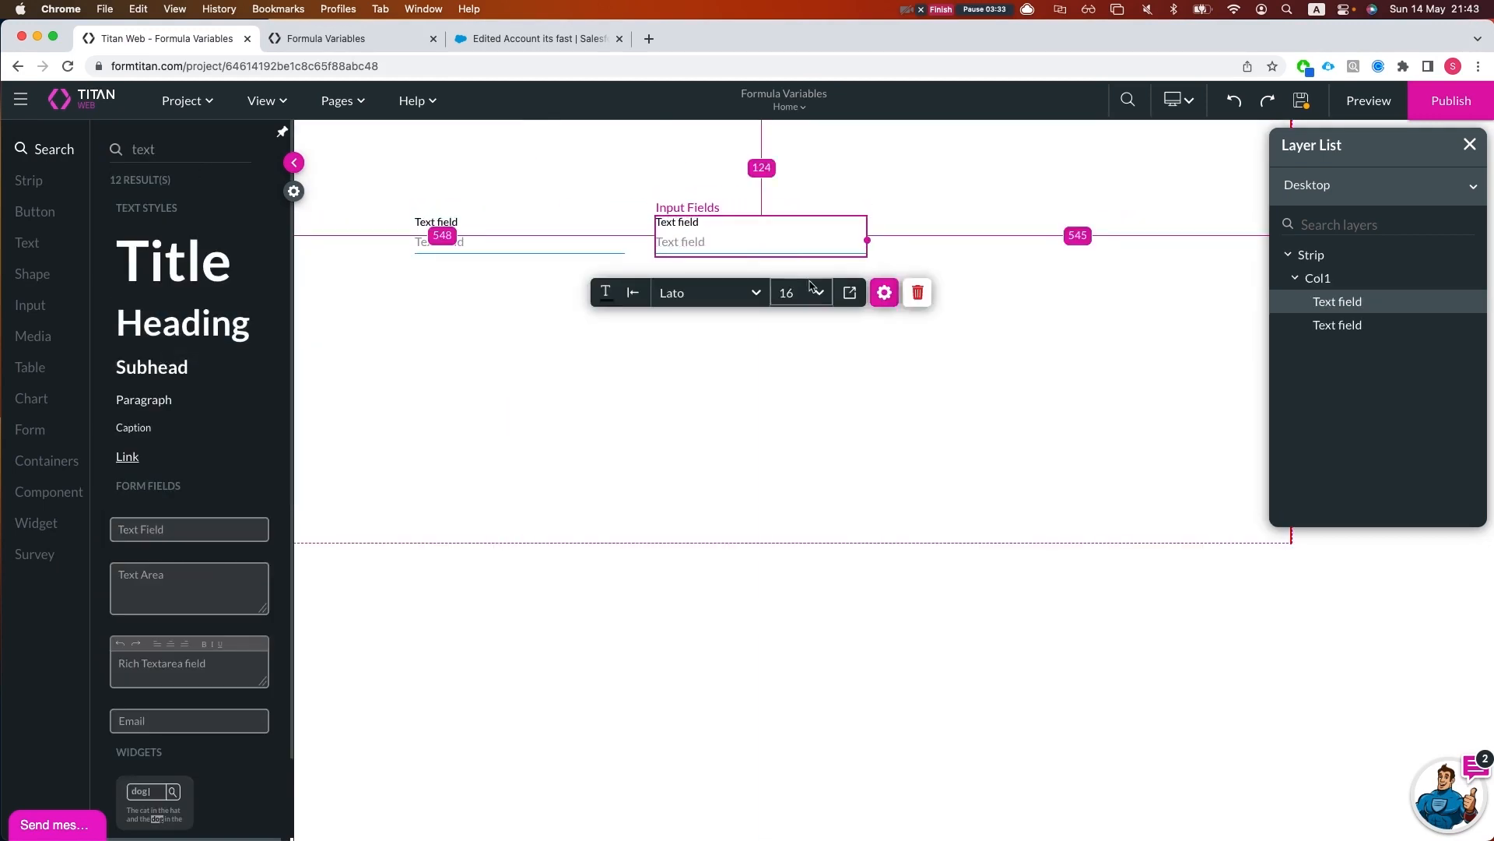
Label the copied text field "Text field1"
click(885, 293)
click(1198, 300)
text(1)
click(426, 146)
Rename the Home page's string formula variable powerfield2 as concat and open its configuration
click(337, 100)
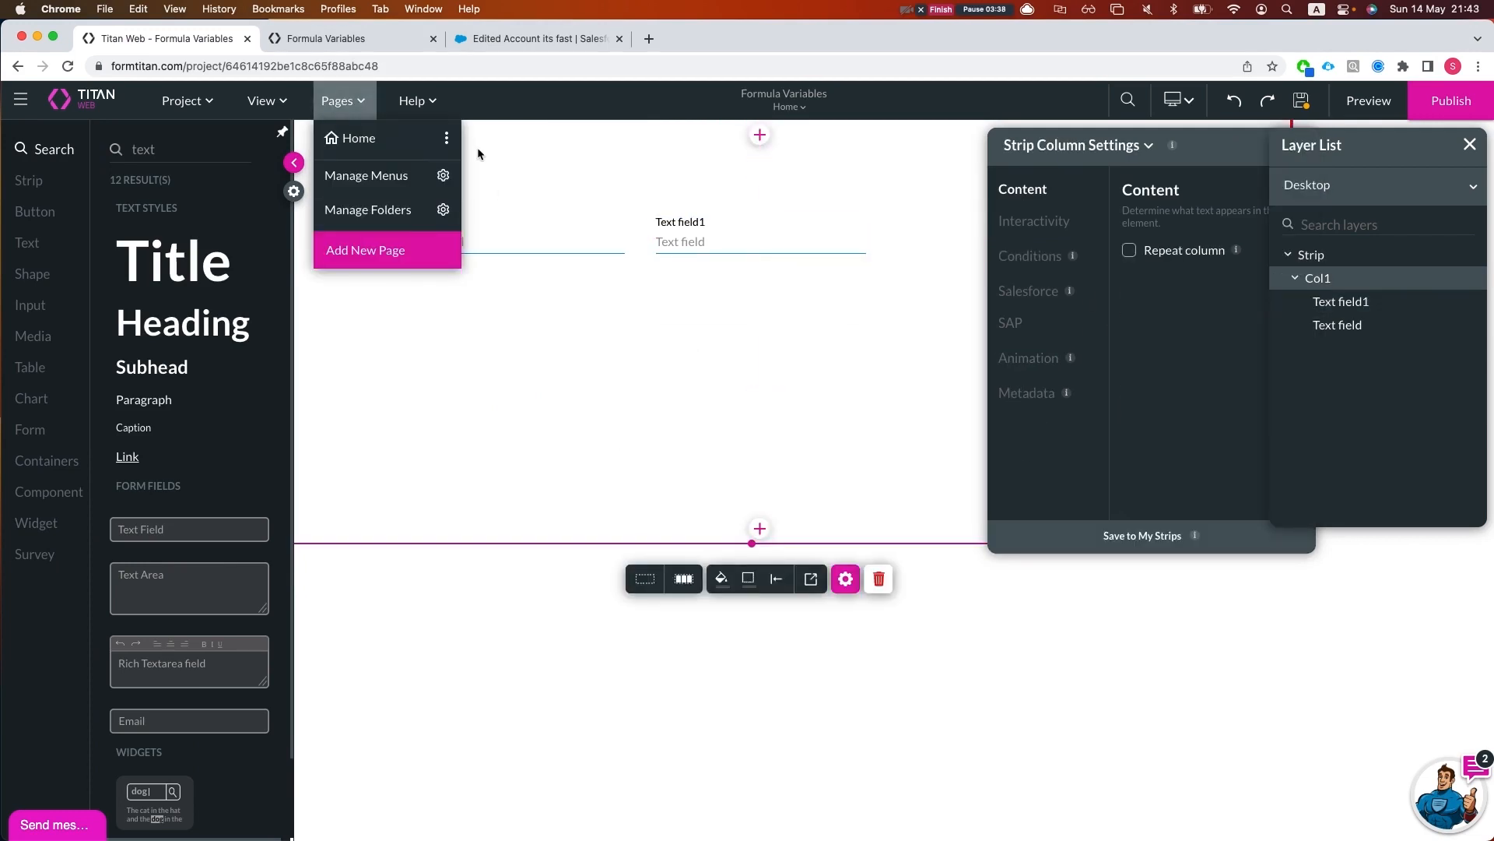
click(446, 137)
click(569, 476)
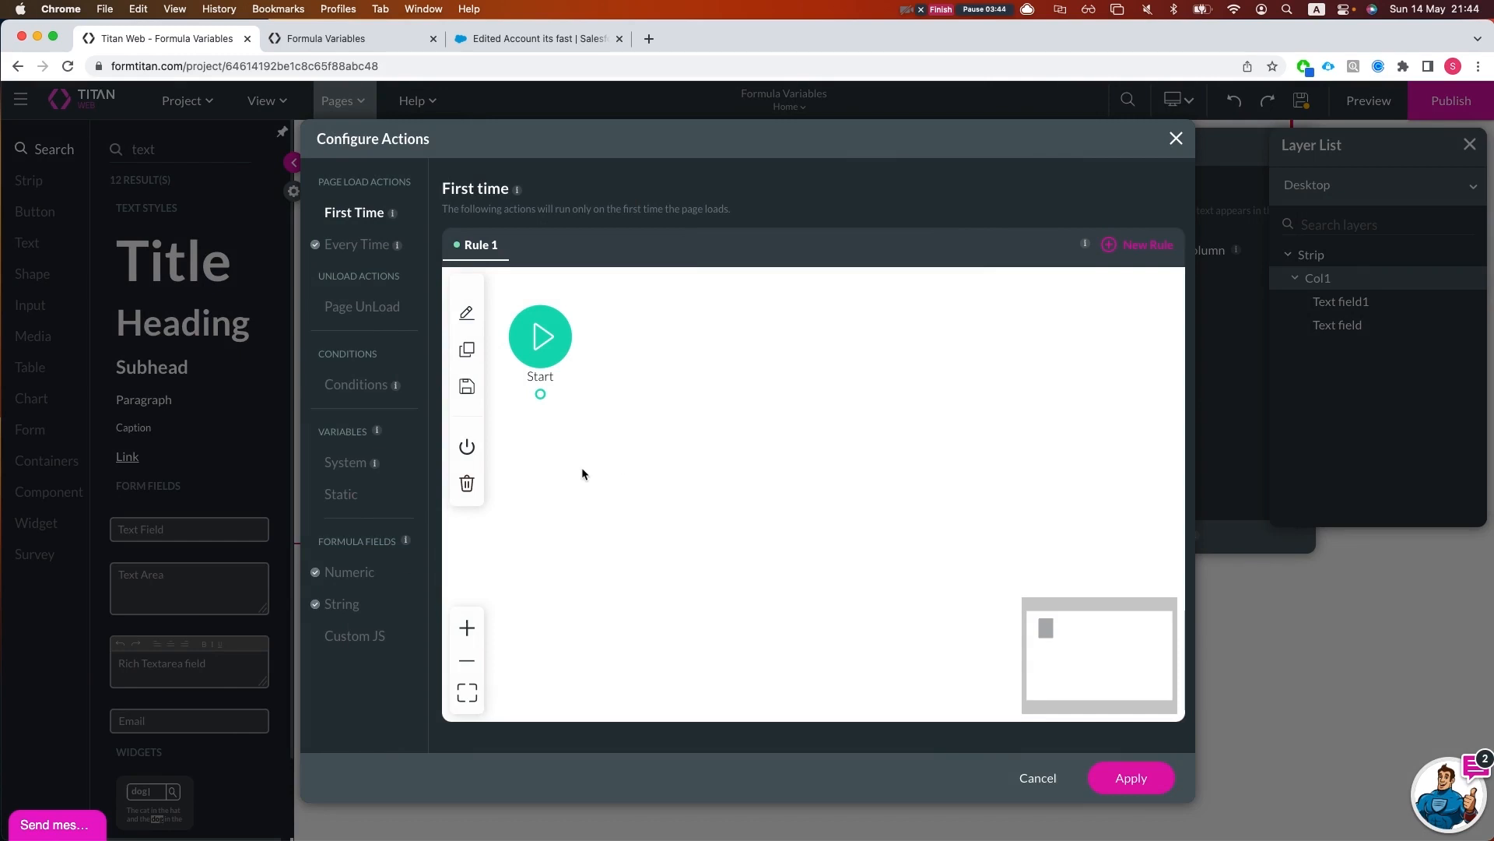
click(344, 605)
double_click(657, 267)
text(concat)
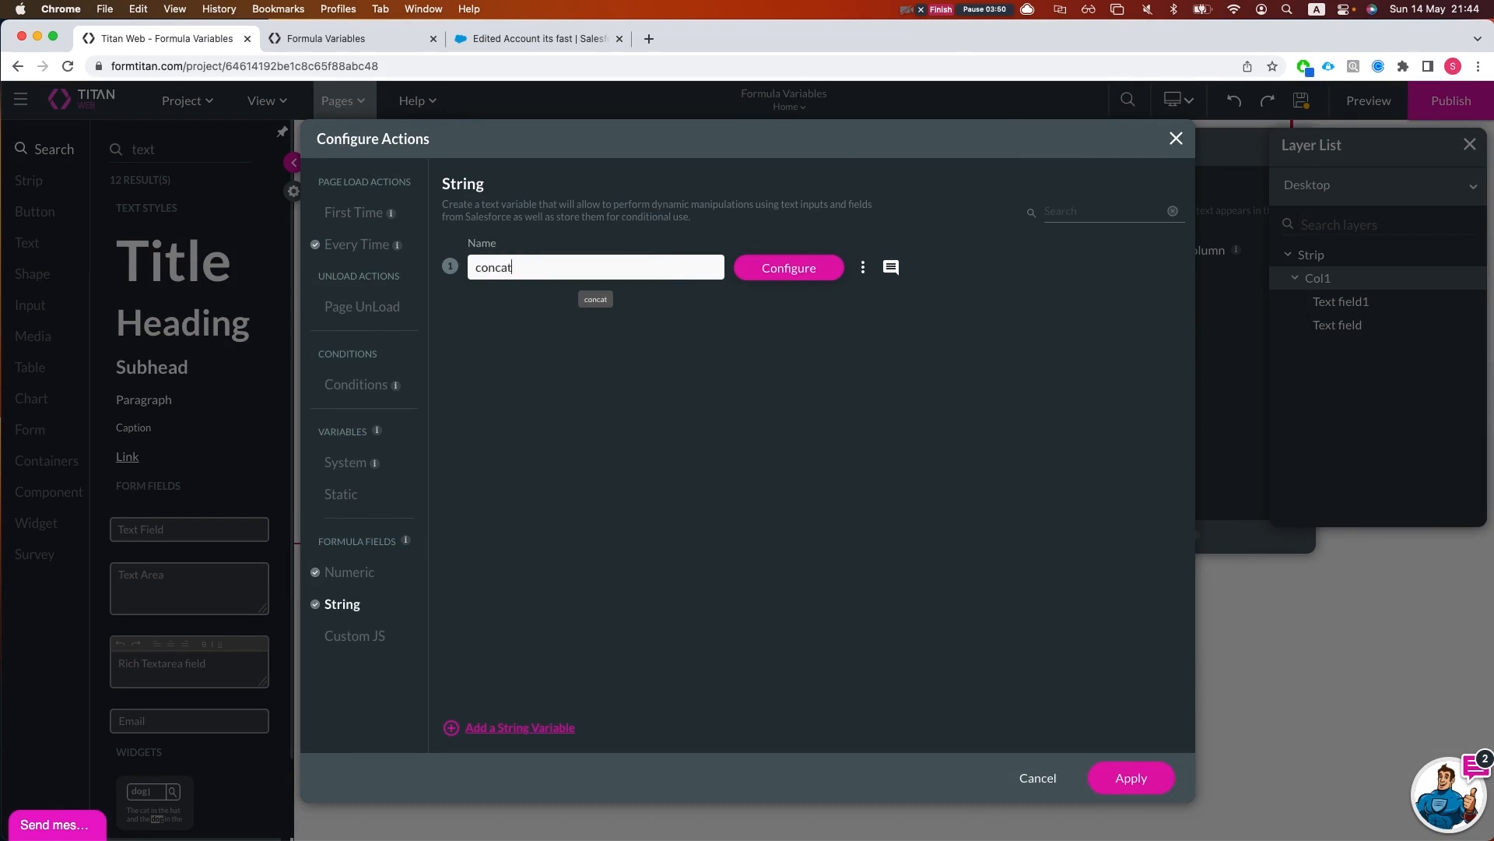
click(825, 267)
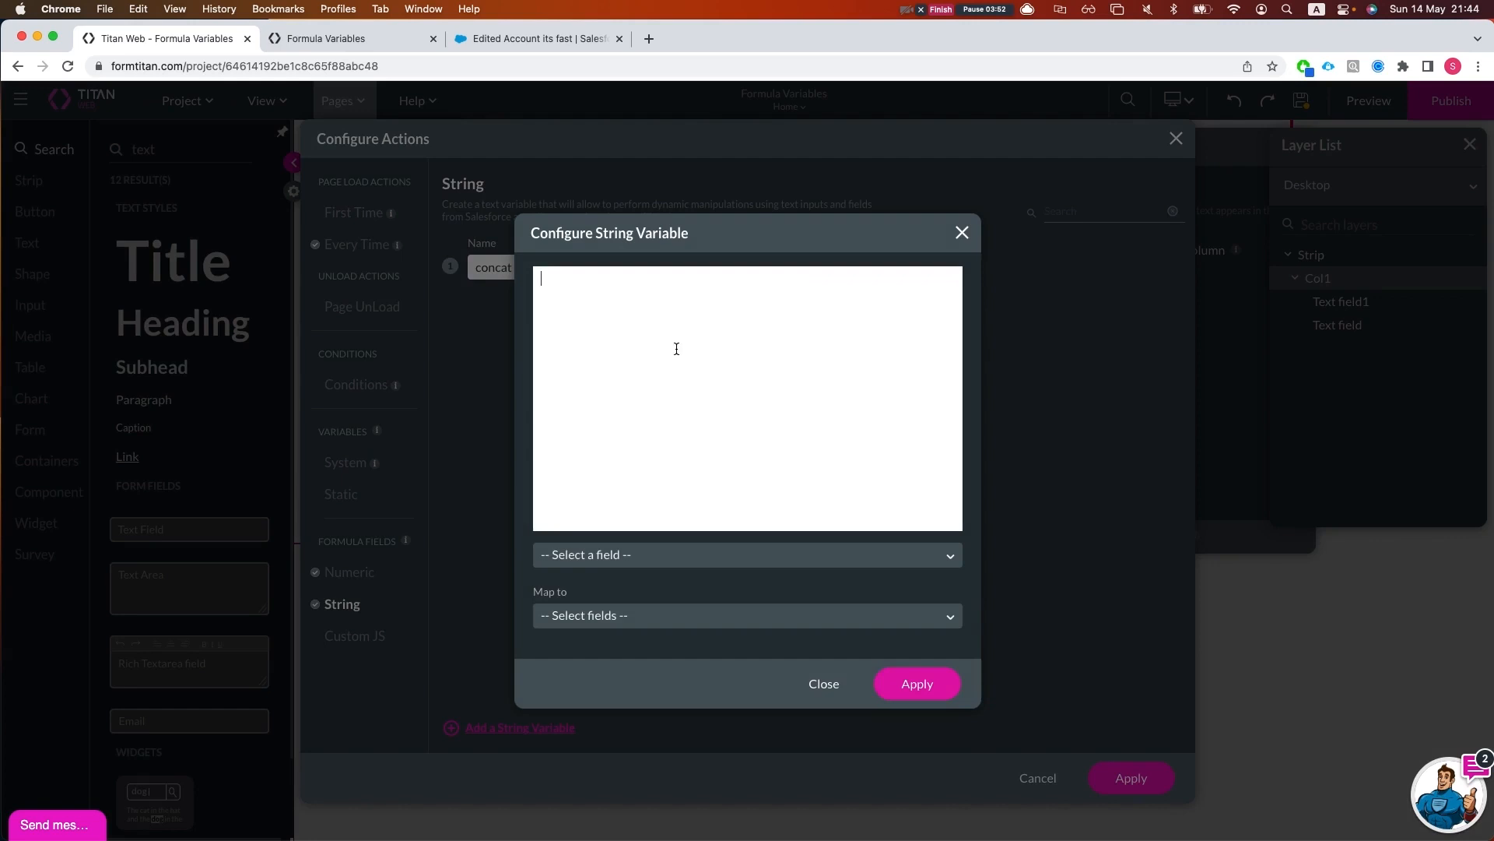
Insert Text field and Text field1 into the concat string variable, apply the configured actions and save the project
click(603, 557)
text(text)
click(597, 617)
click(609, 556)
text(text)
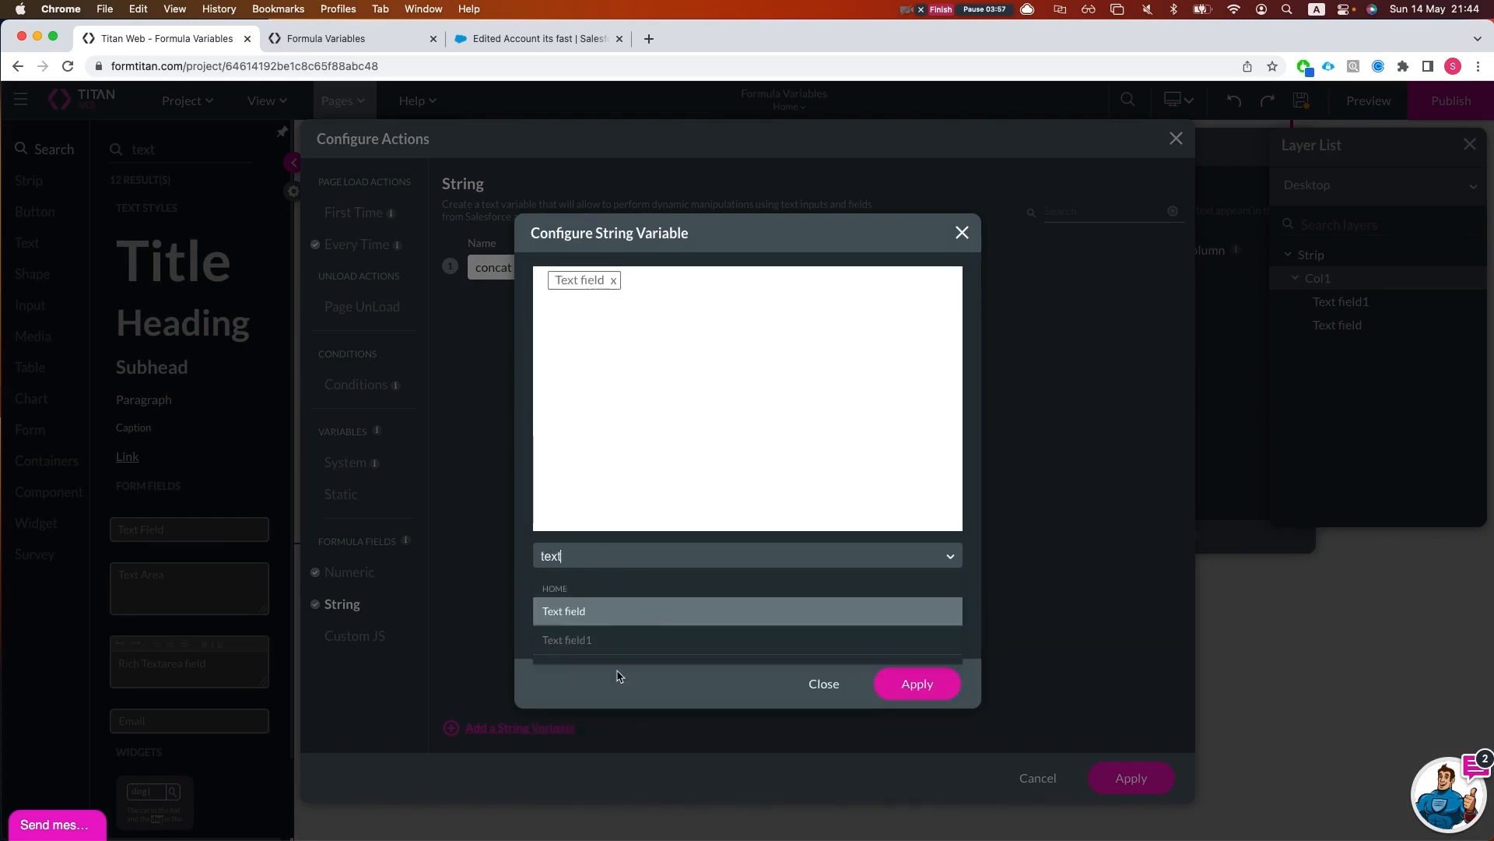
click(617, 646)
click(919, 689)
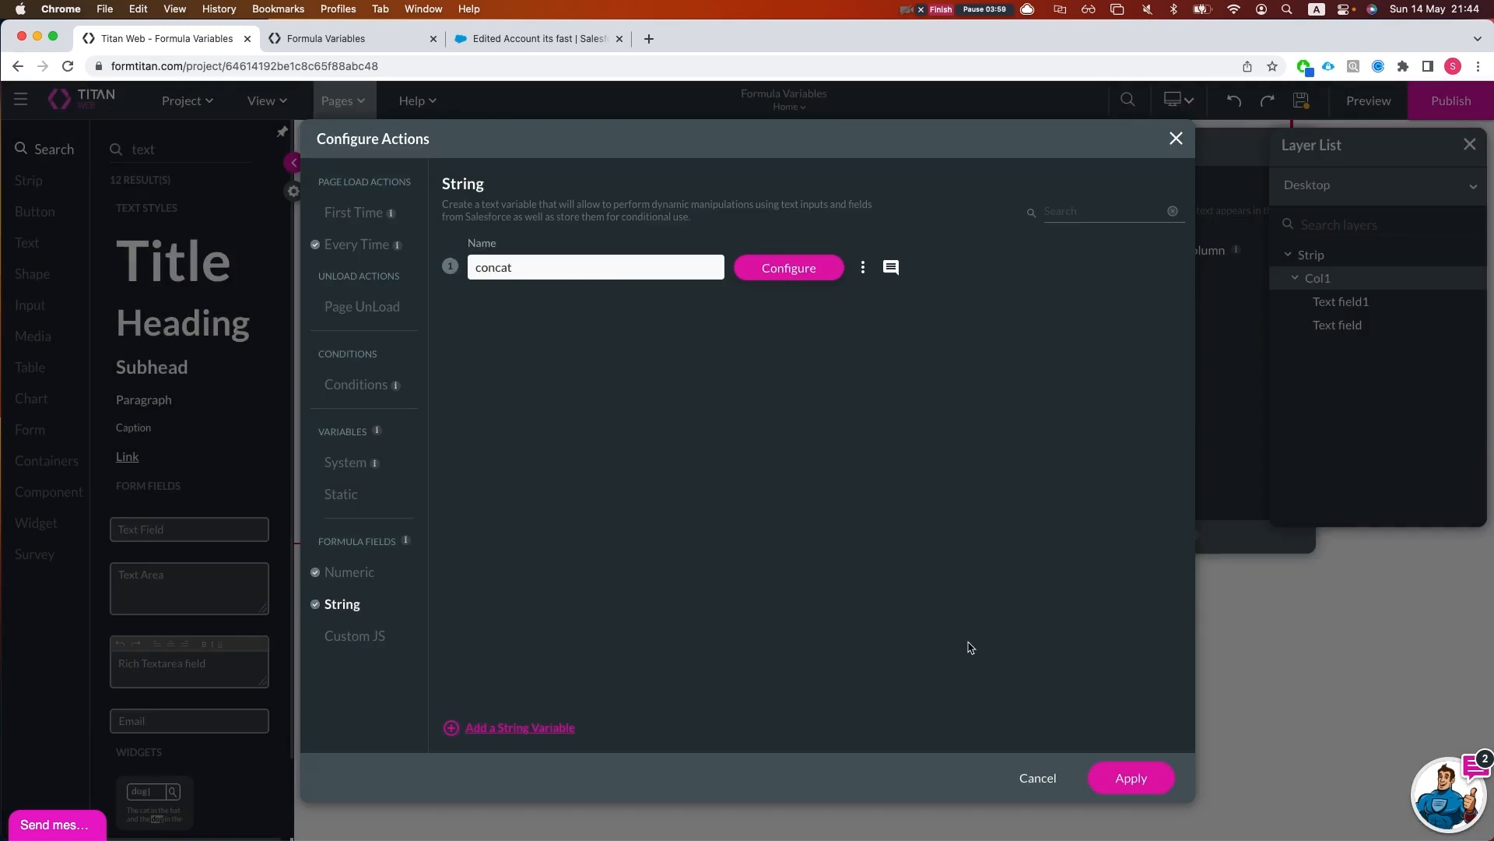
click(1136, 798)
click(1301, 102)
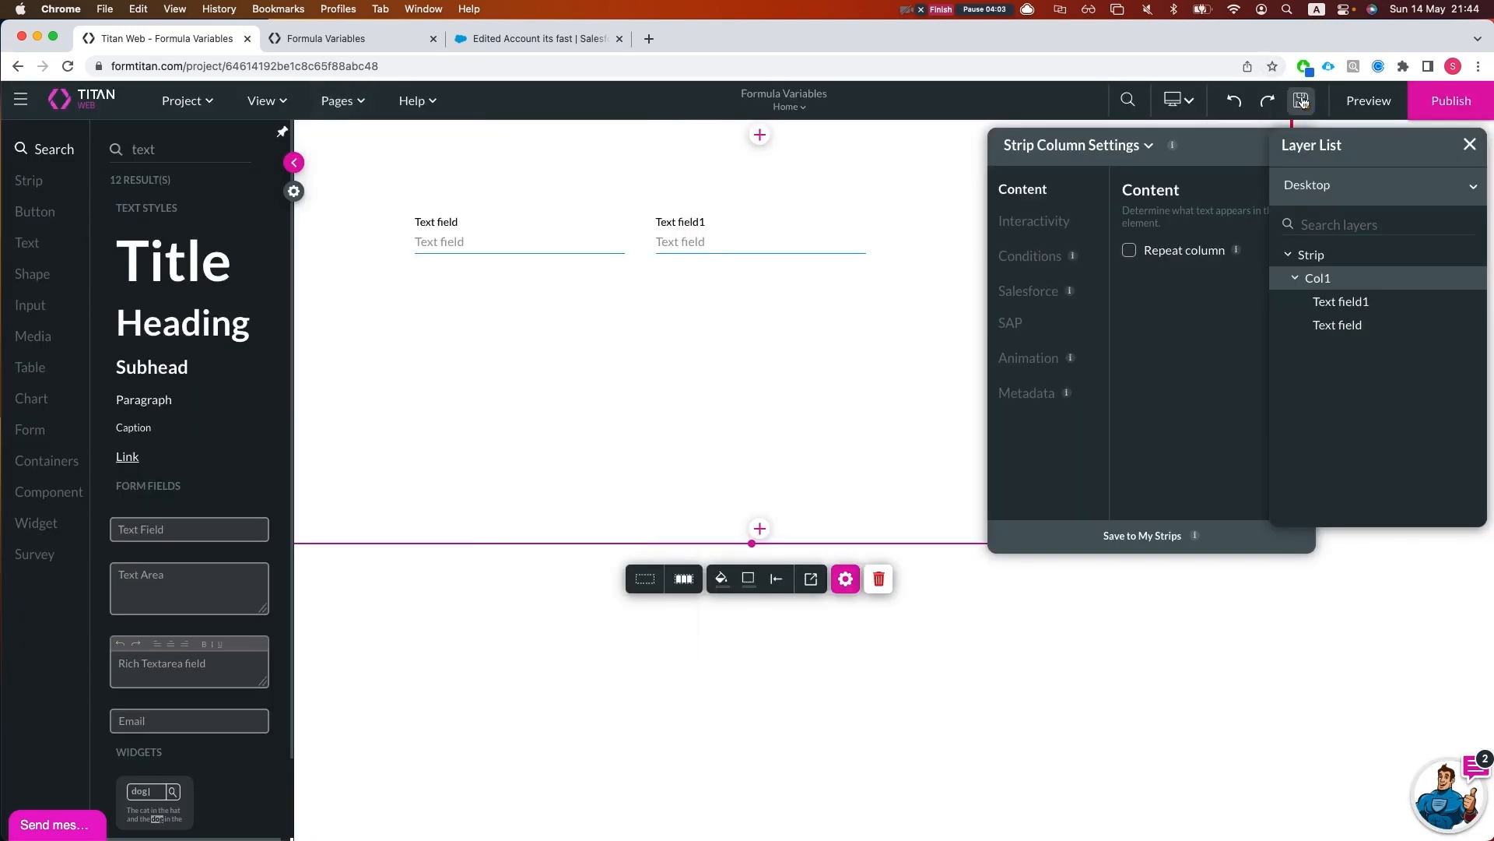
Reload the Formula Variables preview and enter asdsad in both Text field and Text field1
click(394, 39)
key(super+r)
click(436, 203)
text(asdsad)
click(691, 204)
text(asdsa)
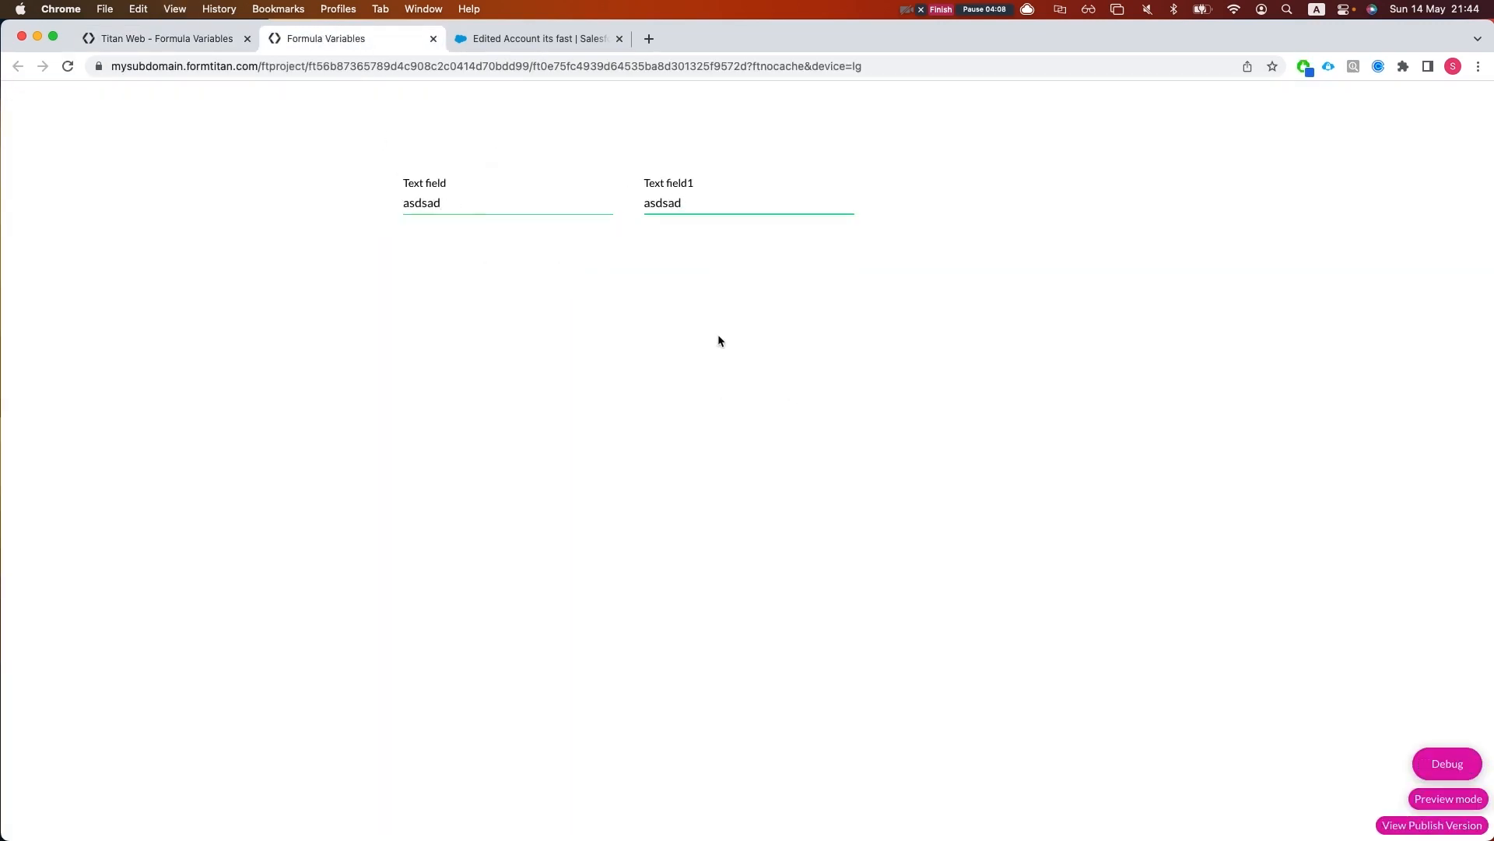
Inspect the concat variable's value in the preview's Debug Project view, and close the view
click(1450, 764)
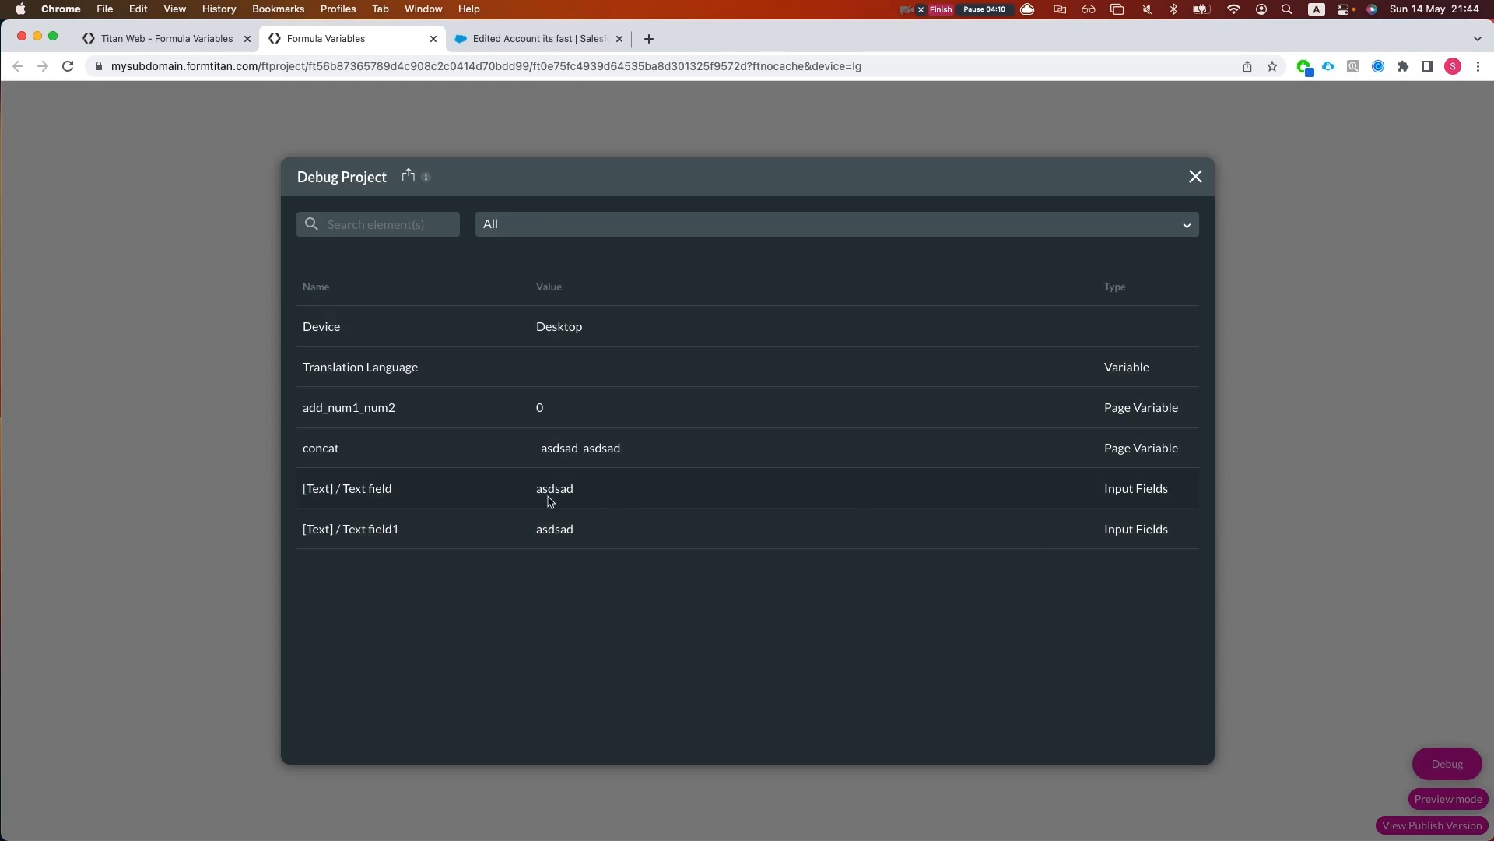
drag(537, 447, 607, 449)
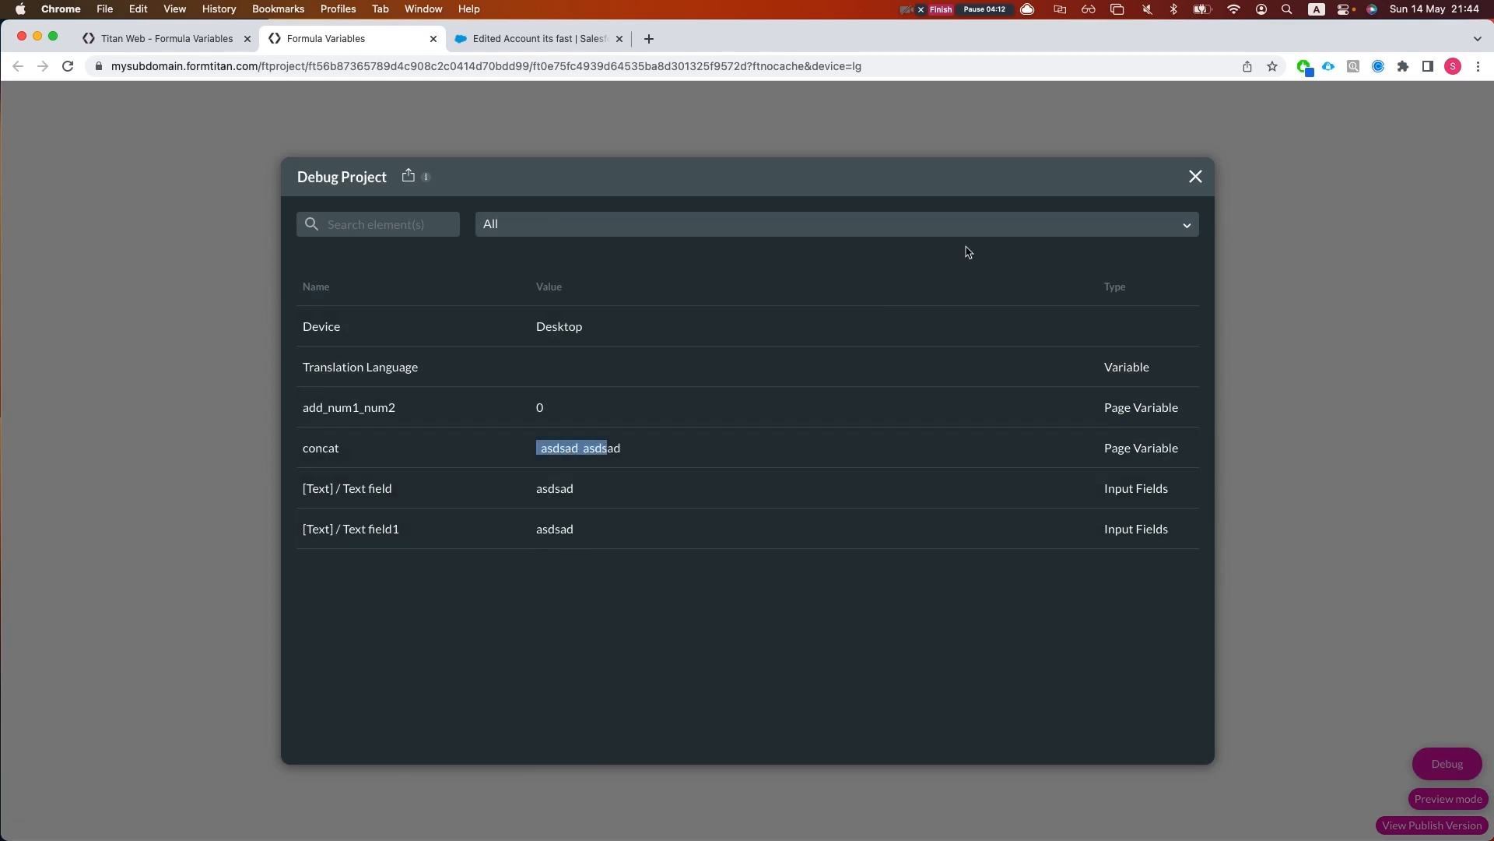
click(730, 451)
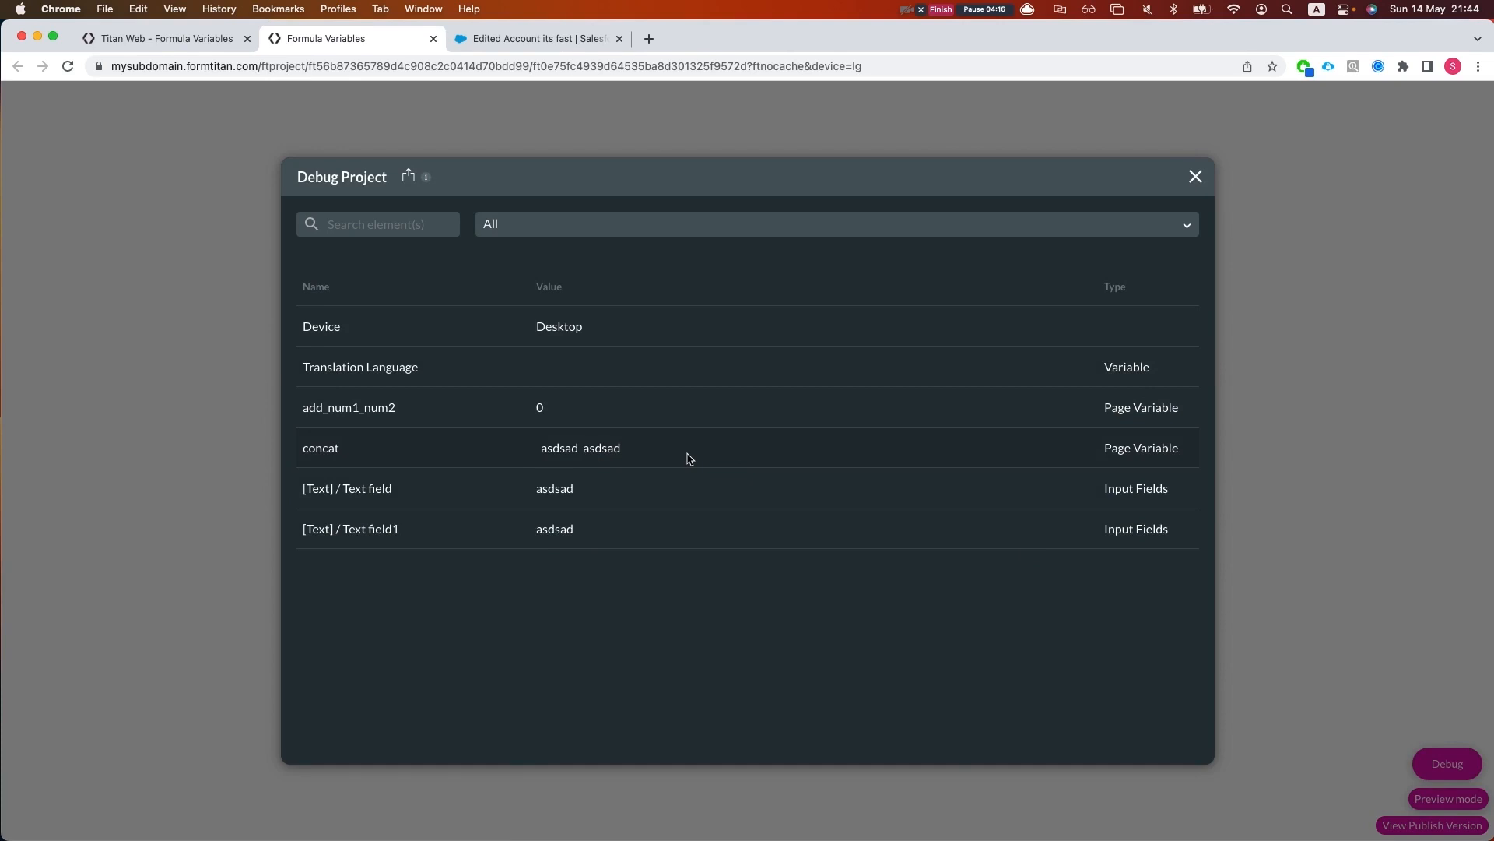
click(1196, 177)
Replace the preview entries with don in Text field and key in Text field1
double_click(548, 213)
text(don)
key(Tab)
text(key)
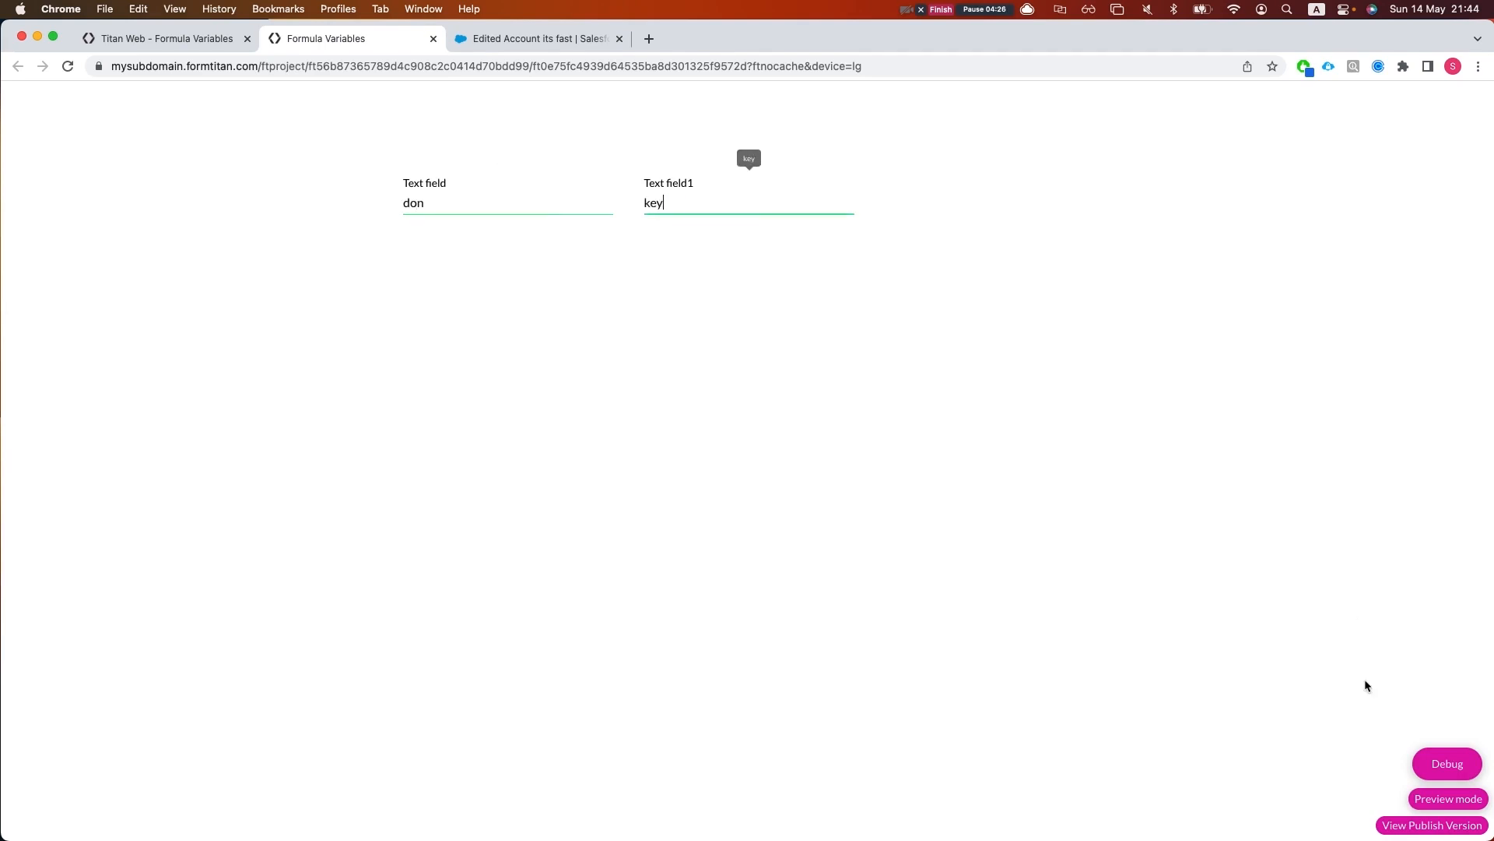
Check the concat value for the new entries in the debug view and close it
click(1446, 766)
drag(525, 452, 596, 458)
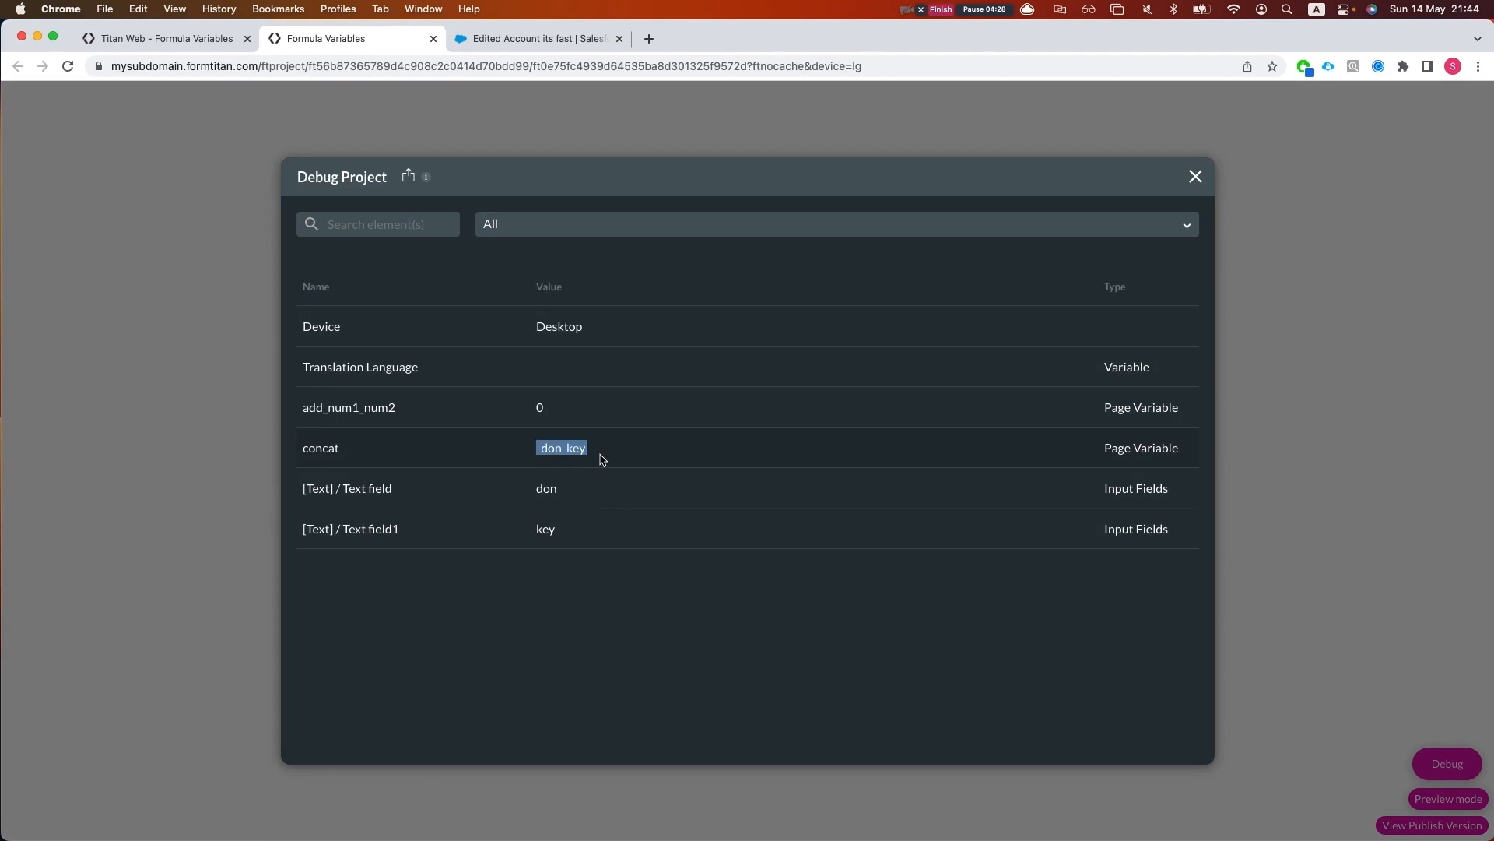
click(1196, 176)
Return to the Titan Web editor, add a Custom JS variable to the Home page's actions and open its configuration
click(139, 36)
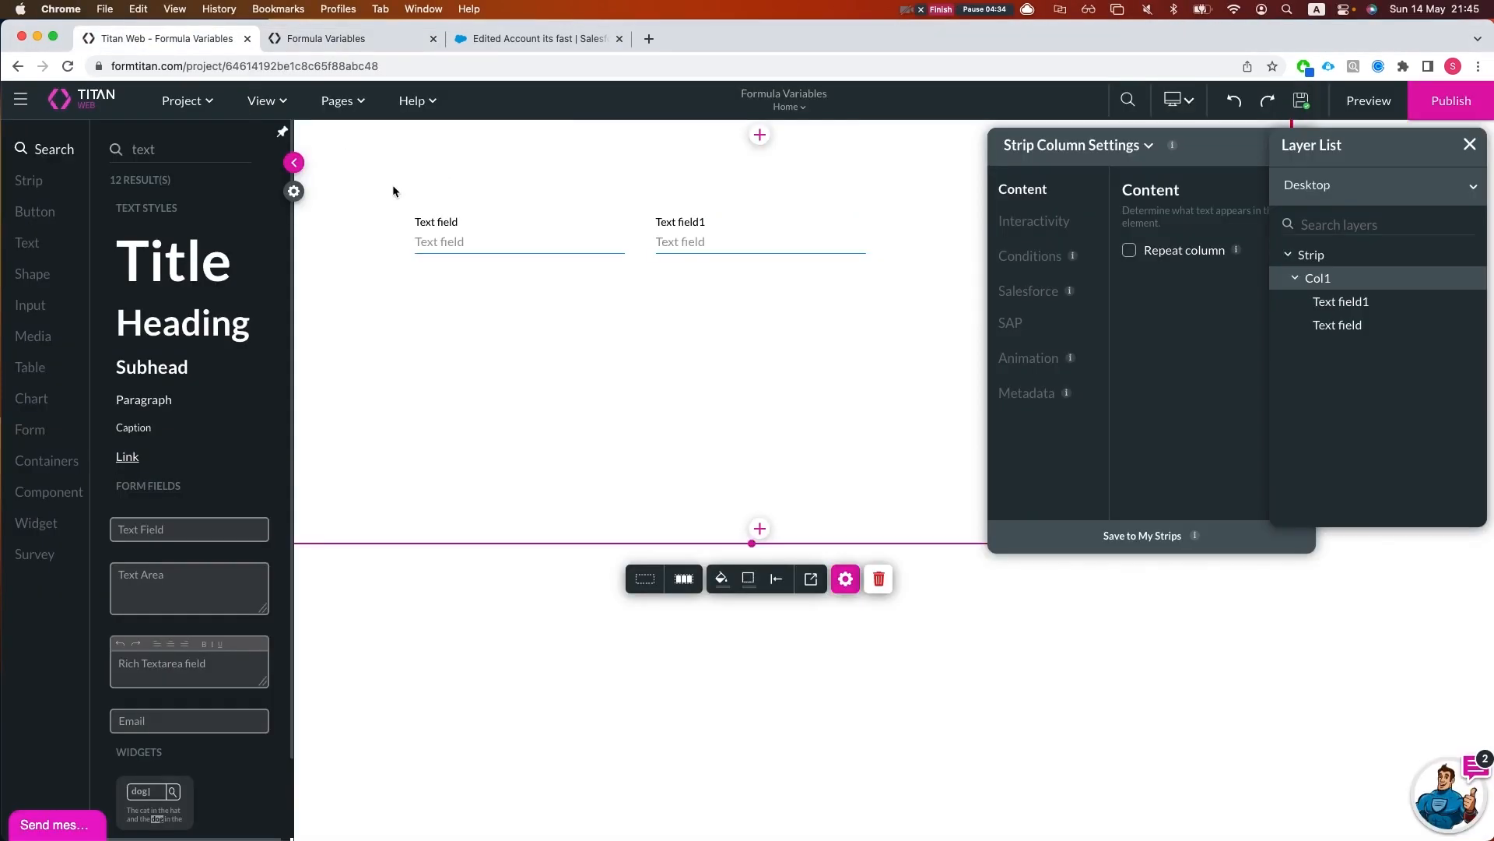
click(326, 101)
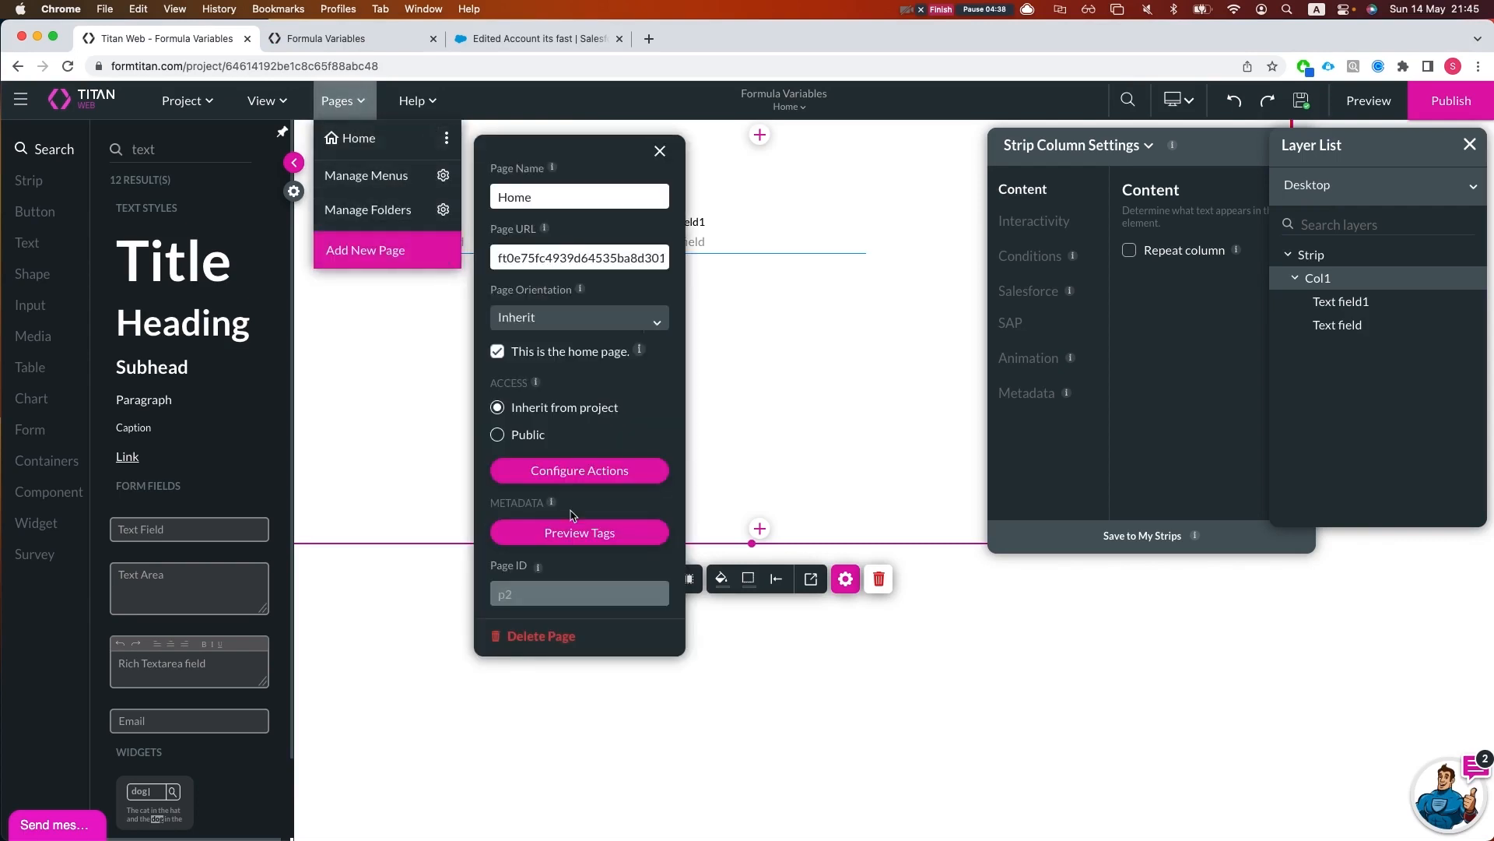
click(577, 461)
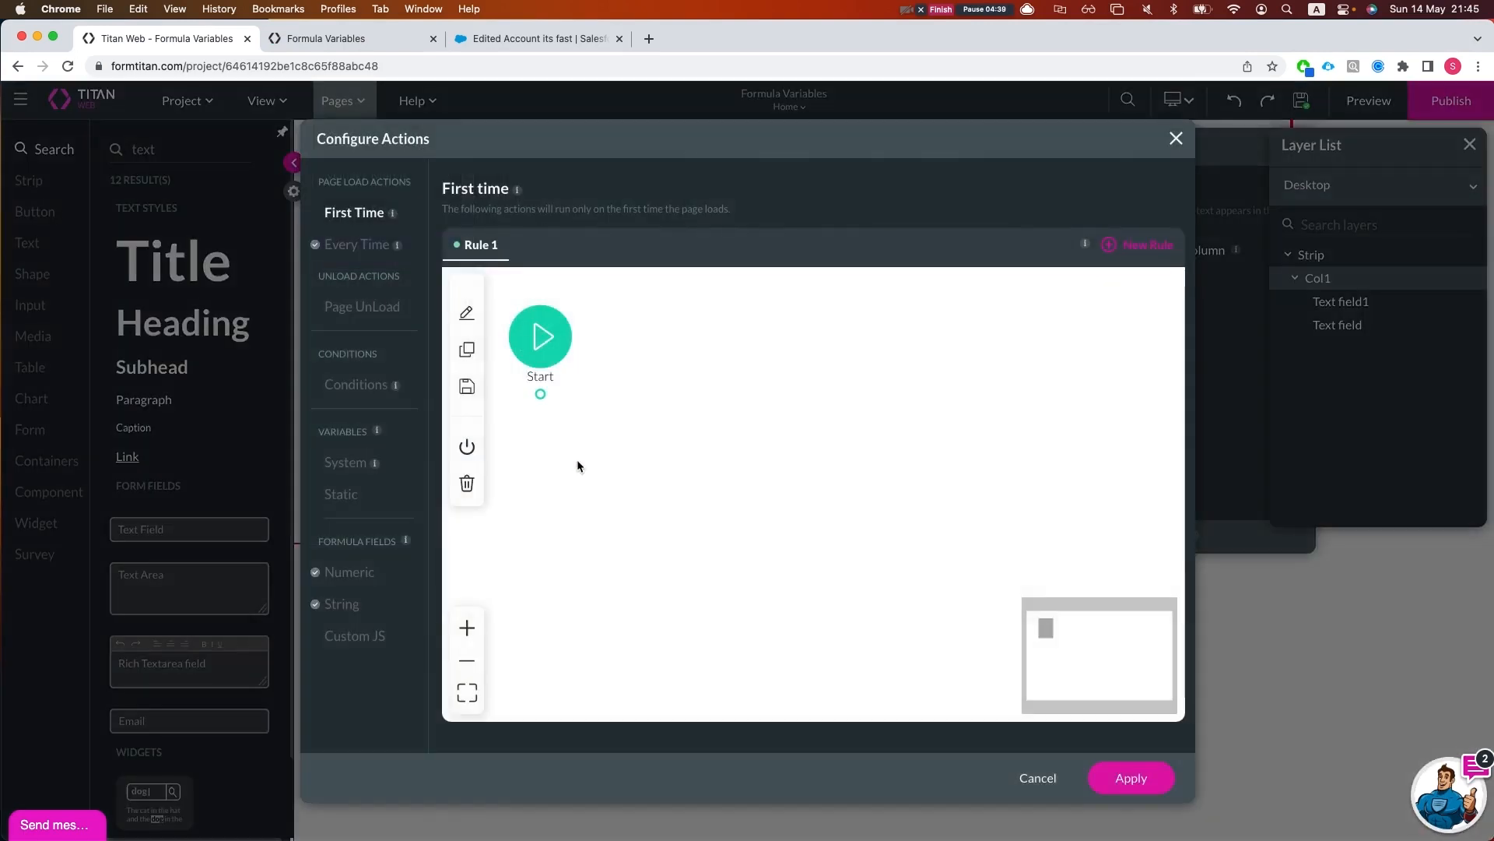
click(353, 641)
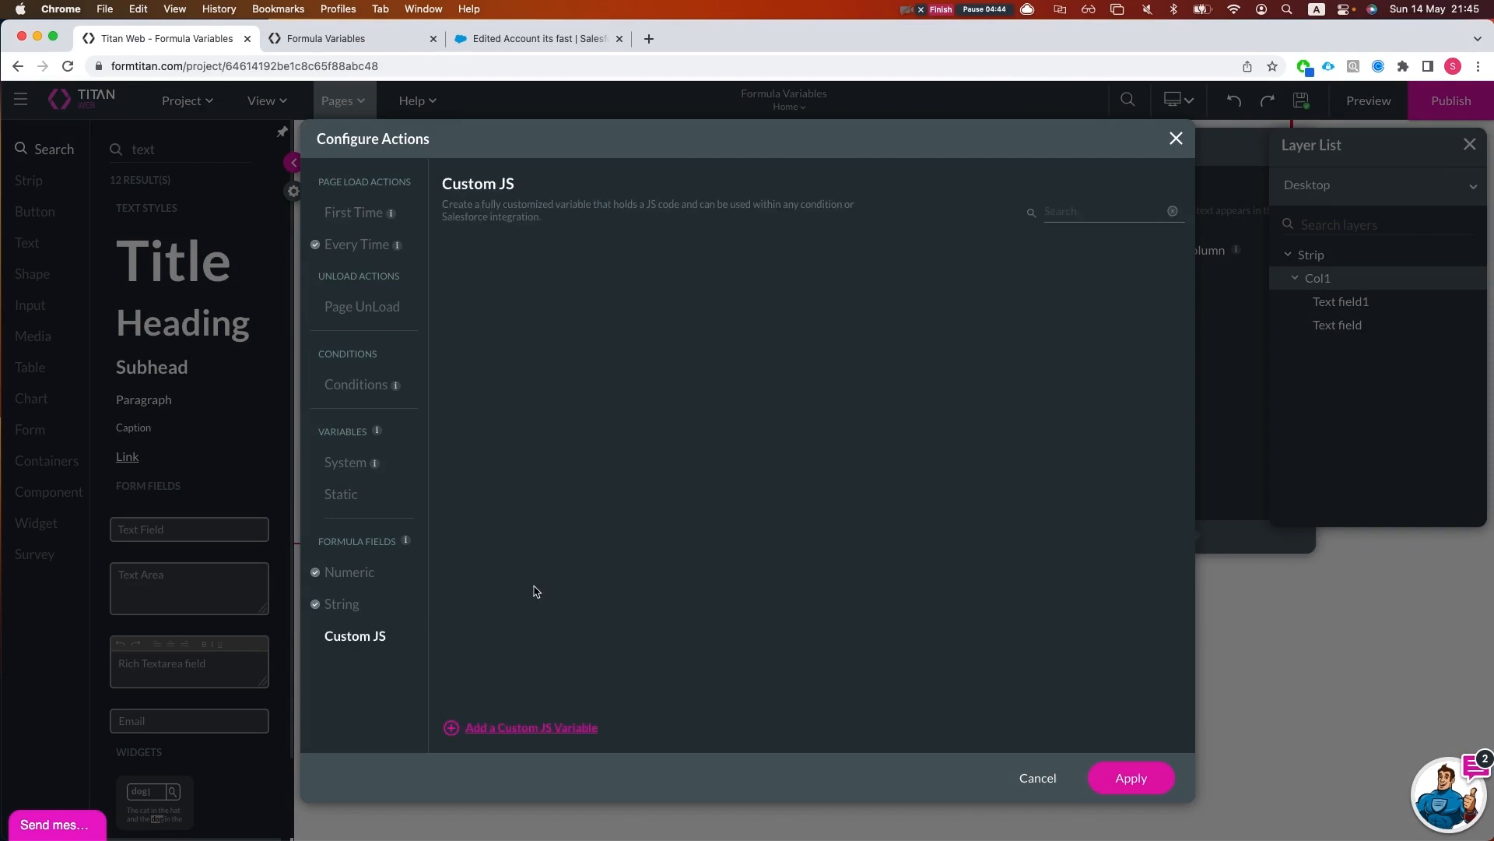
click(533, 729)
click(800, 265)
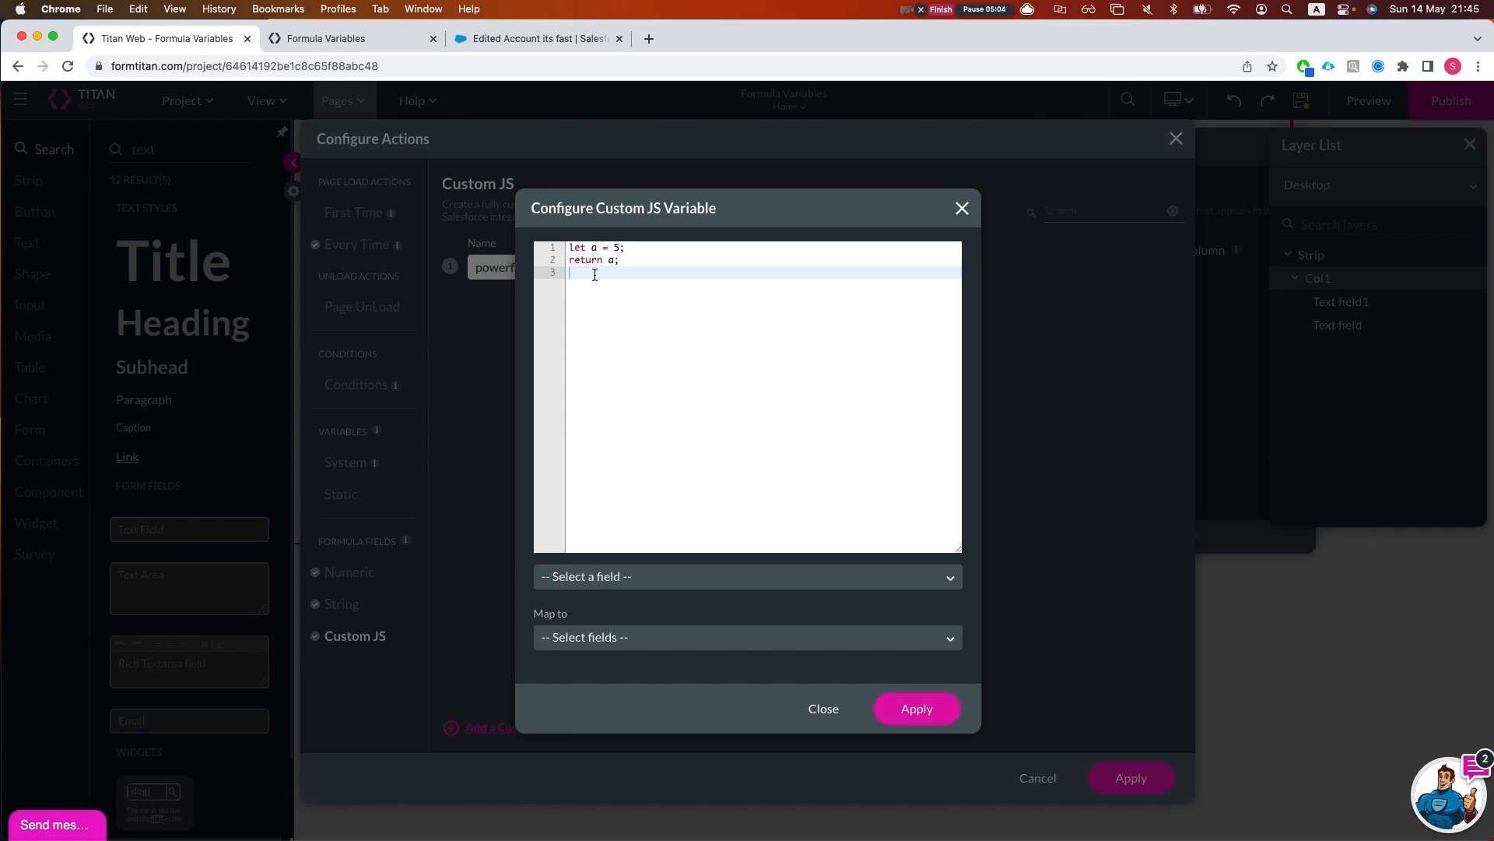
Review the Custom JS variable's default code and close the action configuration
click(649, 249)
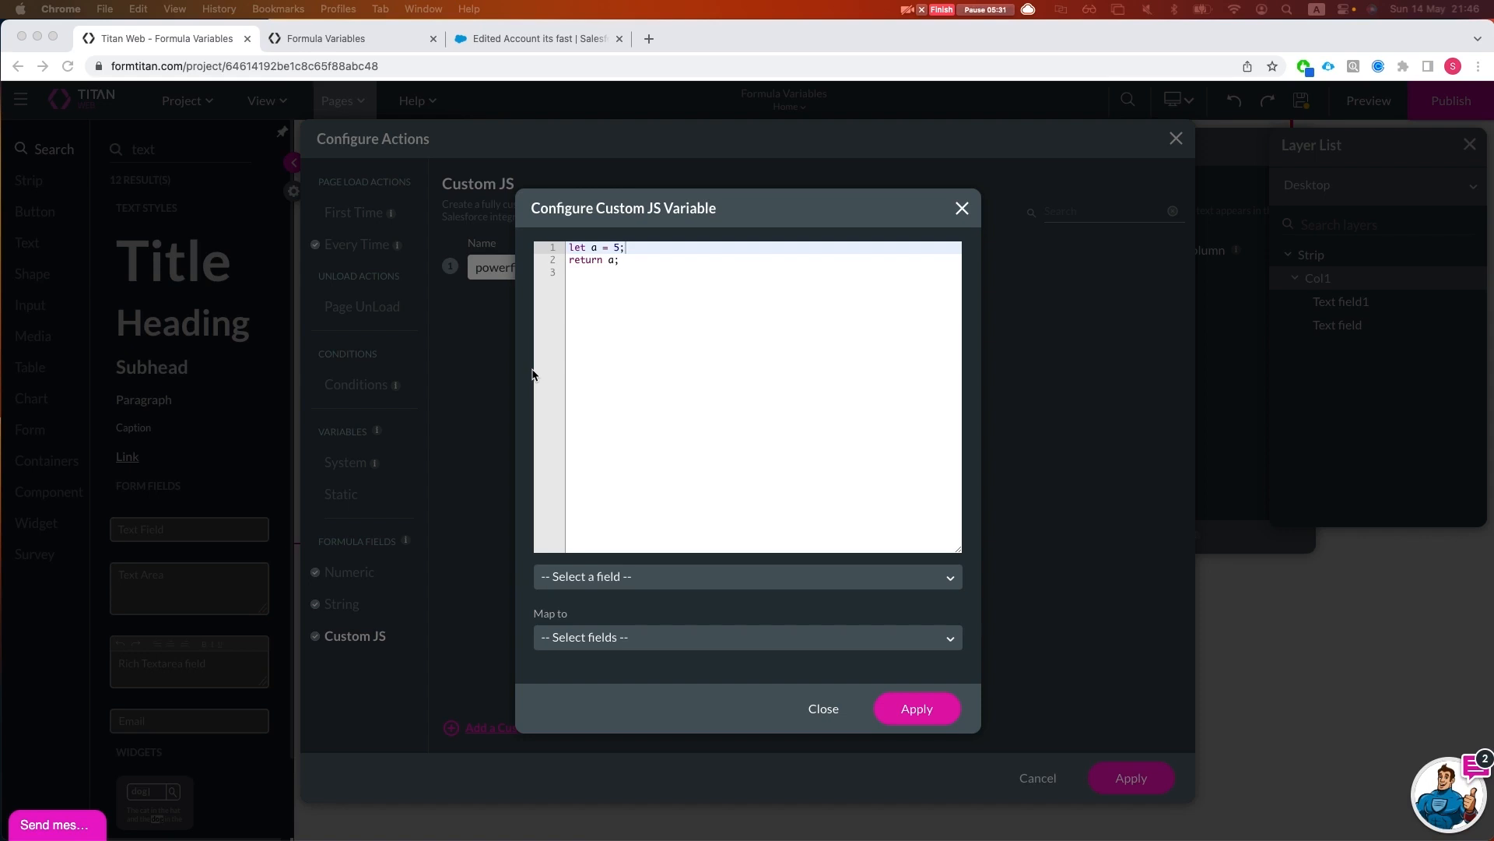
click(962, 208)
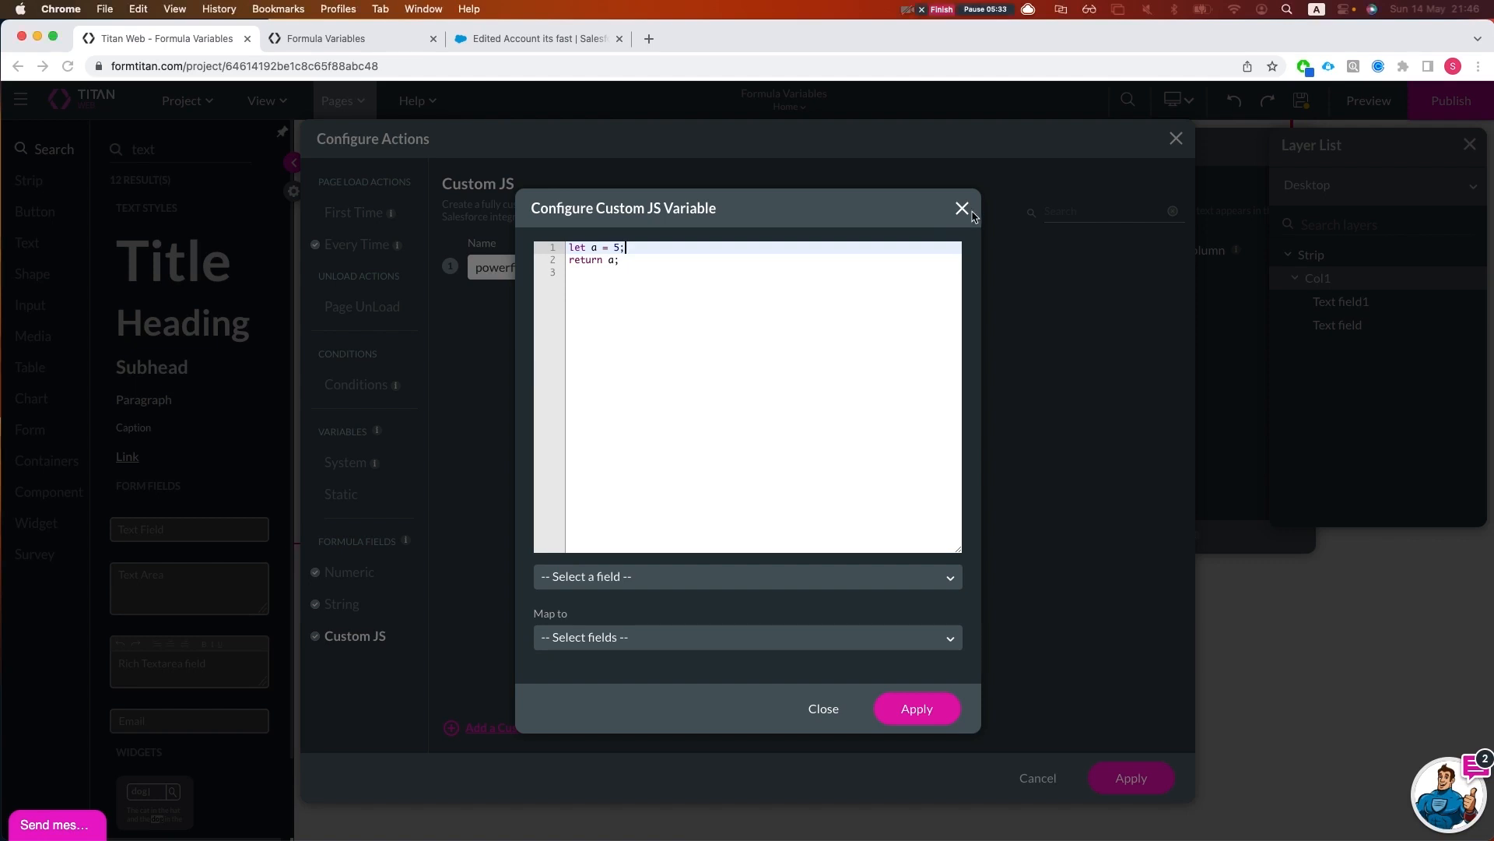
click(1175, 140)
Delete both Text field and Text field1 from the strip column
click(786, 312)
click(766, 245)
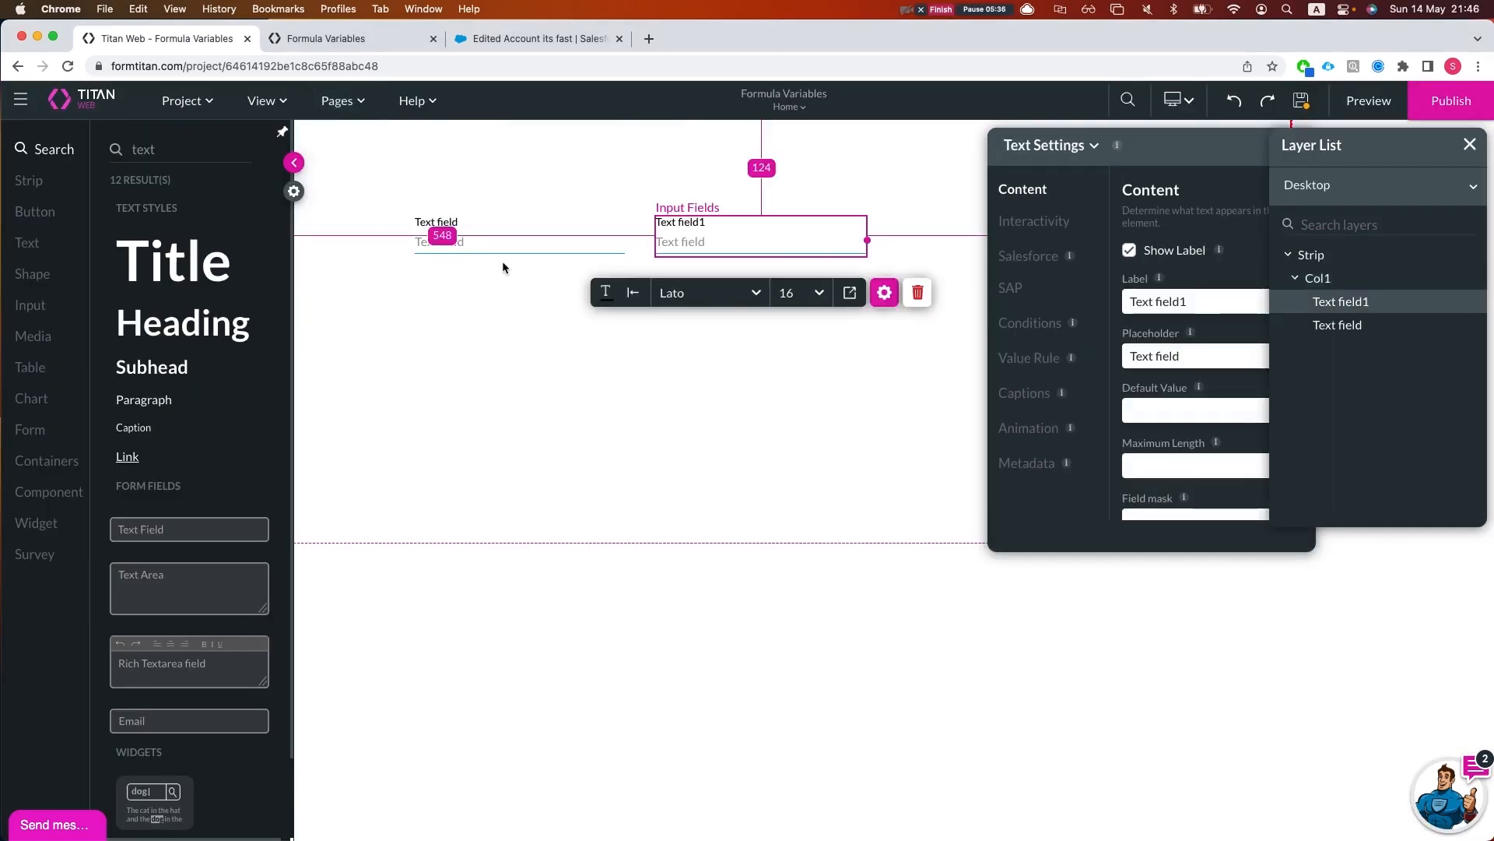
click(513, 247)
key(super+a)
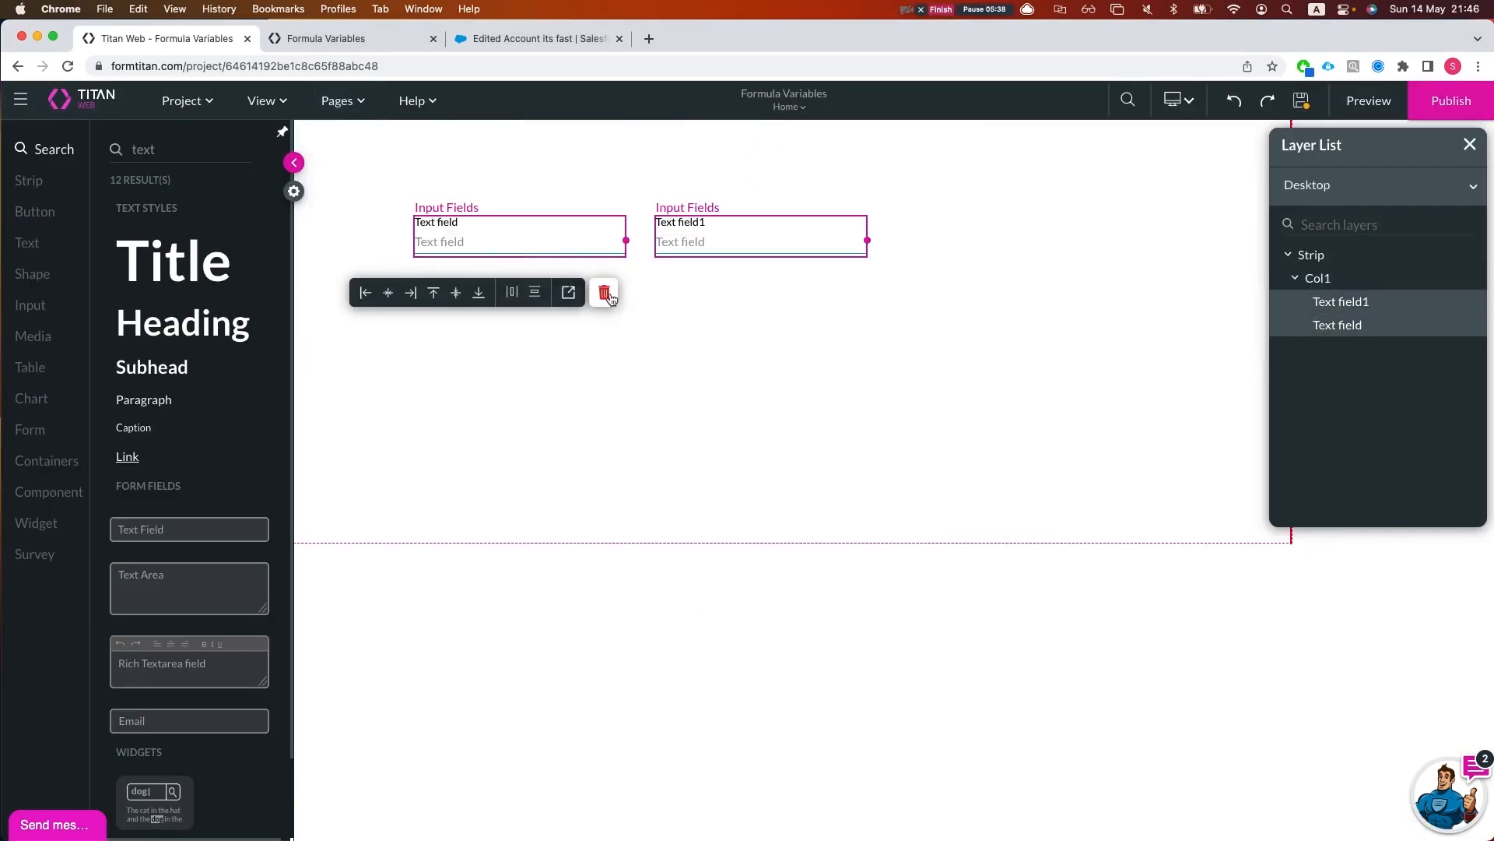
key(BackSpace)
Find the Numeric form field in the element library and add it to the strip column
double_click(216, 155)
text(nu)
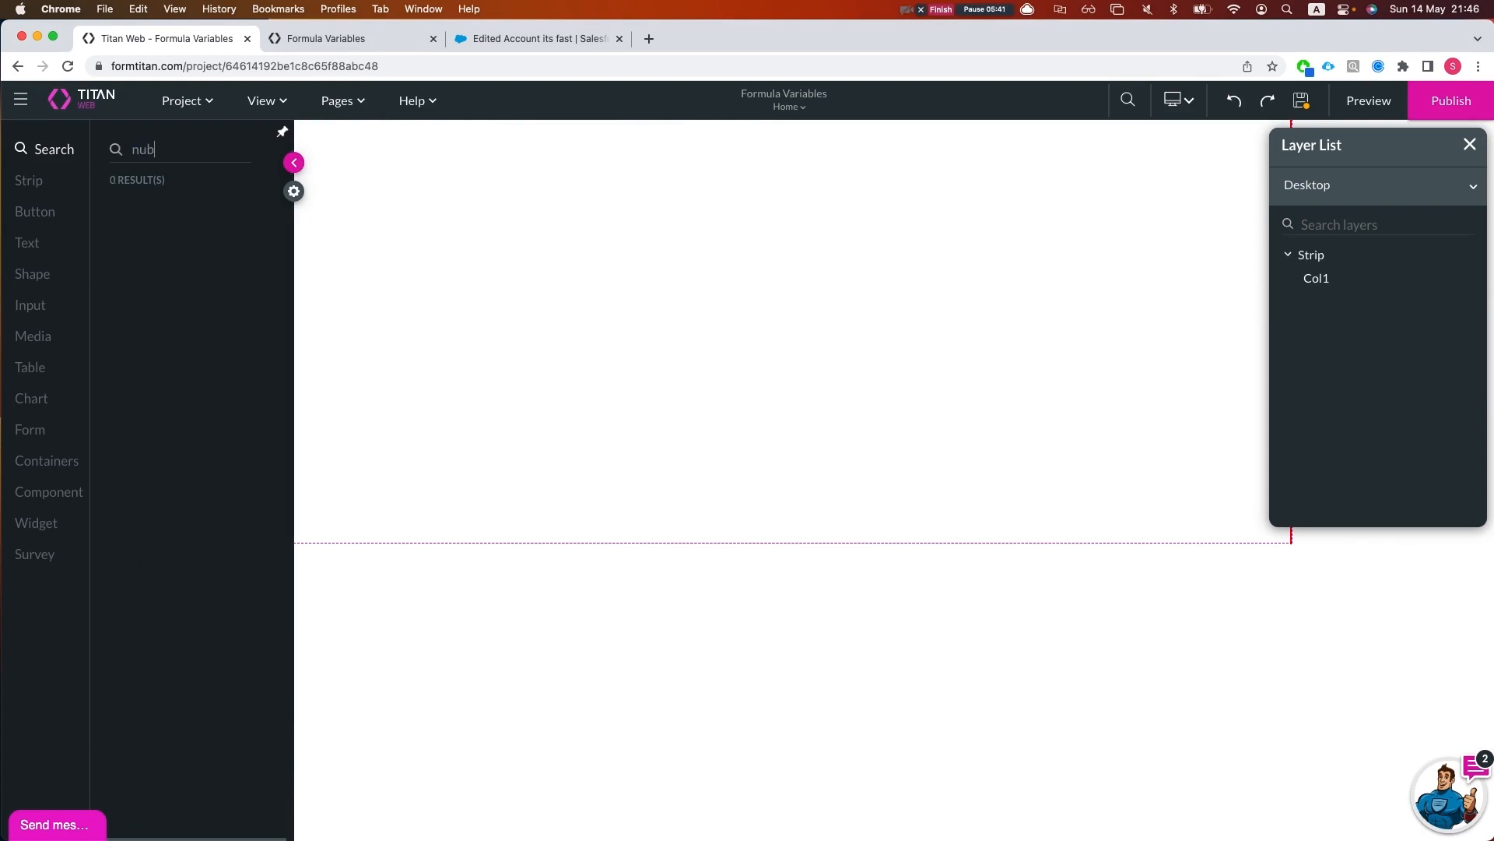
drag(206, 248, 573, 224)
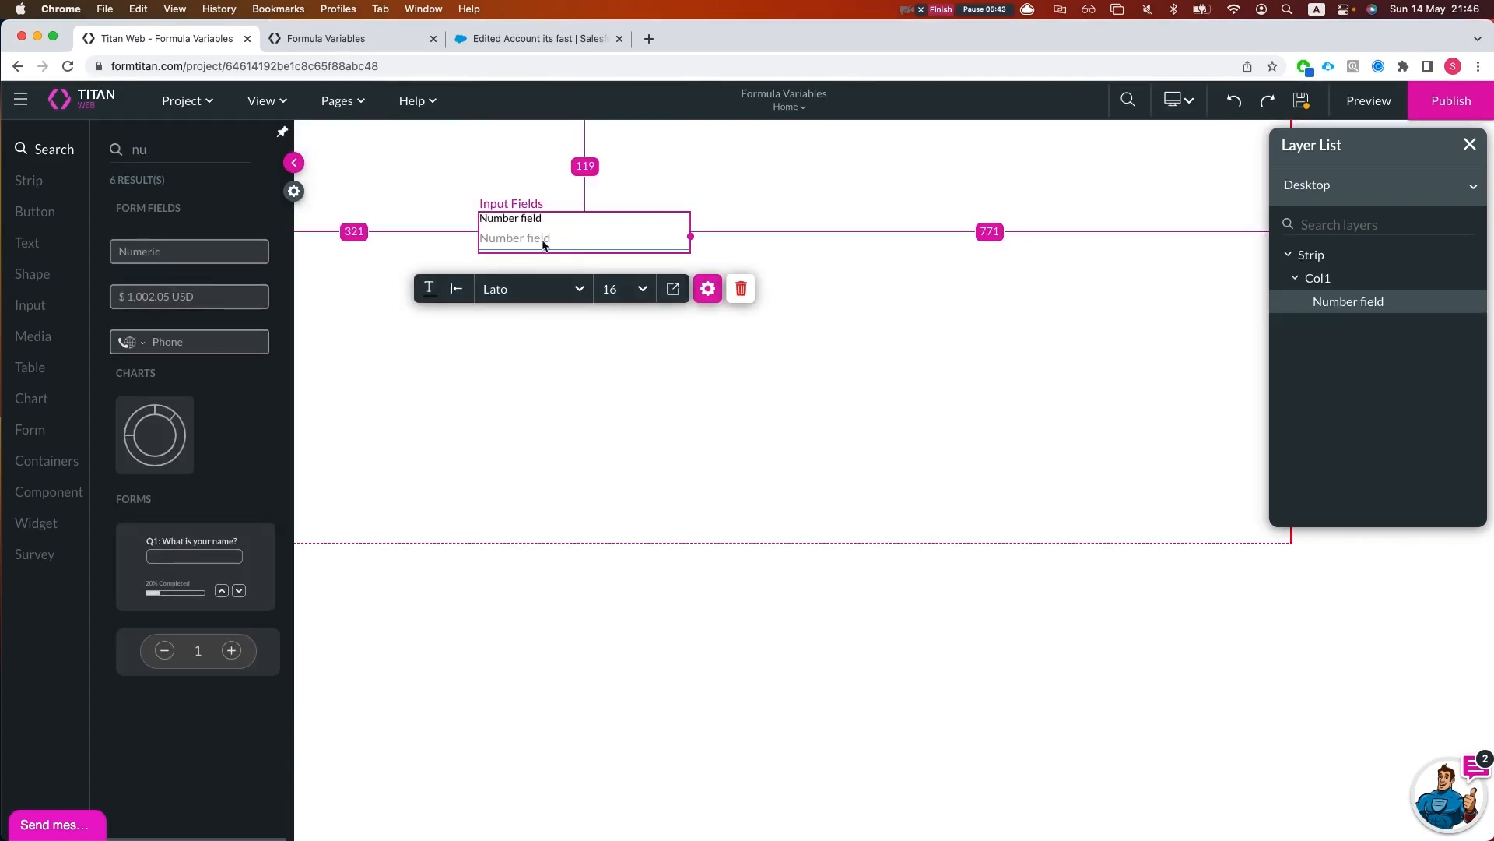
Search the element library for text and place a Text Field directly below the Number field
double_click(186, 155)
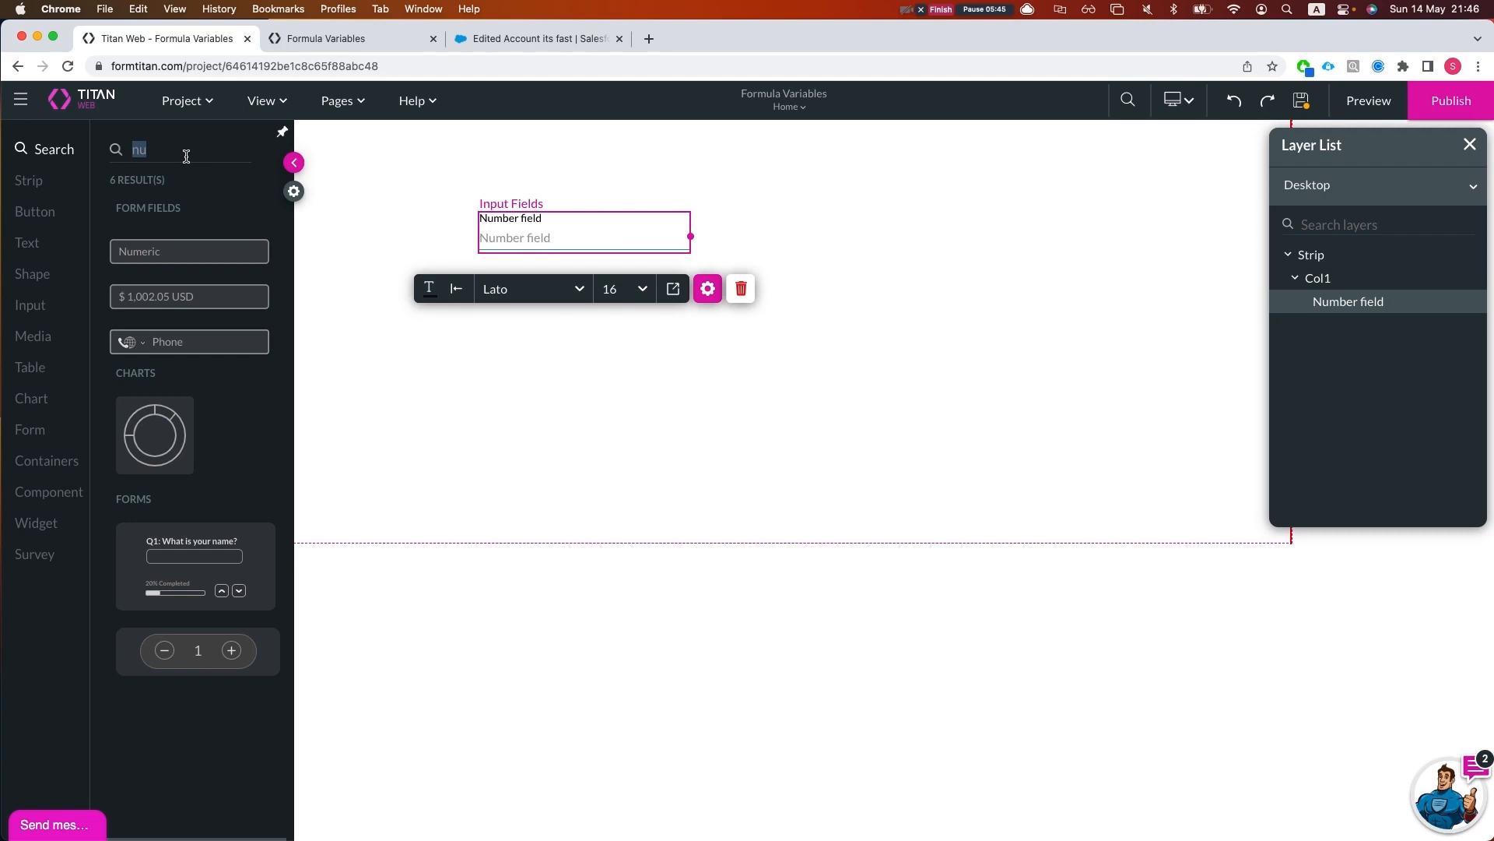
text(string)
key(BackSpace)
key(BackSpace)
key(BackSpace)
key(BackSpace)
key(BackSpace)
key(BackSpace)
text(text)
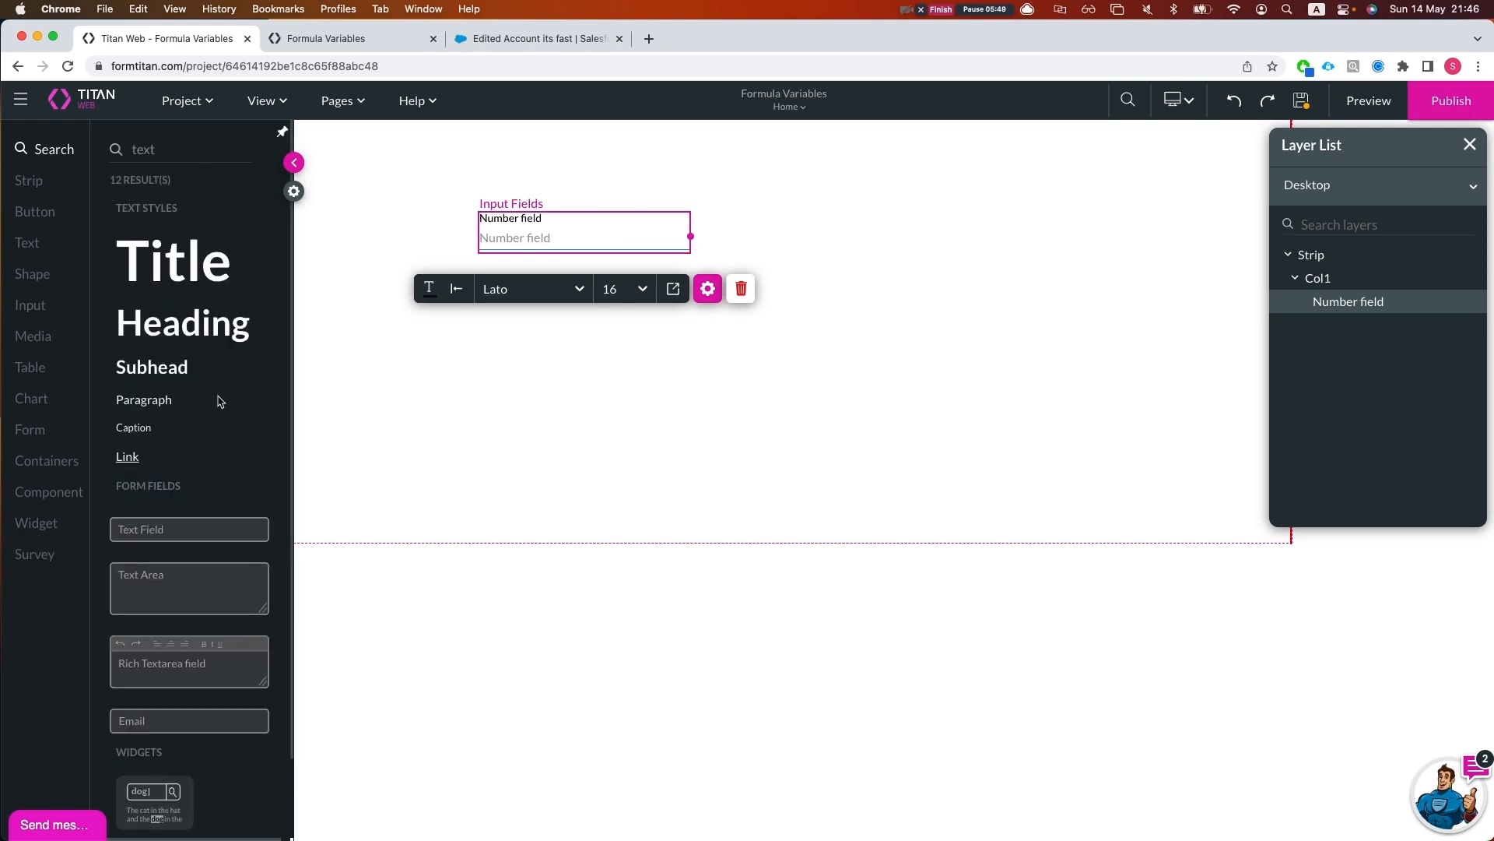
drag(200, 528, 544, 305)
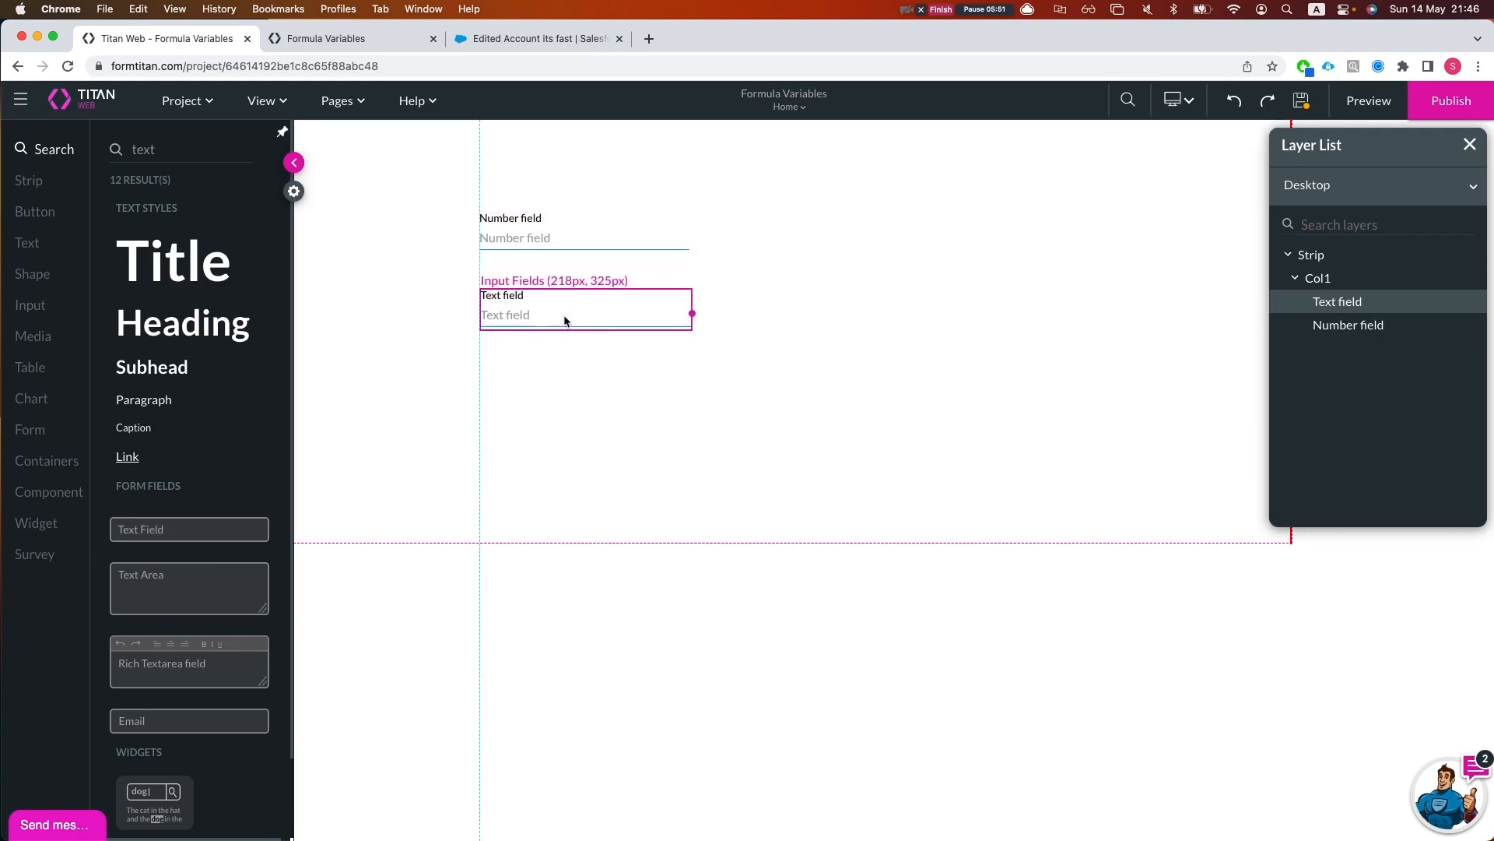
click(555, 247)
click(506, 315)
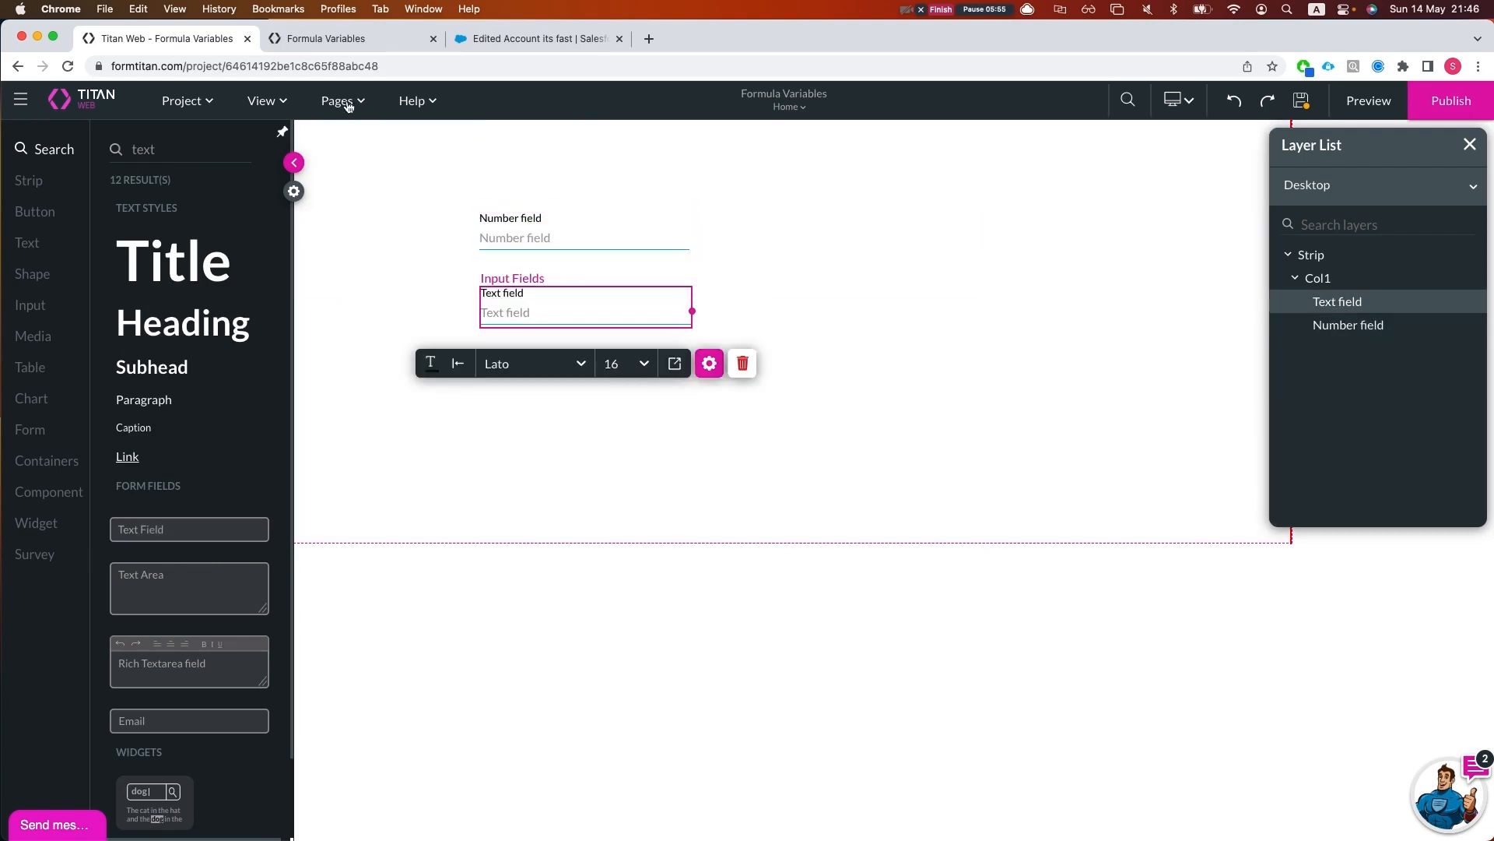
Open the Home page's Custom JS variable powerfield3 and add an isfib(n) function returning 'fibo' or 'not fibo' above its default code
click(342, 101)
click(448, 142)
click(596, 471)
click(358, 640)
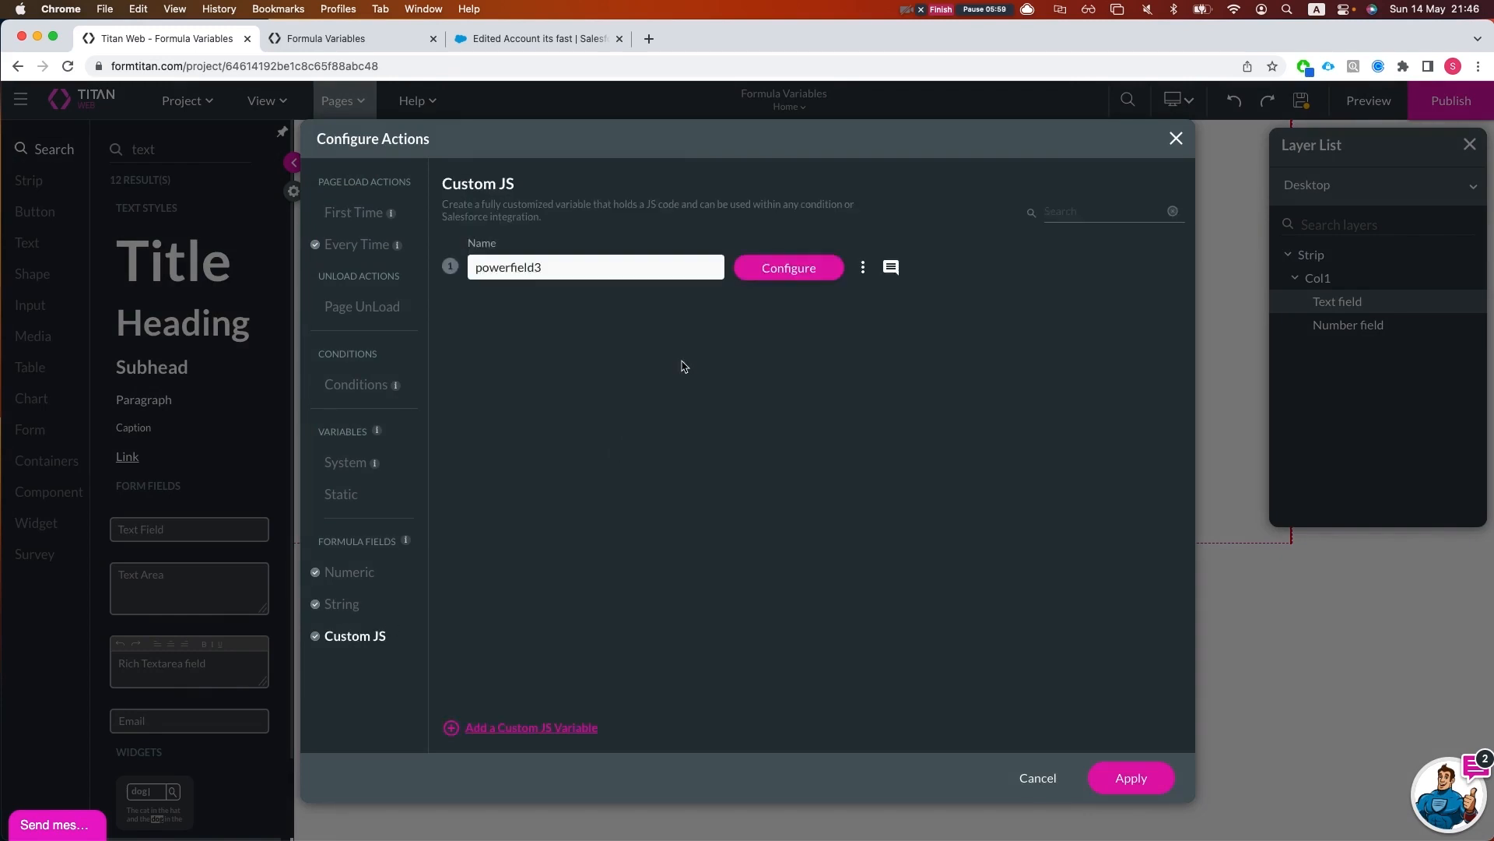
click(797, 270)
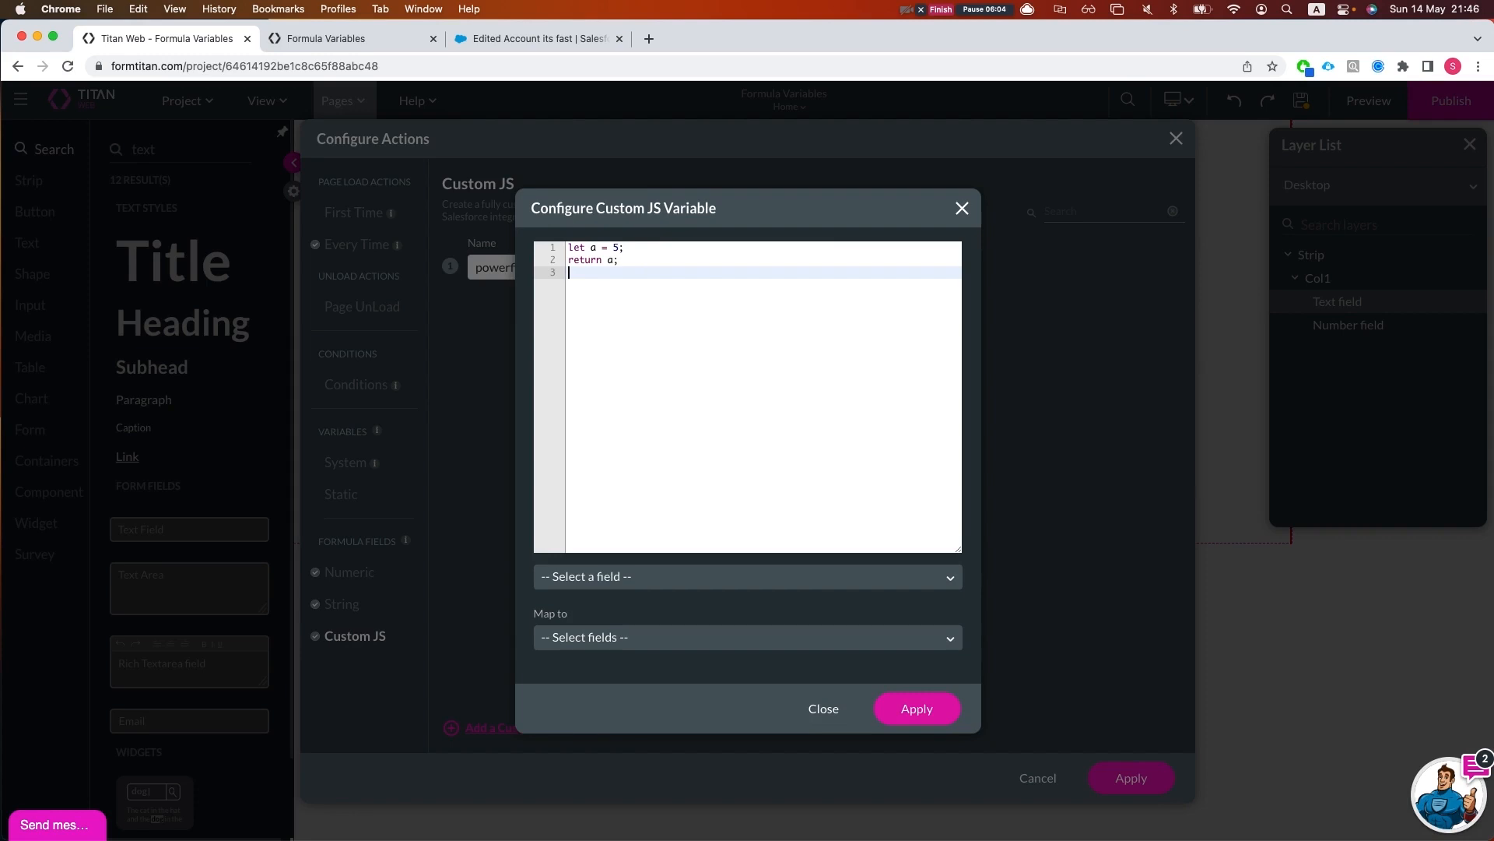
key(super+Tab)
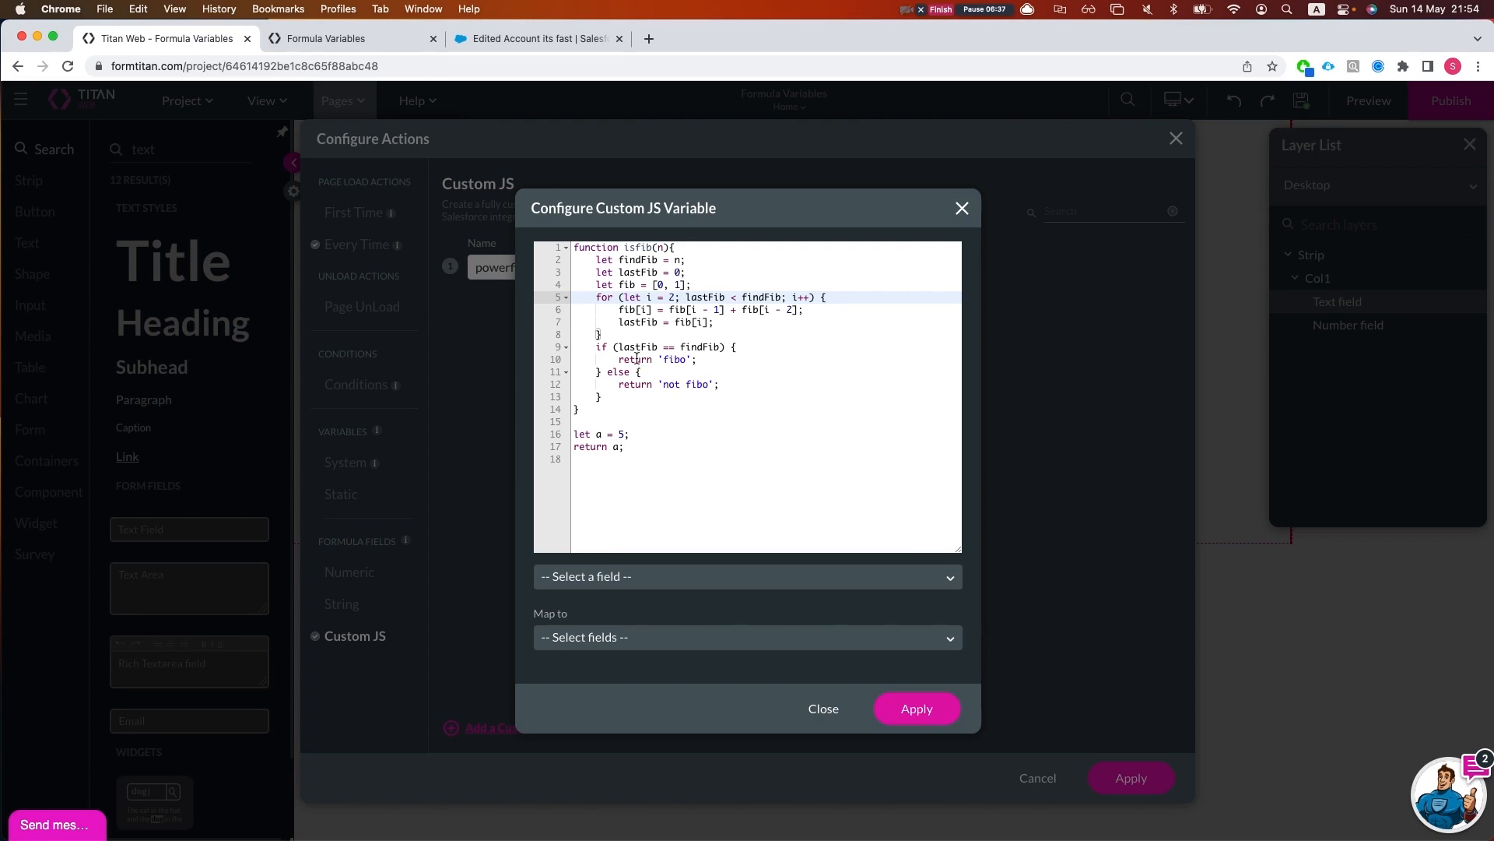
Review the isfib function's 'not fibo' and 'fibo' return statements and its variable declarations
drag(620, 384, 705, 387)
click(705, 388)
drag(625, 360, 697, 361)
click(696, 362)
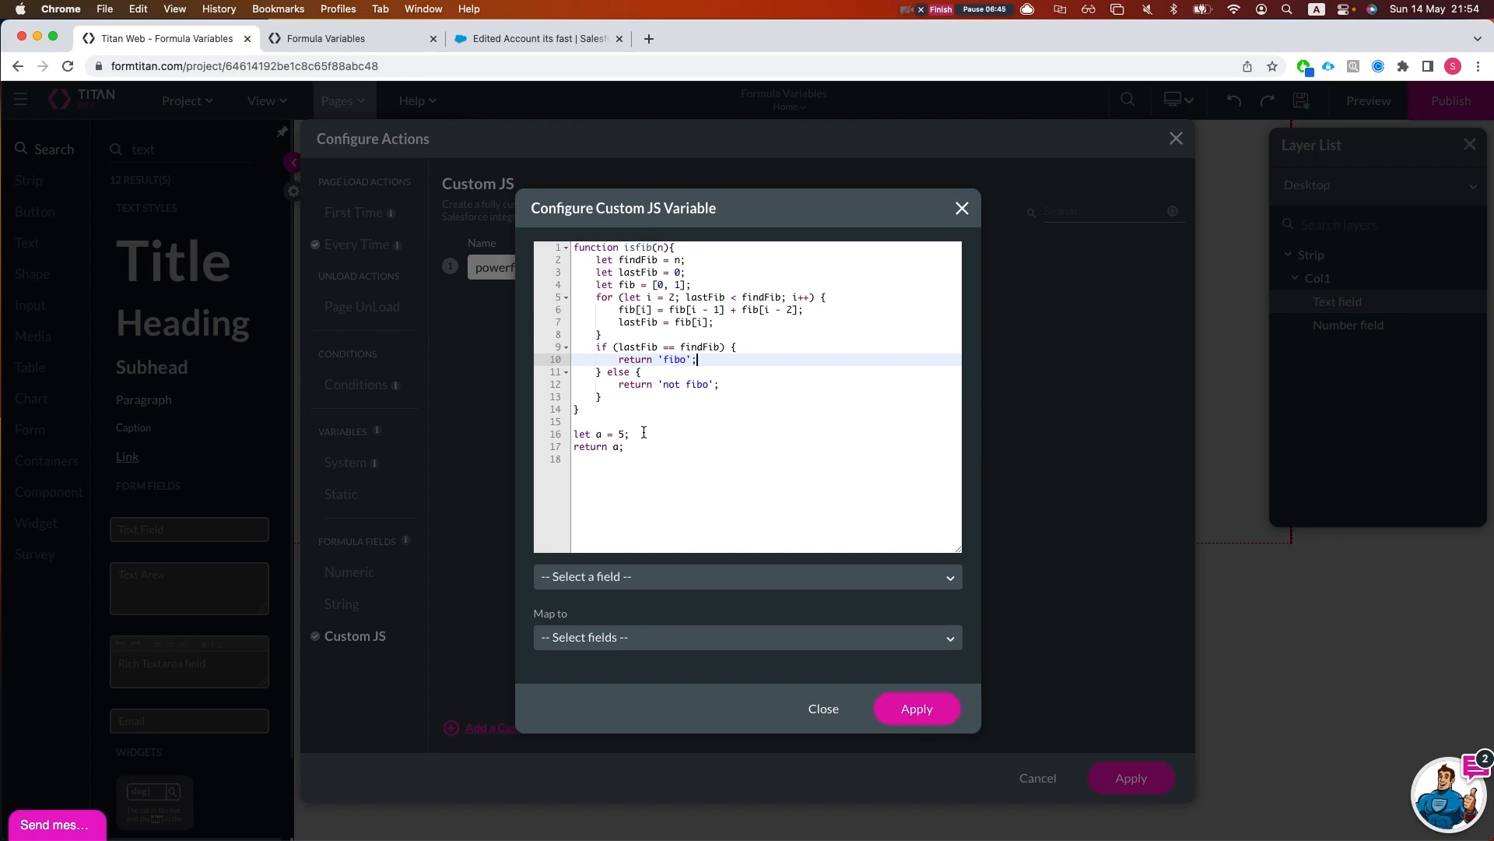
click(620, 272)
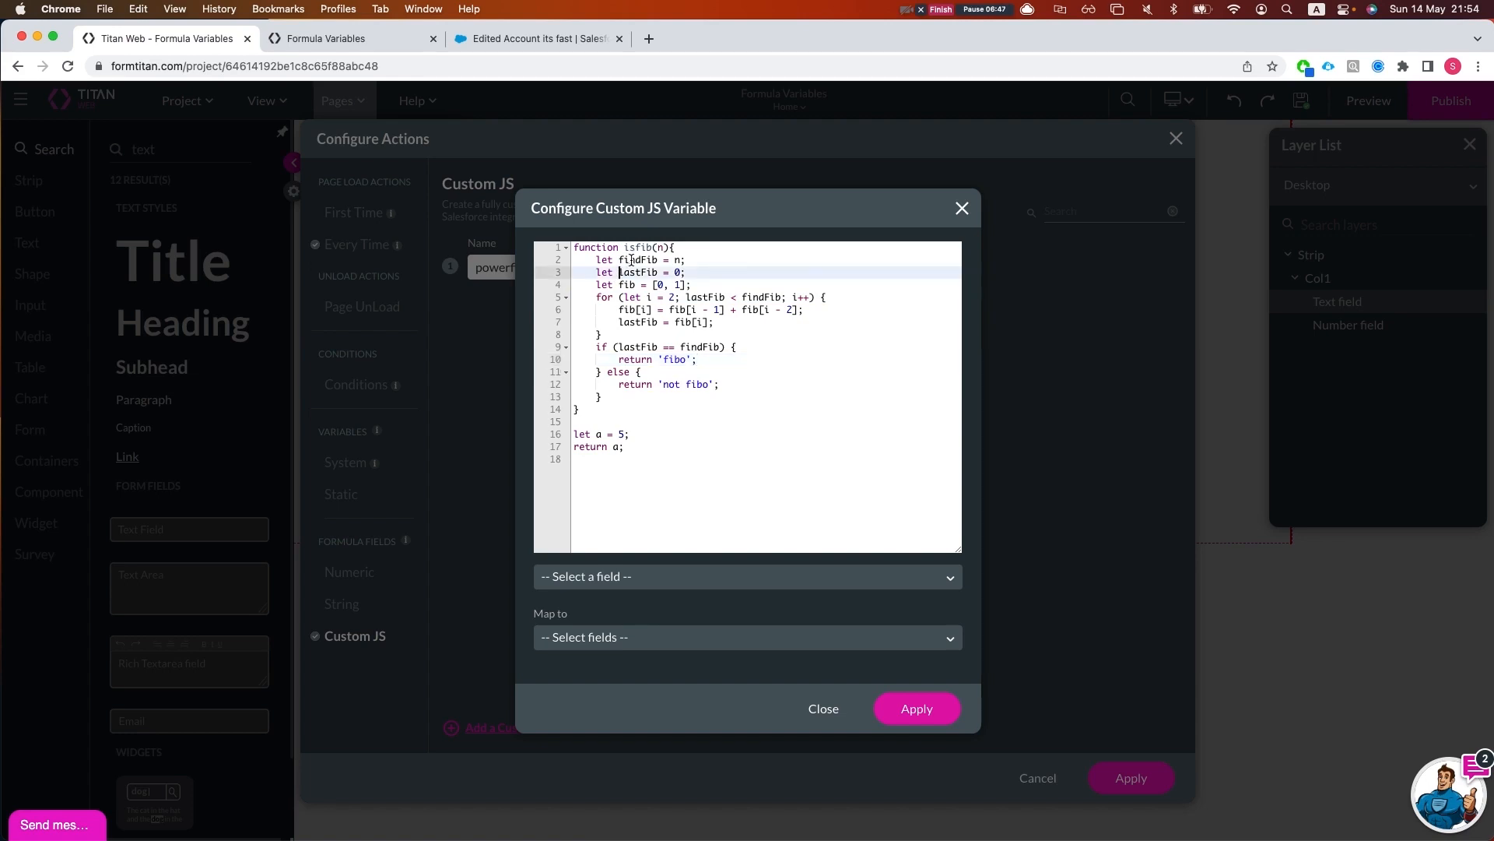
click(645, 284)
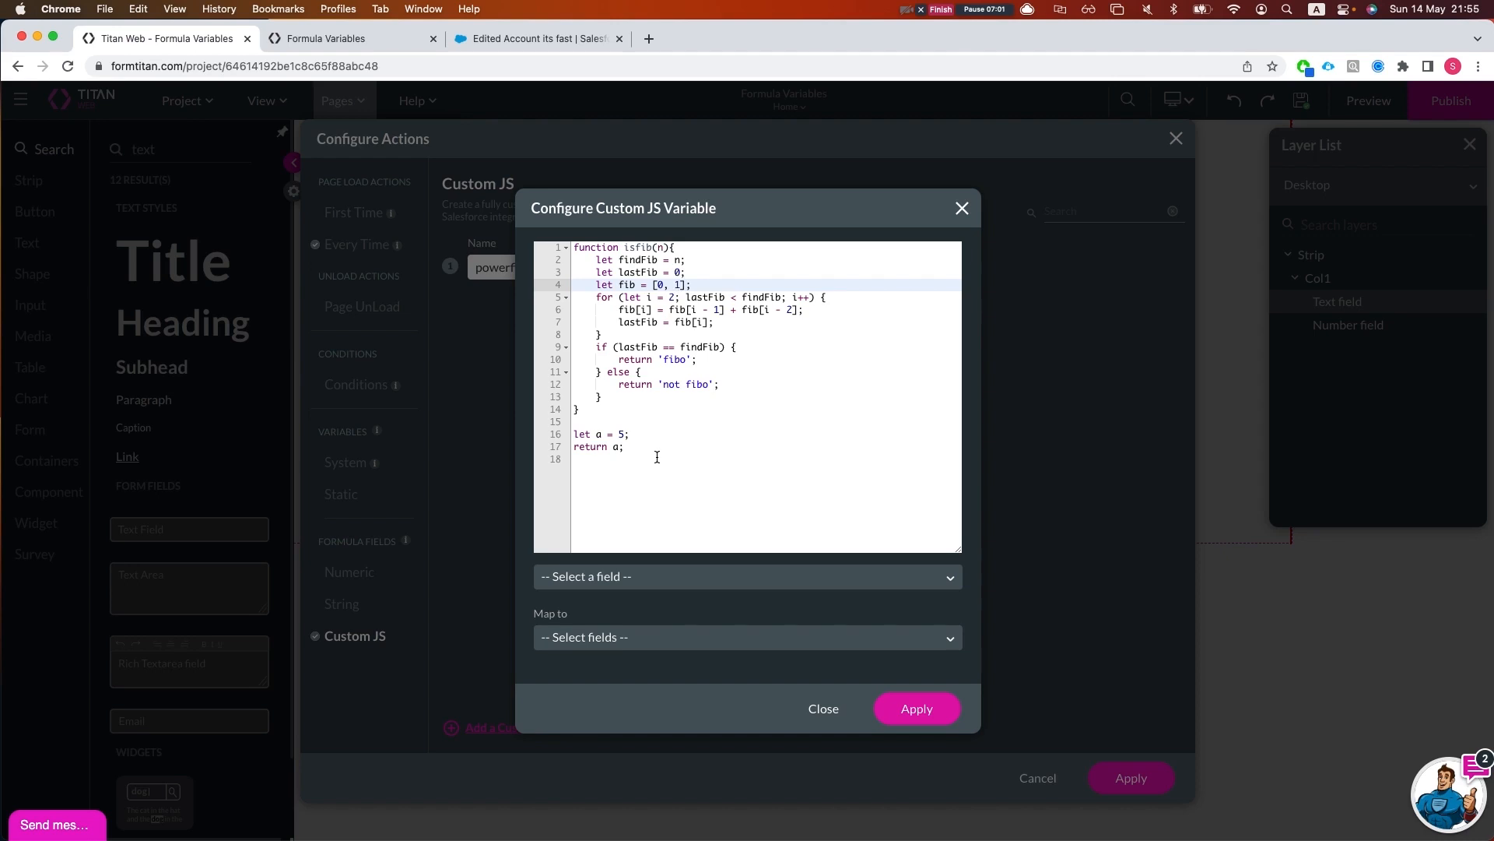
Delete the default lines let a = 5; and return a; below the isfib function
click(569, 445)
drag(569, 446, 554, 434)
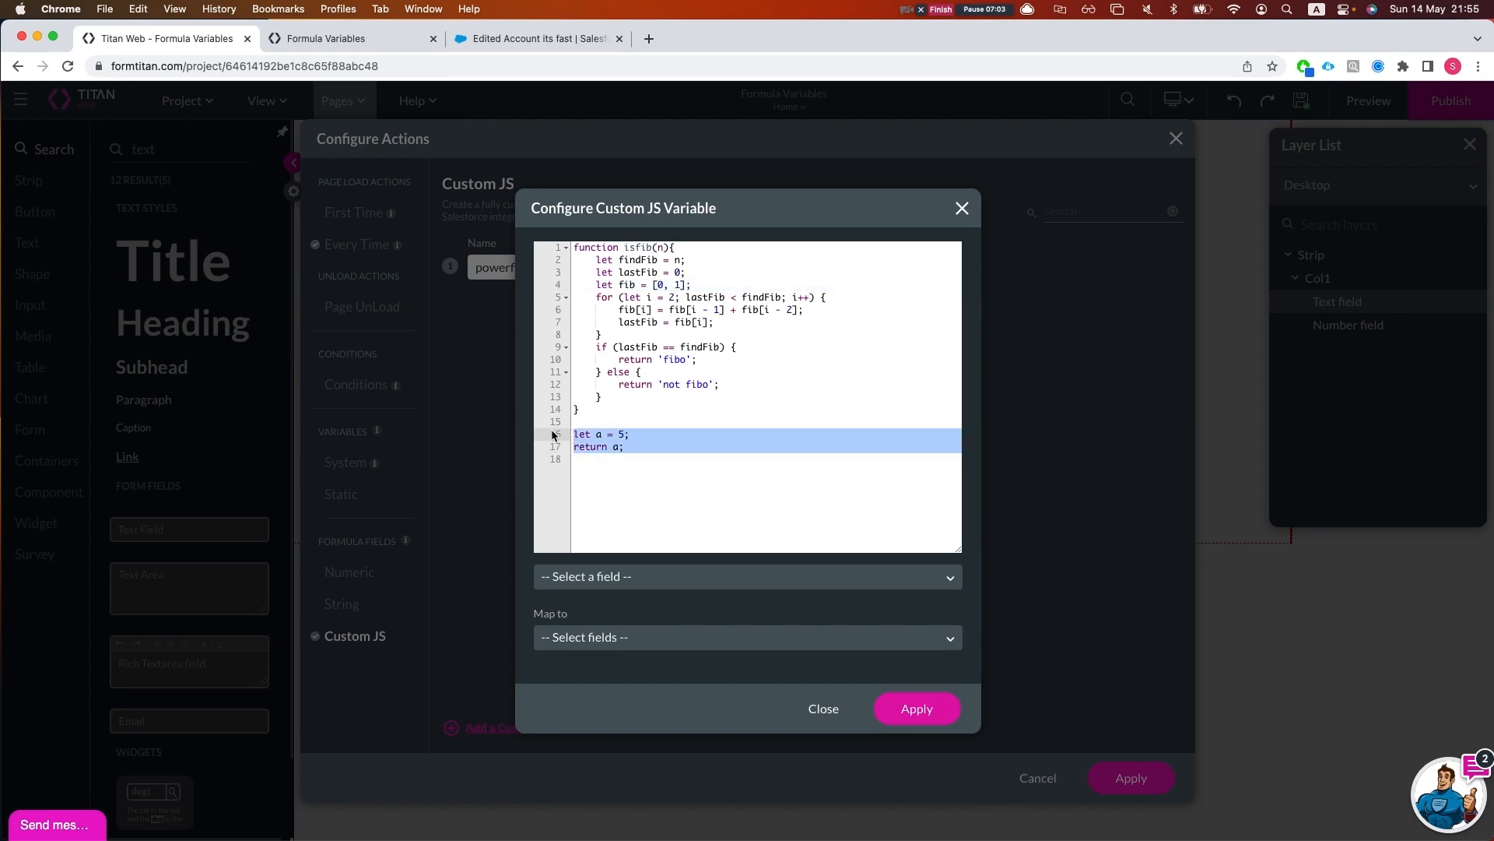
key(BackSpace)
key(BackSpace)
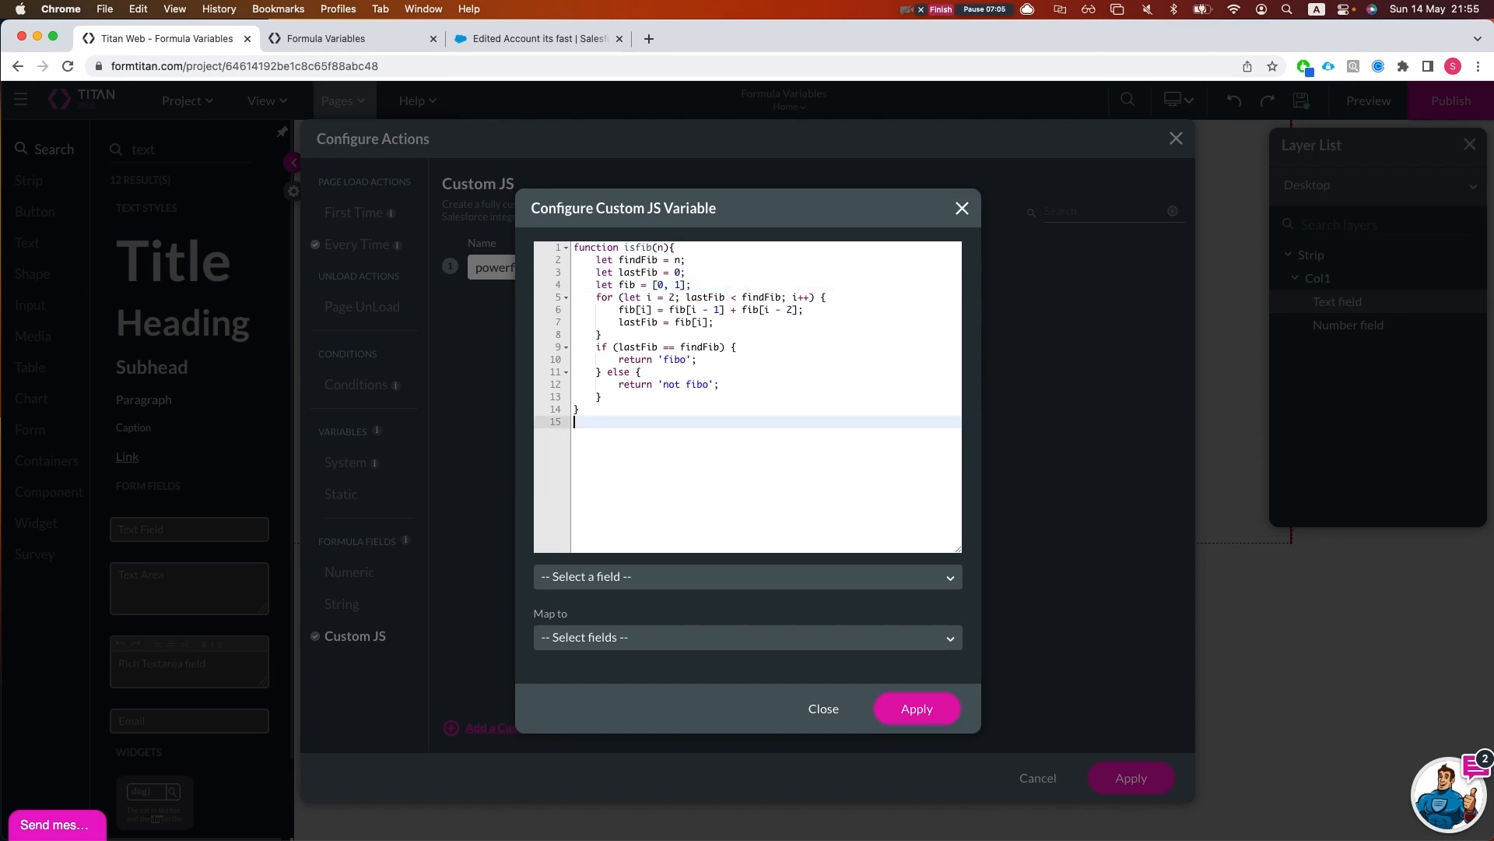
Declare a variable numtocheck below the isfib function and assign it the Home page's Number field
key(Return)
text(let nu)
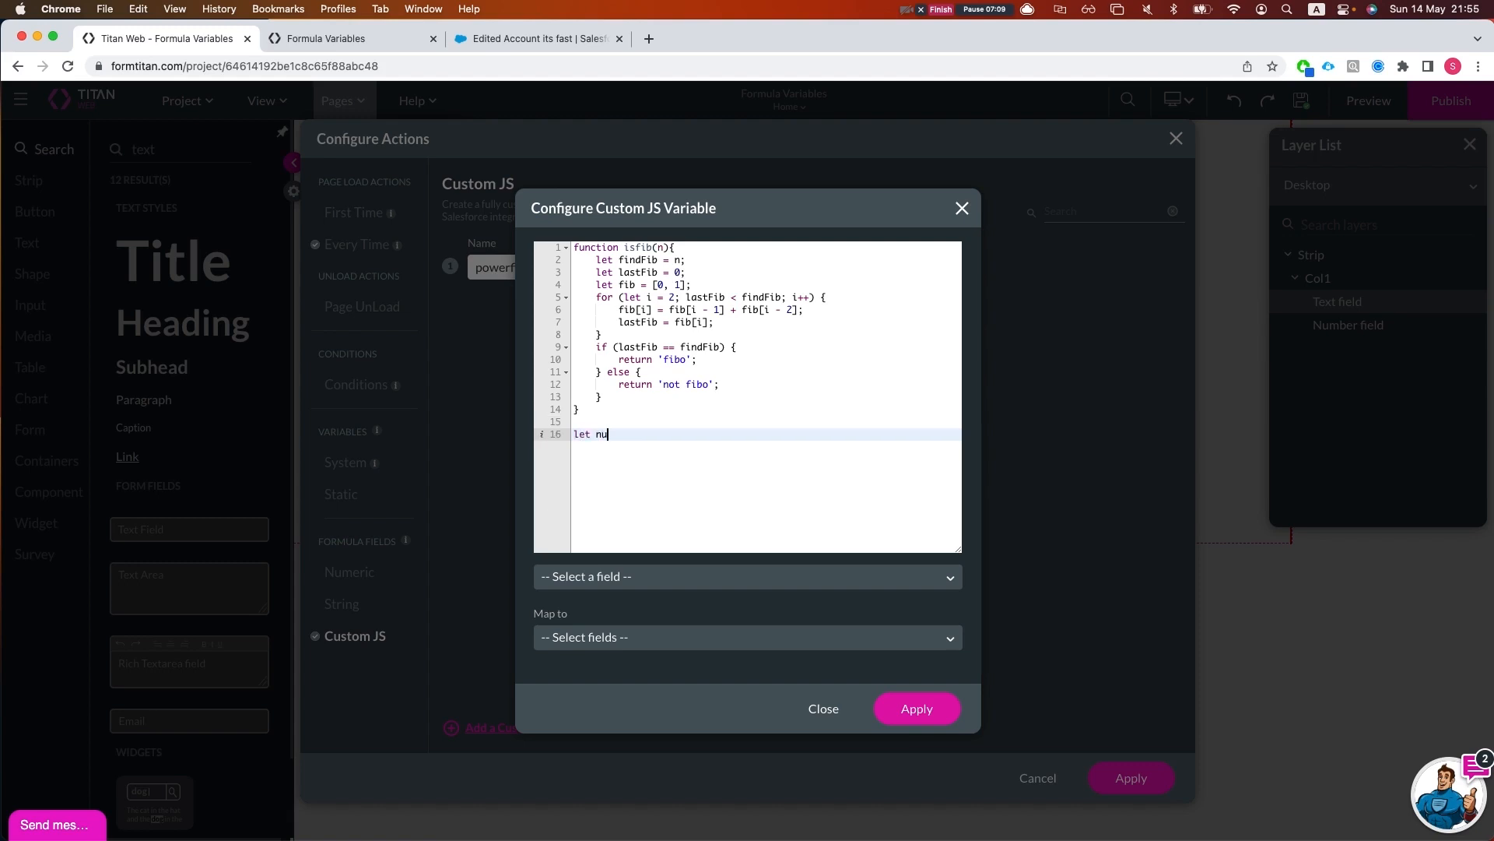
text(mtocheck =)
click(588, 586)
text(number)
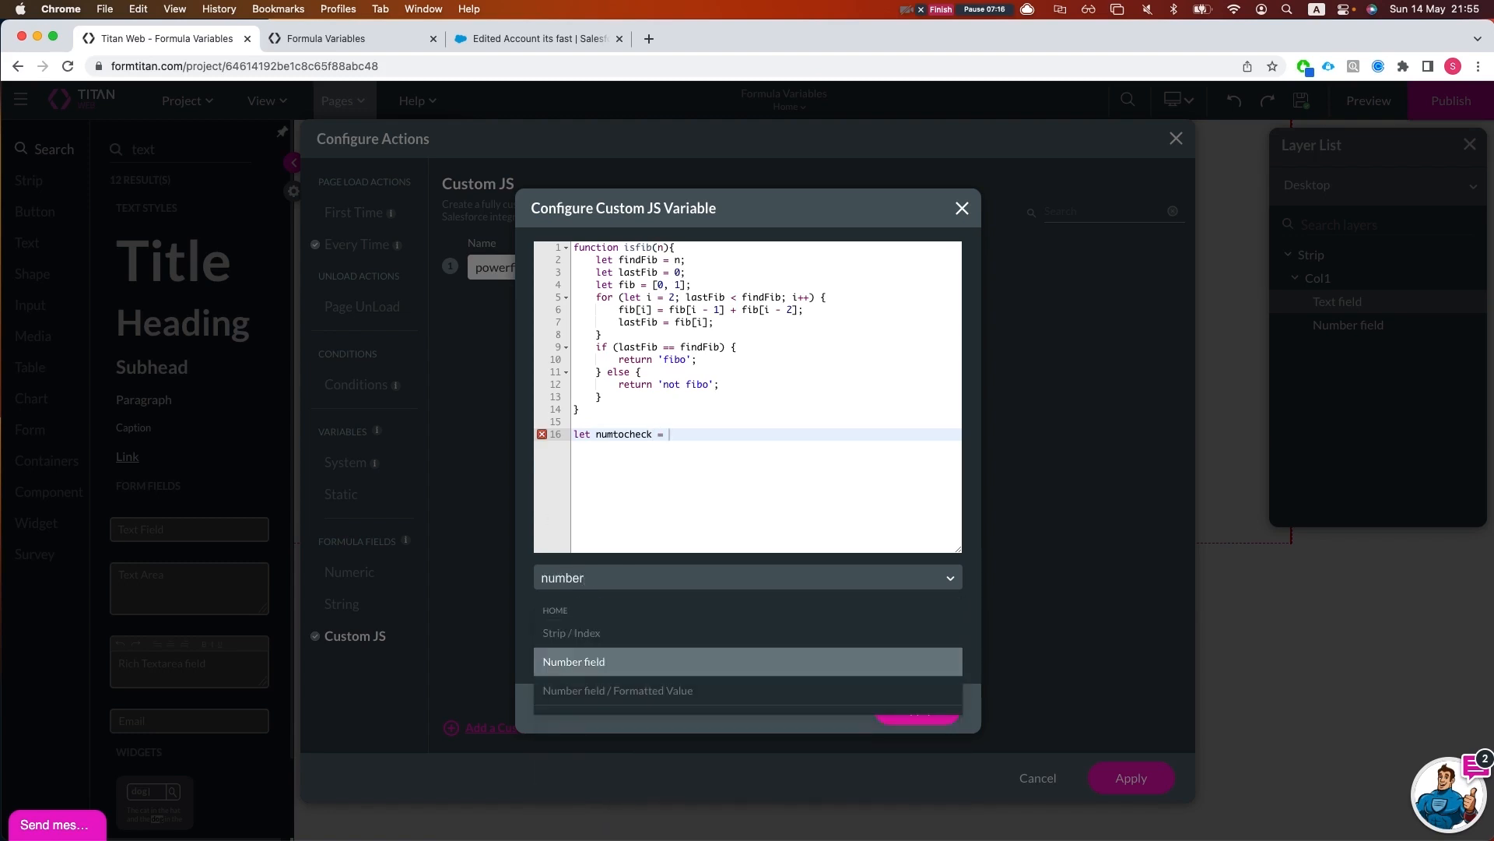
click(646, 664)
text(;)
click(742, 466)
text(;)
Add an if(numtocheck) block with braces below the numtocheck declaration
key(Return)
text(if)
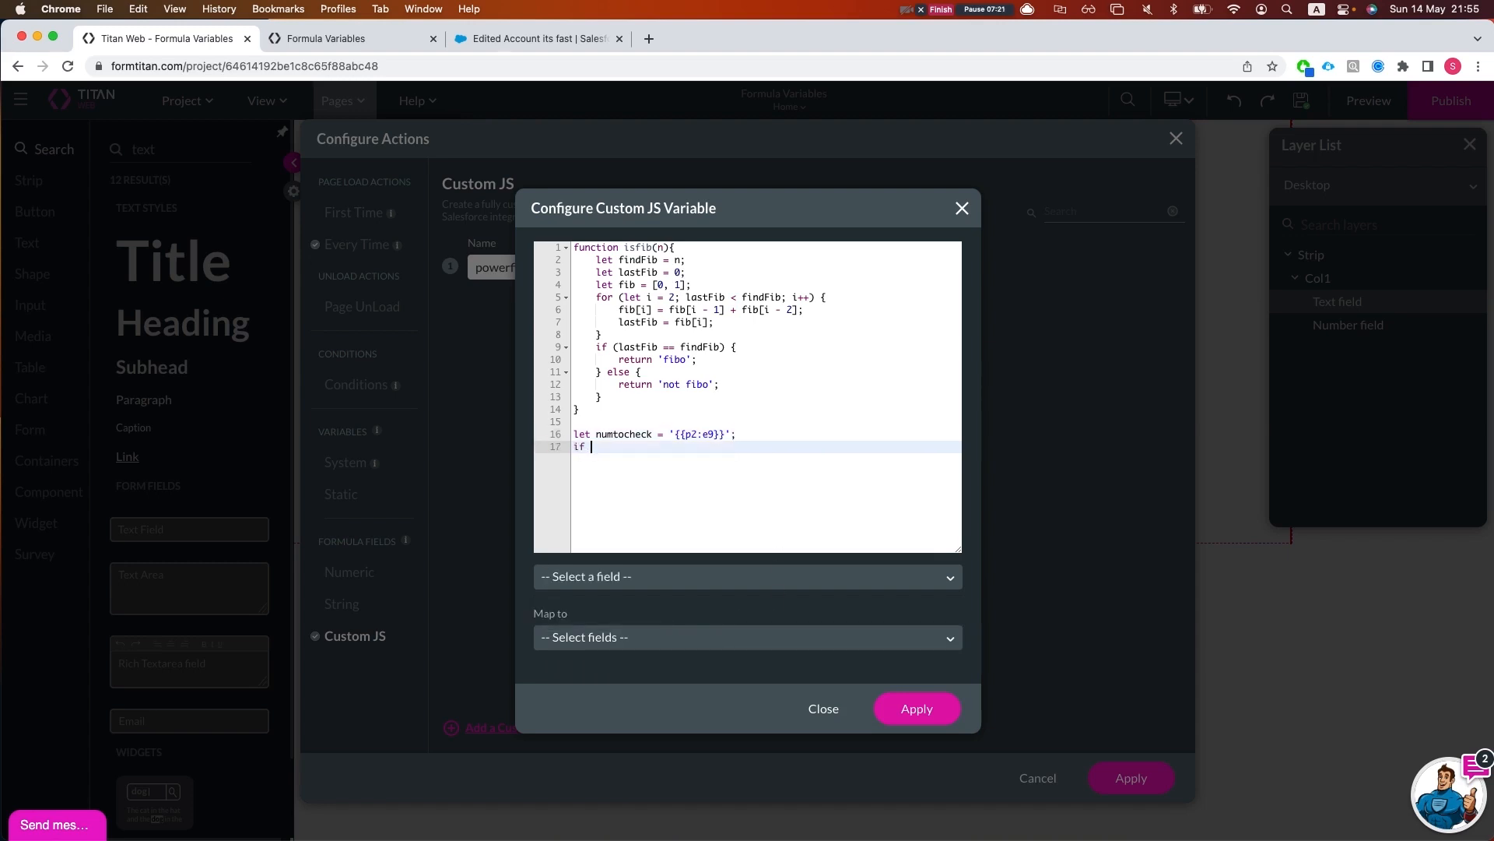
text(()
double_click(618, 437)
key(super+c)
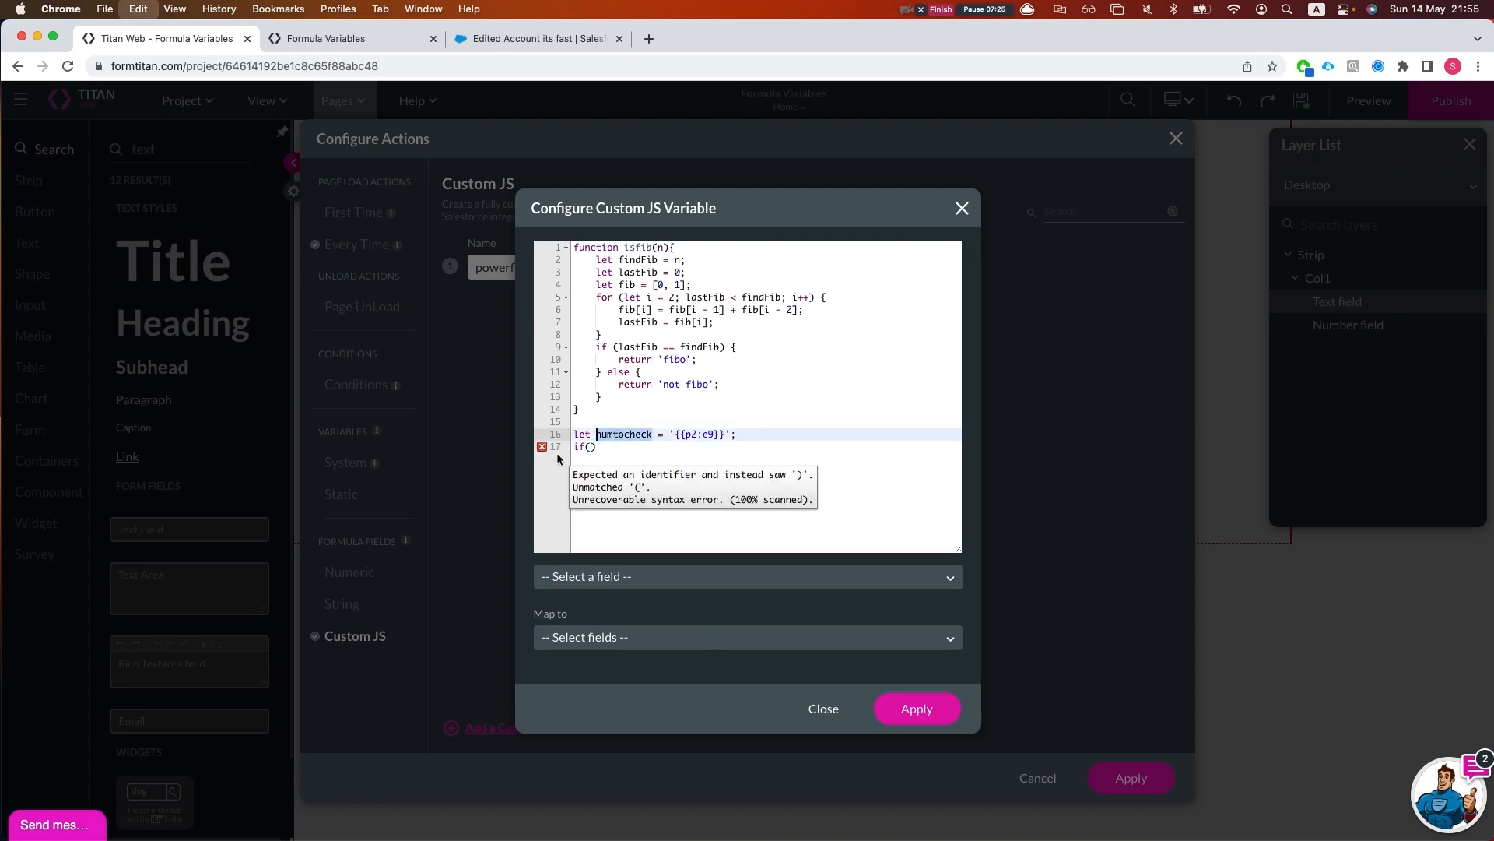
click(589, 446)
key(super+v)
key(Right)
text({})
key(Left)
key(Return)
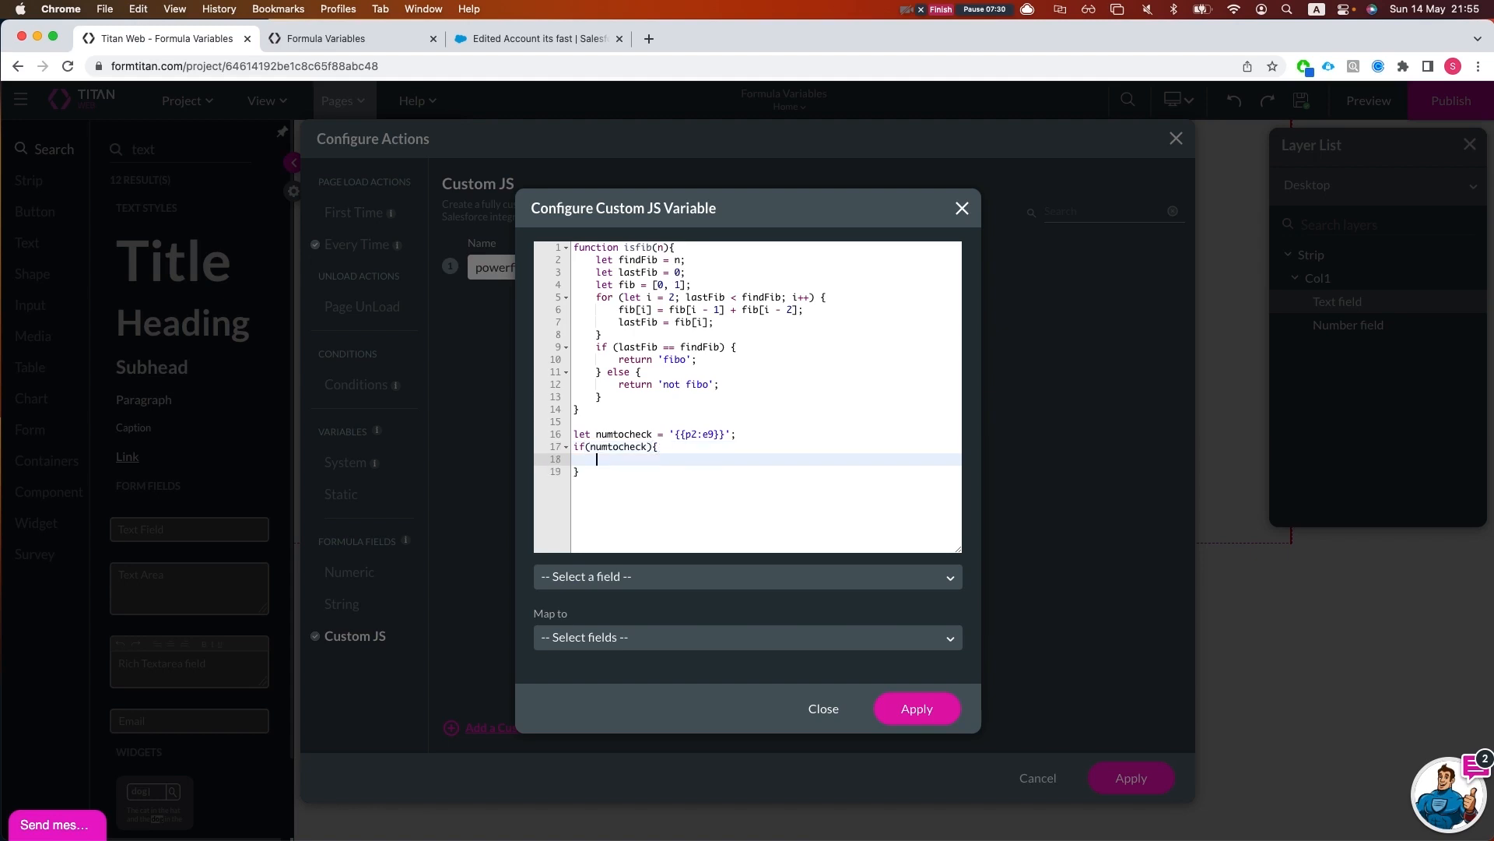
Inside the if block, add a statement returning the result of isfib(numtocheck)
double_click(637, 248)
click(608, 463)
key(super+v)
key(super+z)
text(retrun)
key(super+v)
text(()
double_click(599, 449)
click(667, 459)
key(super+v)
key(Right)
text(;)
Add return null; on a new line below the if block
key(Down)
key(Return)
text(retrun)
key(BackSpace)
key(BackSpace)
key(BackSpace)
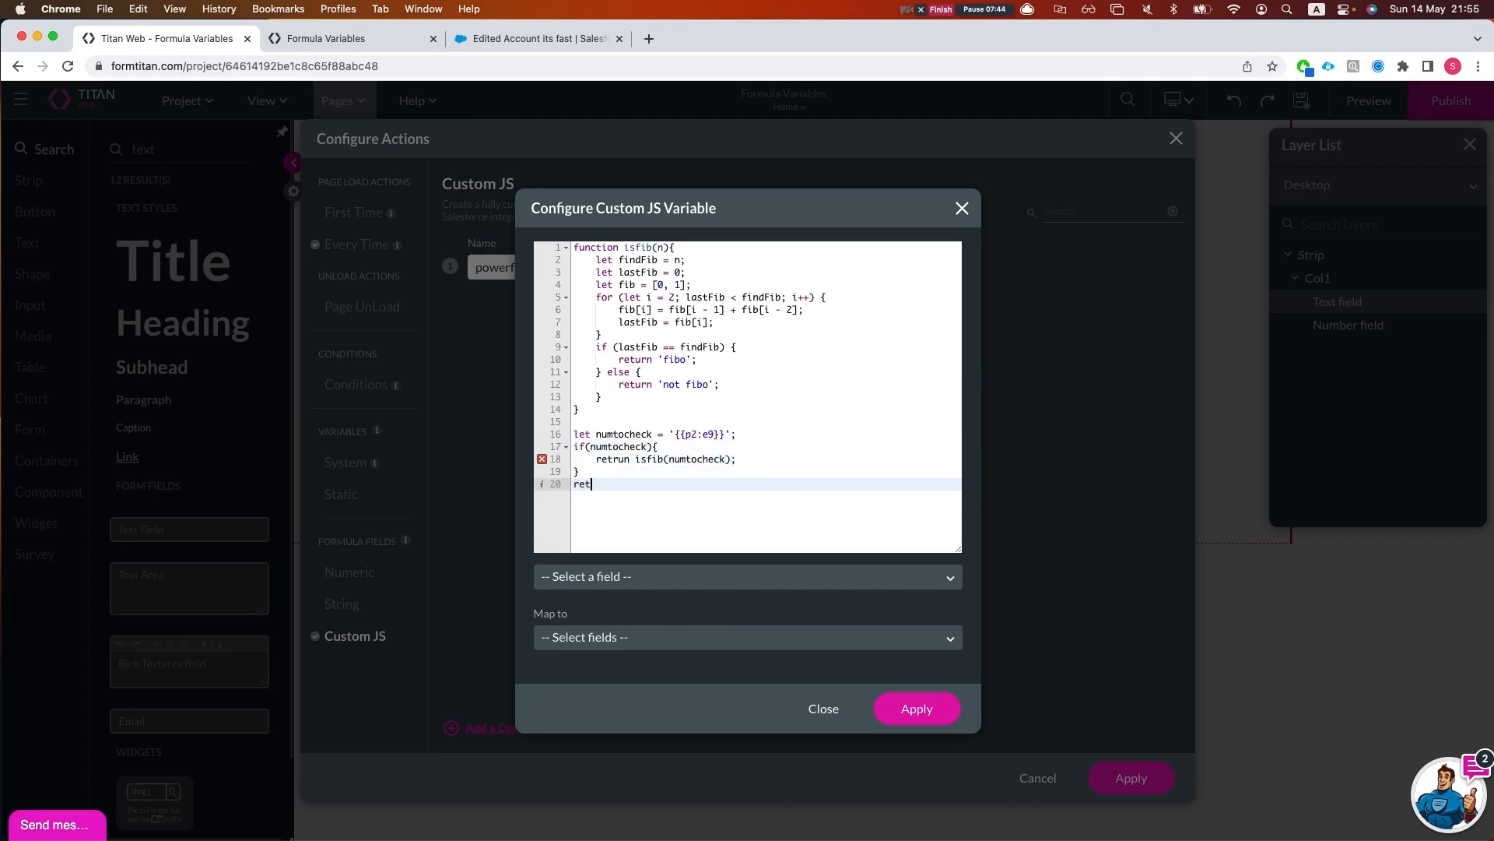
text(urn null;)
Map the Custom JS variable's result to the page's Text field
click(685, 635)
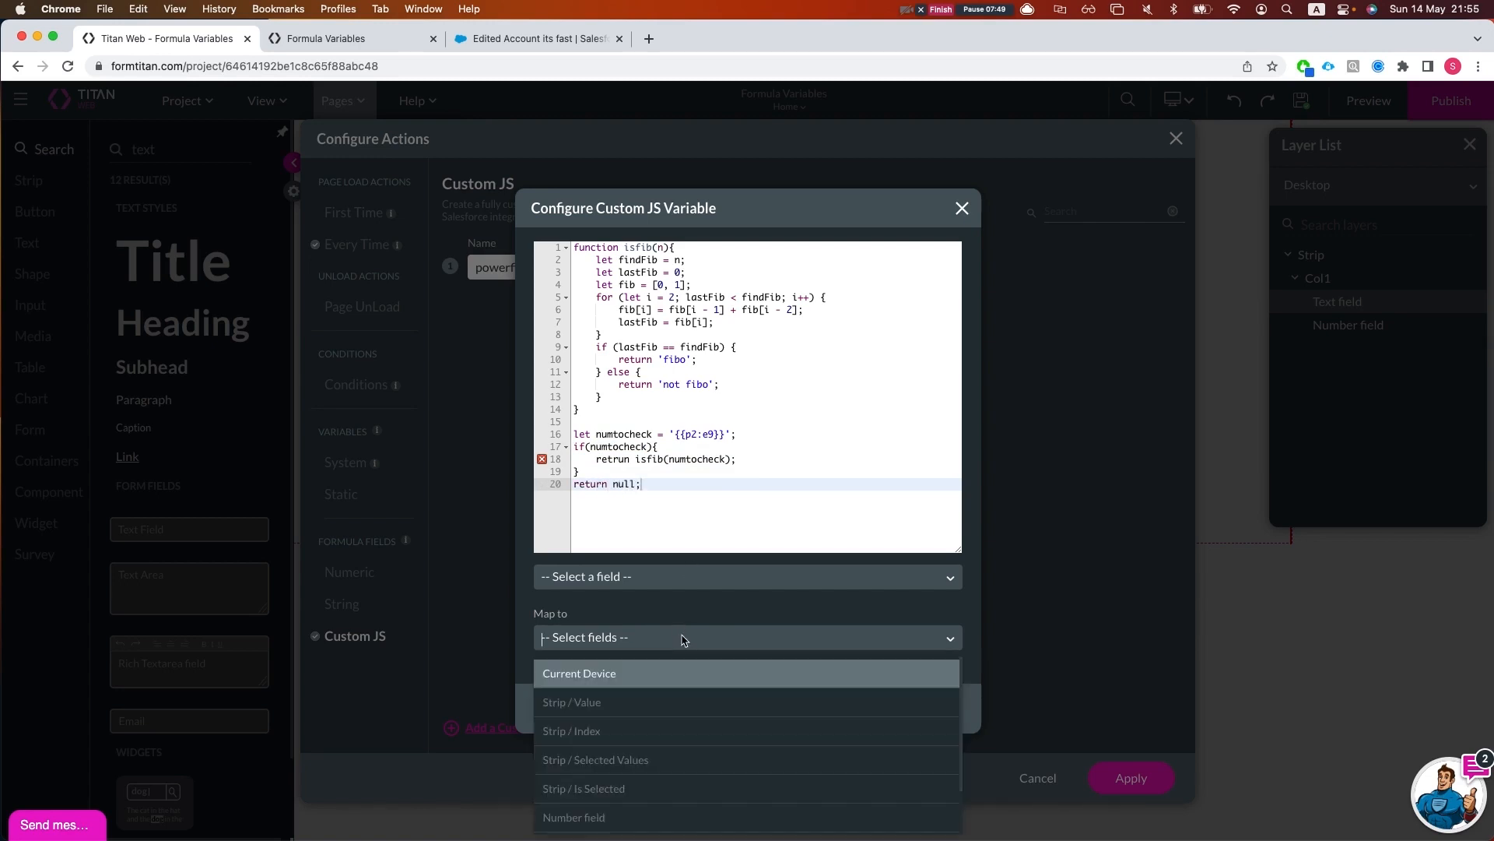
text(text)
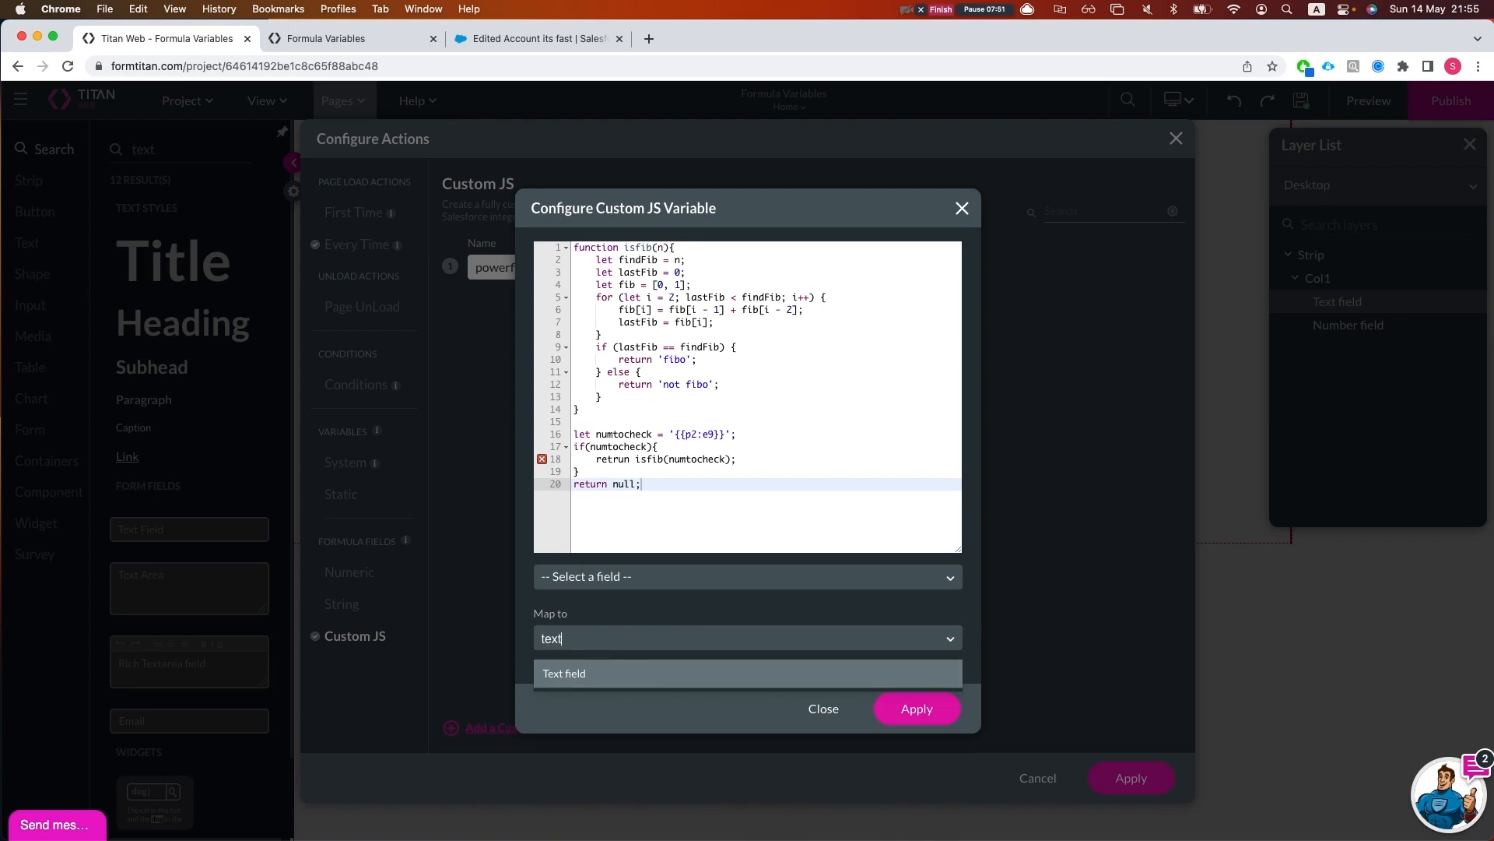
key(Return)
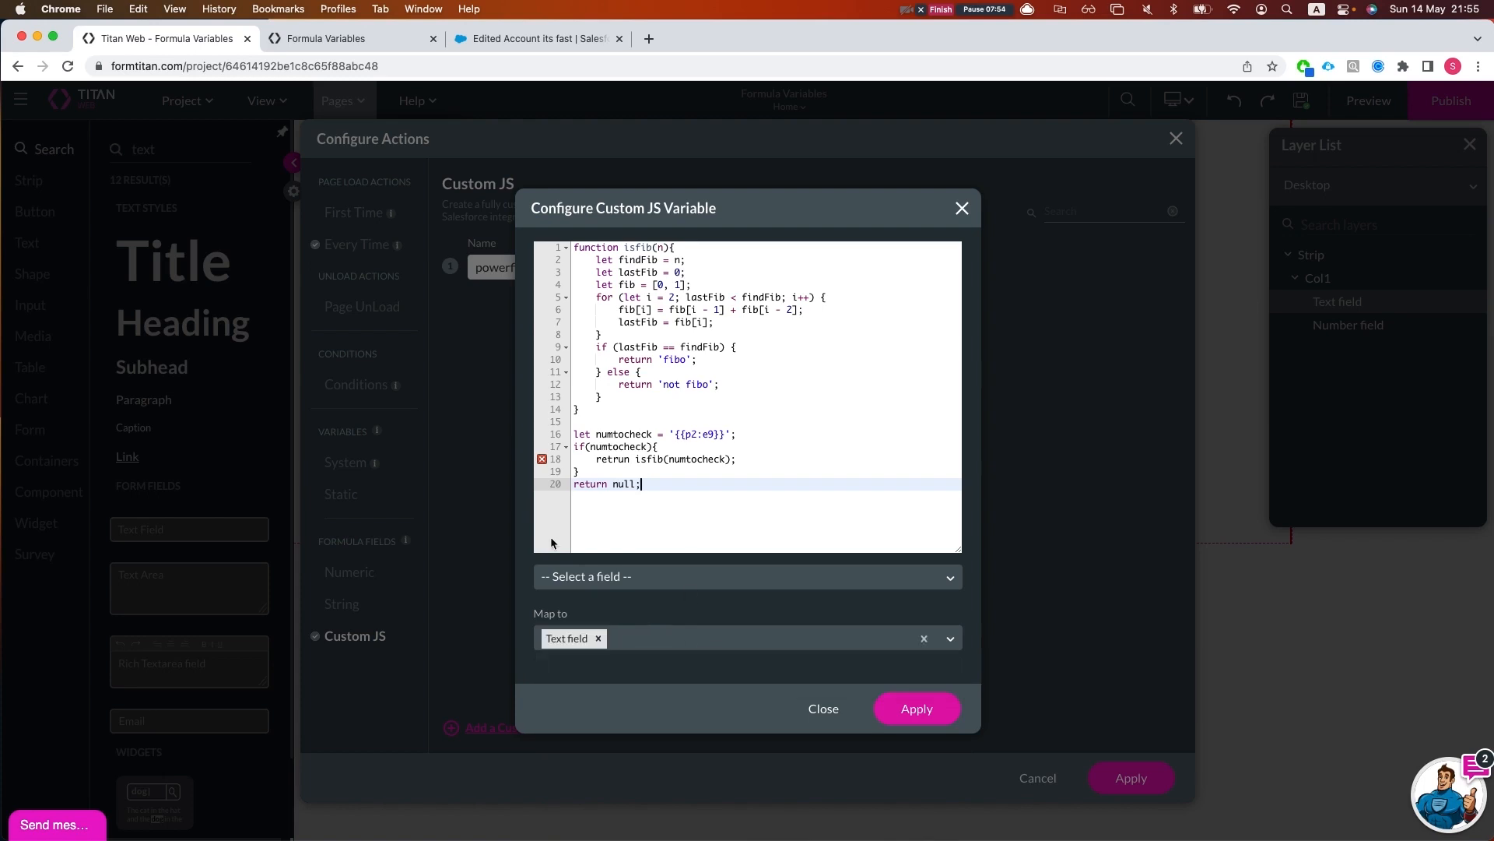
Correct the misspelled return keyword before isfib(numtocheck) and apply the variable and page action settings
double_click(613, 459)
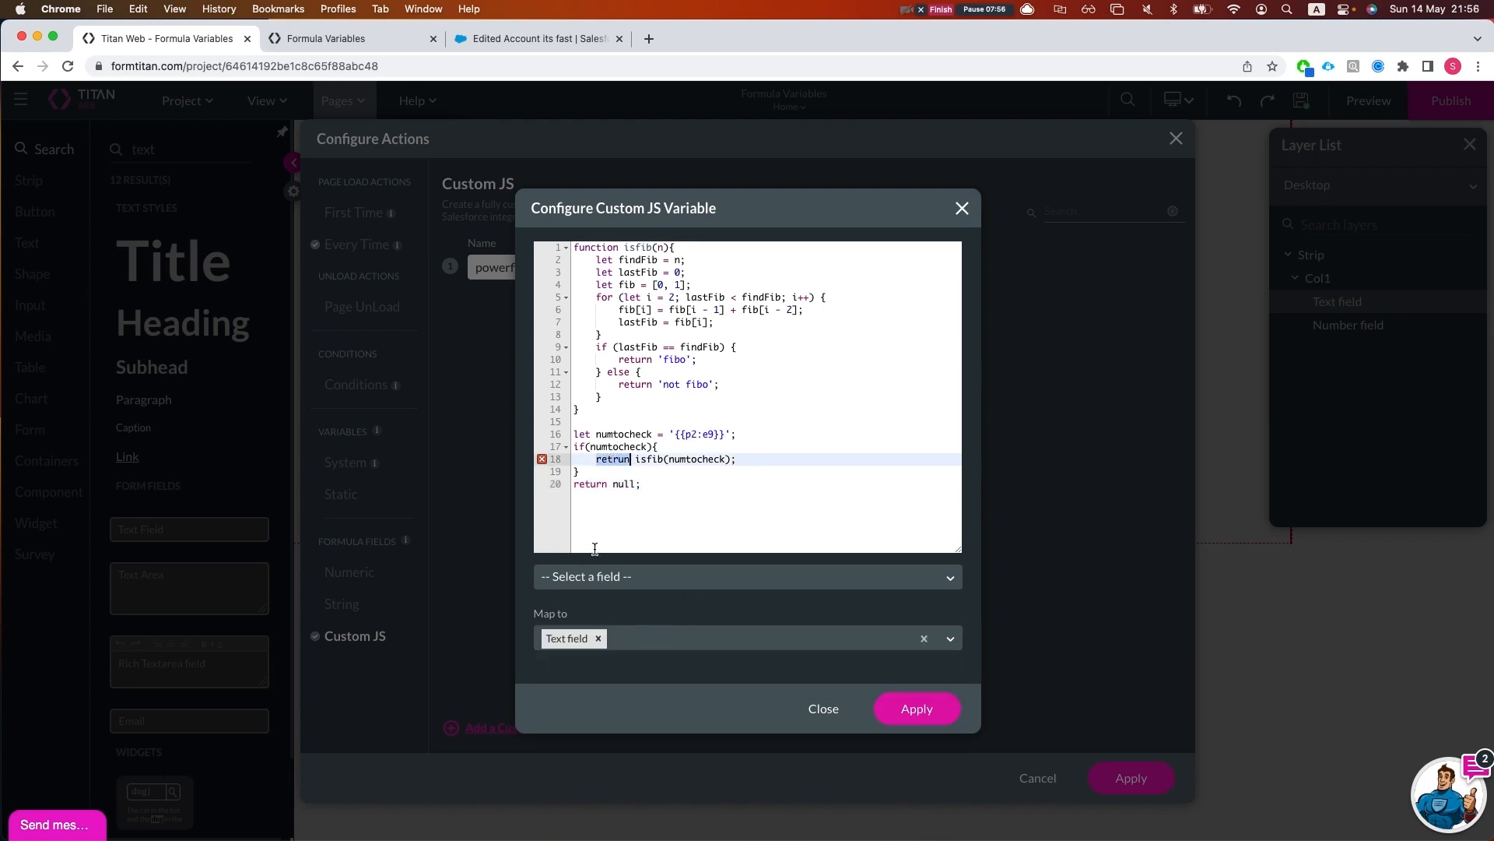
text(return)
click(774, 499)
click(934, 712)
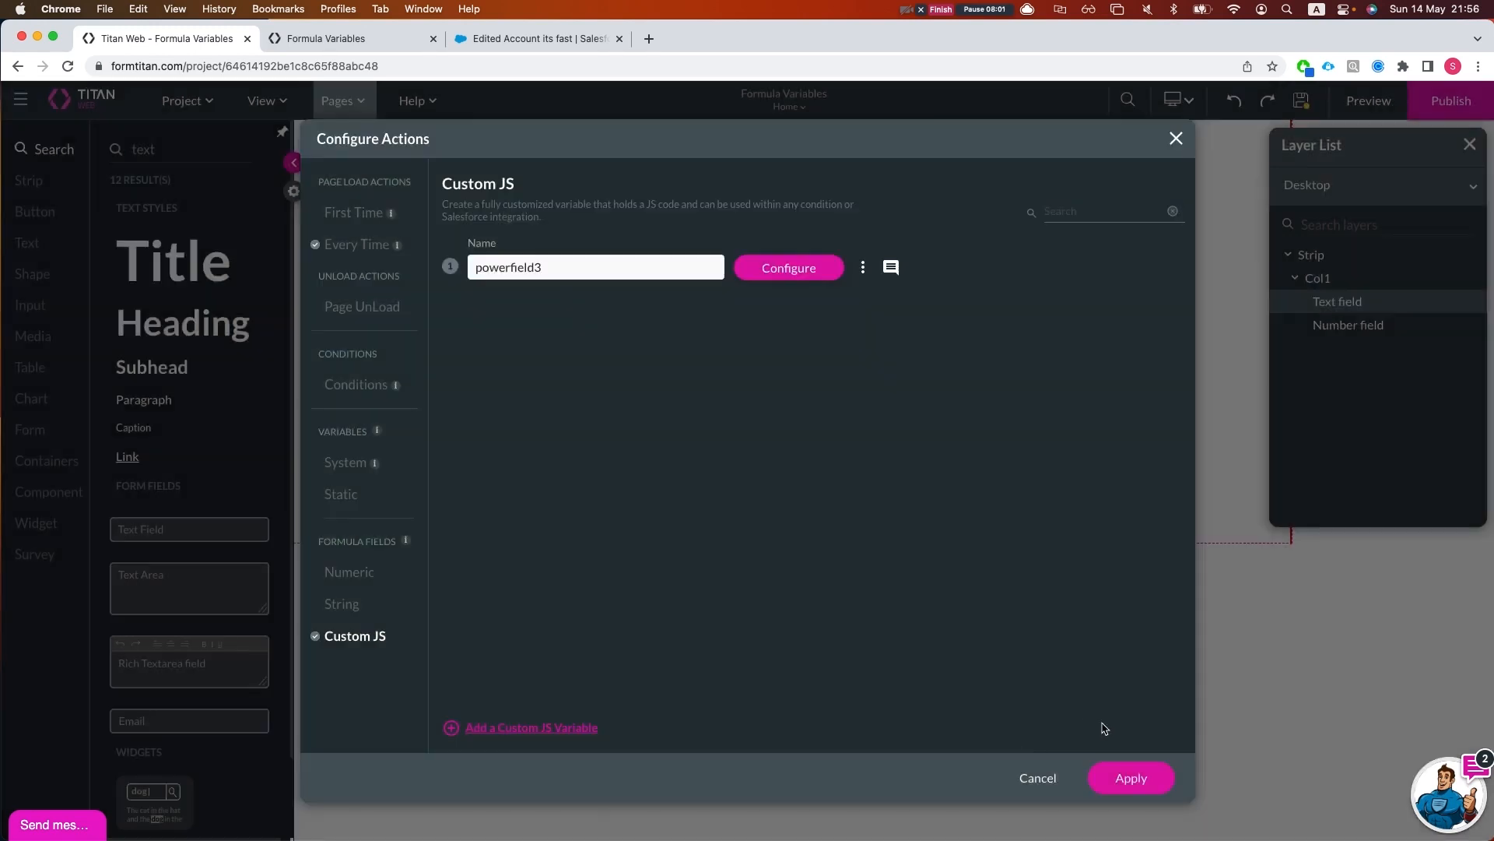
click(1133, 779)
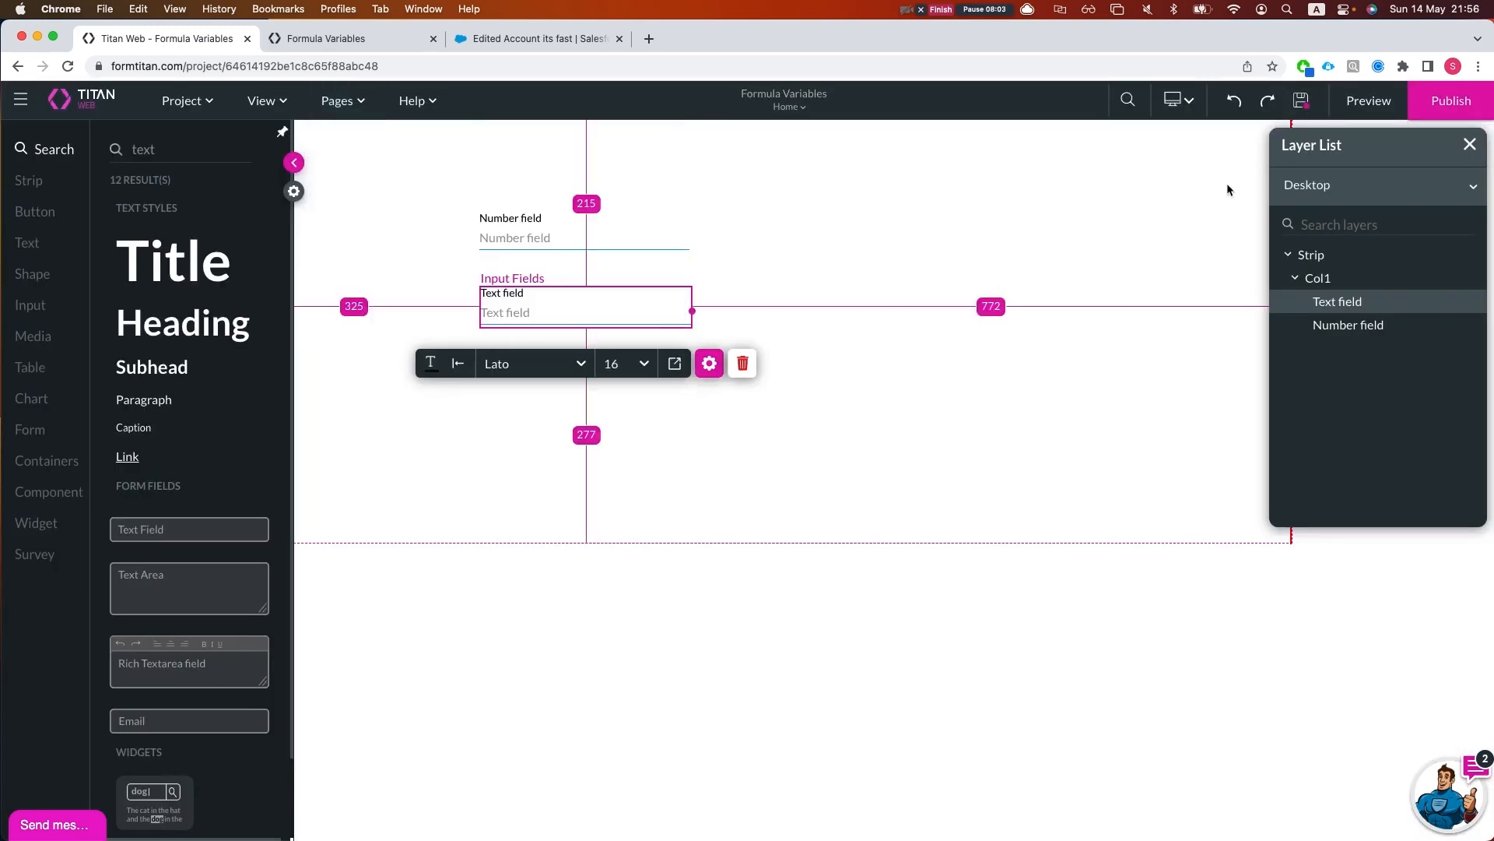
Switch to the project's page preview and test the variable by entering 9 in the Number field
click(385, 39)
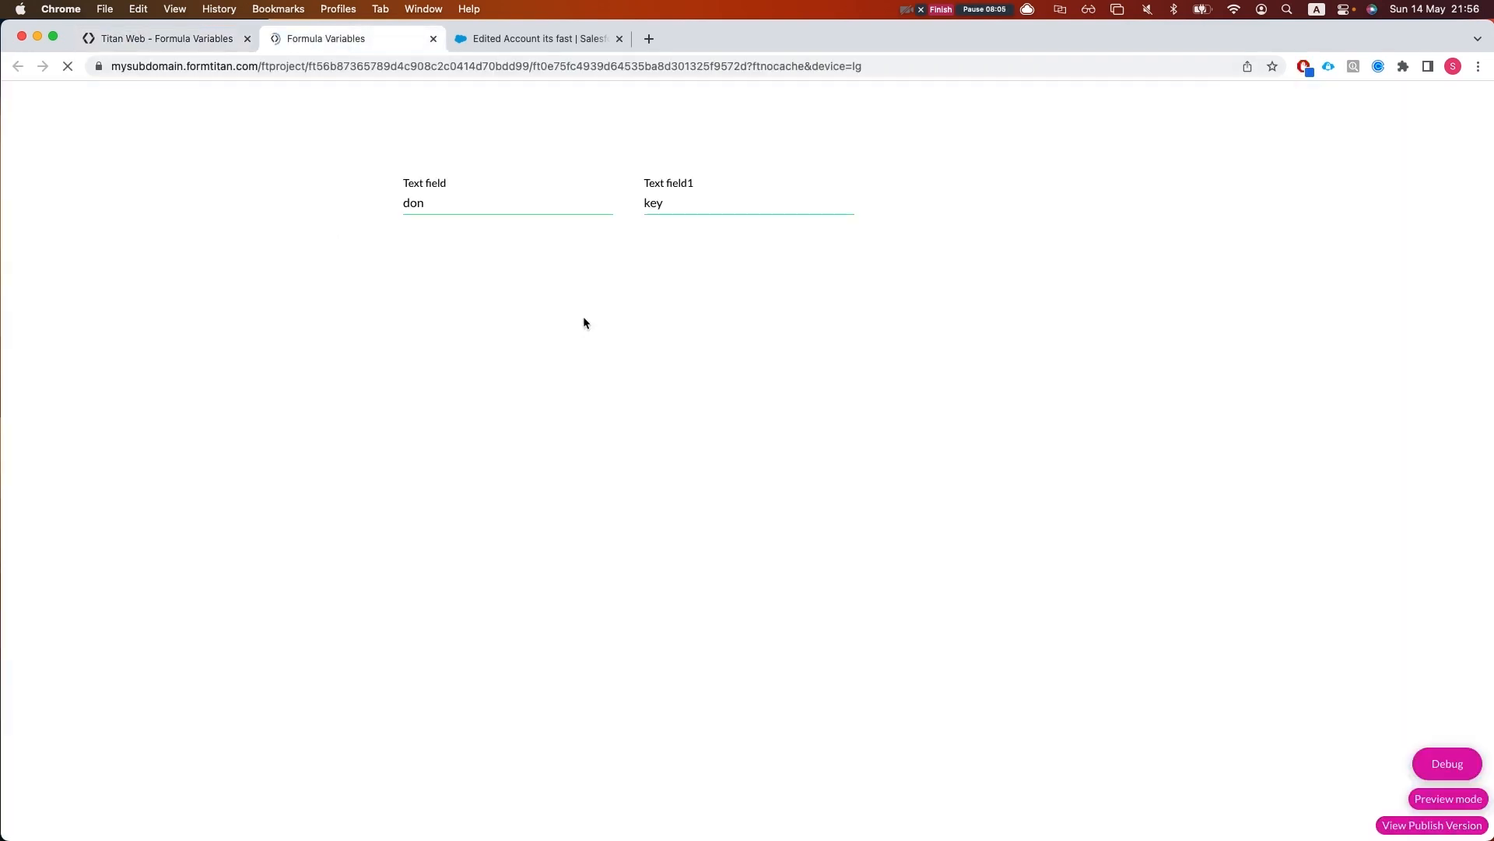
click(507, 206)
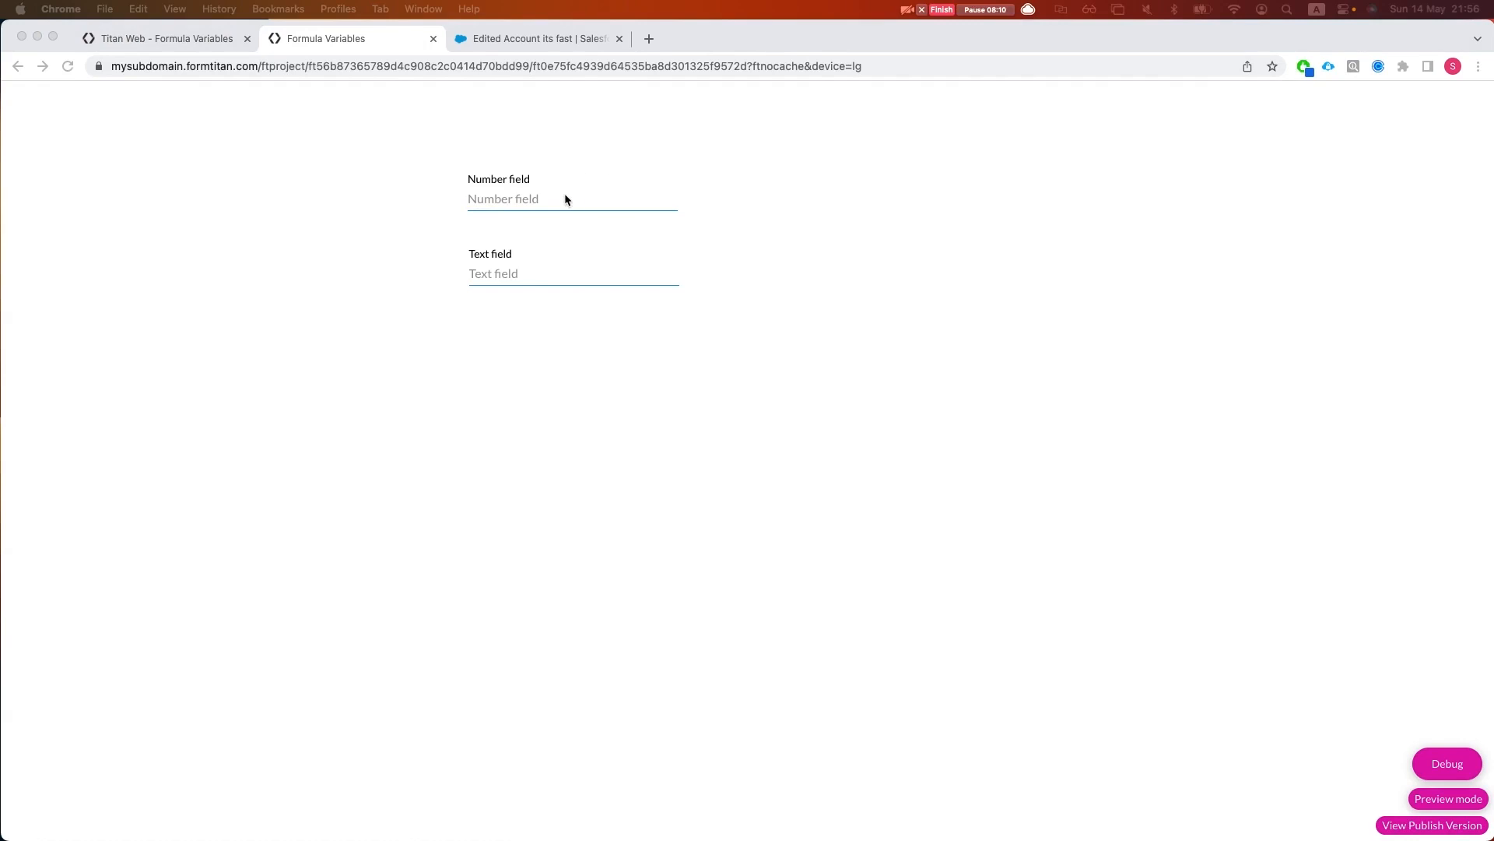
click(565, 199)
text(9)
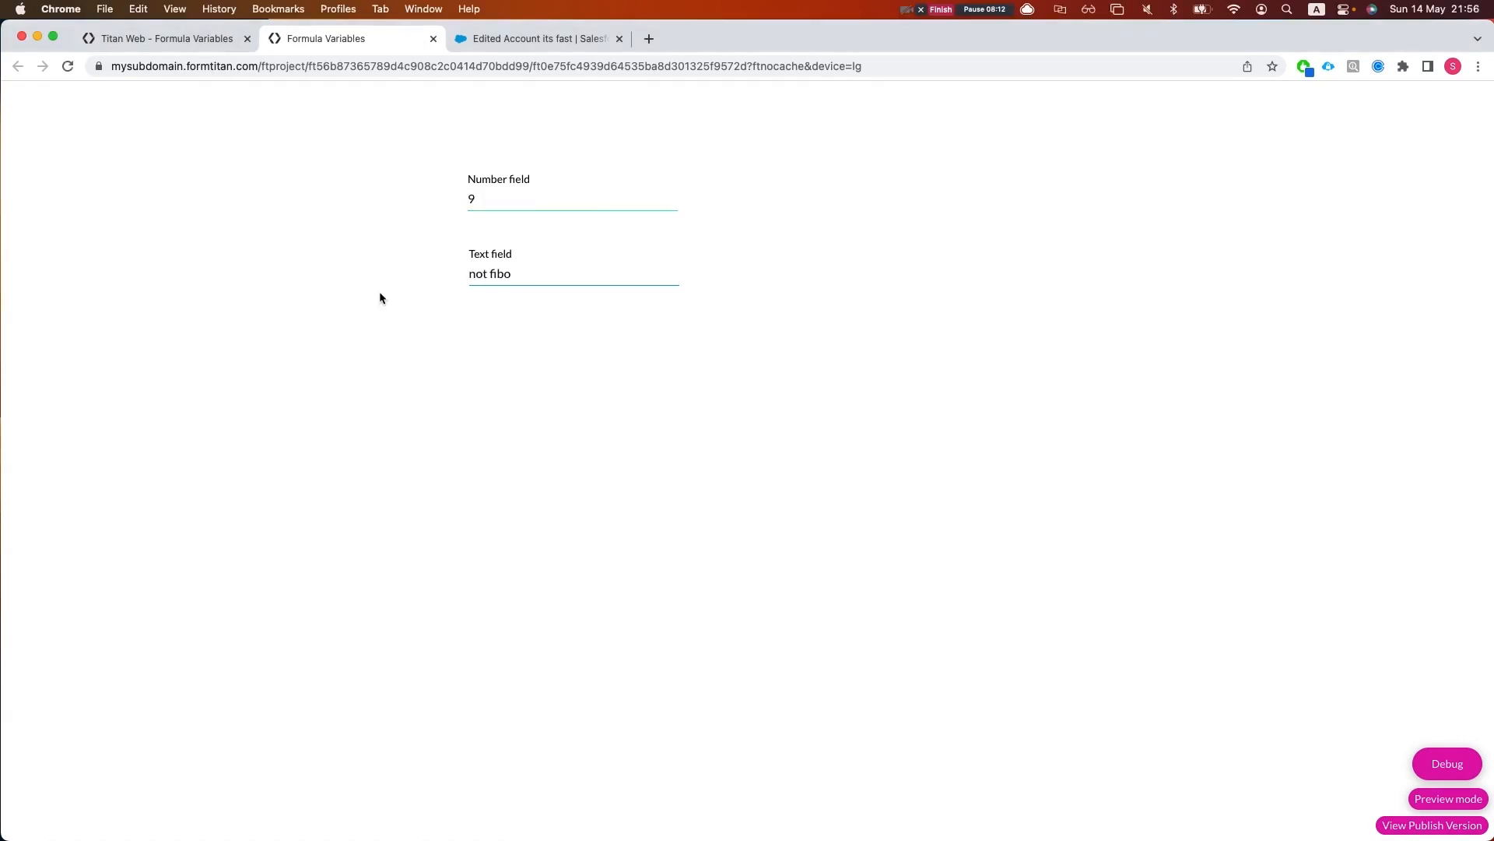
Test the Fibonacci check with 8, 34 and 35 in the preview's Number field
double_click(501, 199)
text(8)
double_click(496, 204)
text(34)
click(386, 245)
click(493, 203)
key(BackSpace)
text(5)
click(439, 281)
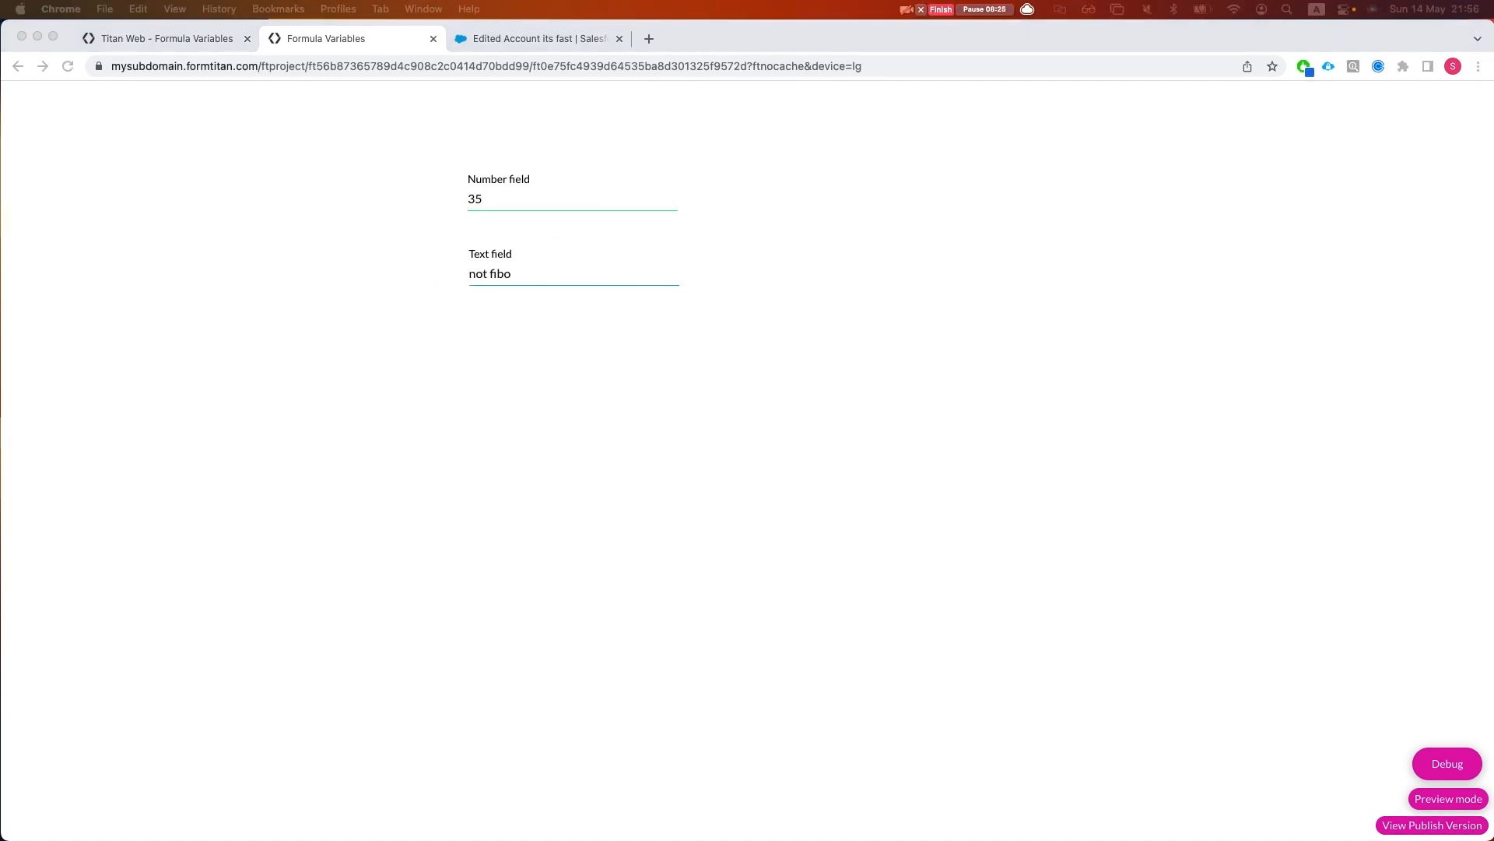
Test the Fibonacci check with 514229 in the preview's Number field
click(495, 200)
double_click(495, 200)
text(514229)
click(397, 237)
drag(491, 200, 515, 205)
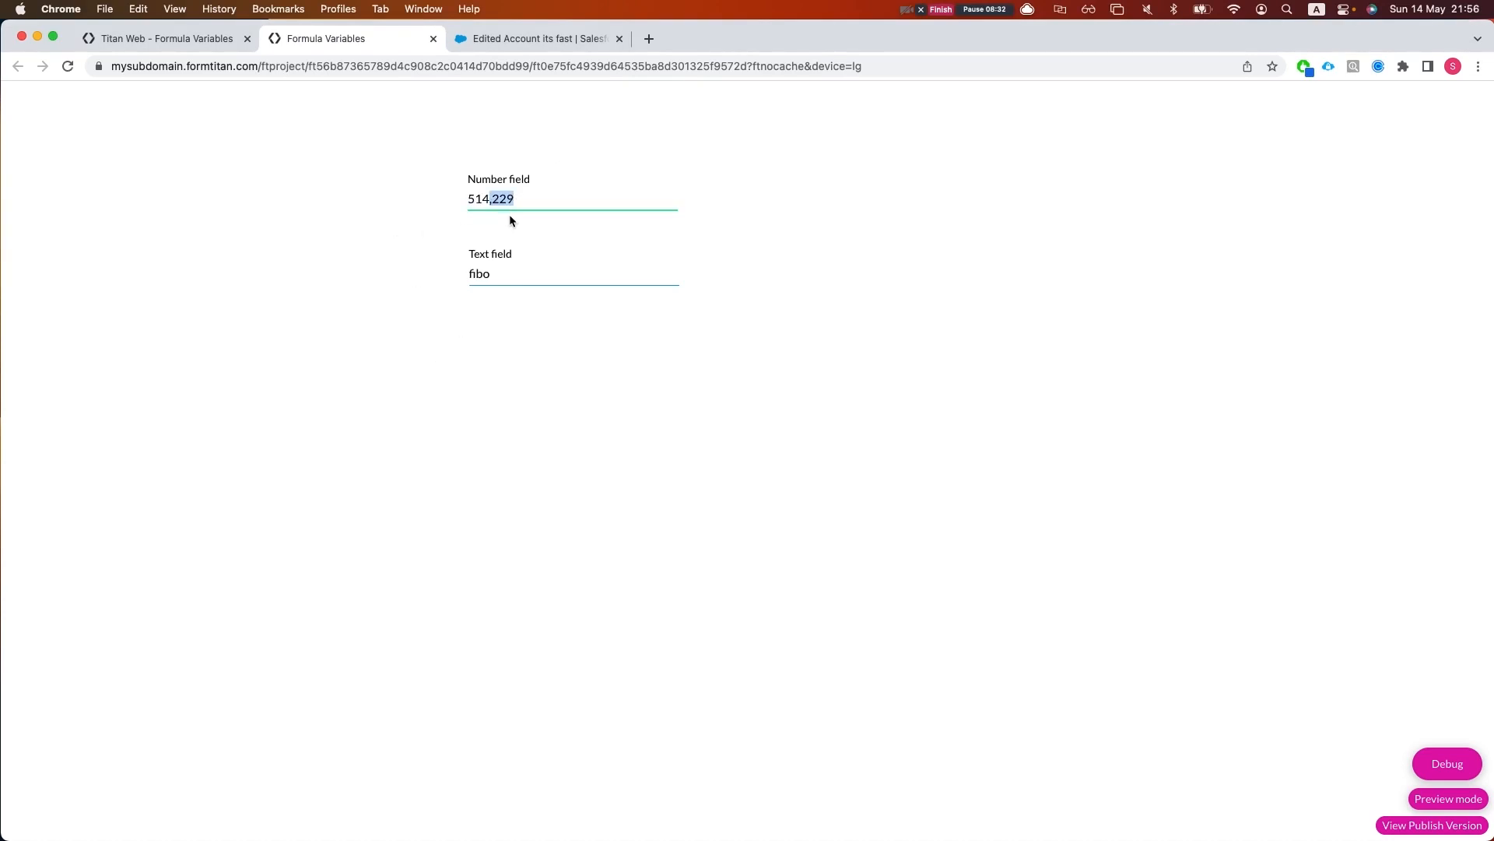
click(511, 198)
click(725, 236)
Return to the project editor and delete the Number field and the Text field together
click(144, 40)
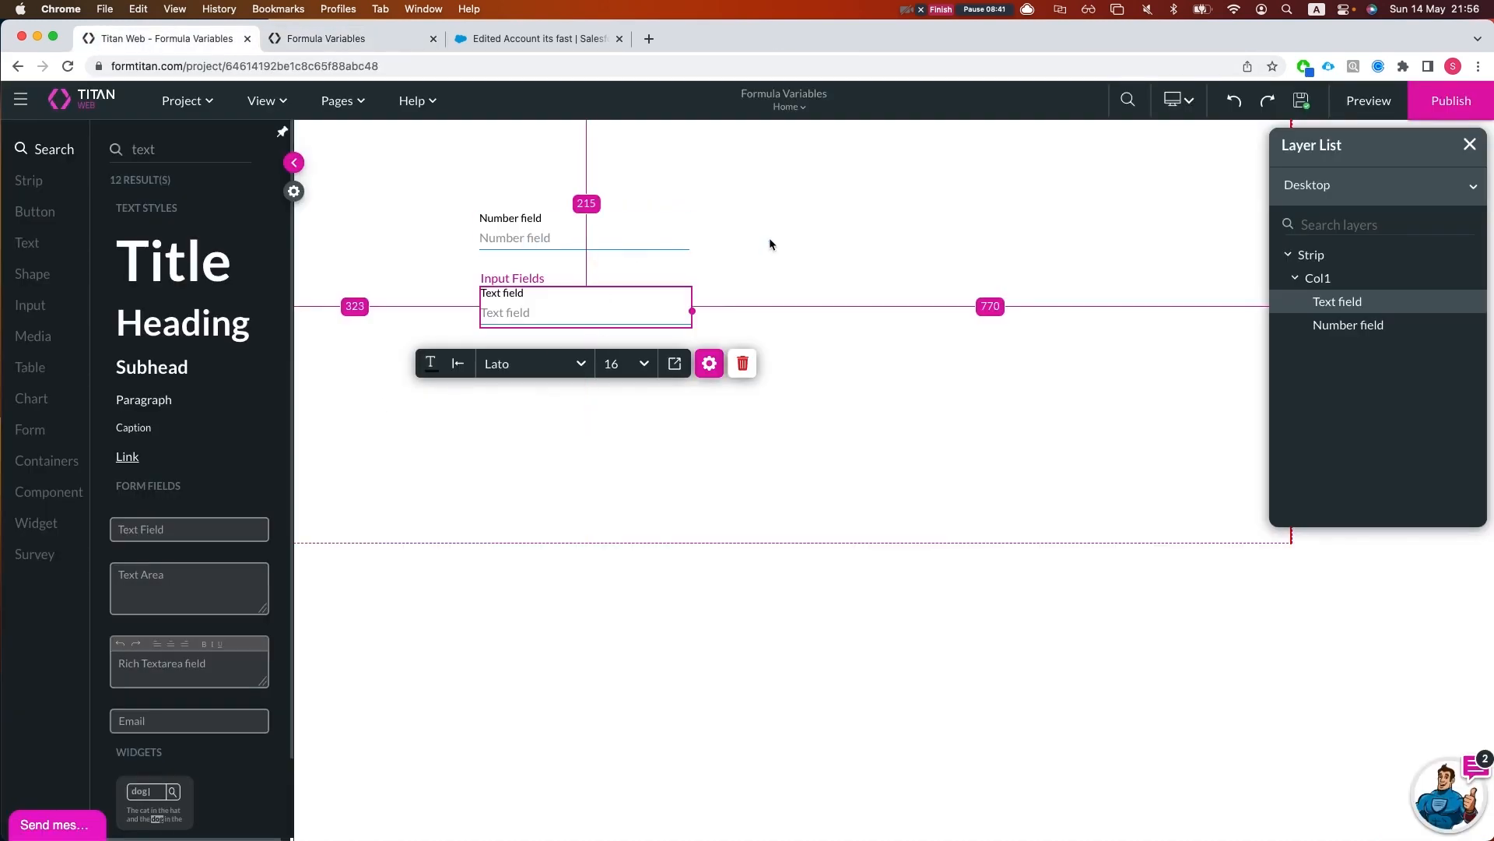
click(632, 272)
click(550, 239)
shift+click(530, 320)
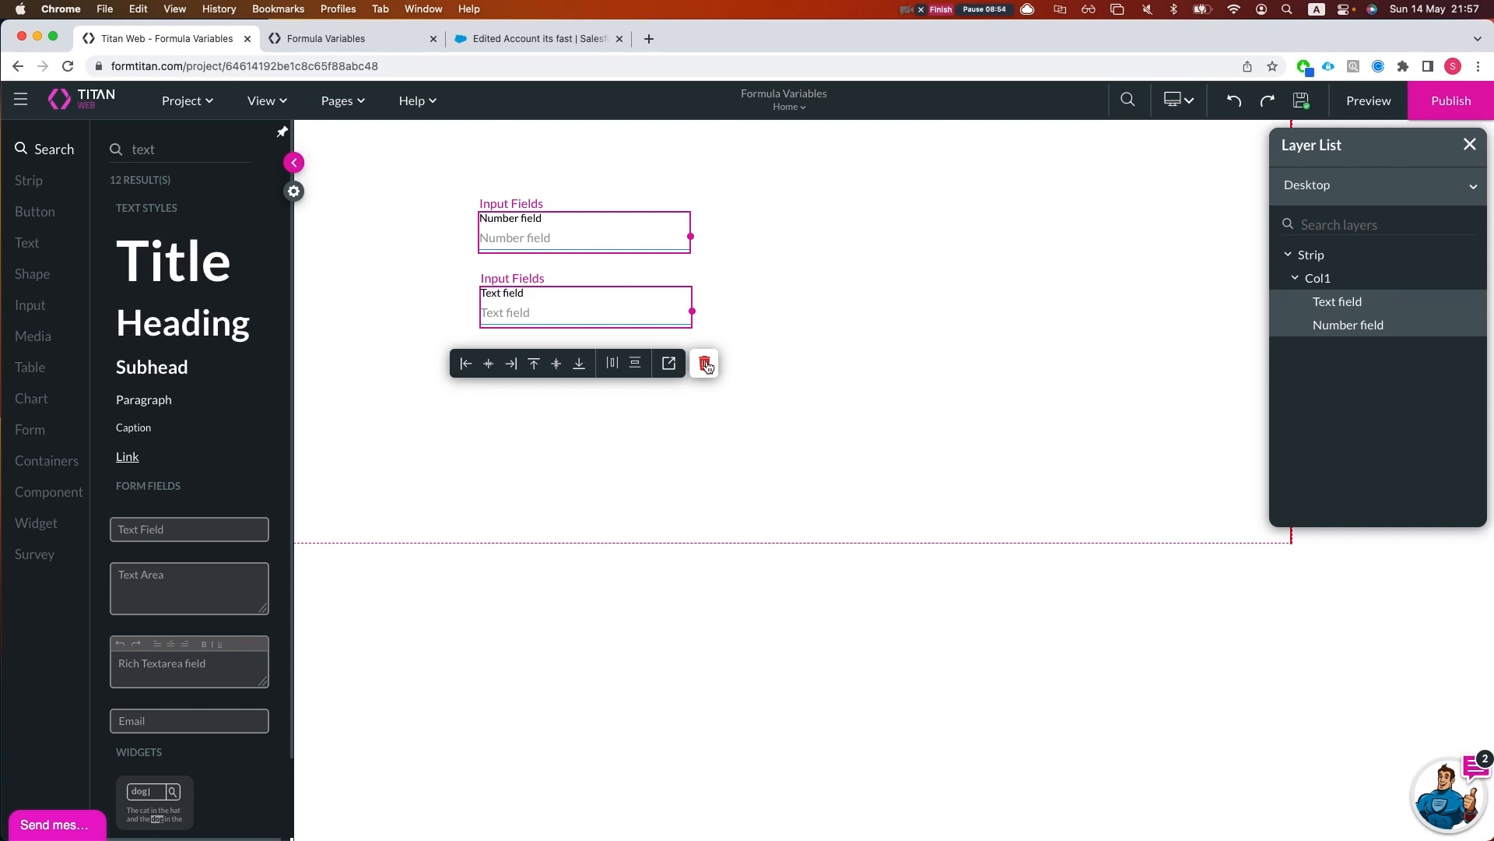
click(705, 364)
Add a new strip below the emptied one and place two text fields in it, one above the other
click(746, 537)
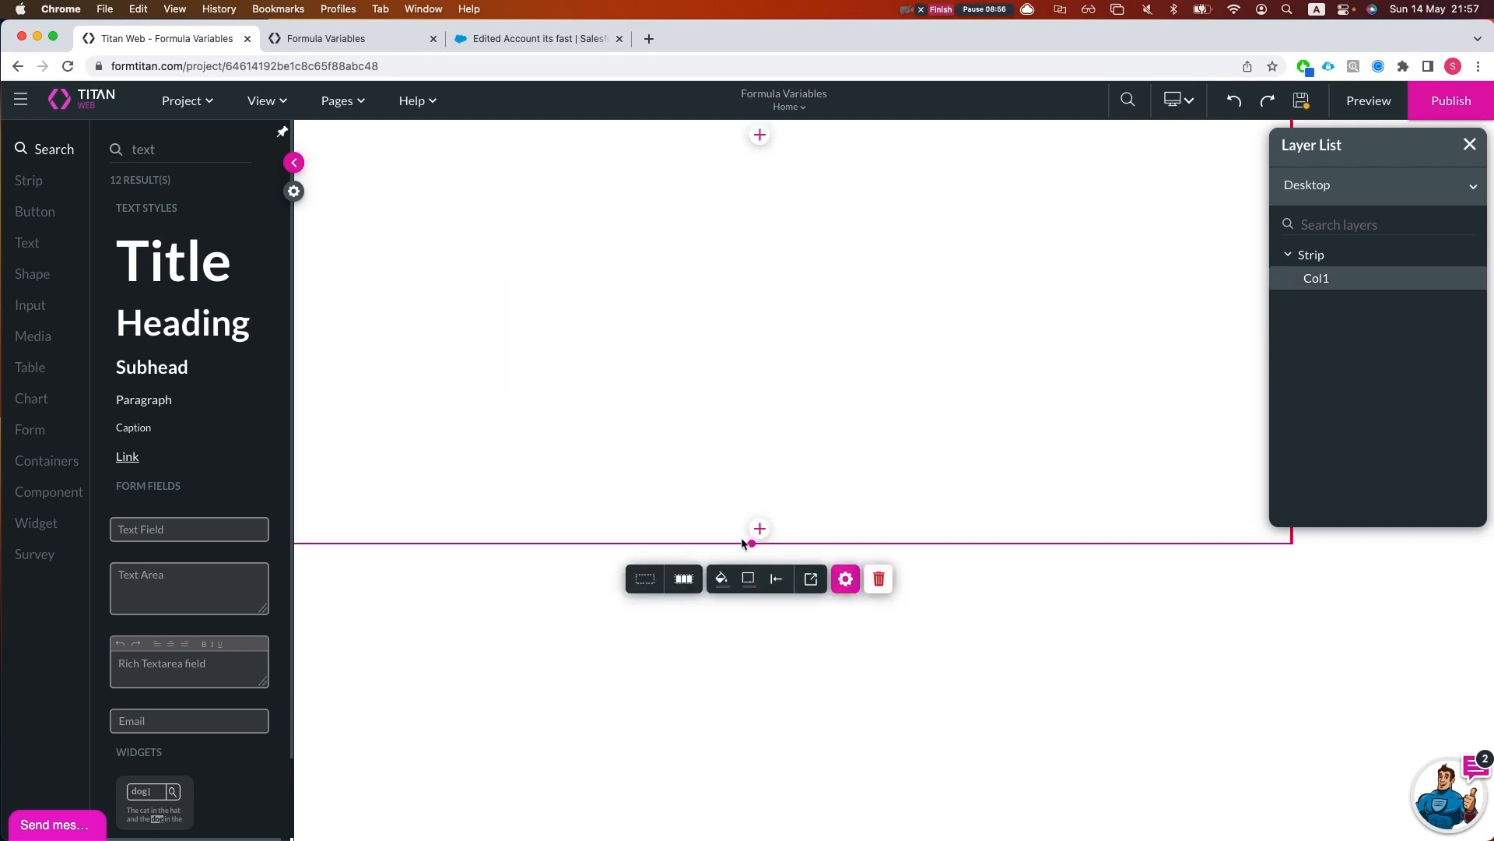
click(759, 529)
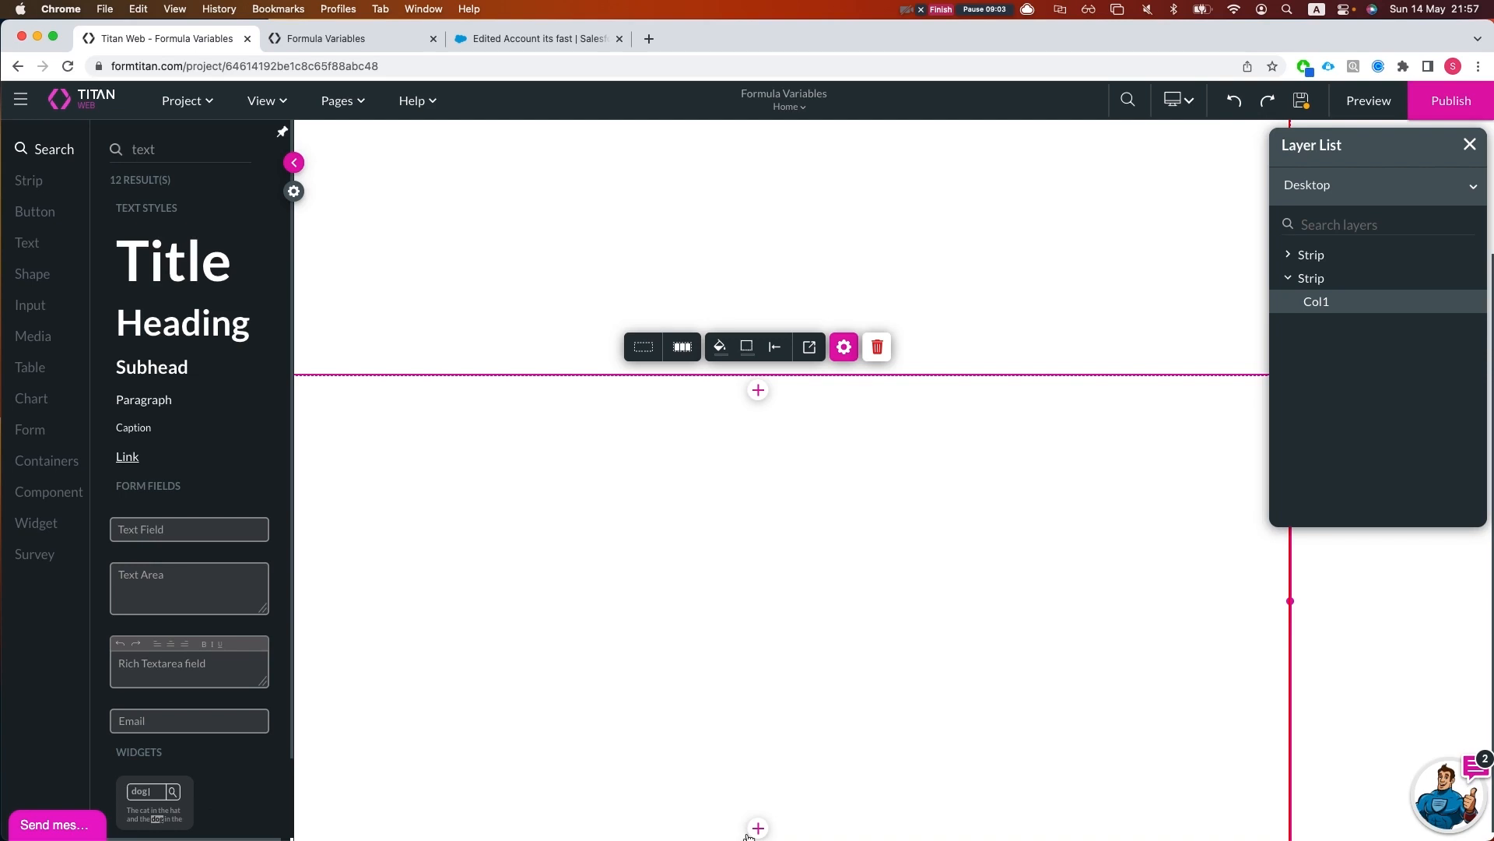
drag(179, 529, 424, 469)
drag(204, 543, 365, 592)
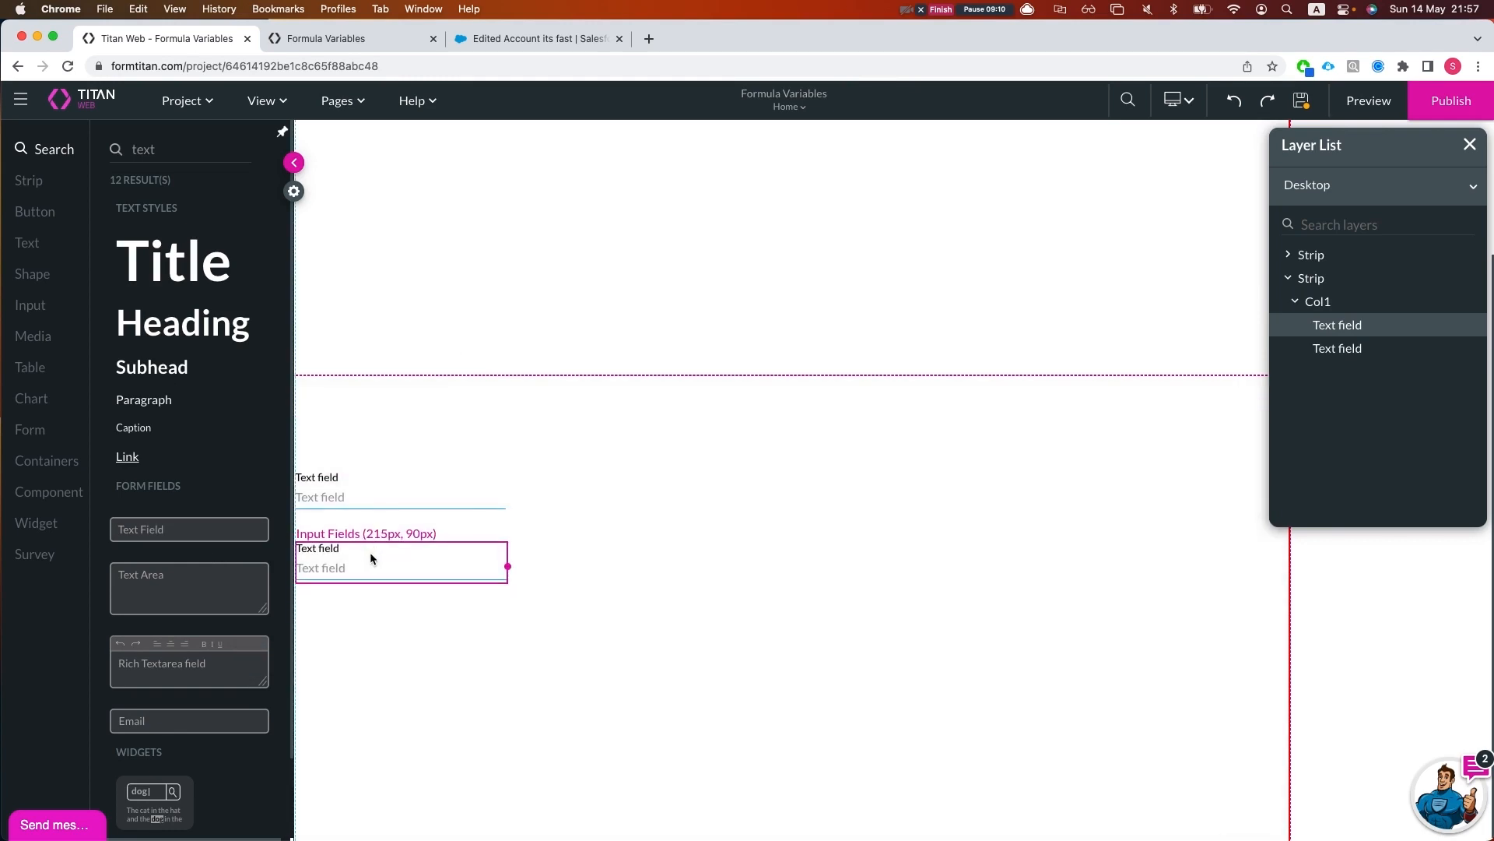
Change the upper text field's label to Text field1
click(367, 487)
click(523, 547)
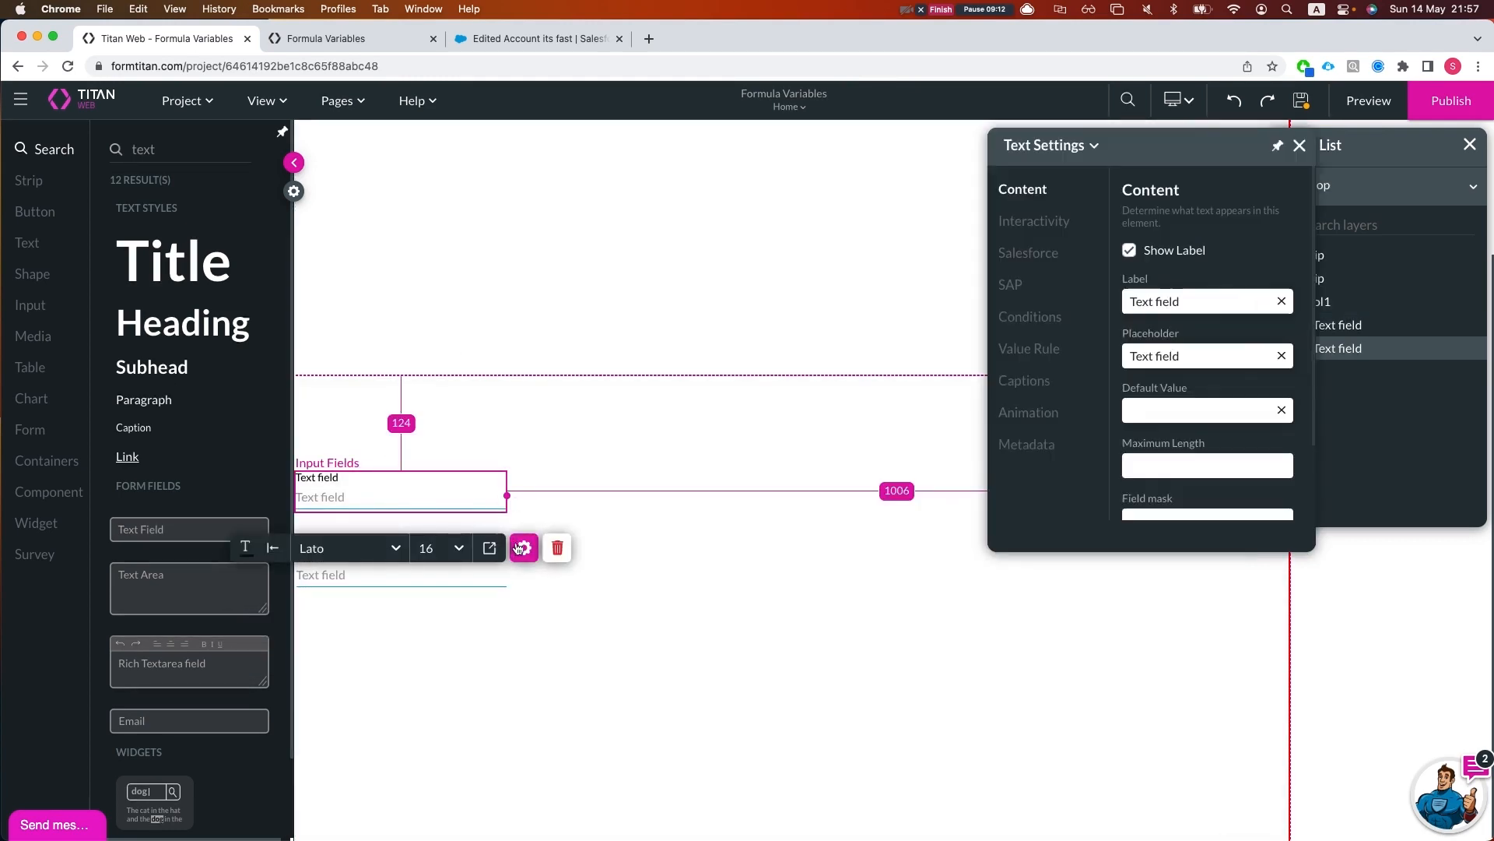
click(1198, 302)
text(e)
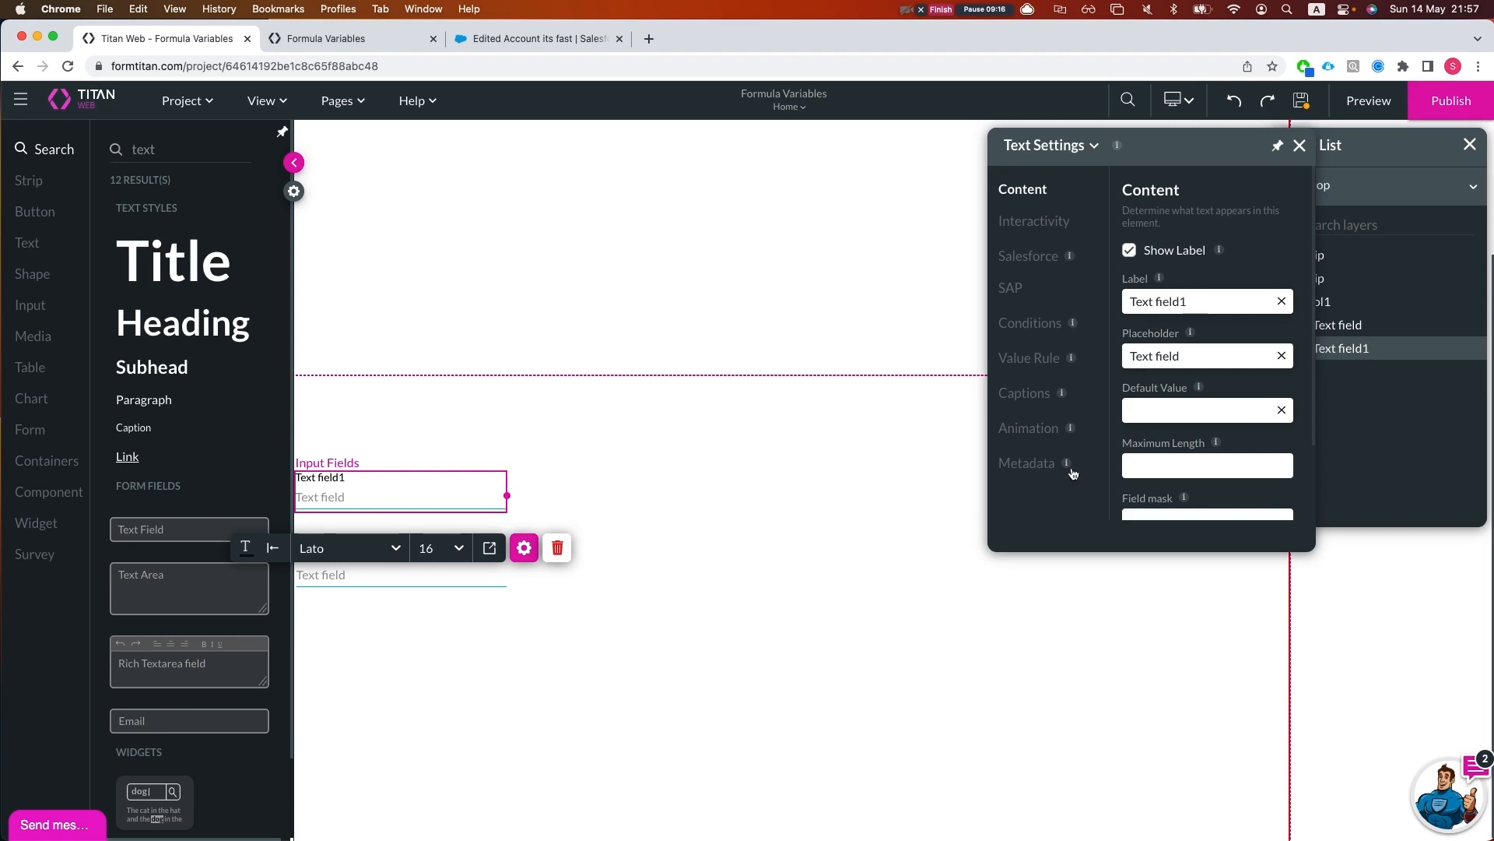
click(634, 619)
Change the lower text field's label to Text field2
click(459, 574)
click(1201, 293)
text(2)
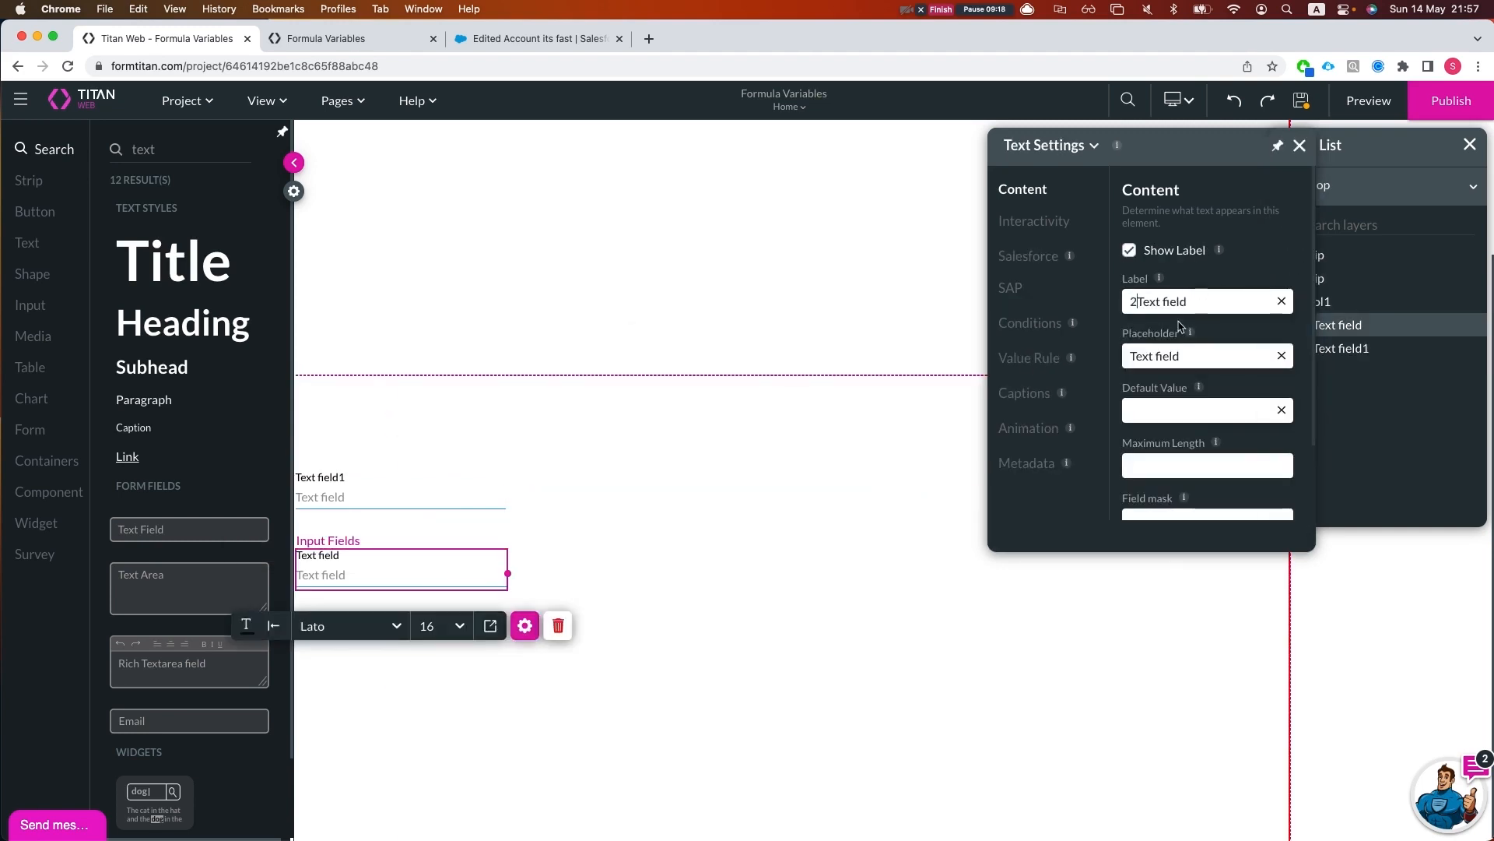
key(BackSpace)
click(1190, 304)
text(2)
click(869, 537)
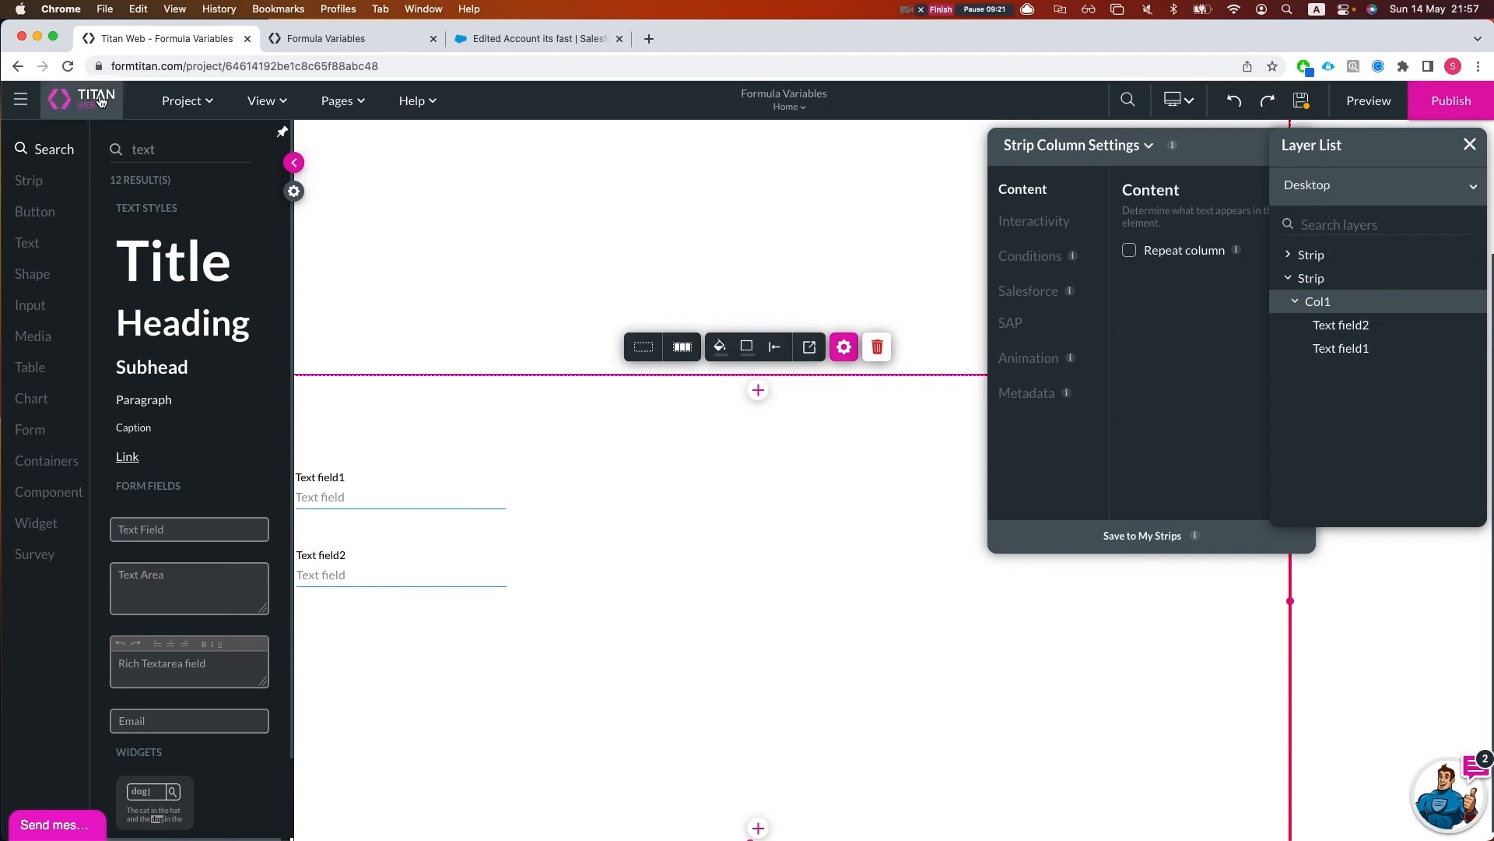
Find the Email form field and place it beside Text field1, aligned with its upper edge
double_click(184, 142)
text(email)
drag(189, 251, 653, 479)
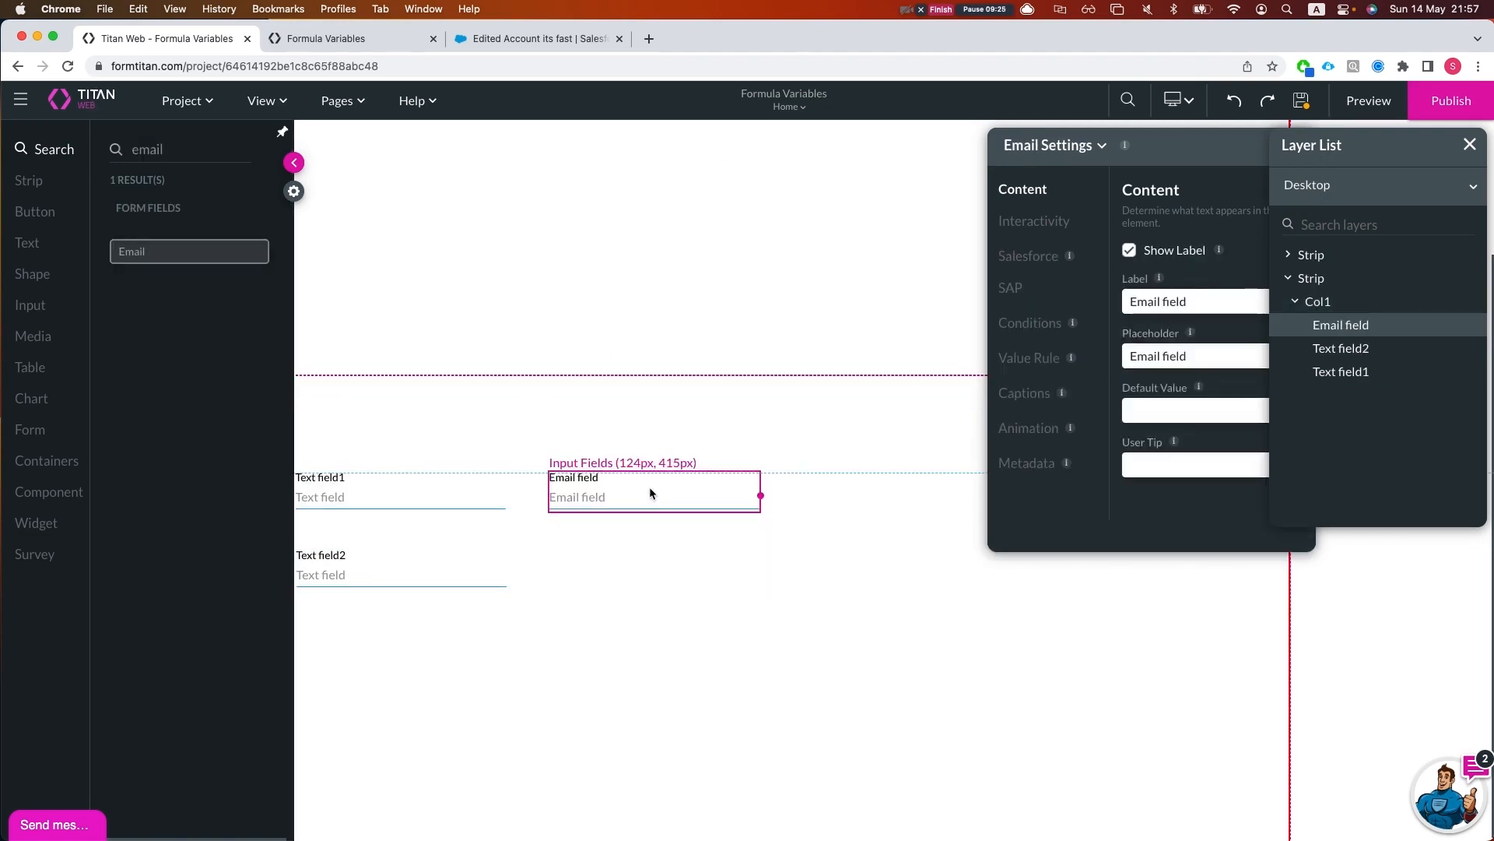
click(686, 677)
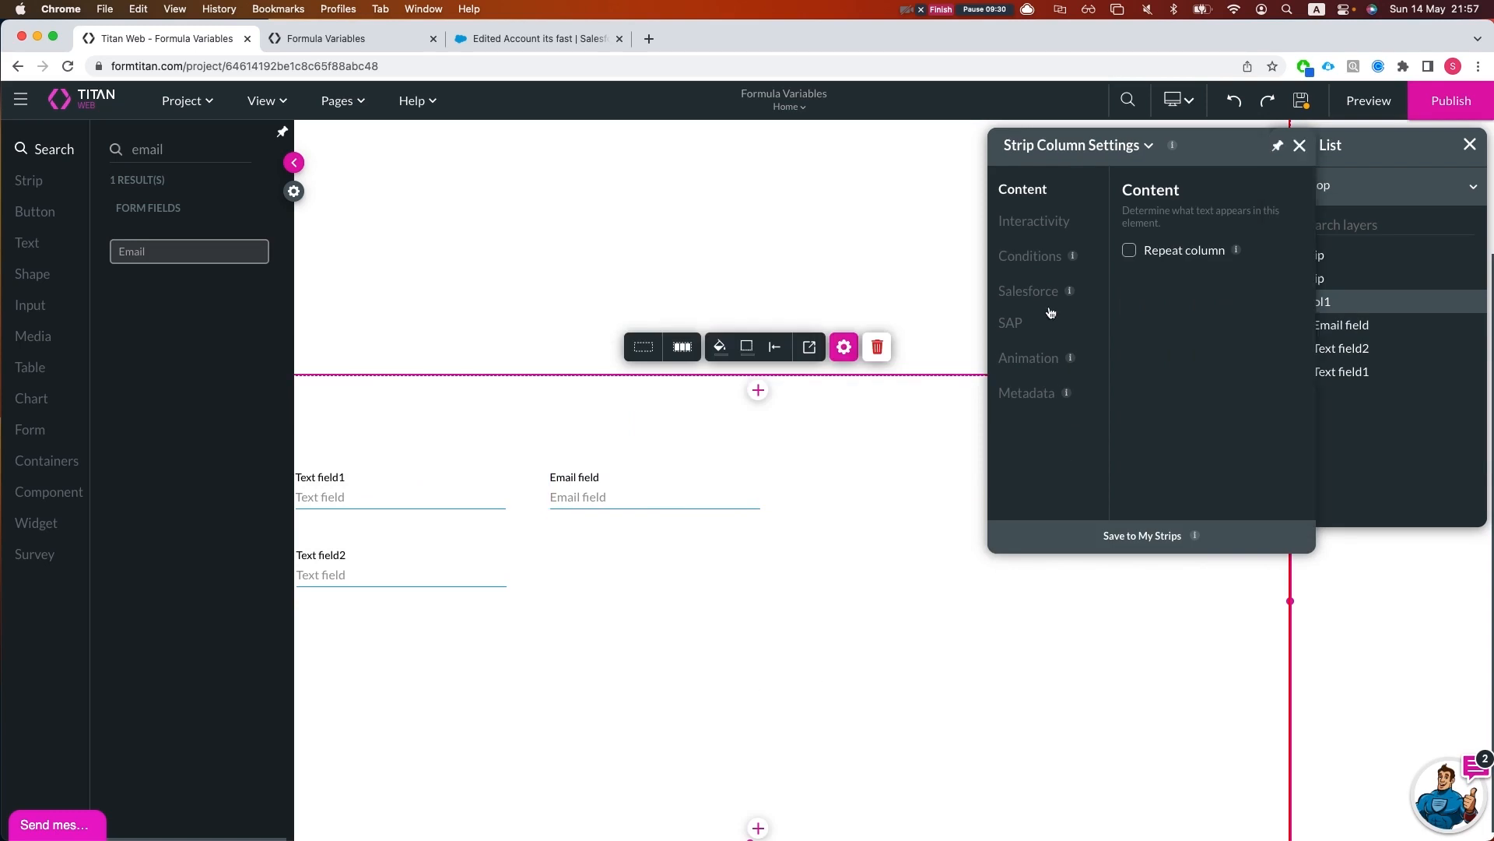
Turn on repeating for the new strip and reduce the strip's height
click(644, 347)
click(1130, 251)
click(844, 765)
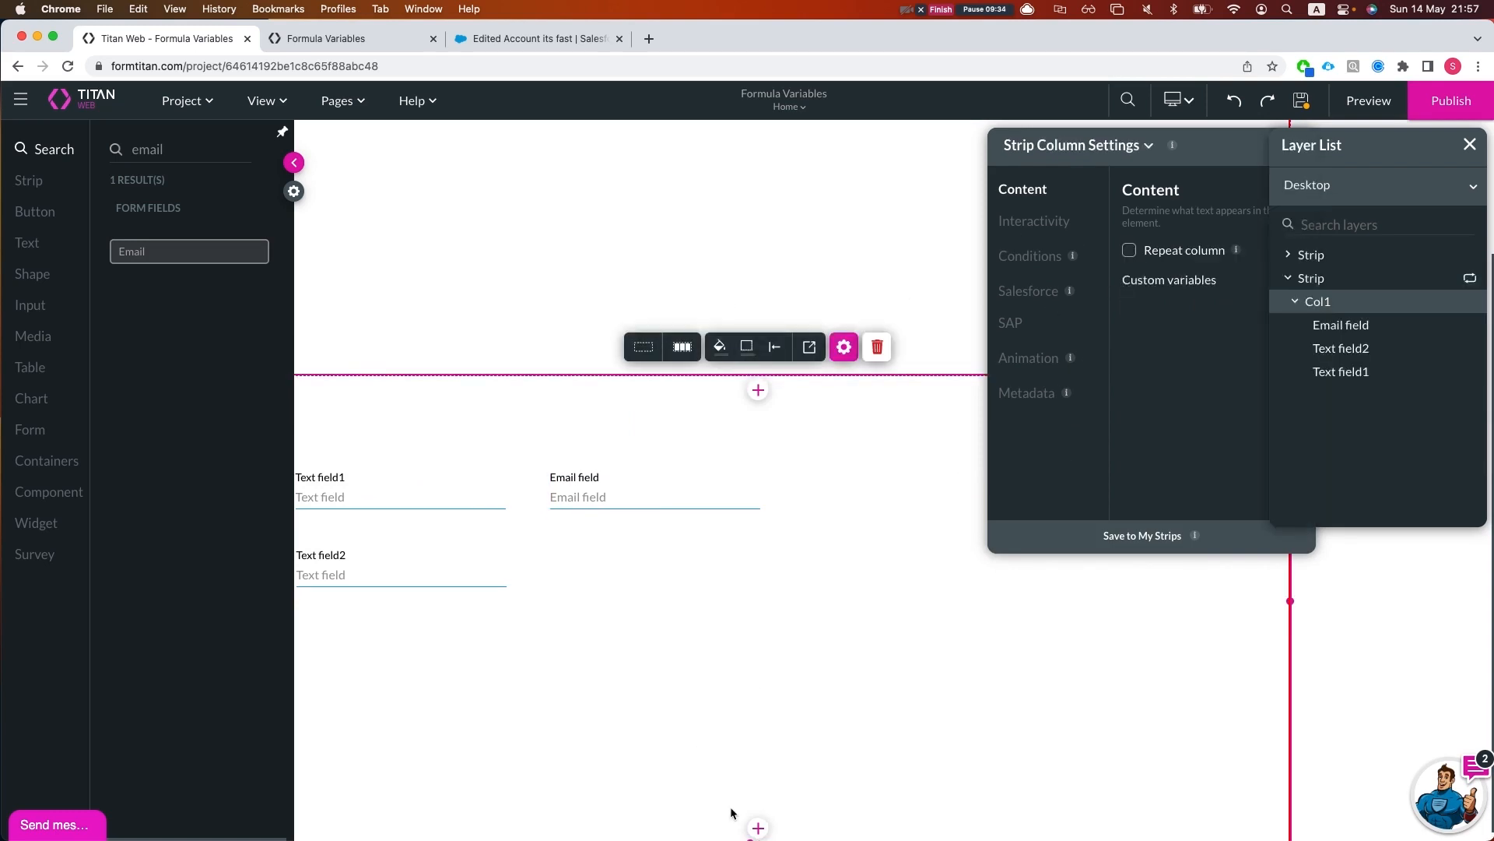
drag(746, 835, 735, 645)
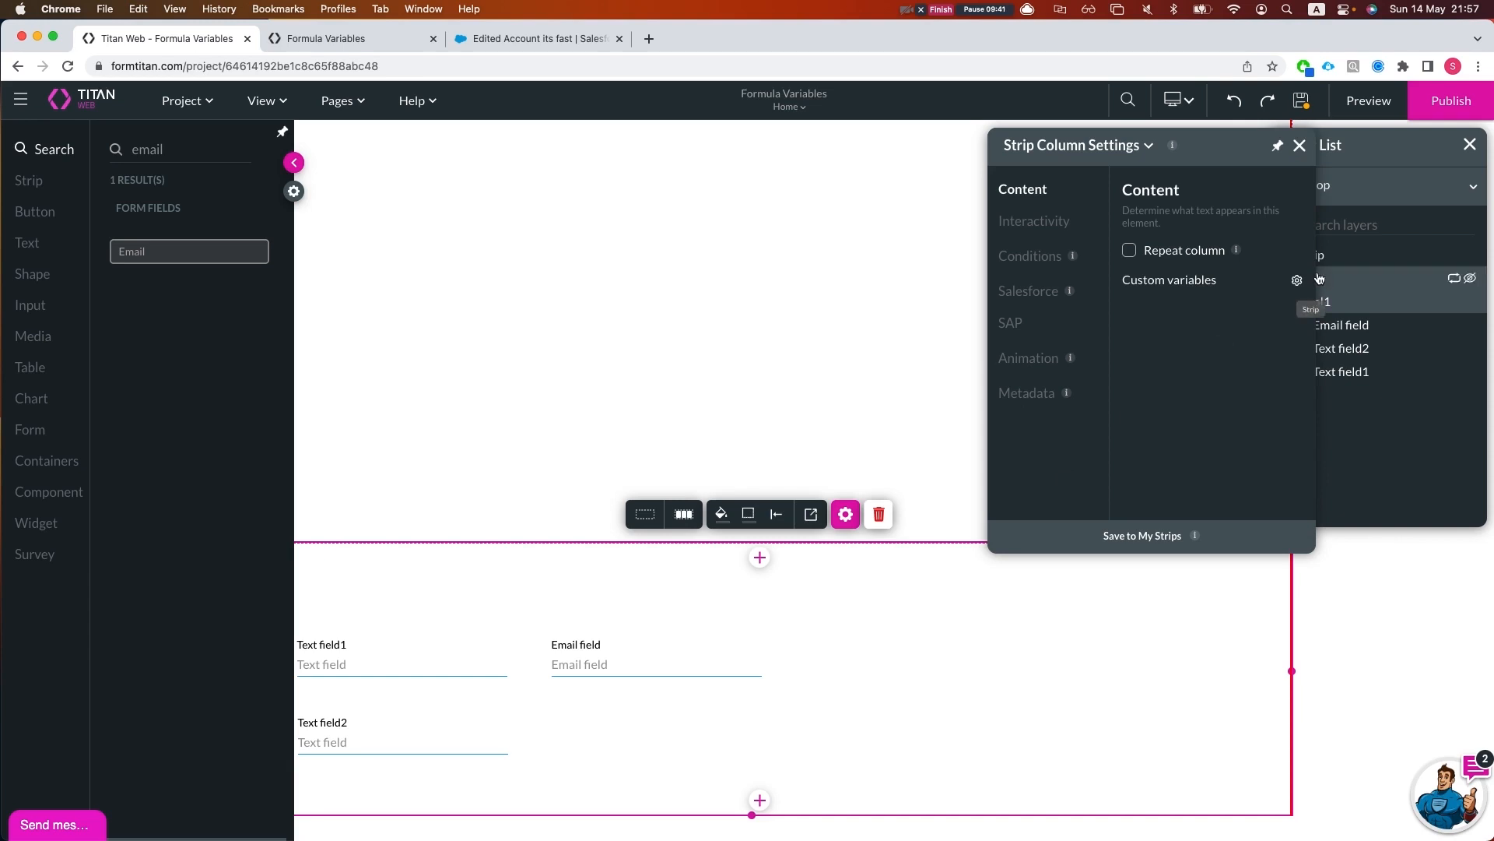
Examine the repeating strip's custom variables, viewing the Static, Custom JS and String sections
click(1297, 282)
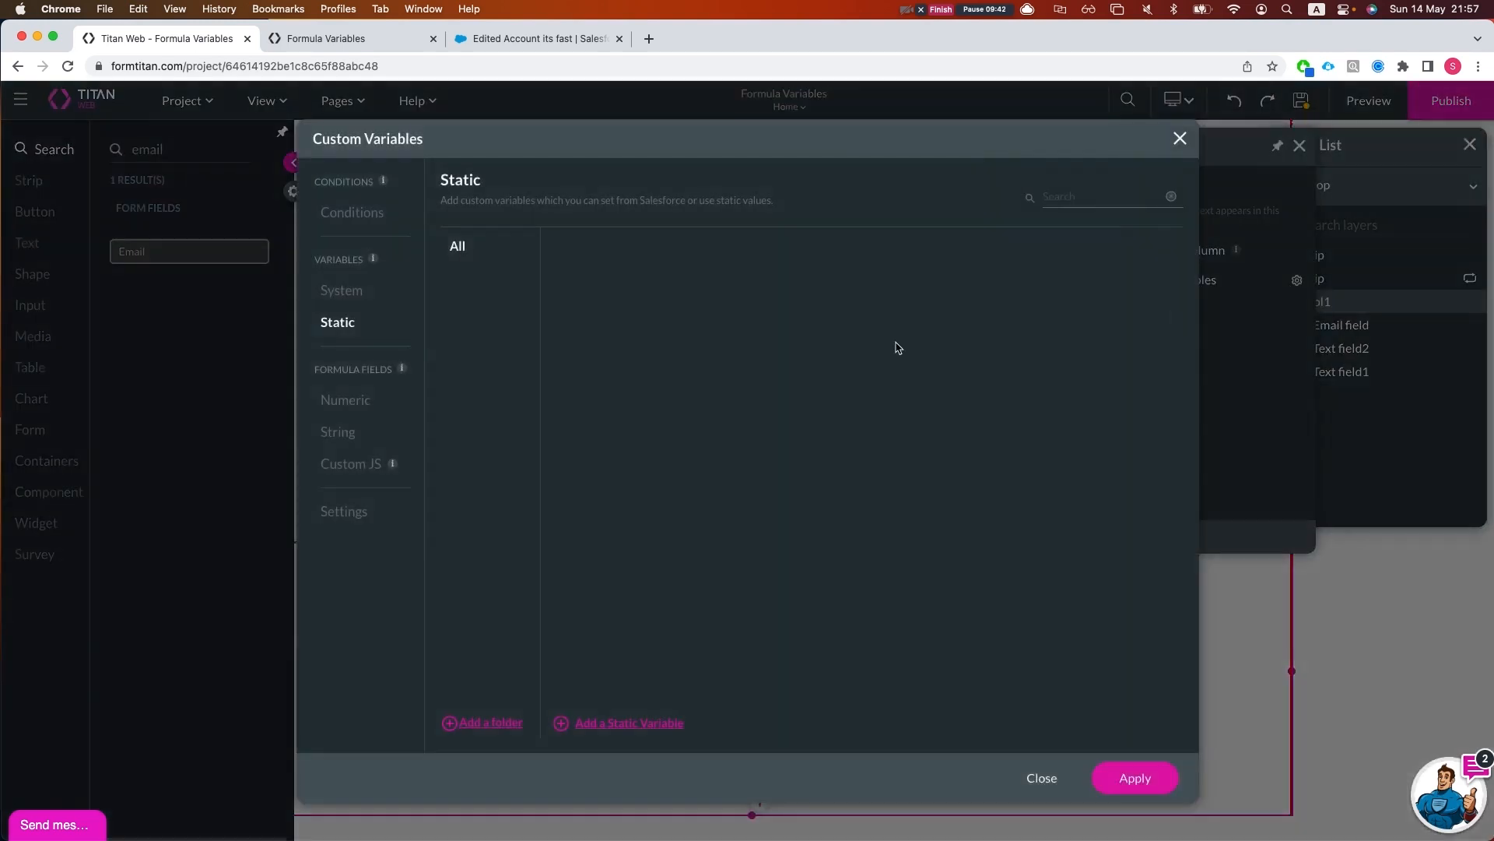
click(347, 472)
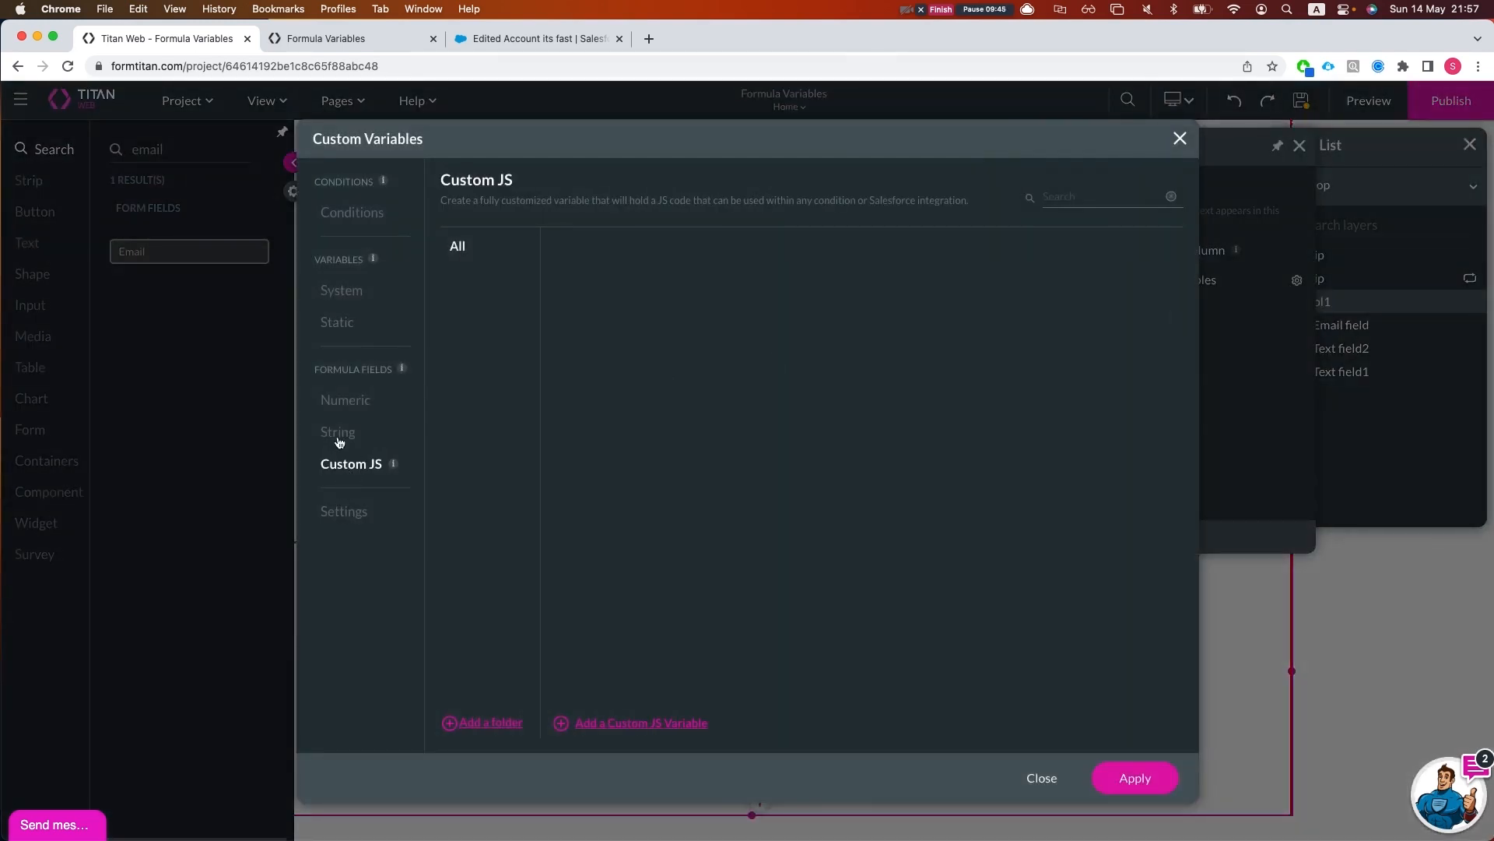
click(340, 435)
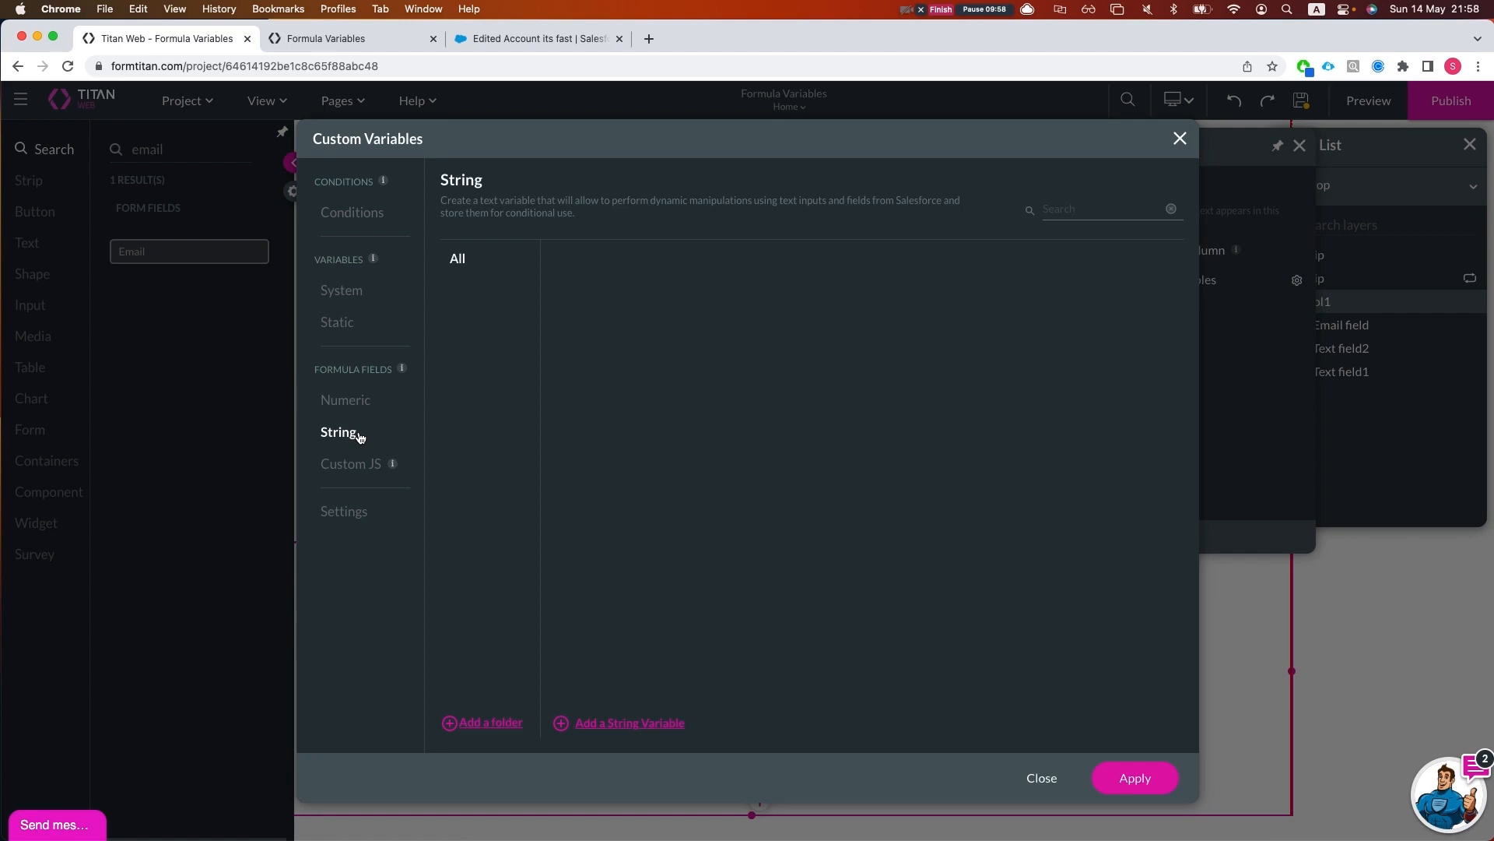
click(1177, 140)
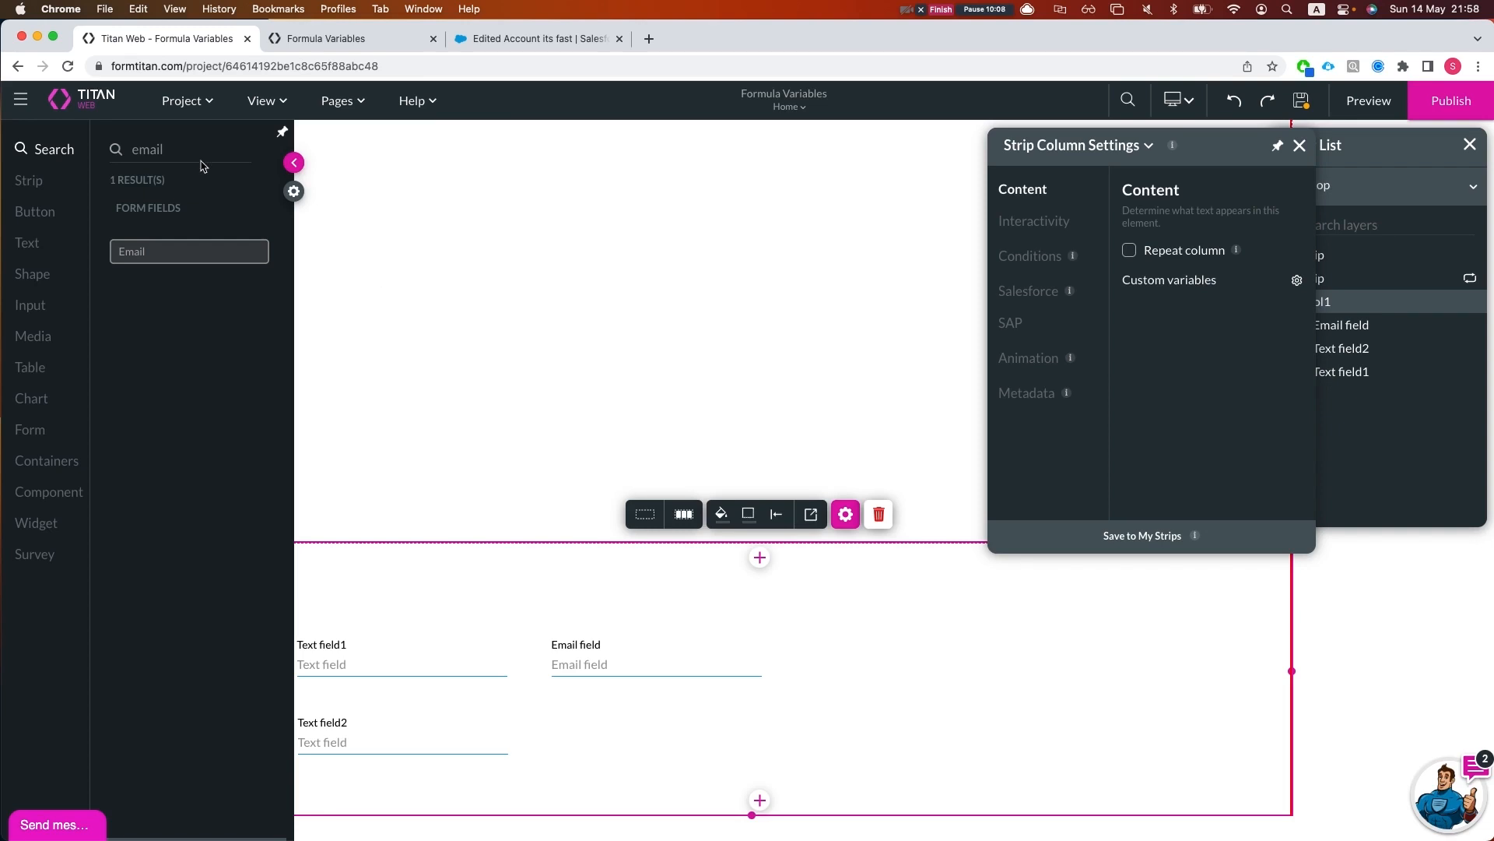
Create a new Salesforce get-record integration in the project settings, with Contact as the source object
click(293, 191)
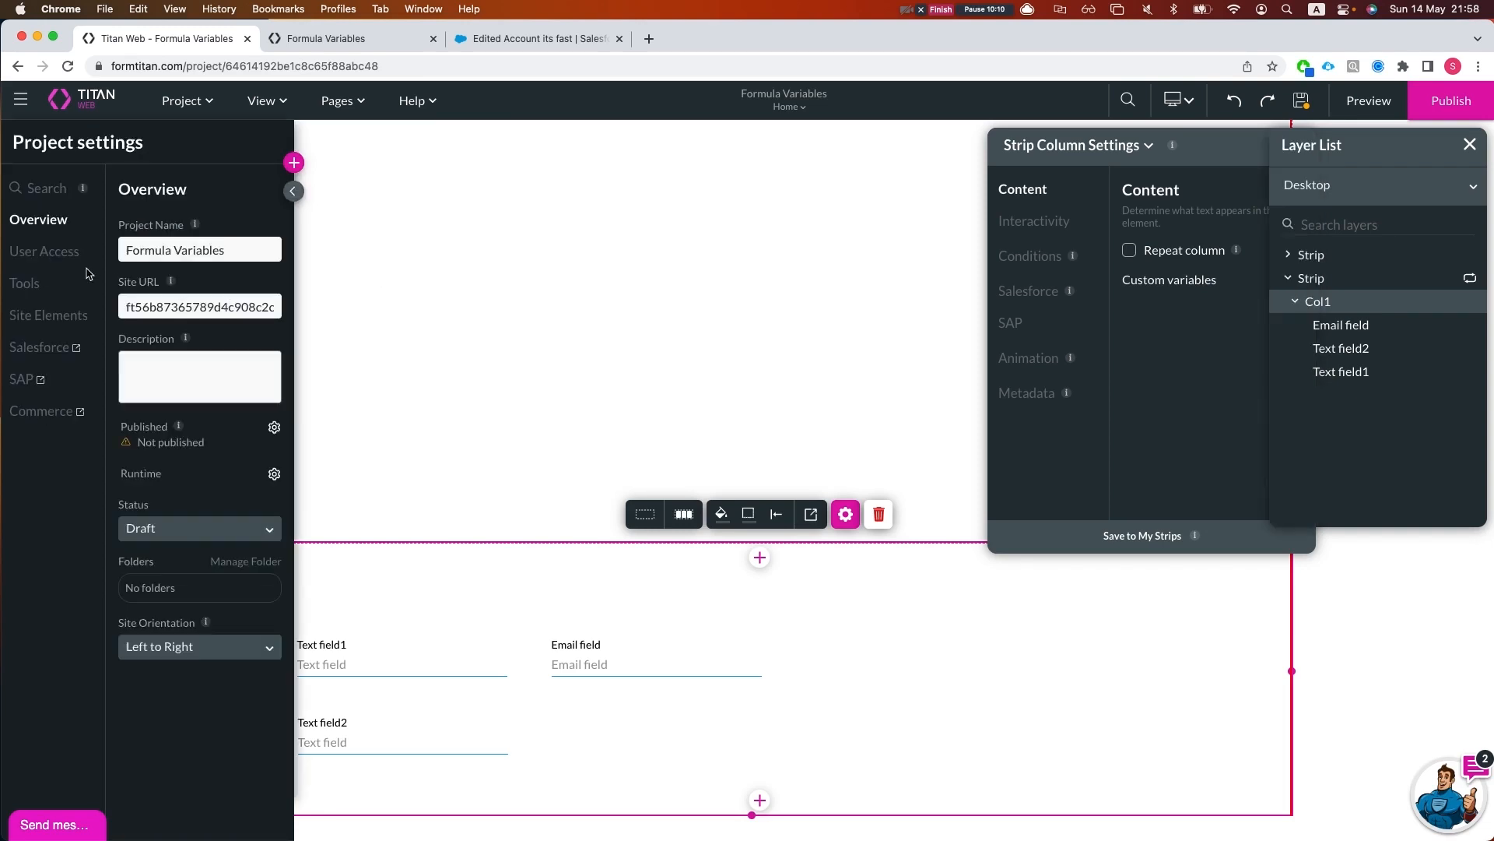
click(31, 347)
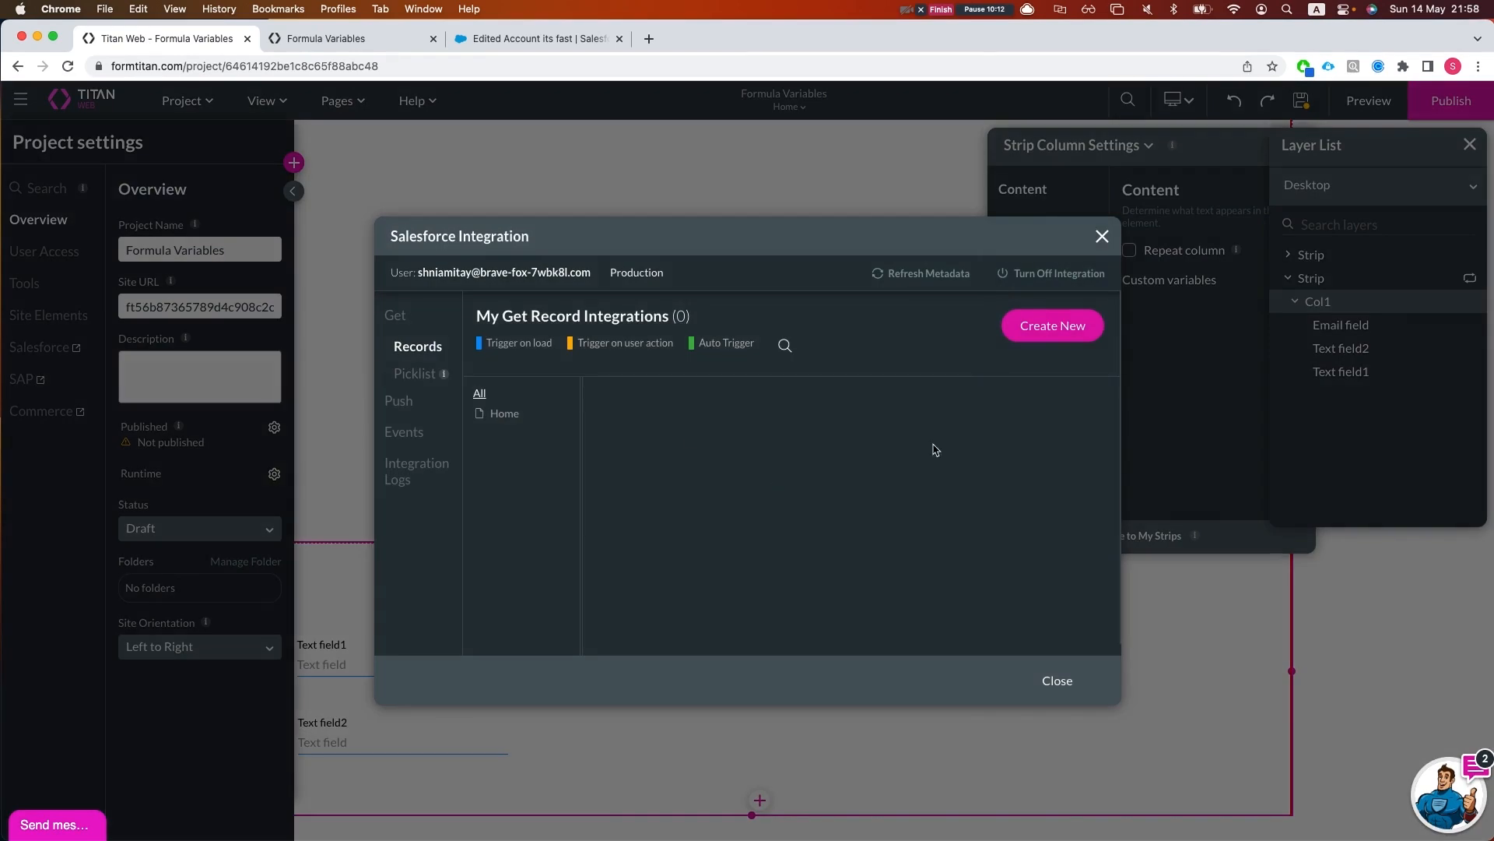
click(1016, 333)
click(569, 280)
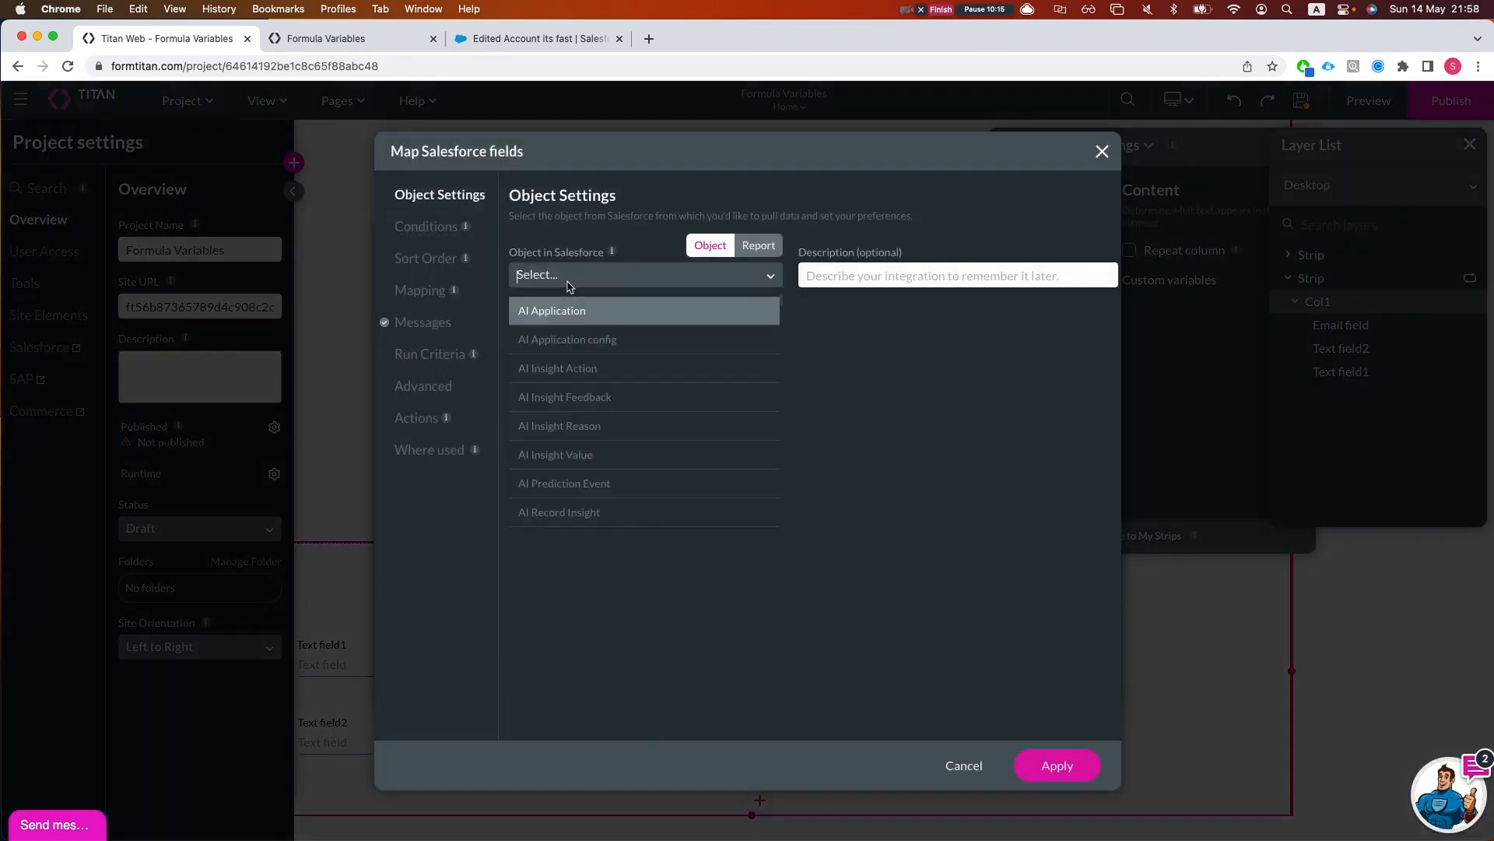
text(contact)
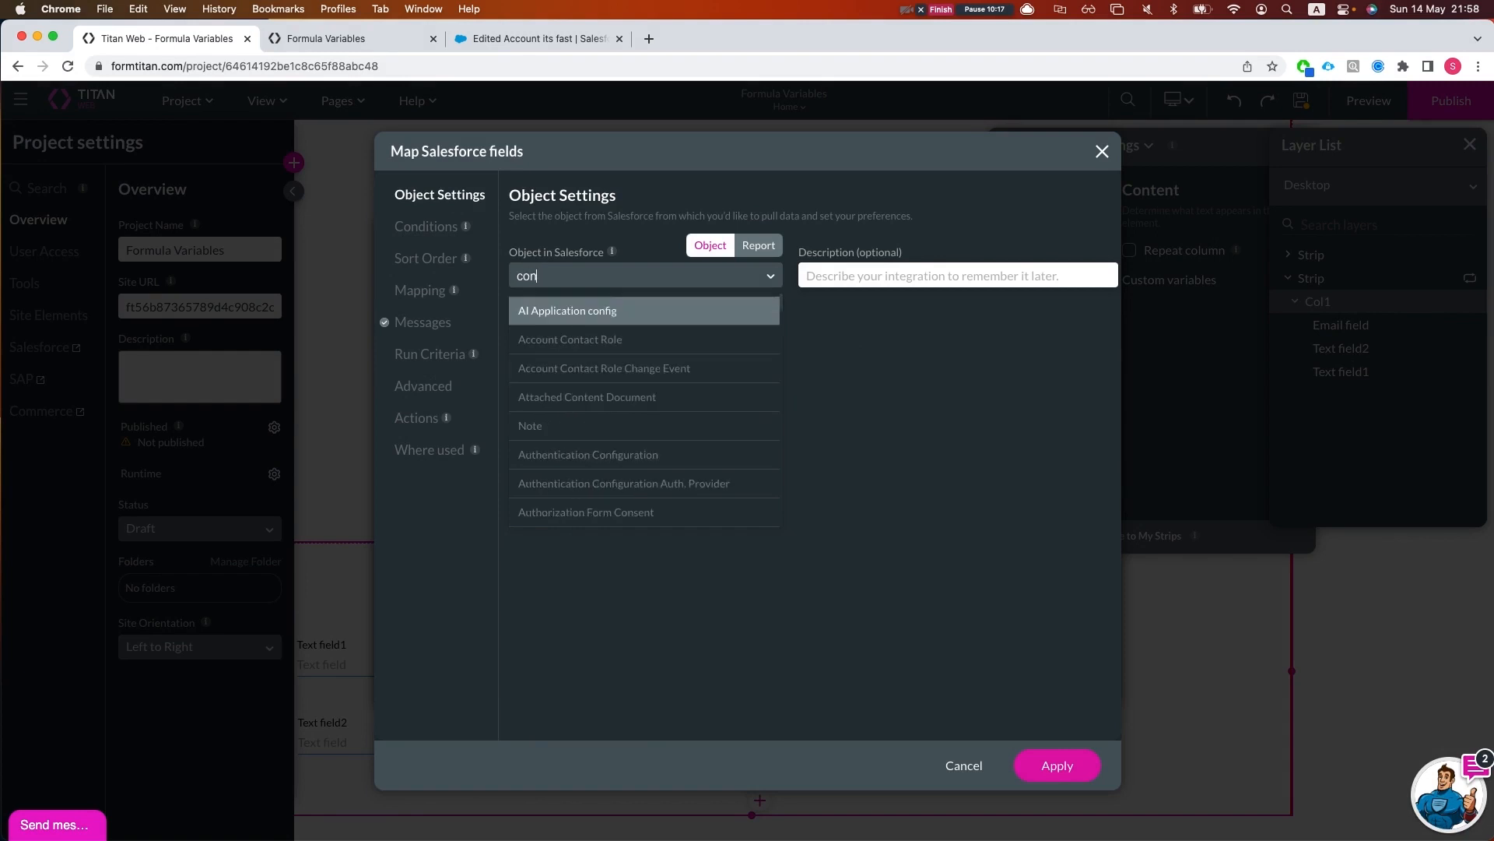
key(Down)
key(Down)
key(Down)
key(Return)
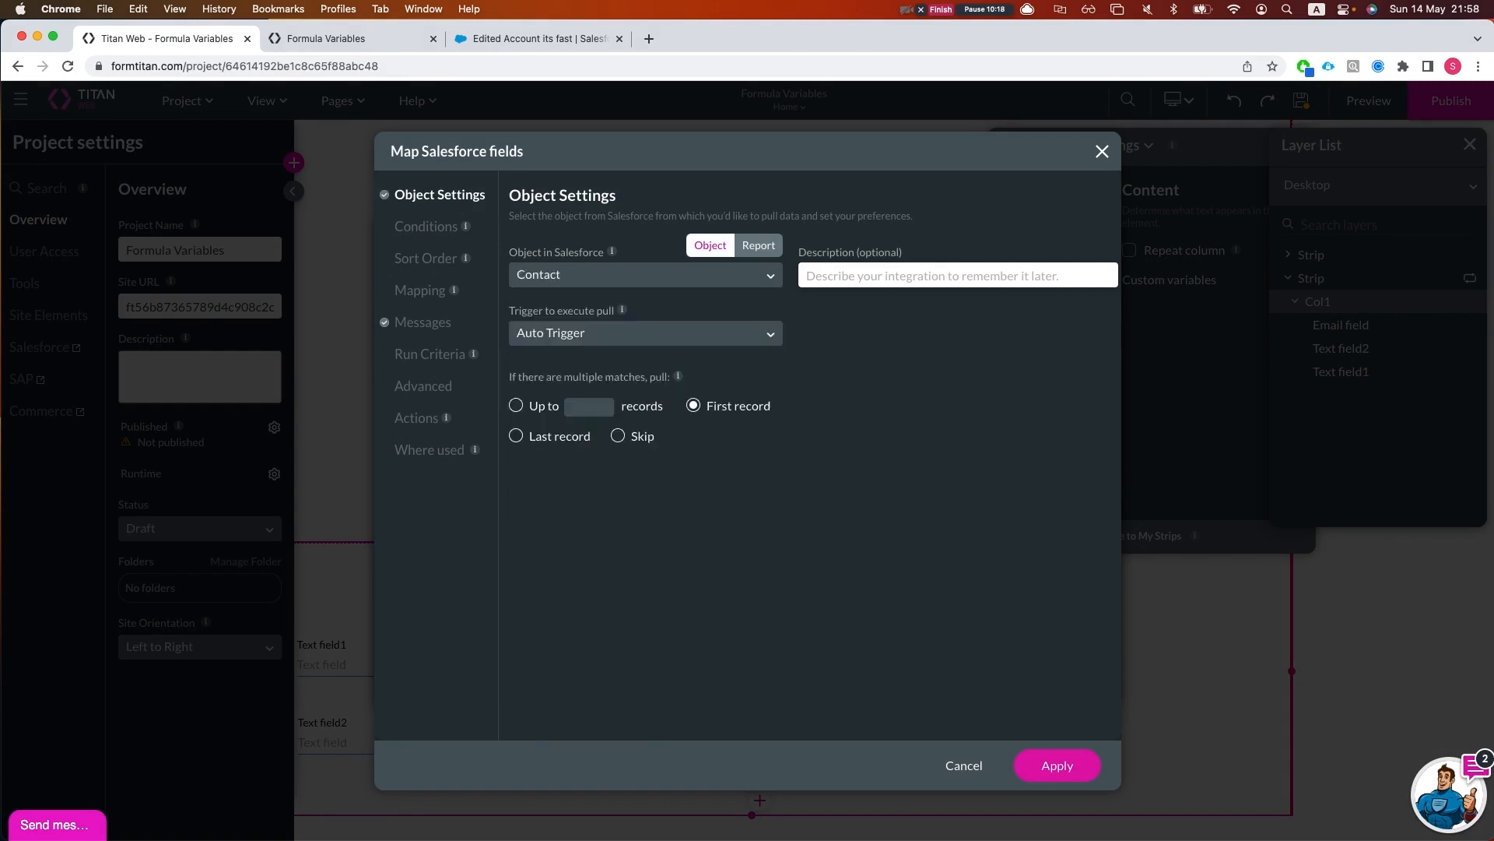
Set the Contact integration to pull up to 5 records and to trigger on load
click(518, 406)
click(590, 405)
text(5)
click(615, 334)
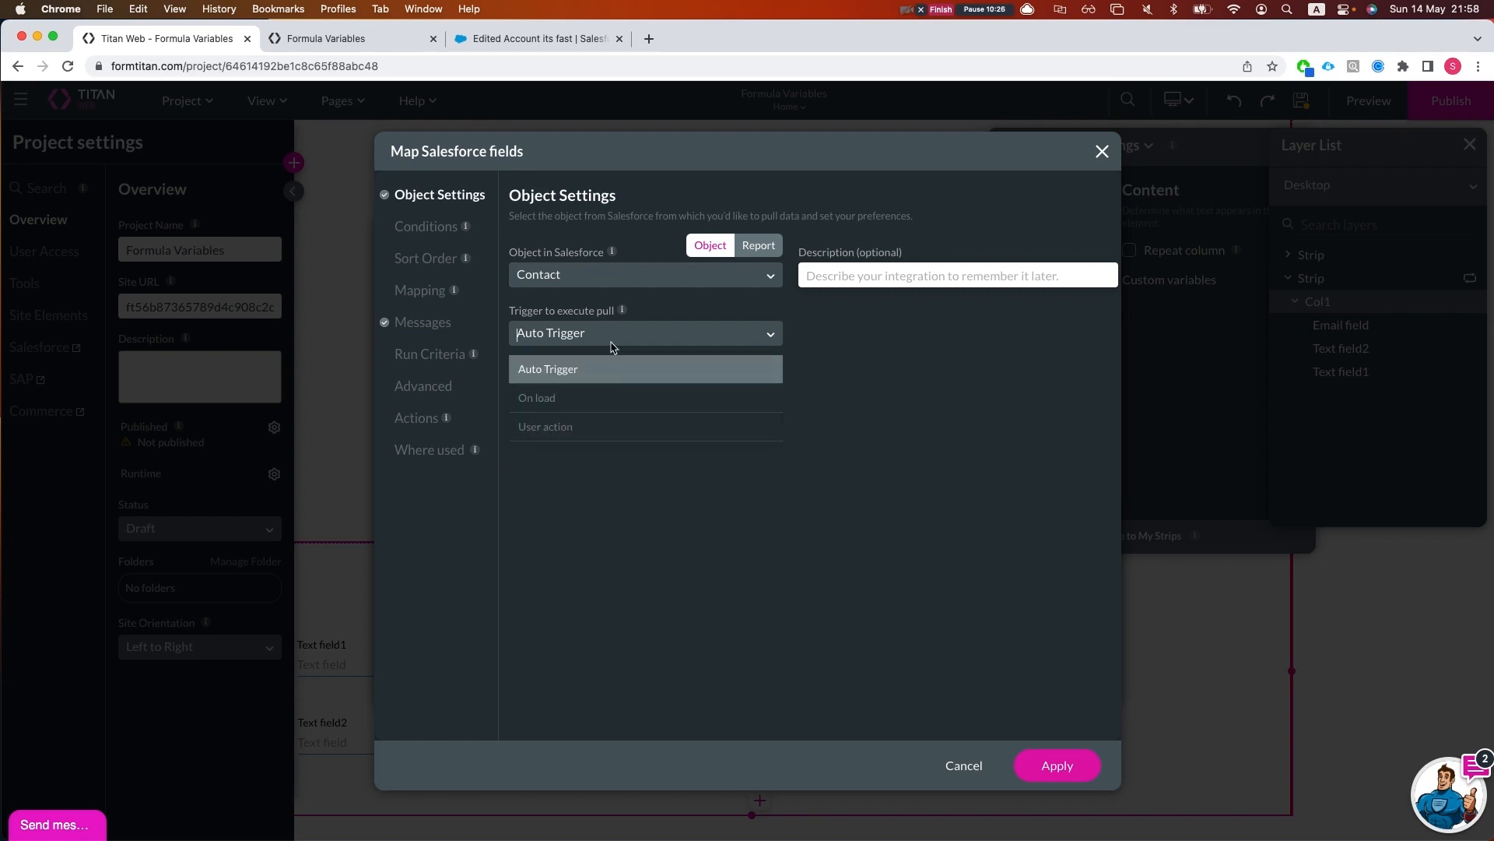
click(580, 426)
click(576, 336)
click(556, 389)
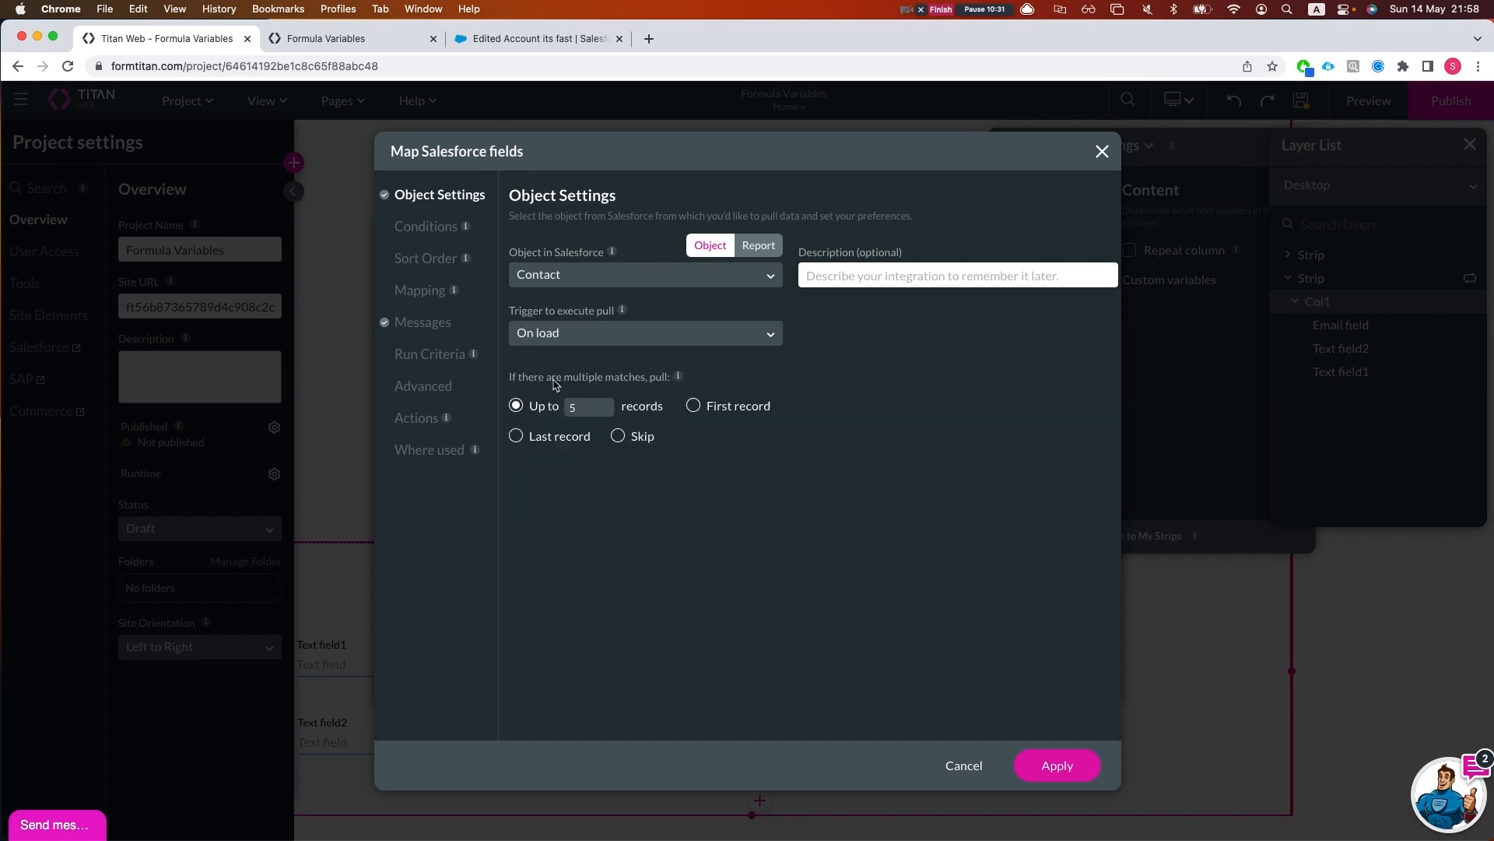
Add a condition so that contacts are pulled only when Account ID is not empty
click(412, 226)
click(615, 296)
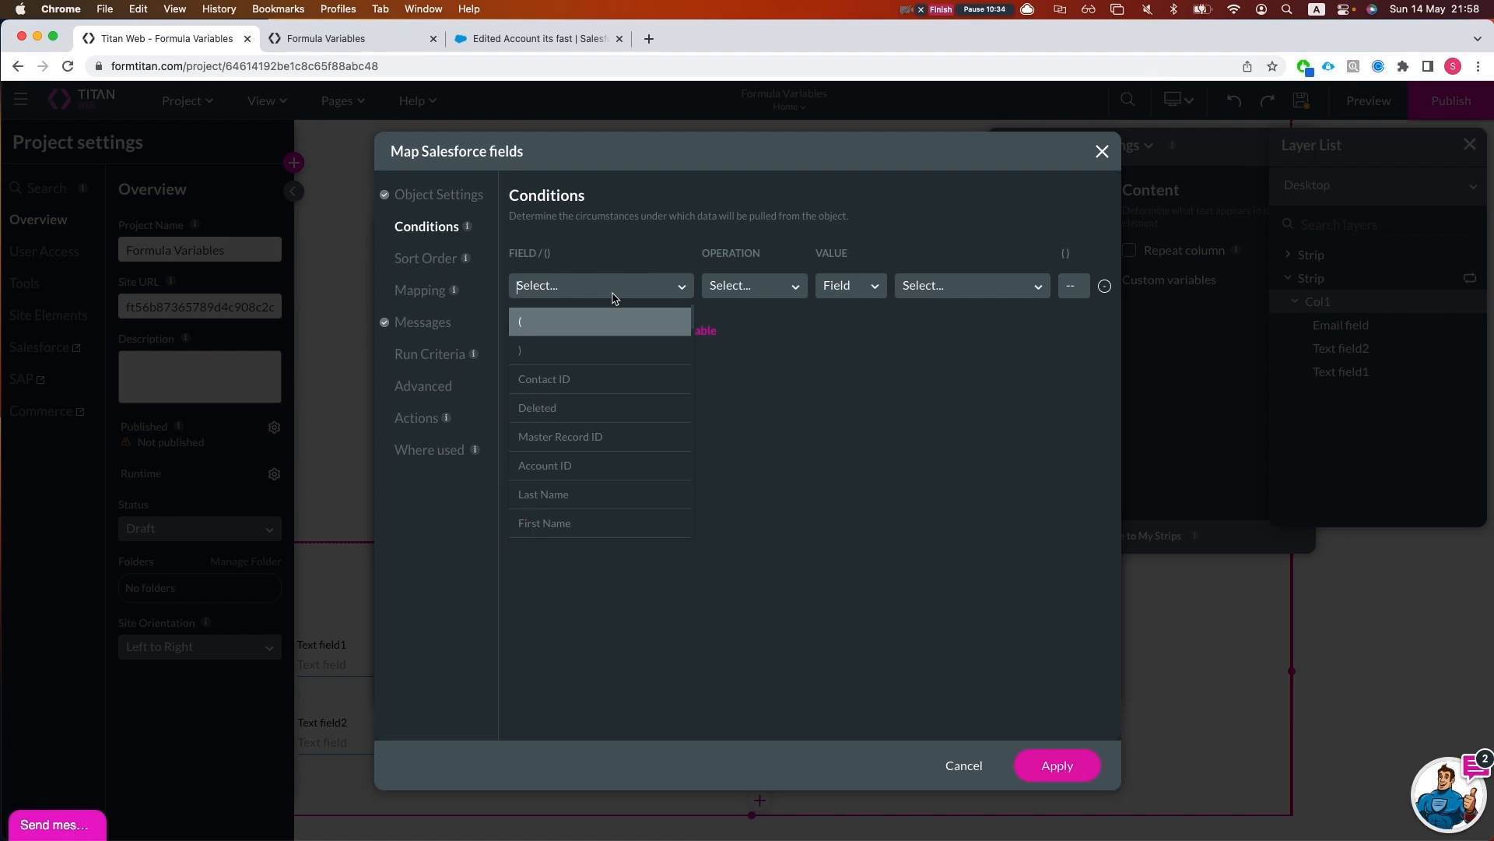
click(581, 380)
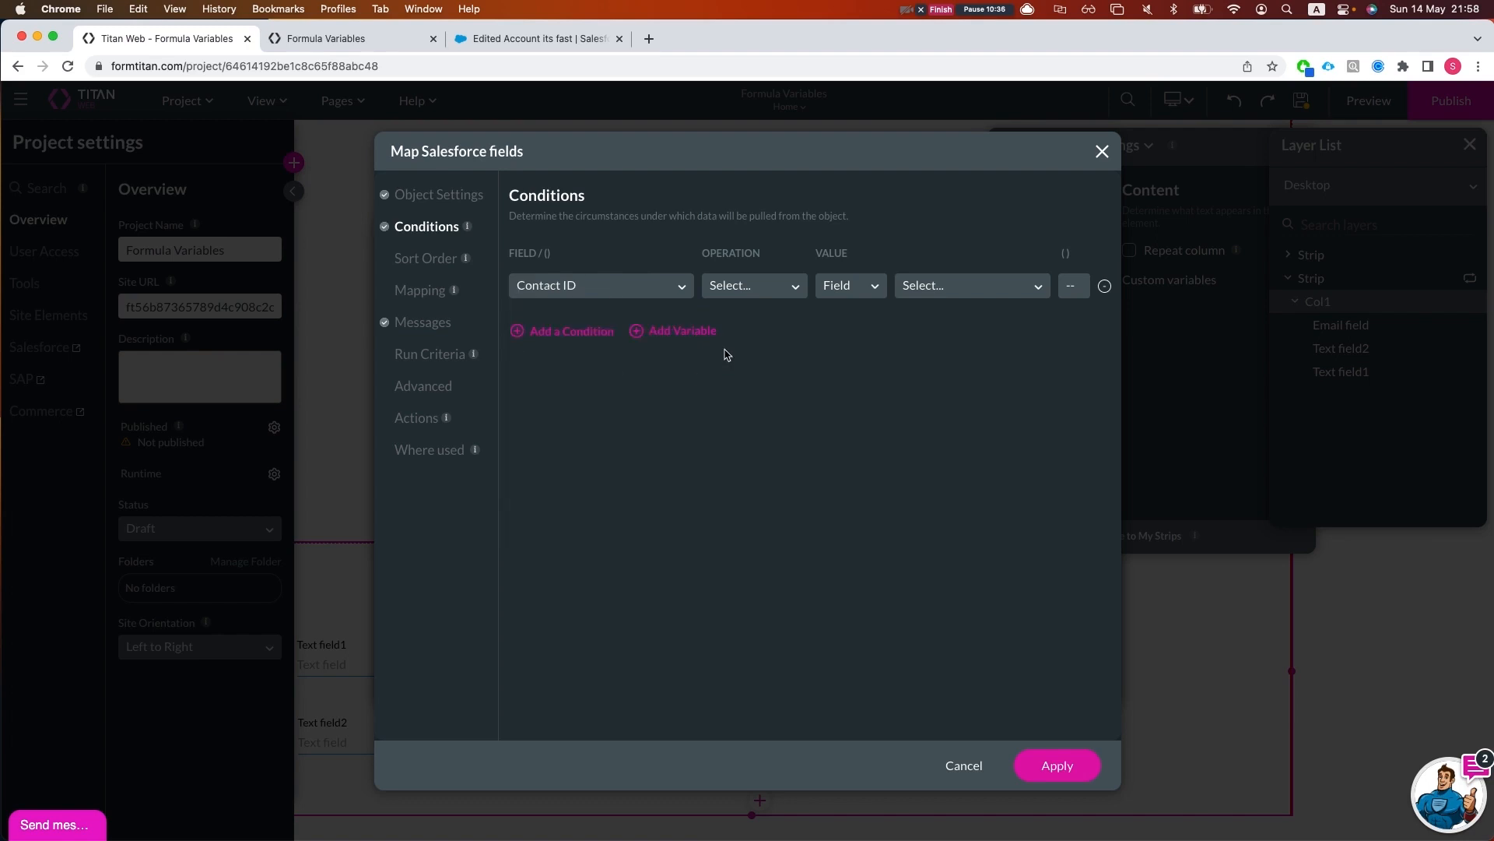
click(665, 297)
text(acc)
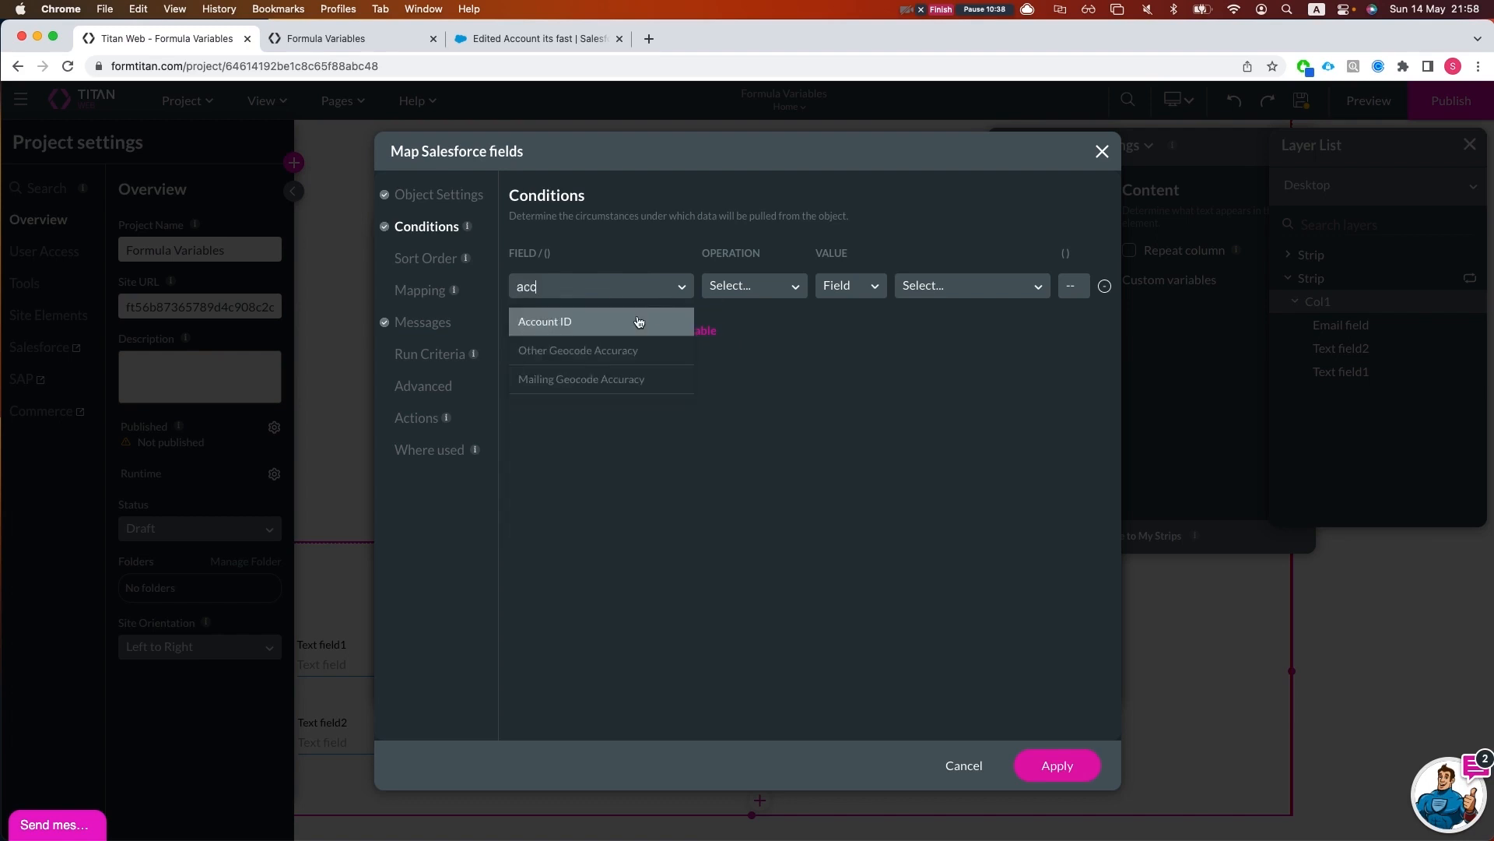
click(638, 320)
click(759, 288)
text(is n)
key(Return)
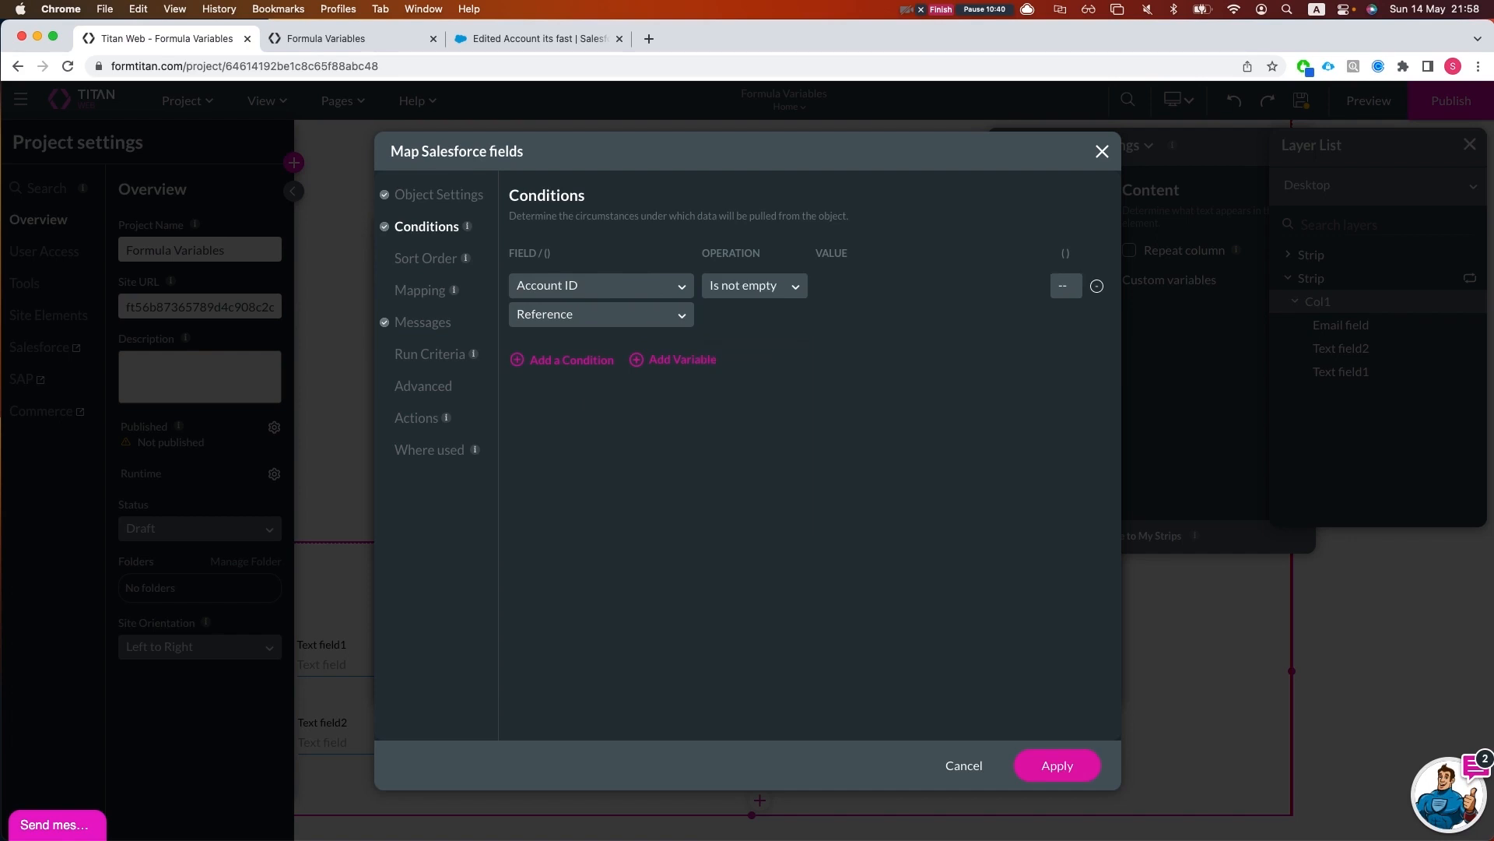
Map the repeating Text field1 to First Name, Text field2 to Last Name and Email field to Email, and apply the integration
click(420, 293)
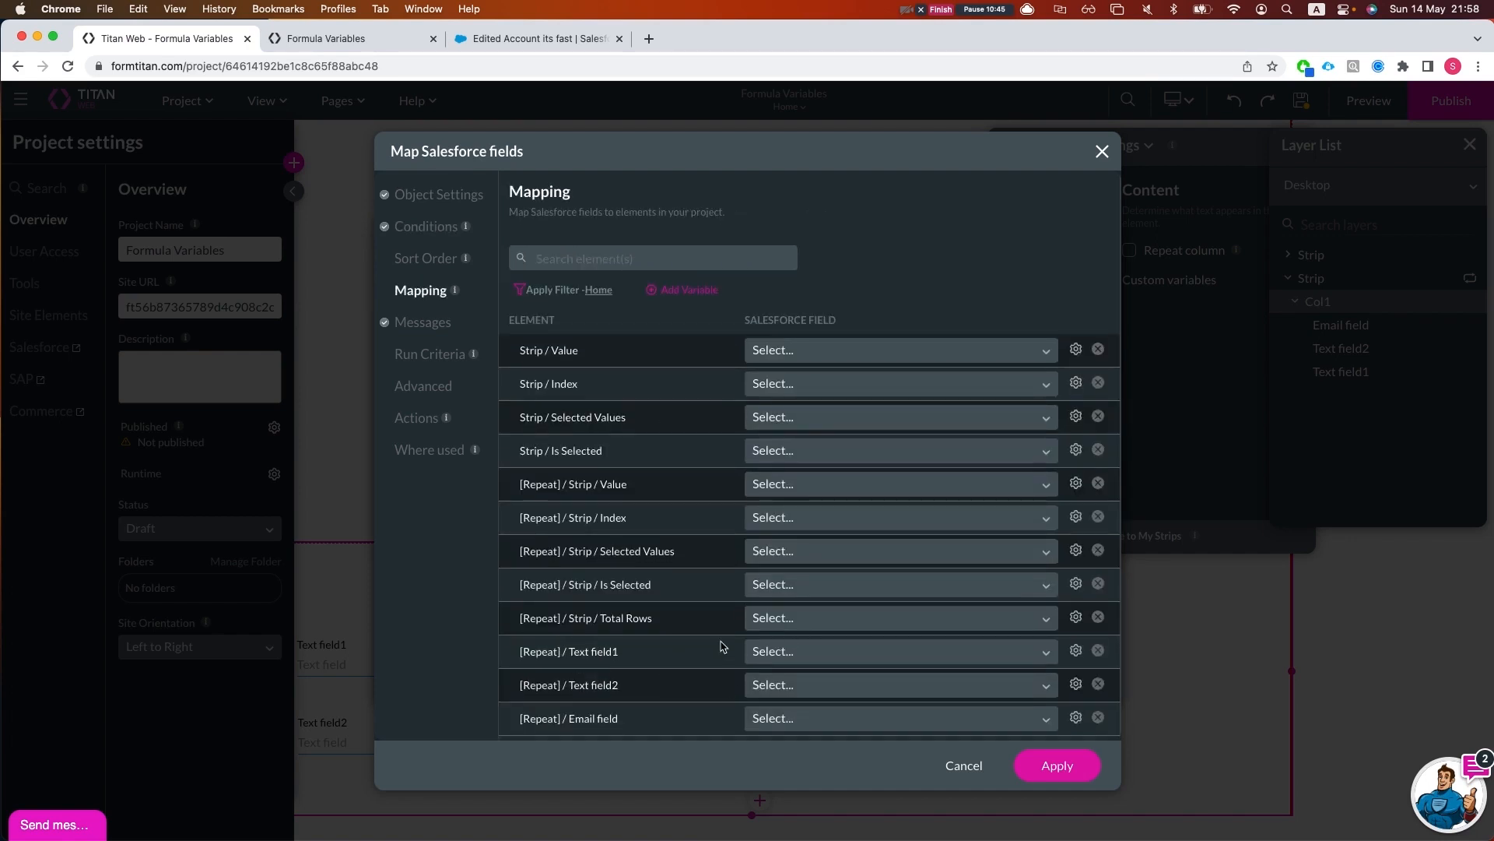
click(789, 656)
text(first)
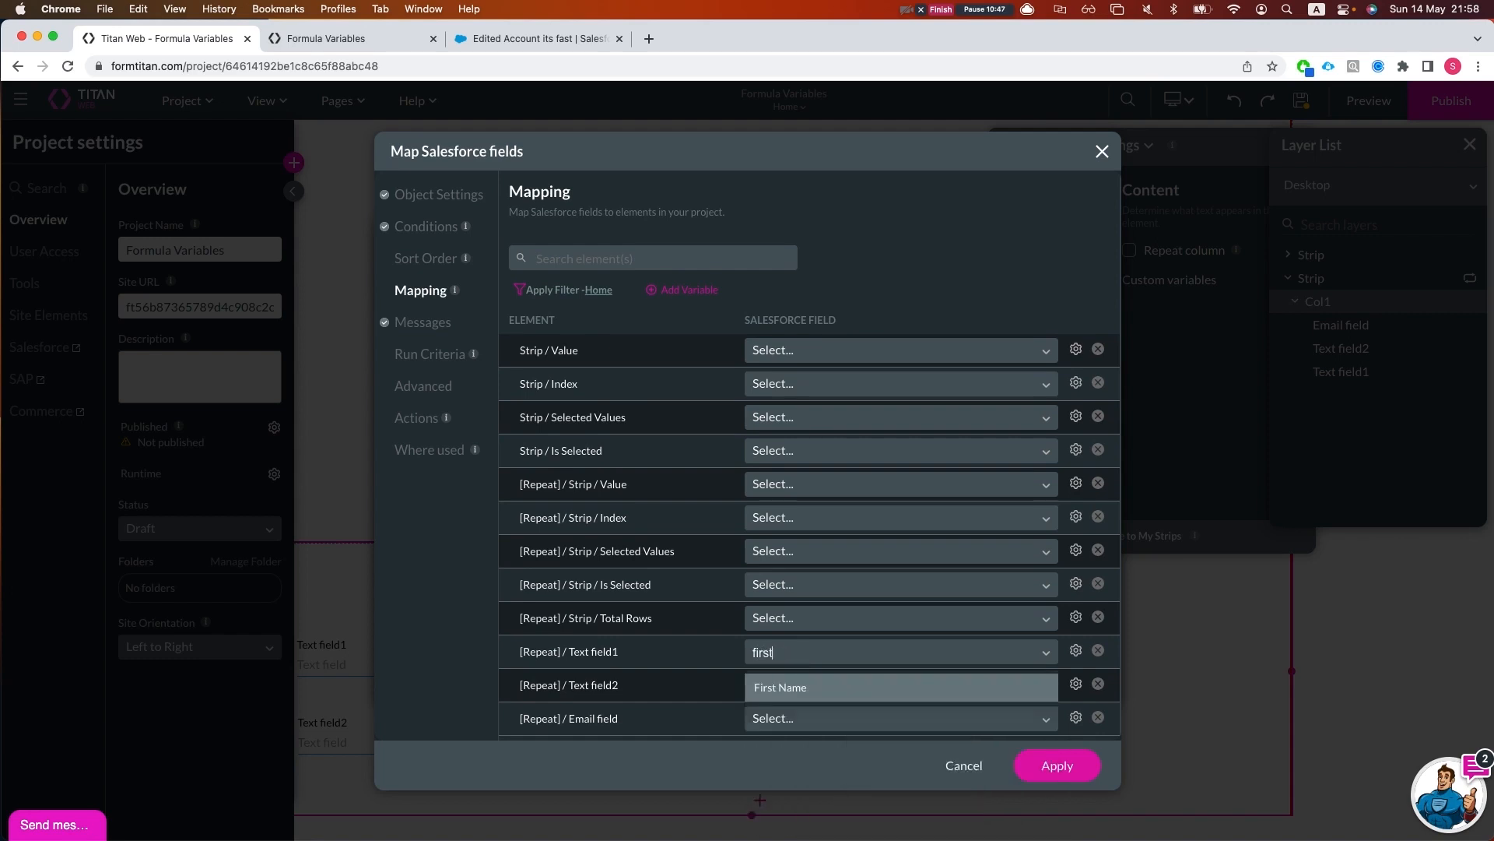
key(Return)
click(819, 688)
text(last)
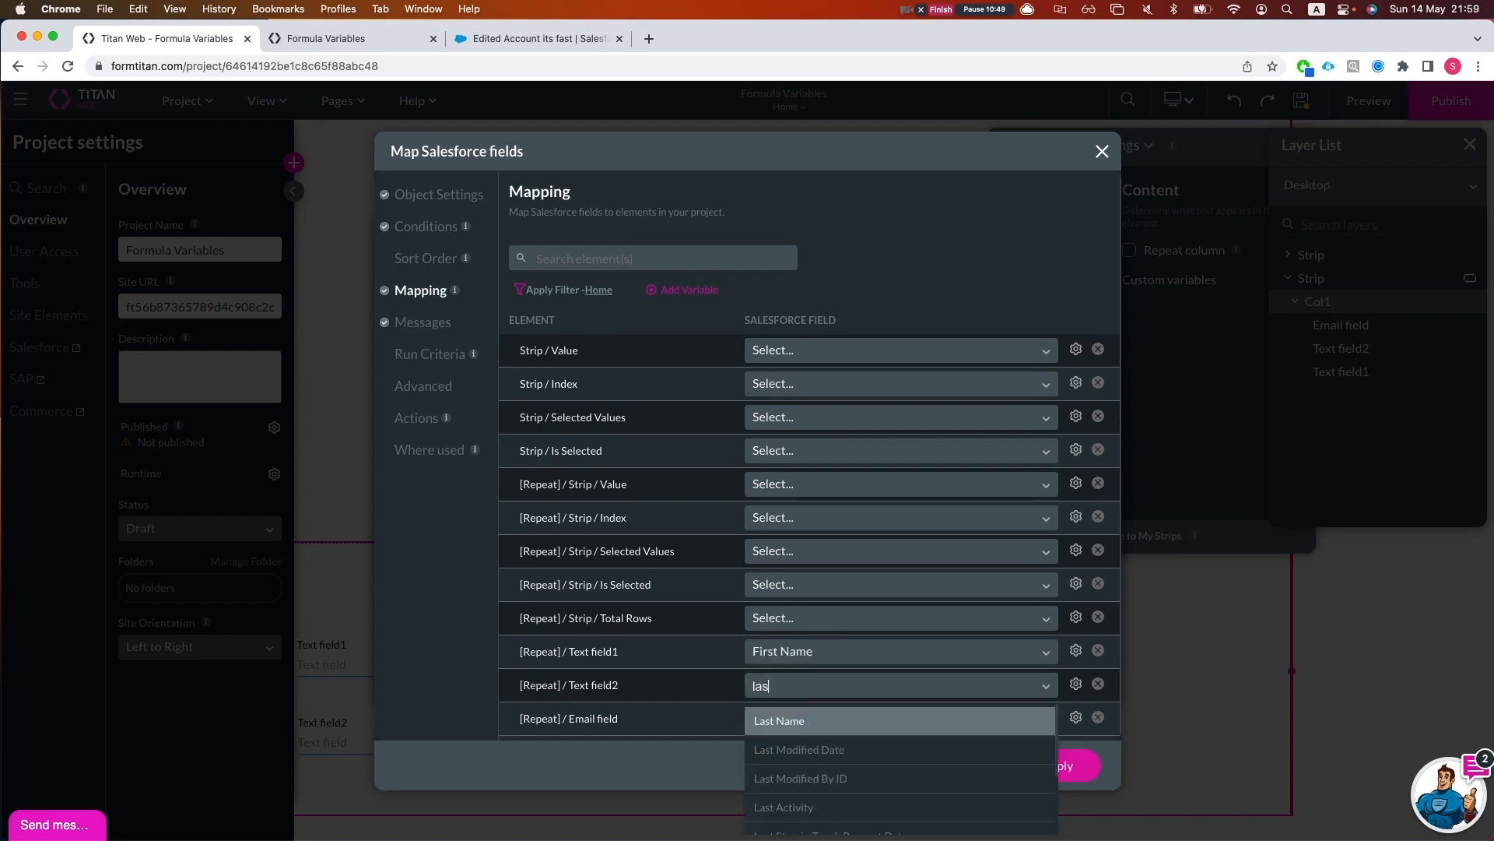
key(Return)
click(818, 720)
text(email)
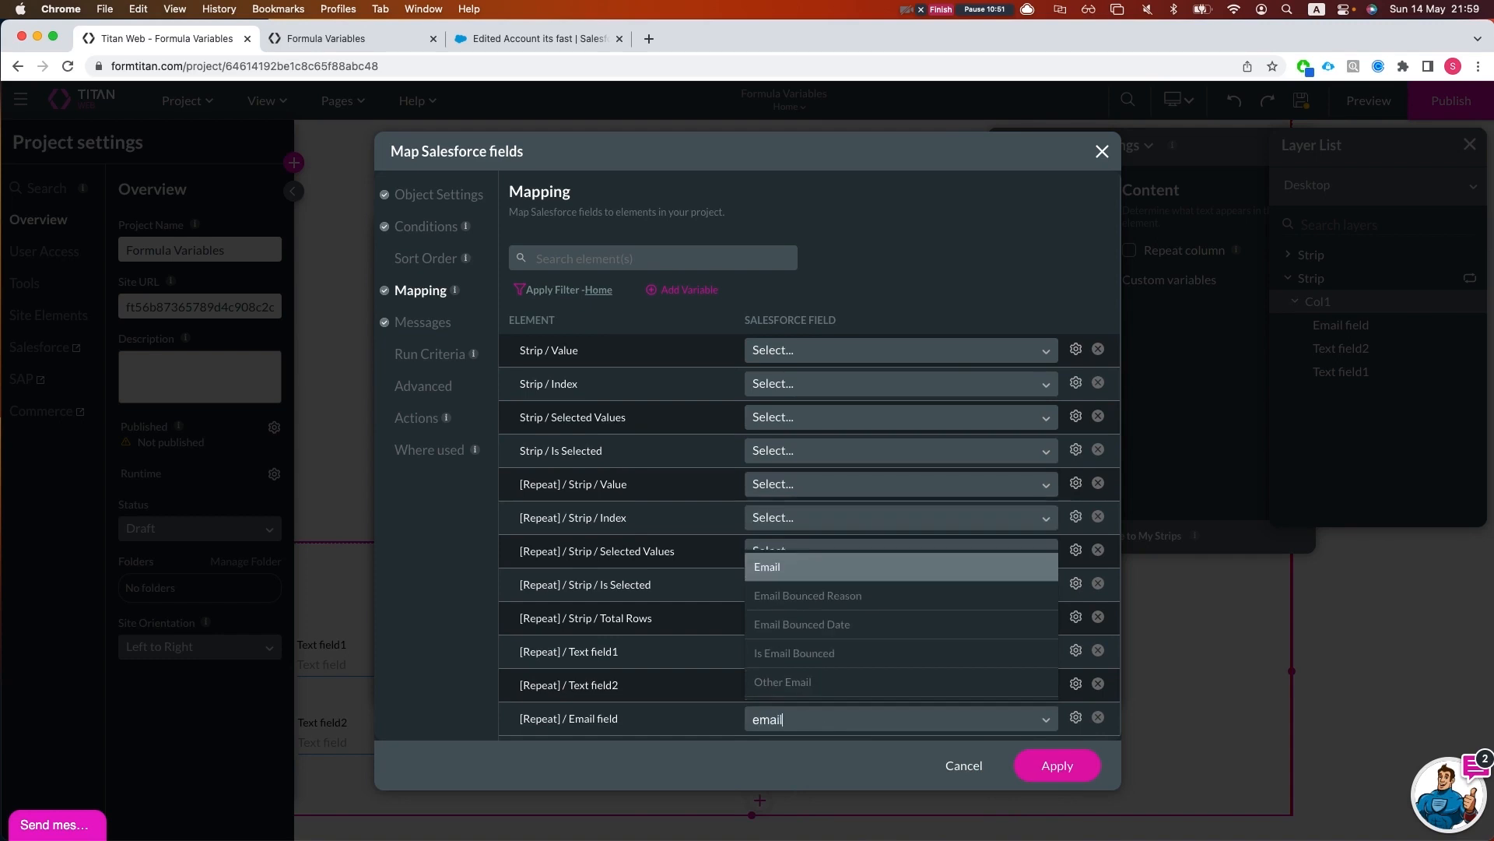
key(Return)
click(1057, 765)
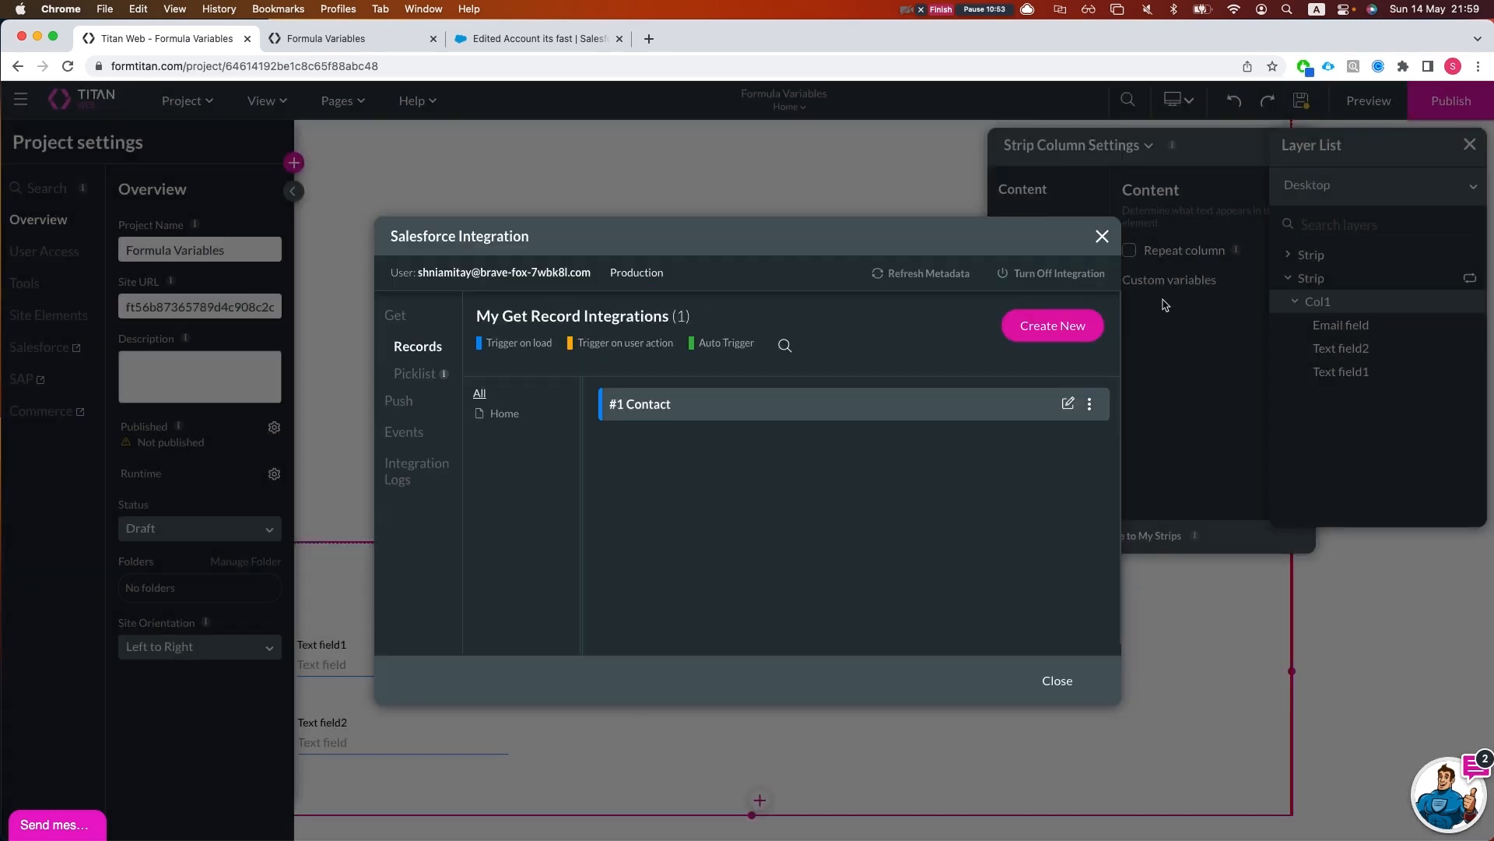
click(1058, 673)
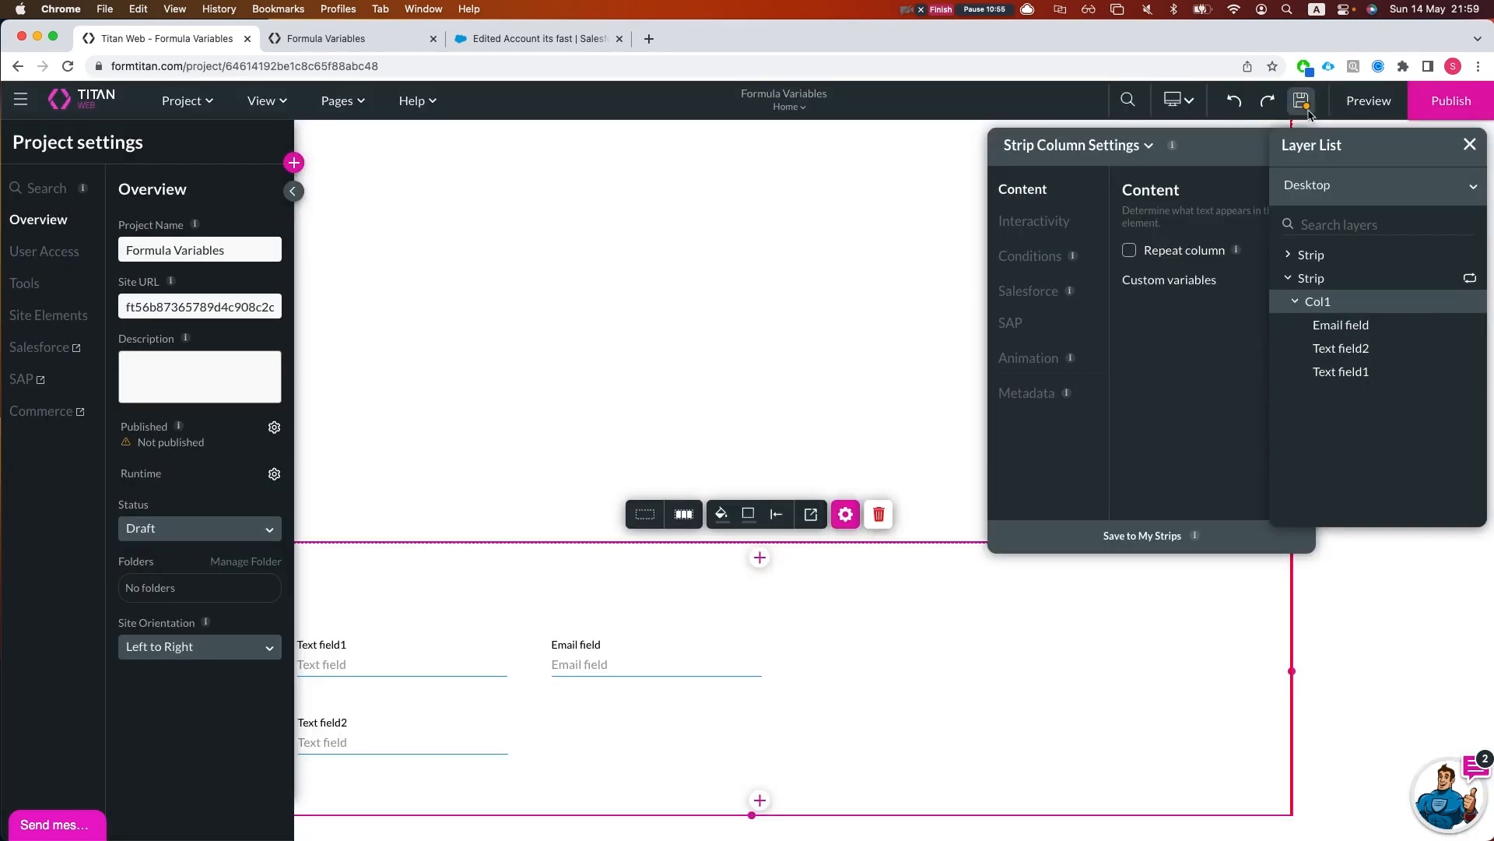
Preview the project and look through the repeated strips filled with Salesforce contacts
click(1362, 115)
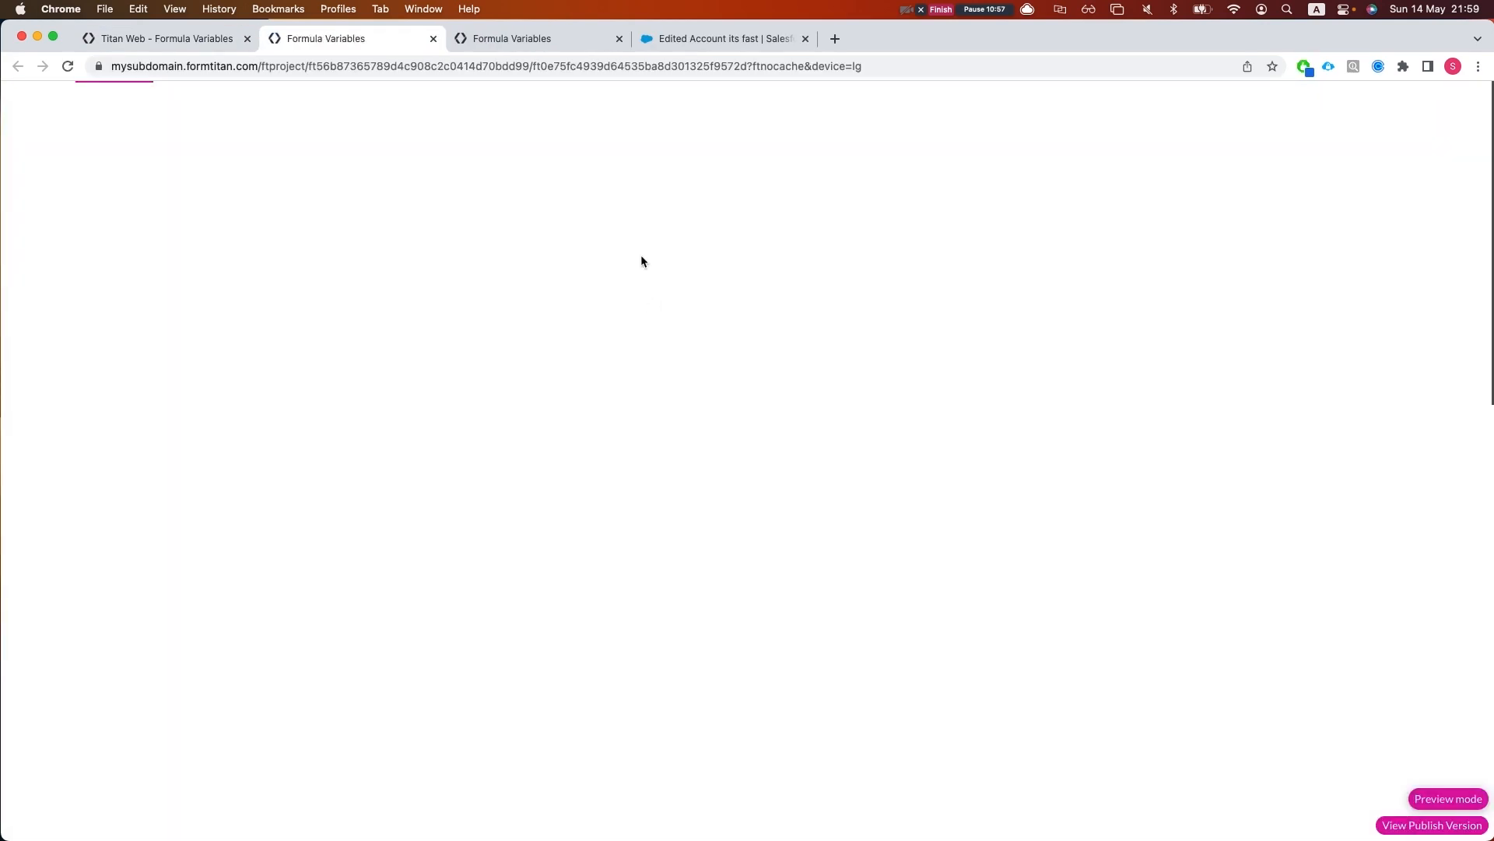
scroll(467, 545, down, 12)
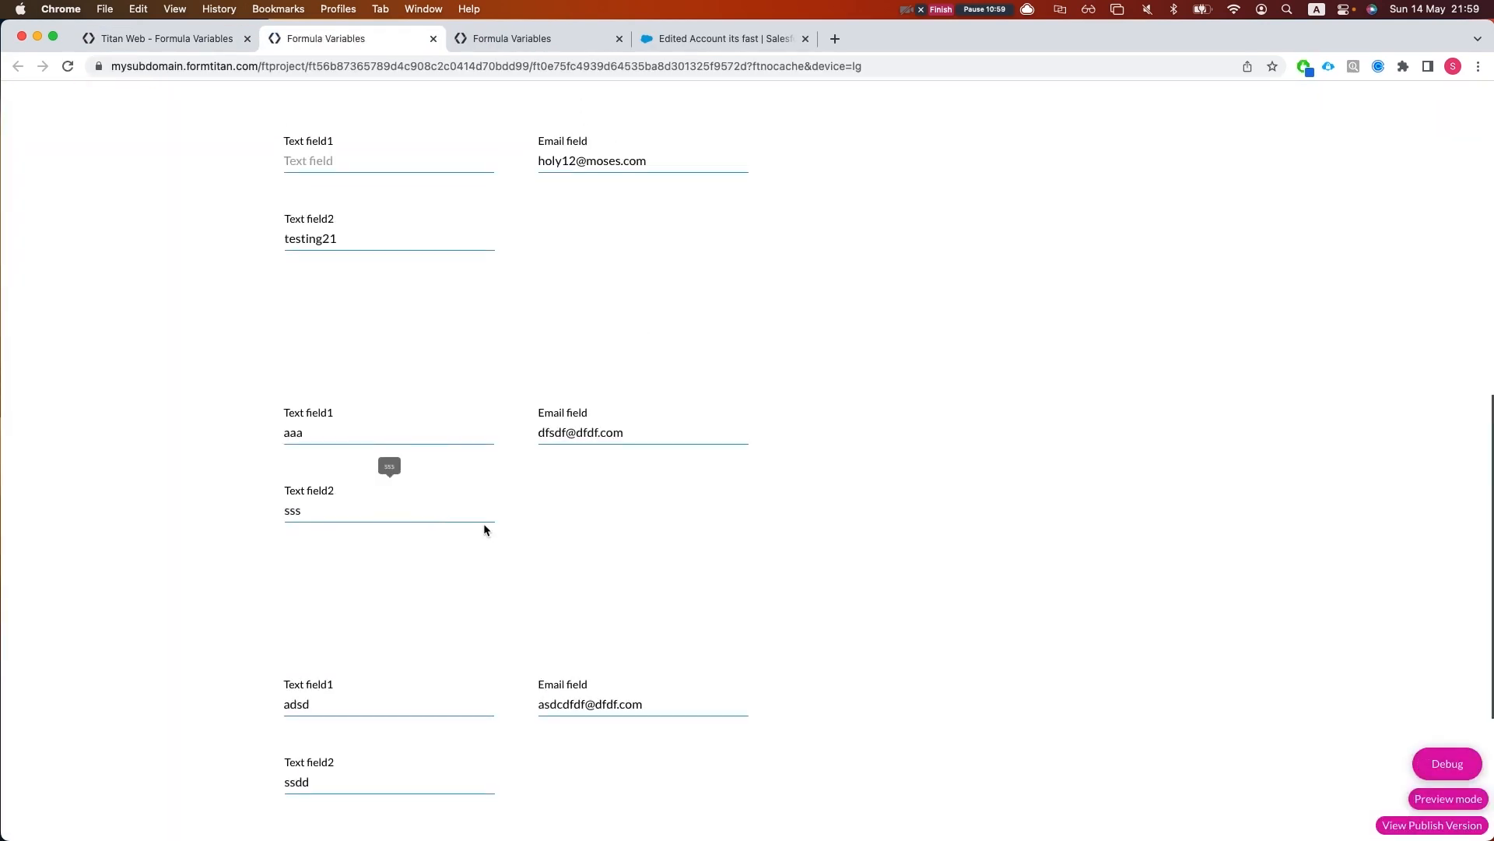
scroll(493, 521, up, 13)
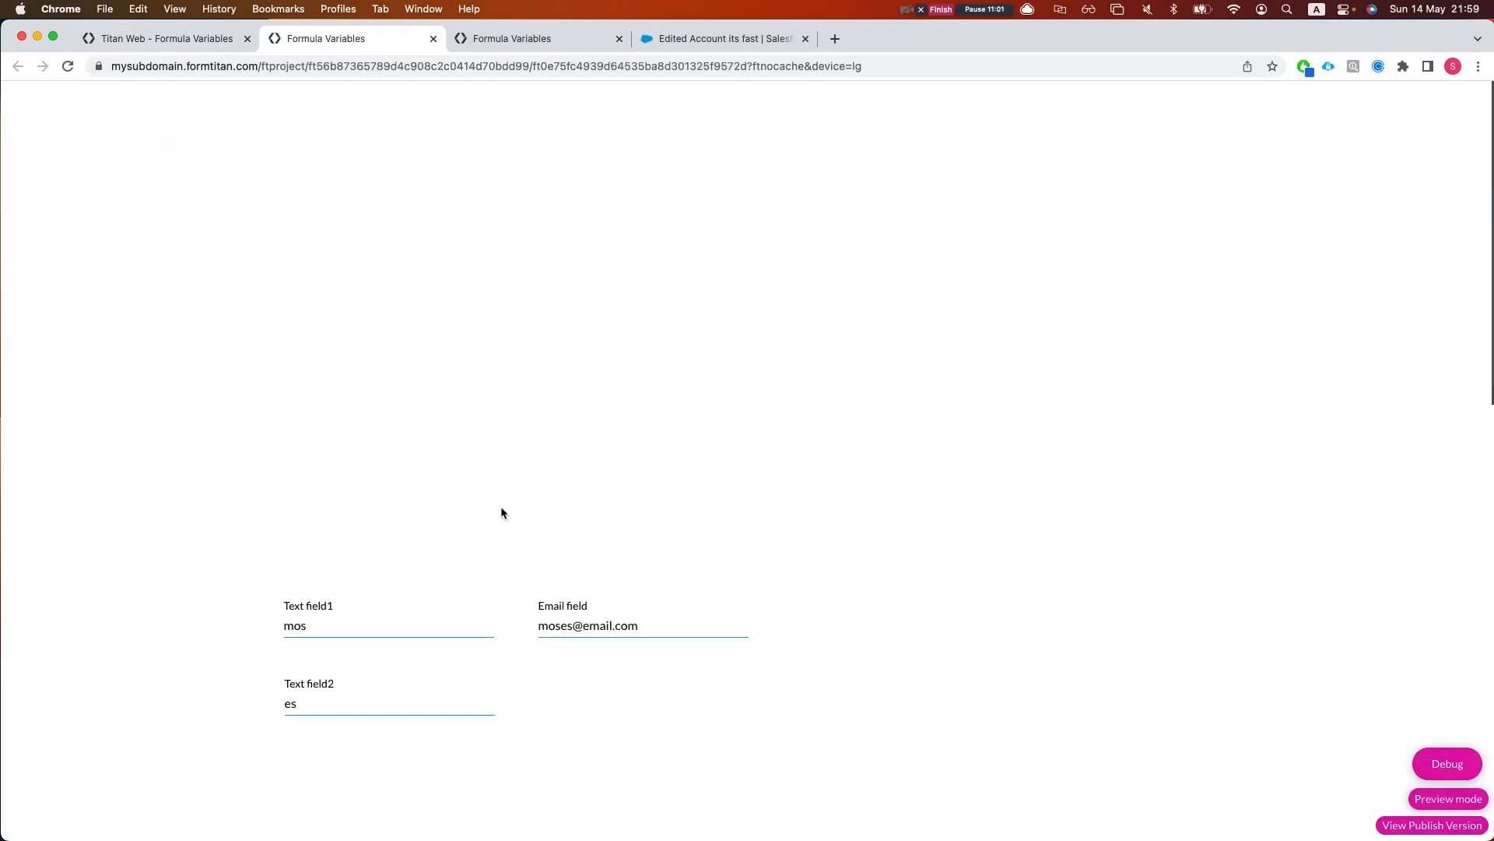
Return to the project editor and reduce the height of the empty strip above the repeating one
click(229, 42)
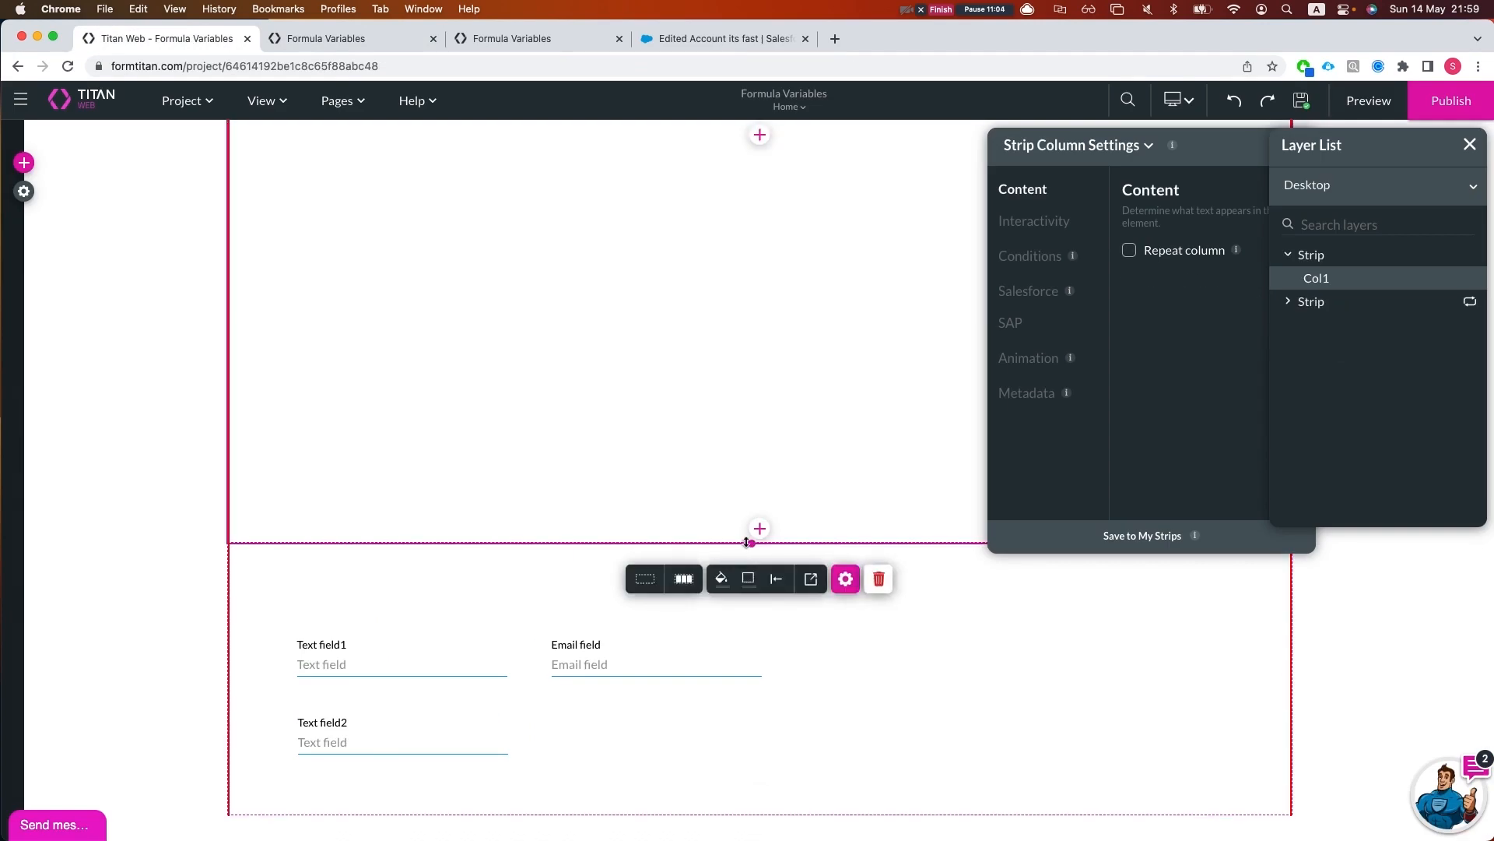
click(748, 547)
click(695, 483)
drag(749, 539, 737, 342)
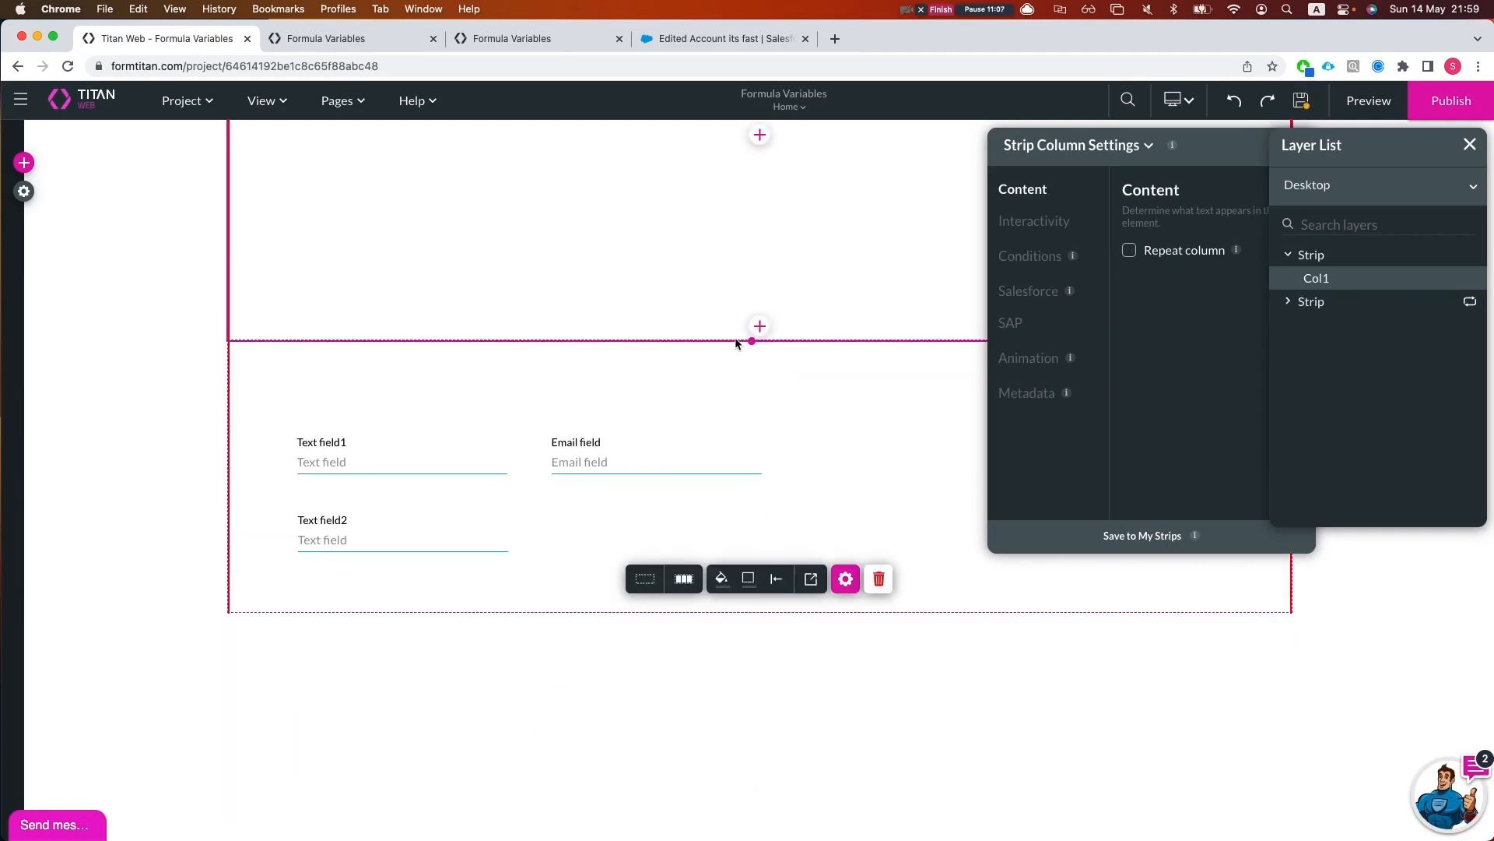
Add a string formula variable to the Home page's configured actions
click(341, 100)
click(446, 138)
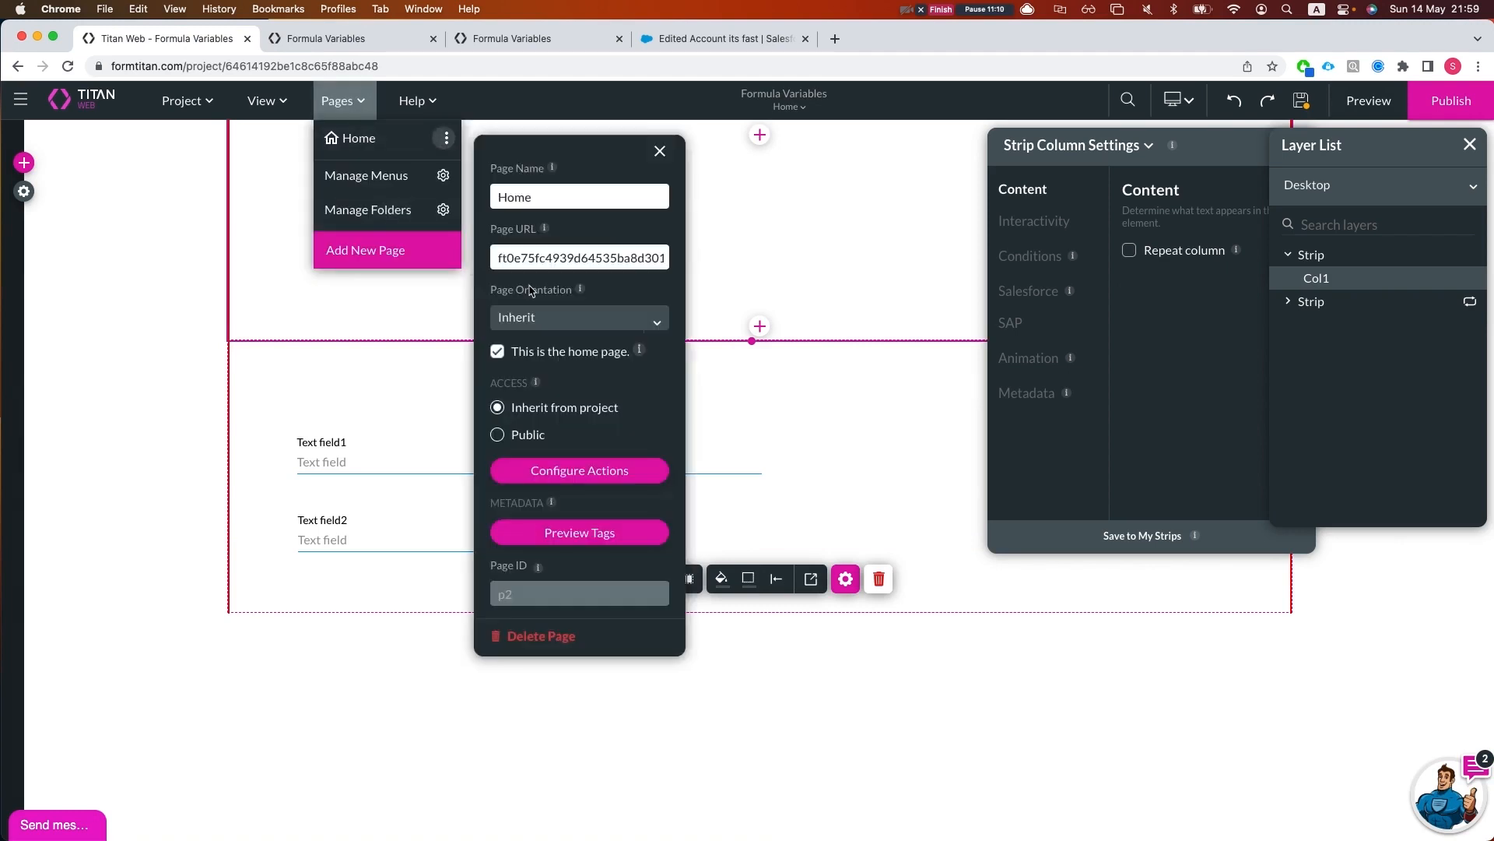
click(615, 470)
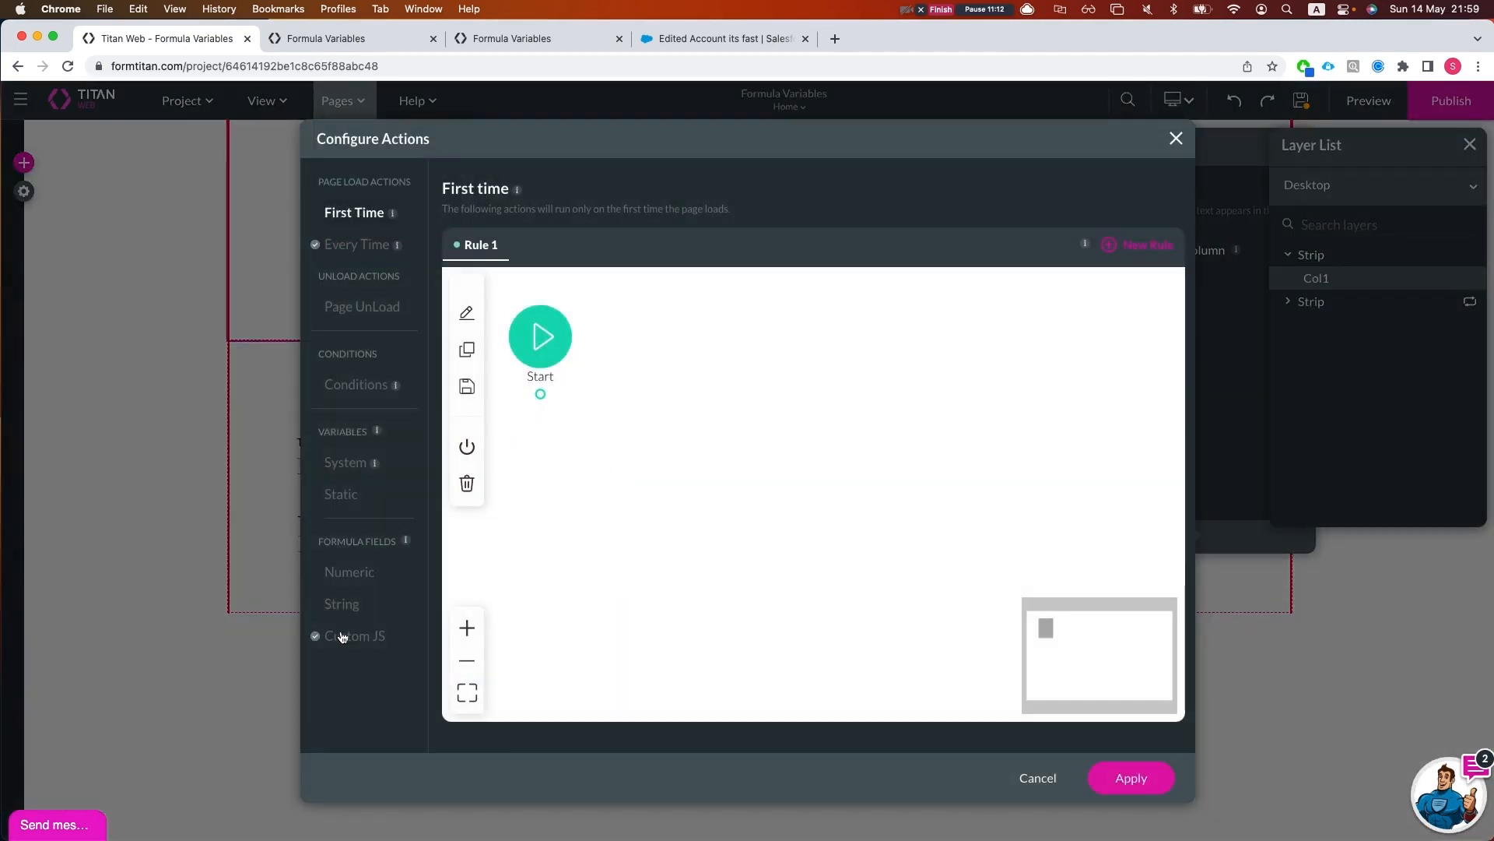
click(343, 605)
click(517, 727)
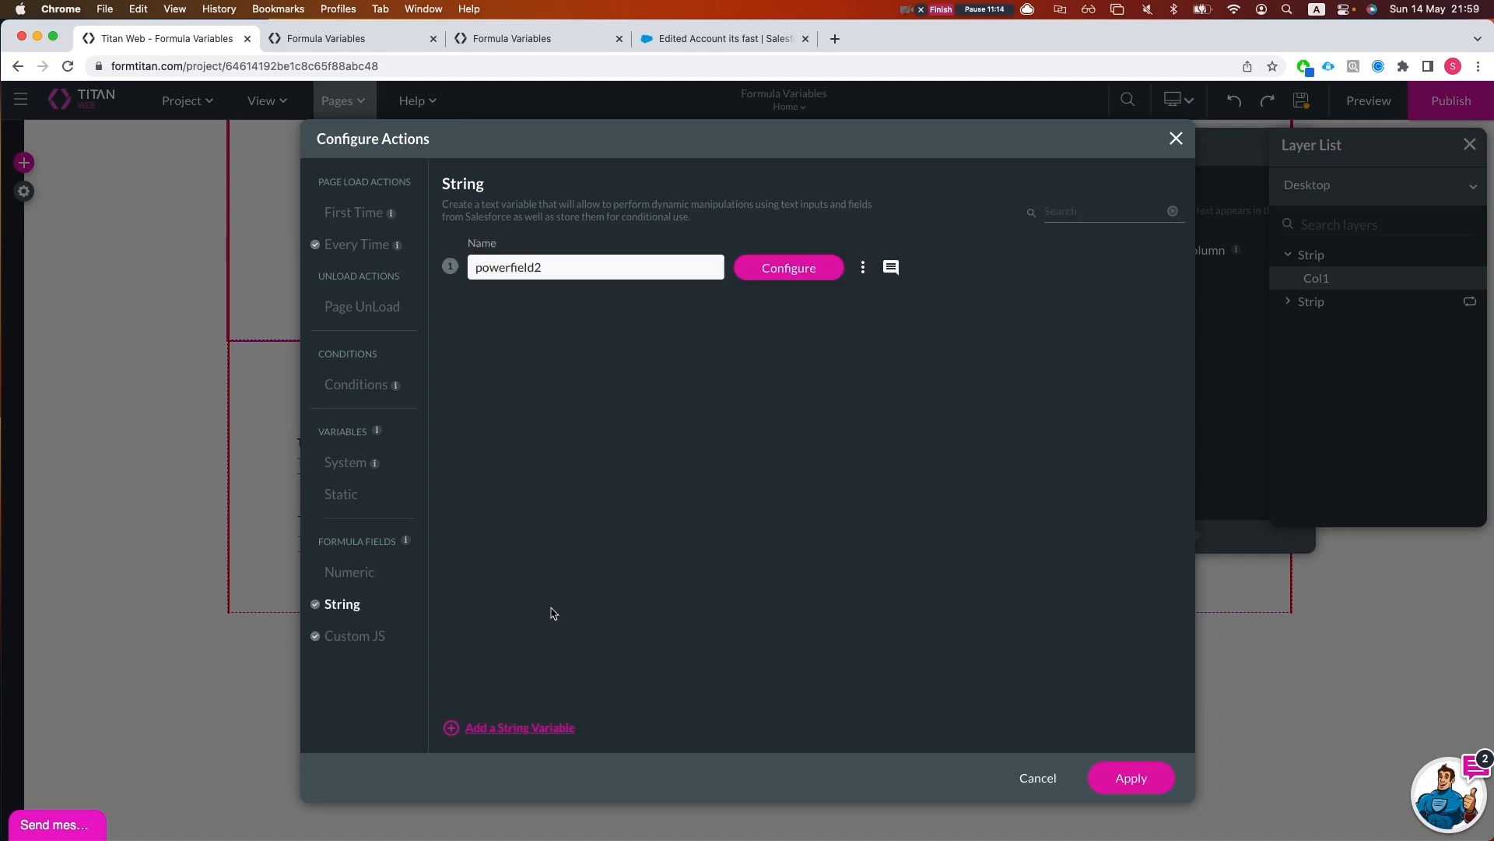
Configure the string variable powerfield2 to contain the repeating Text field1 followed by Text field2
click(751, 272)
click(609, 567)
text(text)
key(Return)
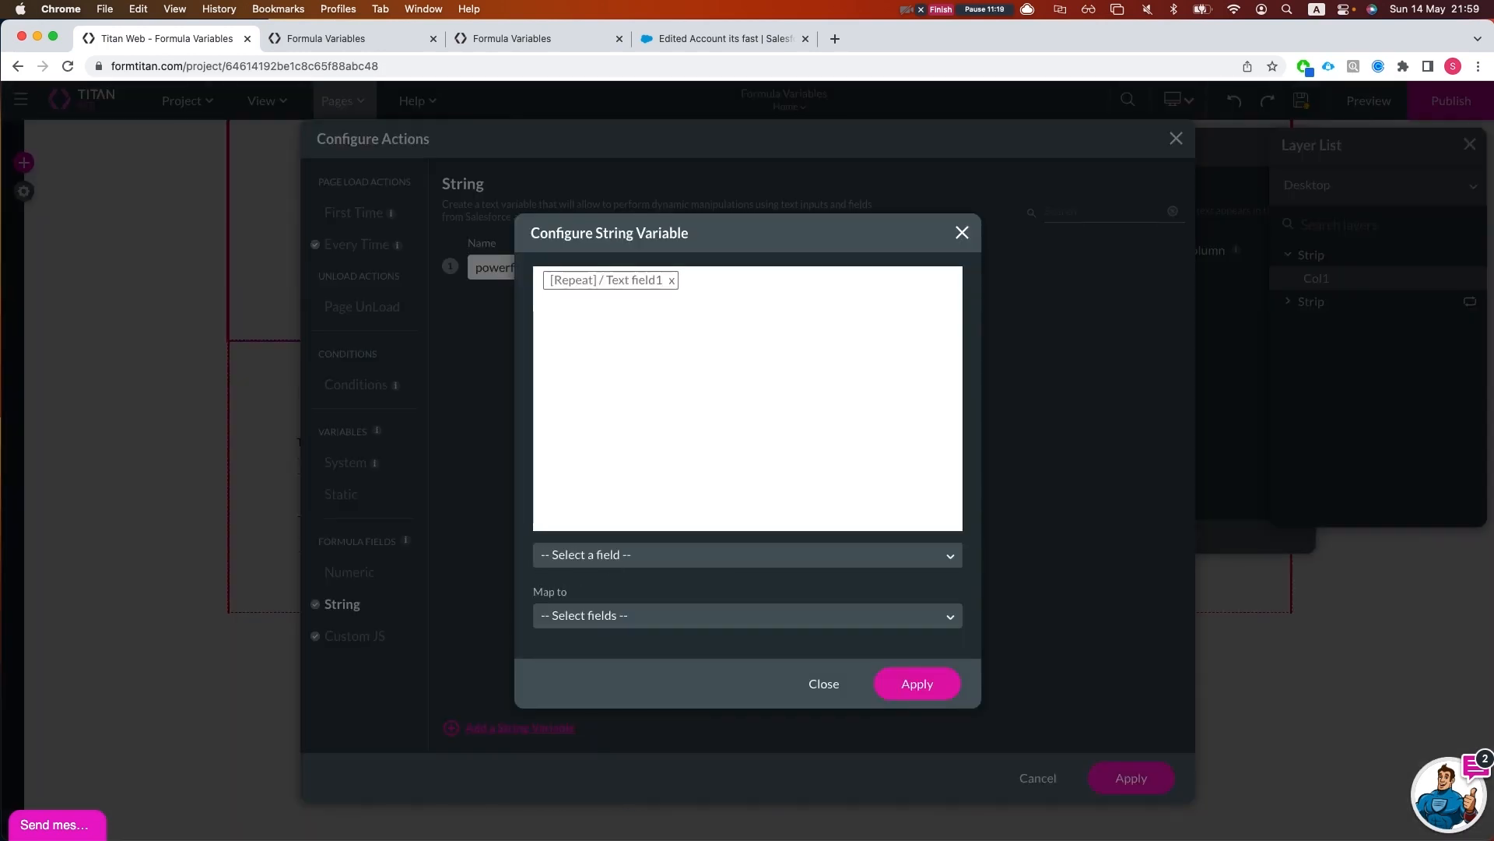
click(627, 555)
click(603, 588)
text(text)
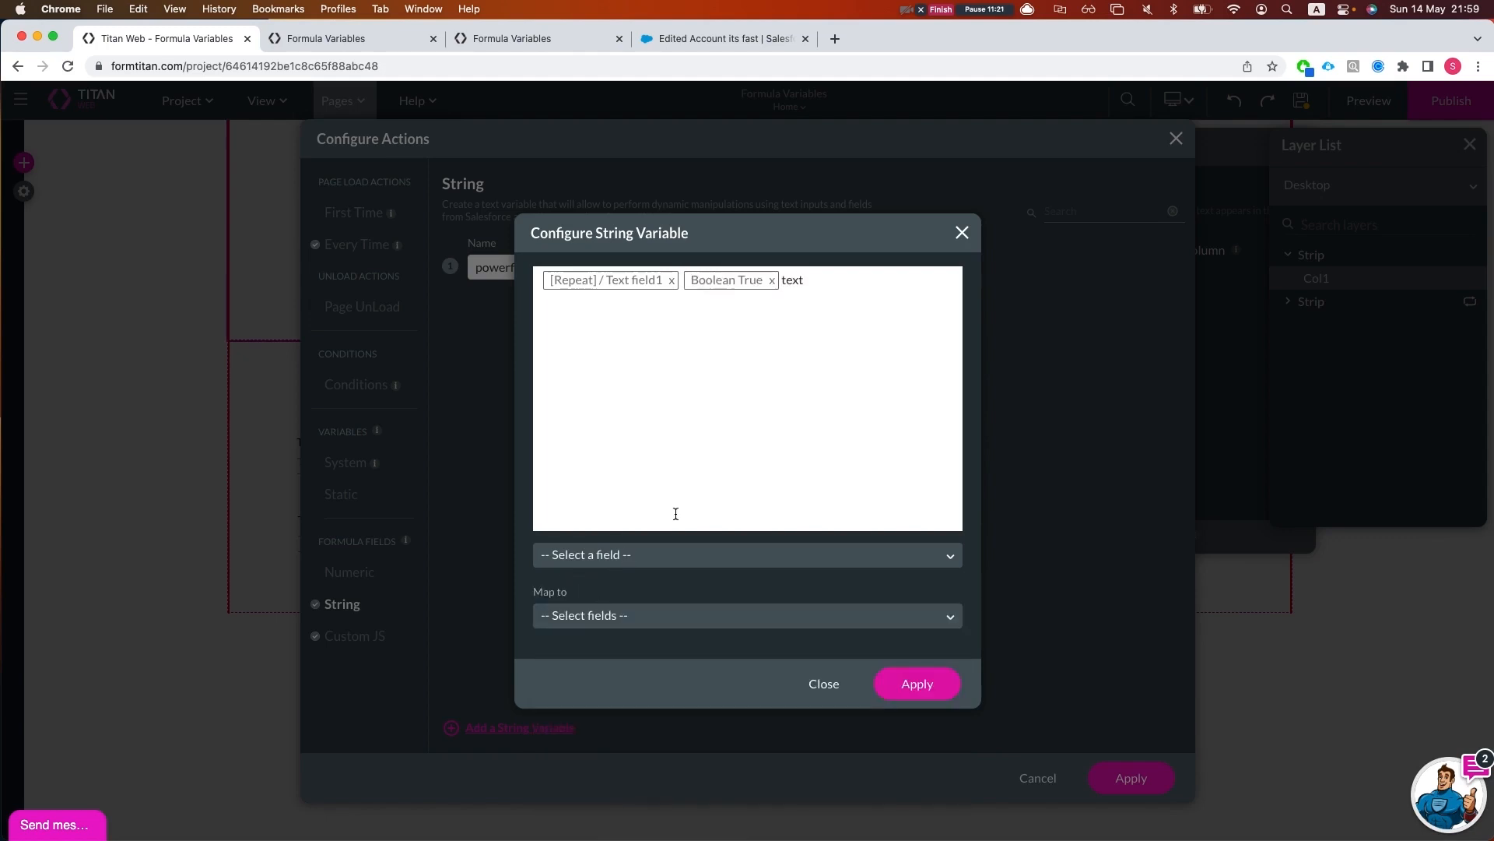
key(BackSpace)
click(640, 560)
text(text)
click(631, 640)
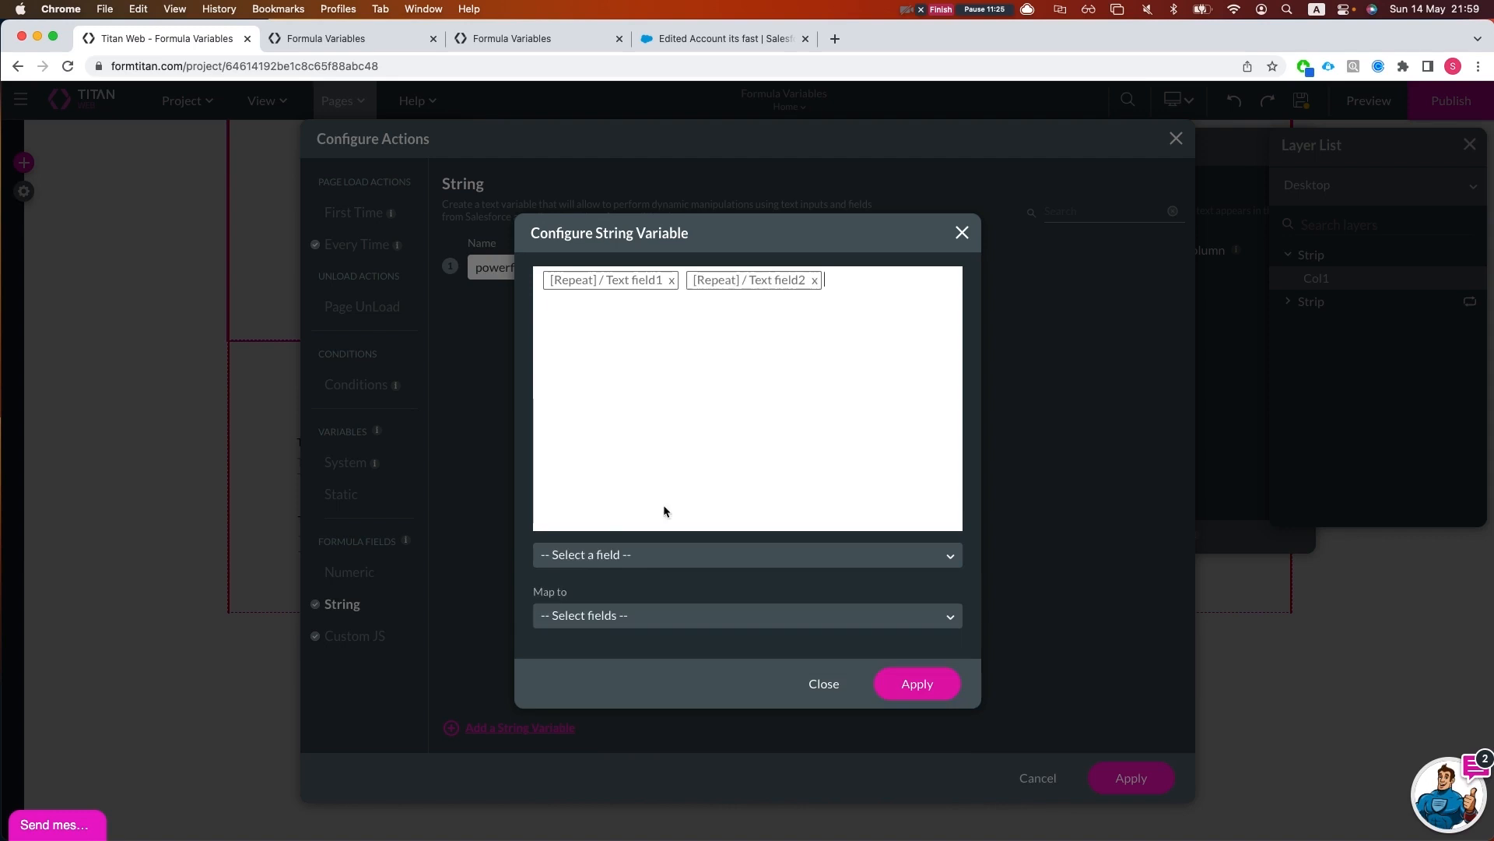
Label the two fields in the string formula by inserting "firstname:" before Text field1 and "lastname:" before Text field2
click(687, 282)
key(BackSpace)
key(BackSpace)
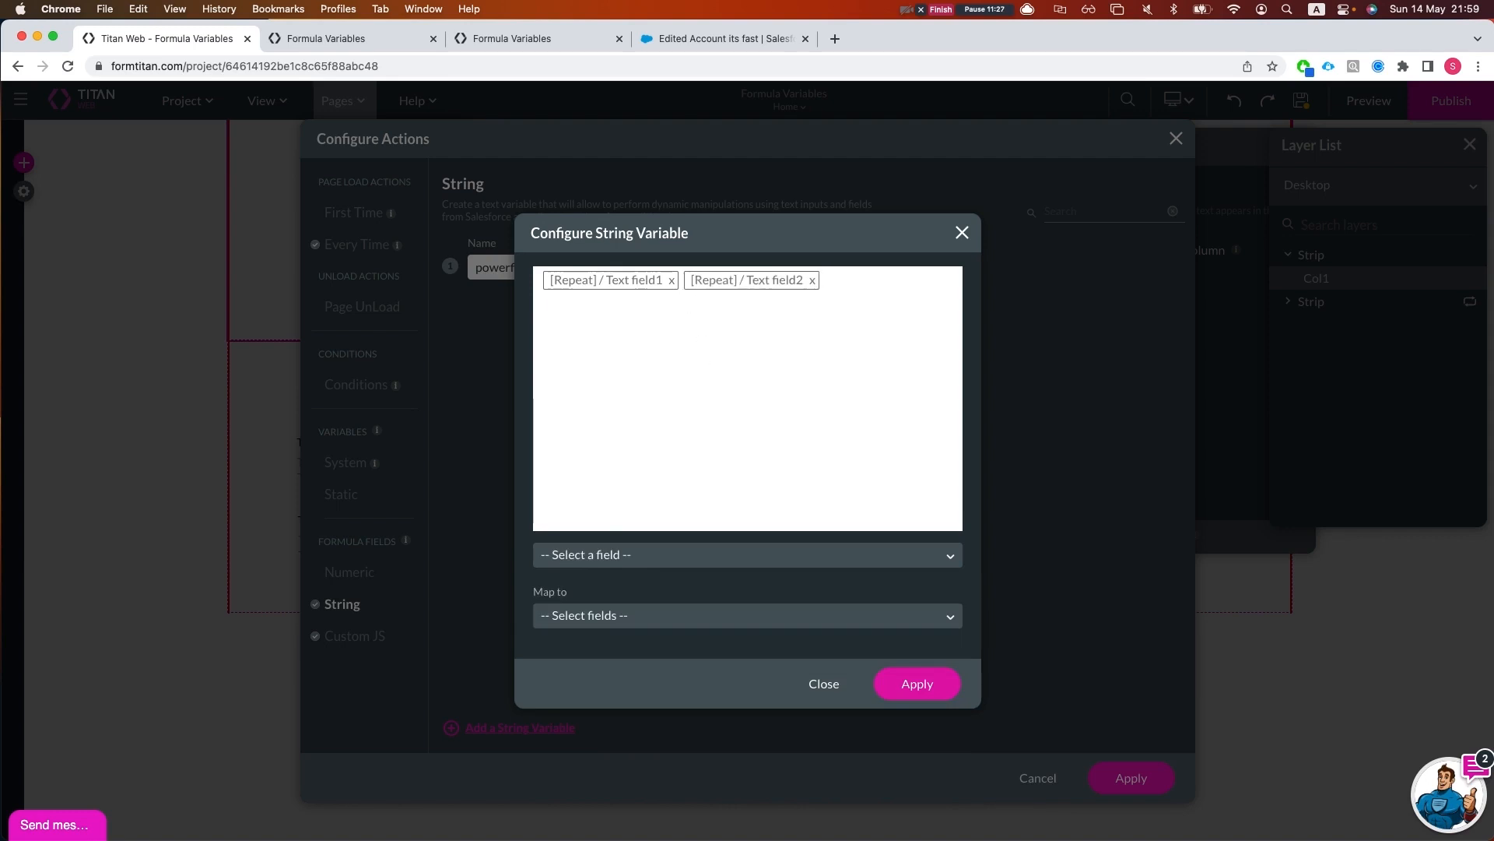
text(,)
key(BackSpace)
text(lastna)
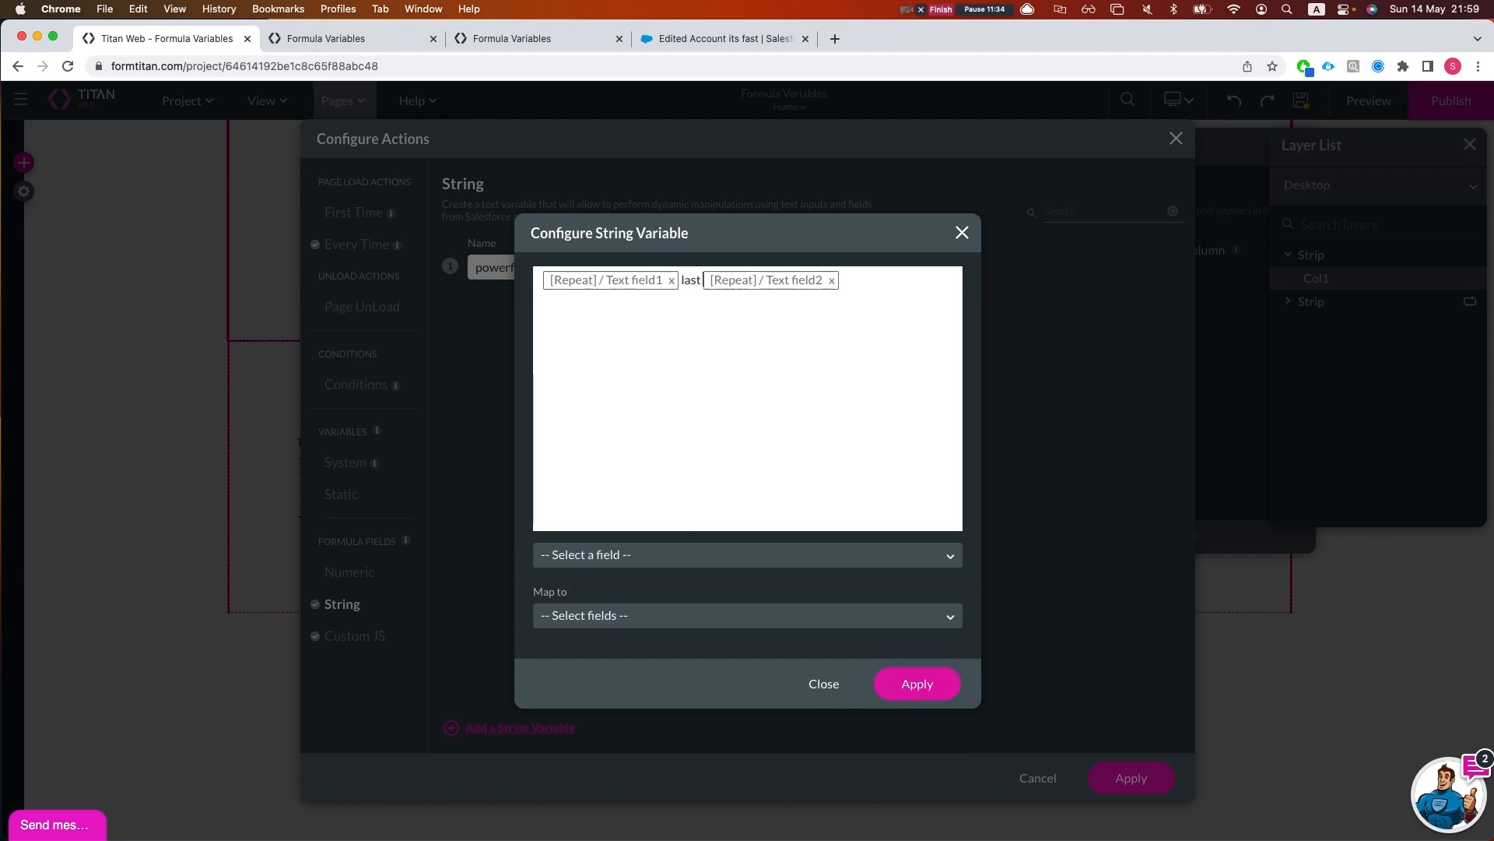
text(me:)
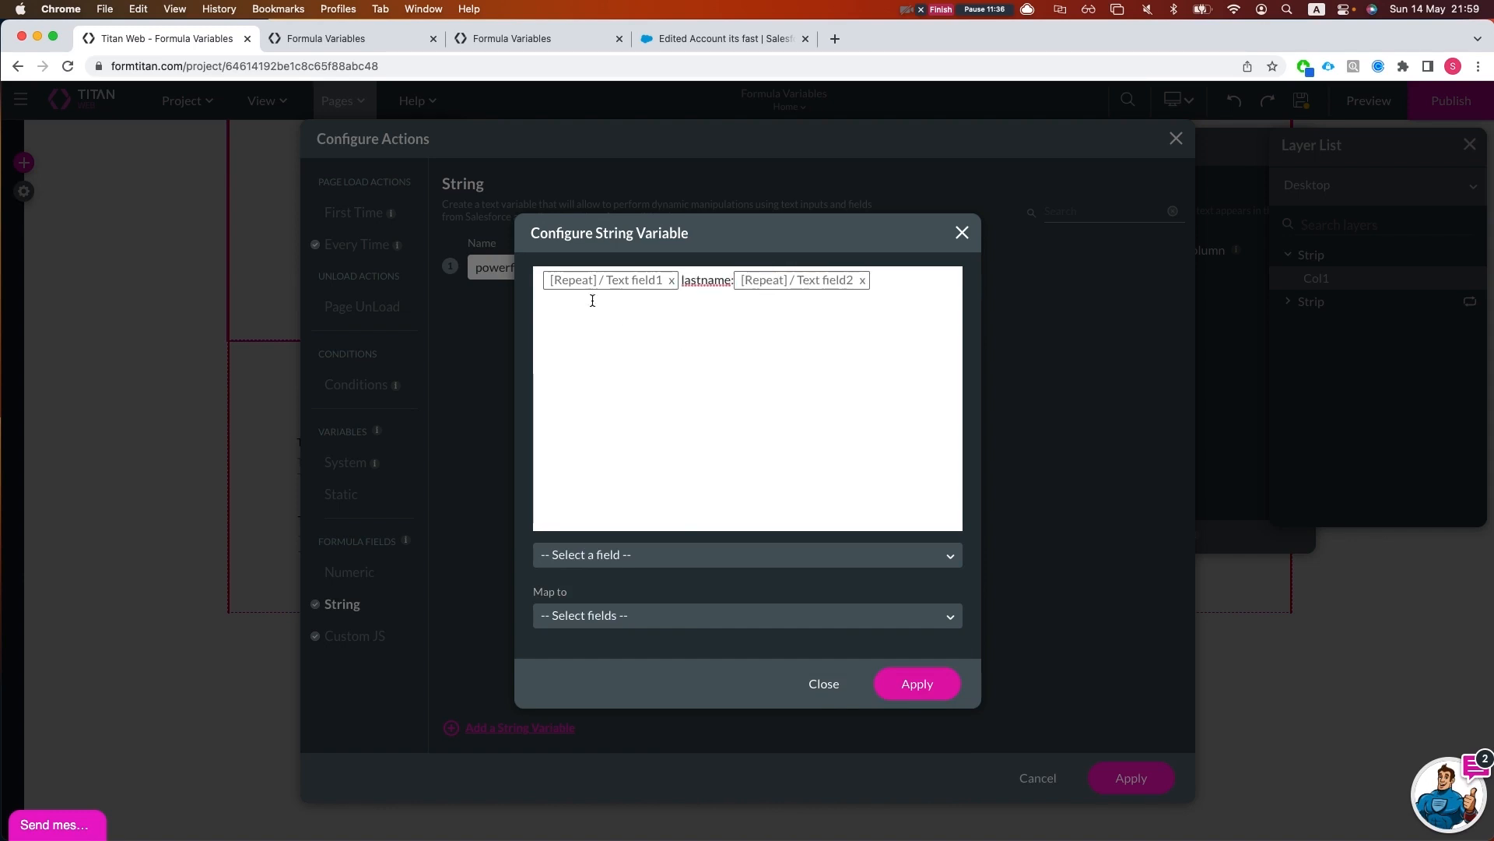
text(firstname:)
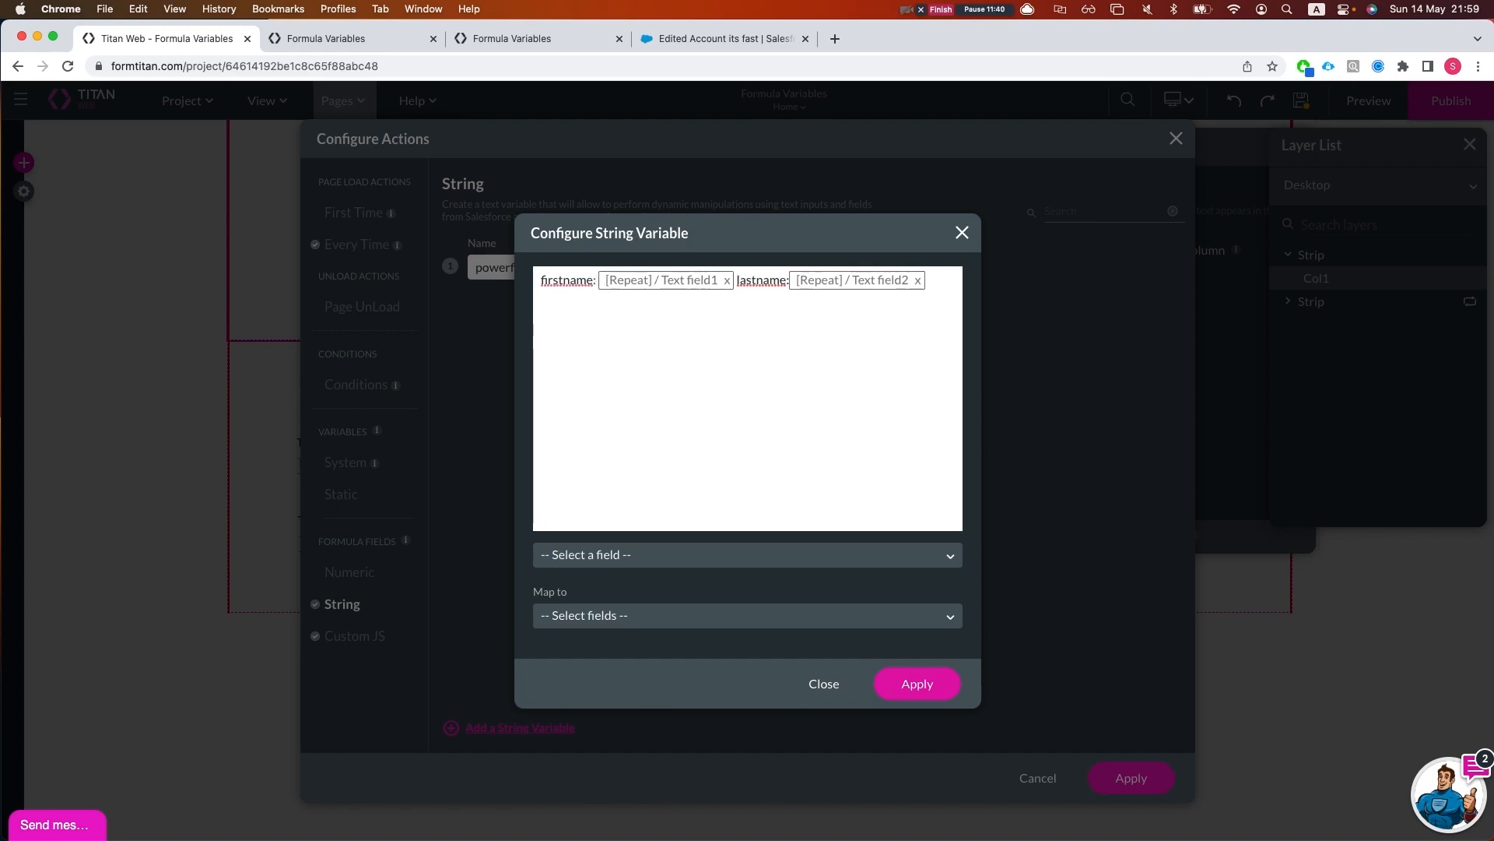
Append the text "email" and the repeating Email field to the string formula, apply the page actions and save the project
click(938, 292)
text(email)
click(820, 552)
text(emai)
click(778, 612)
click(923, 683)
click(1132, 778)
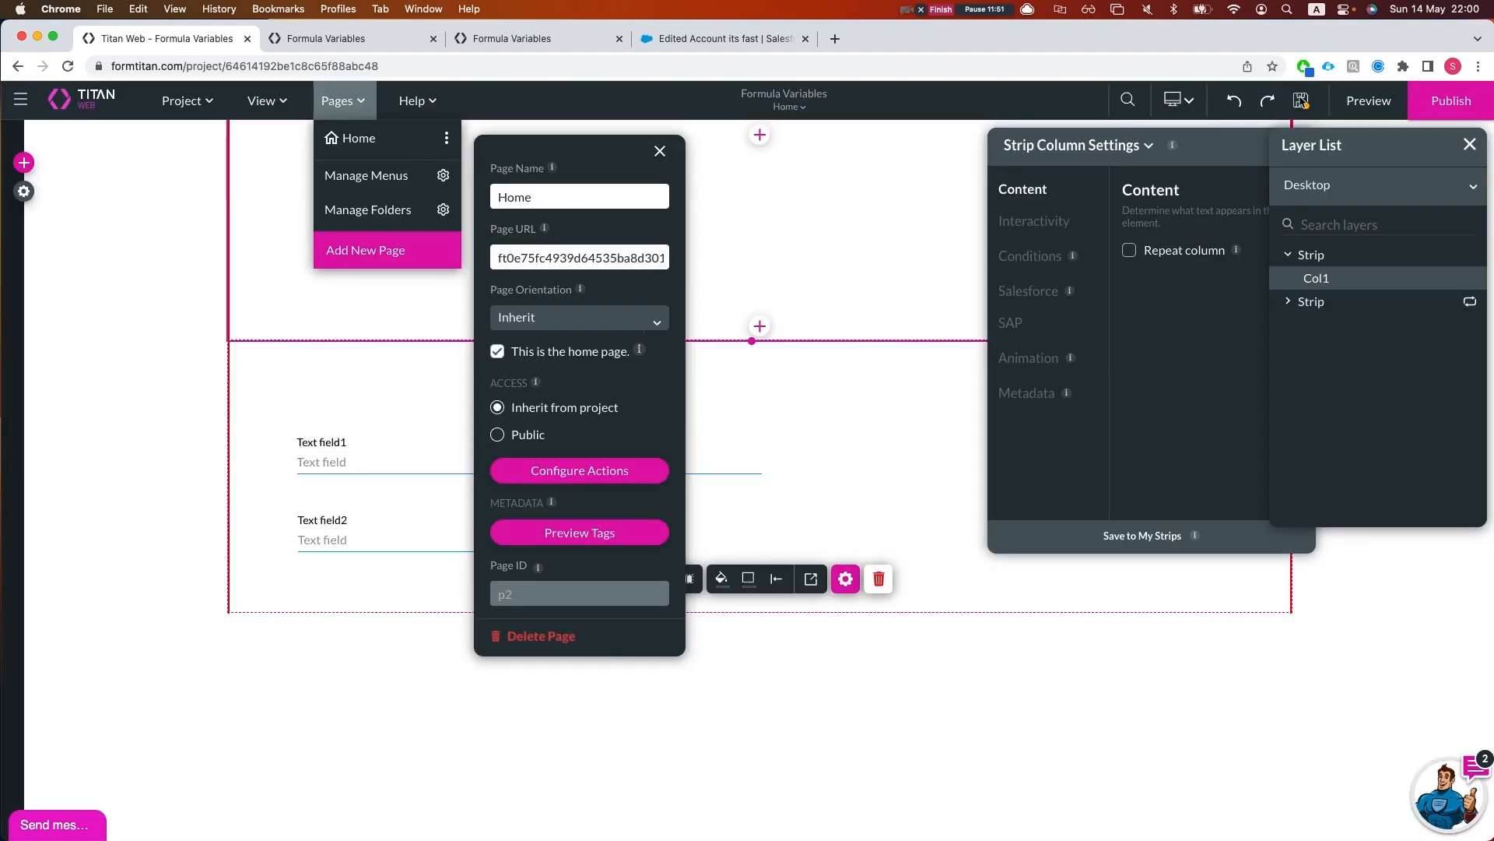
click(1300, 102)
Reload the project preview and examine the value of powerfield2 in the debug view
click(310, 39)
key(super+r)
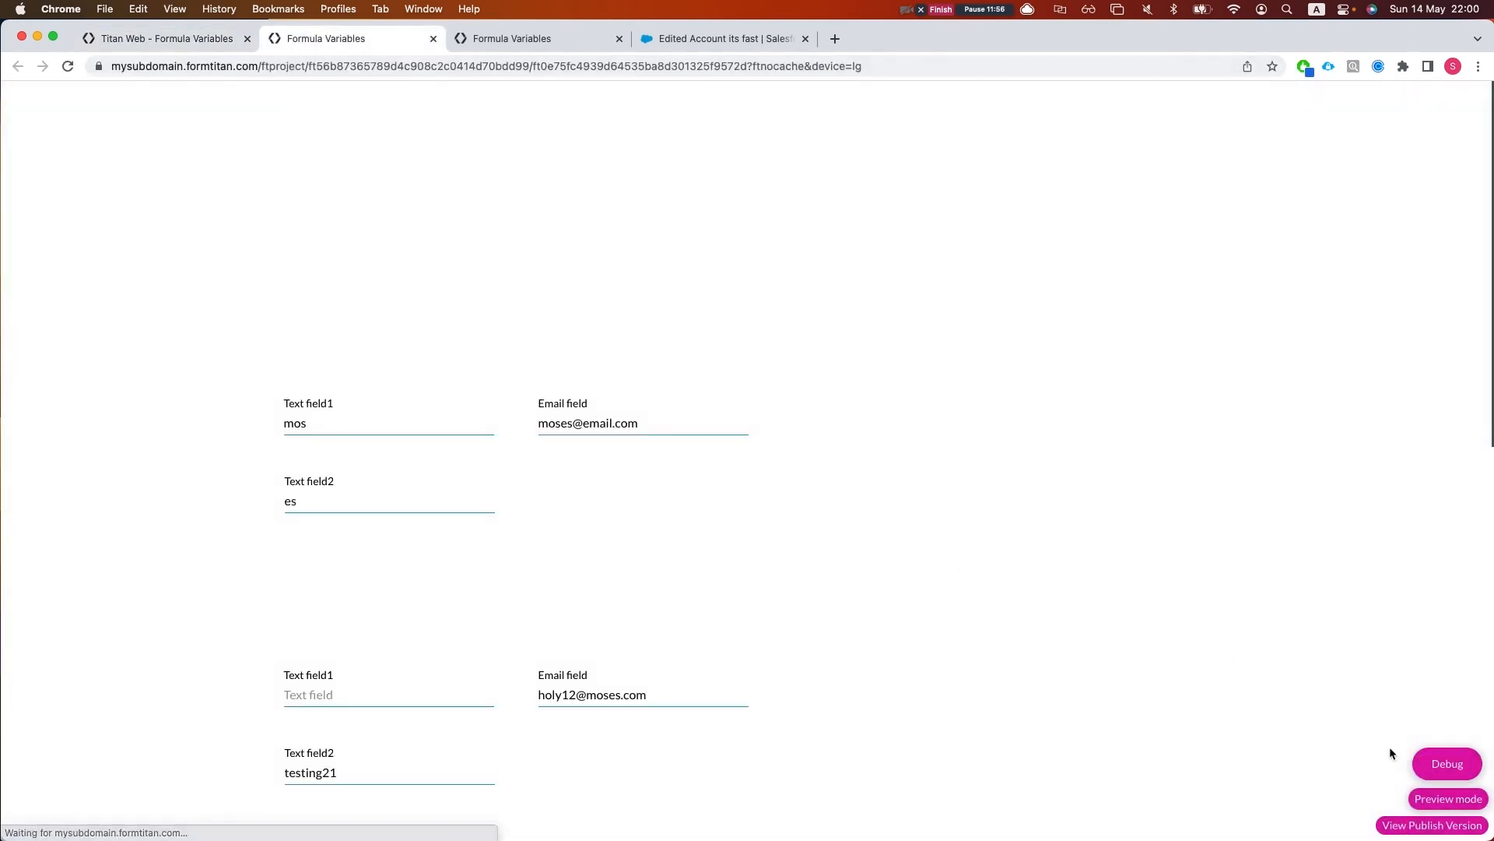
click(1442, 765)
triple_click(949, 450)
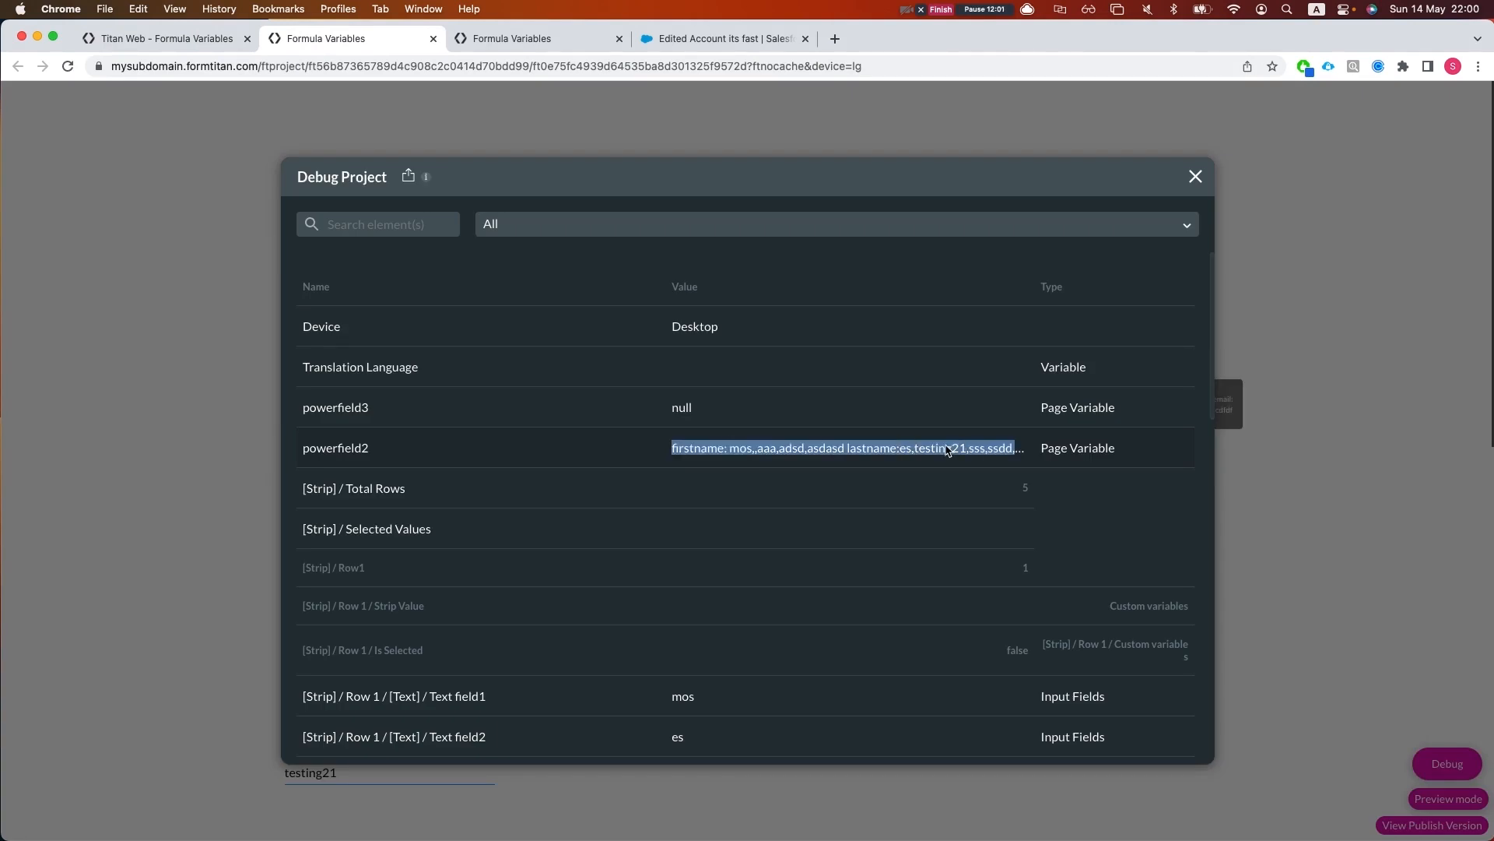
Paste the copied powerfield2 value into a new browser tab to read it in full, and close that tab and the debug view
click(834, 38)
key(super+v)
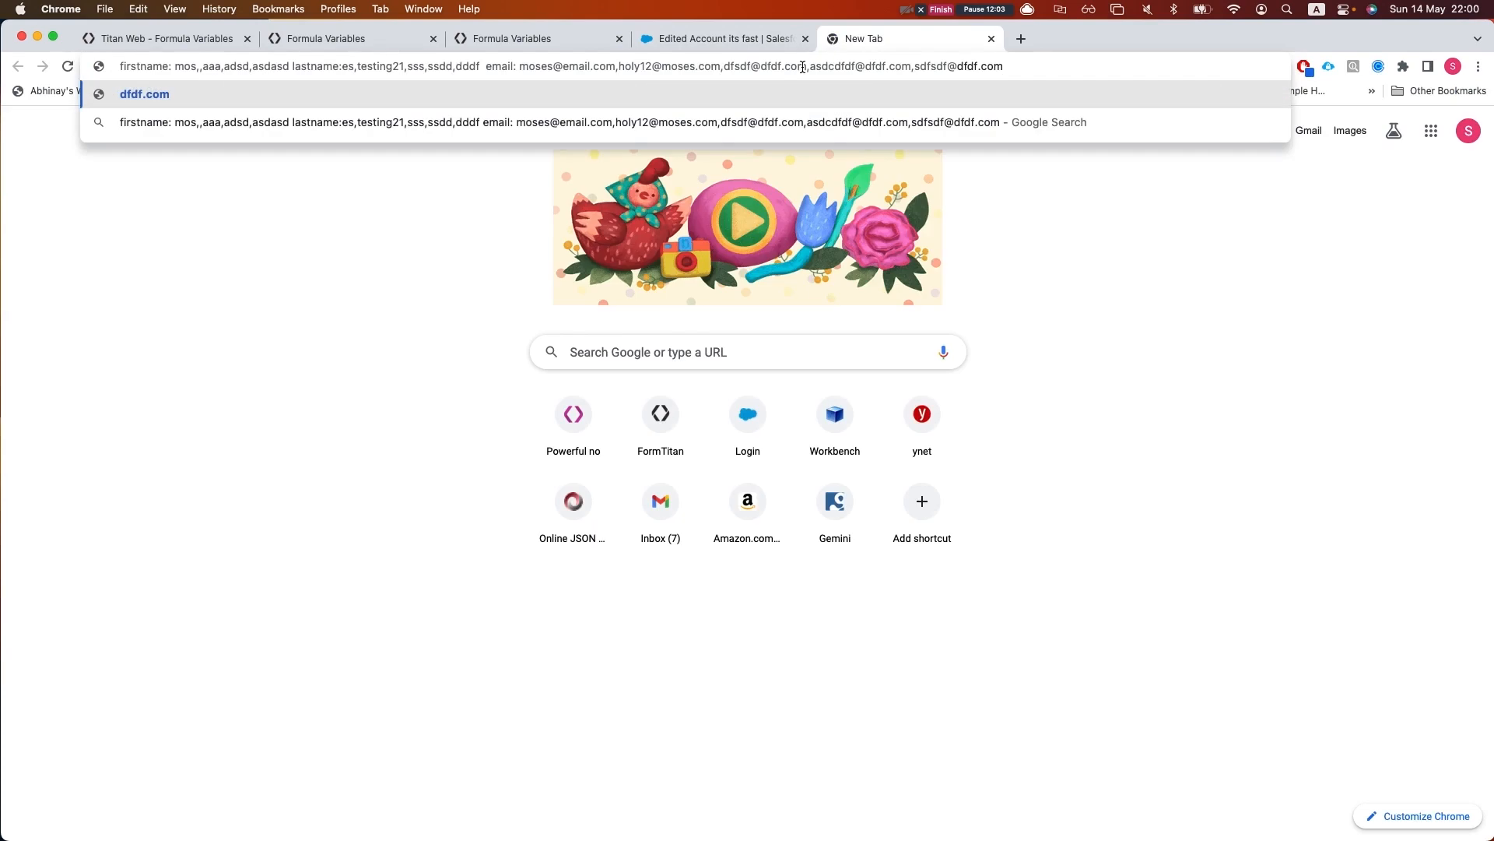
drag(1036, 69, 169, 54)
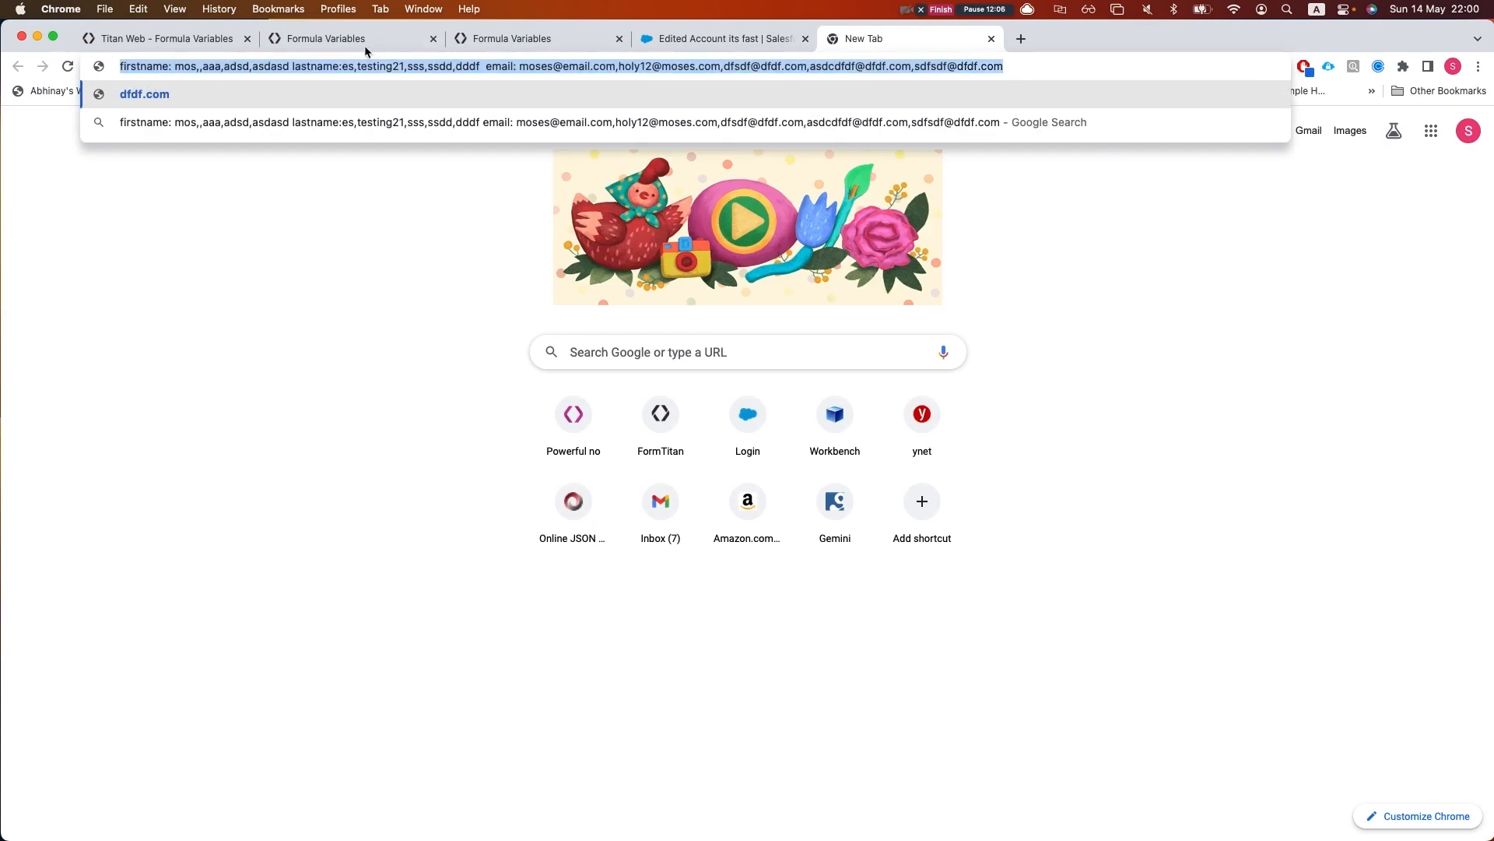
key(super+w)
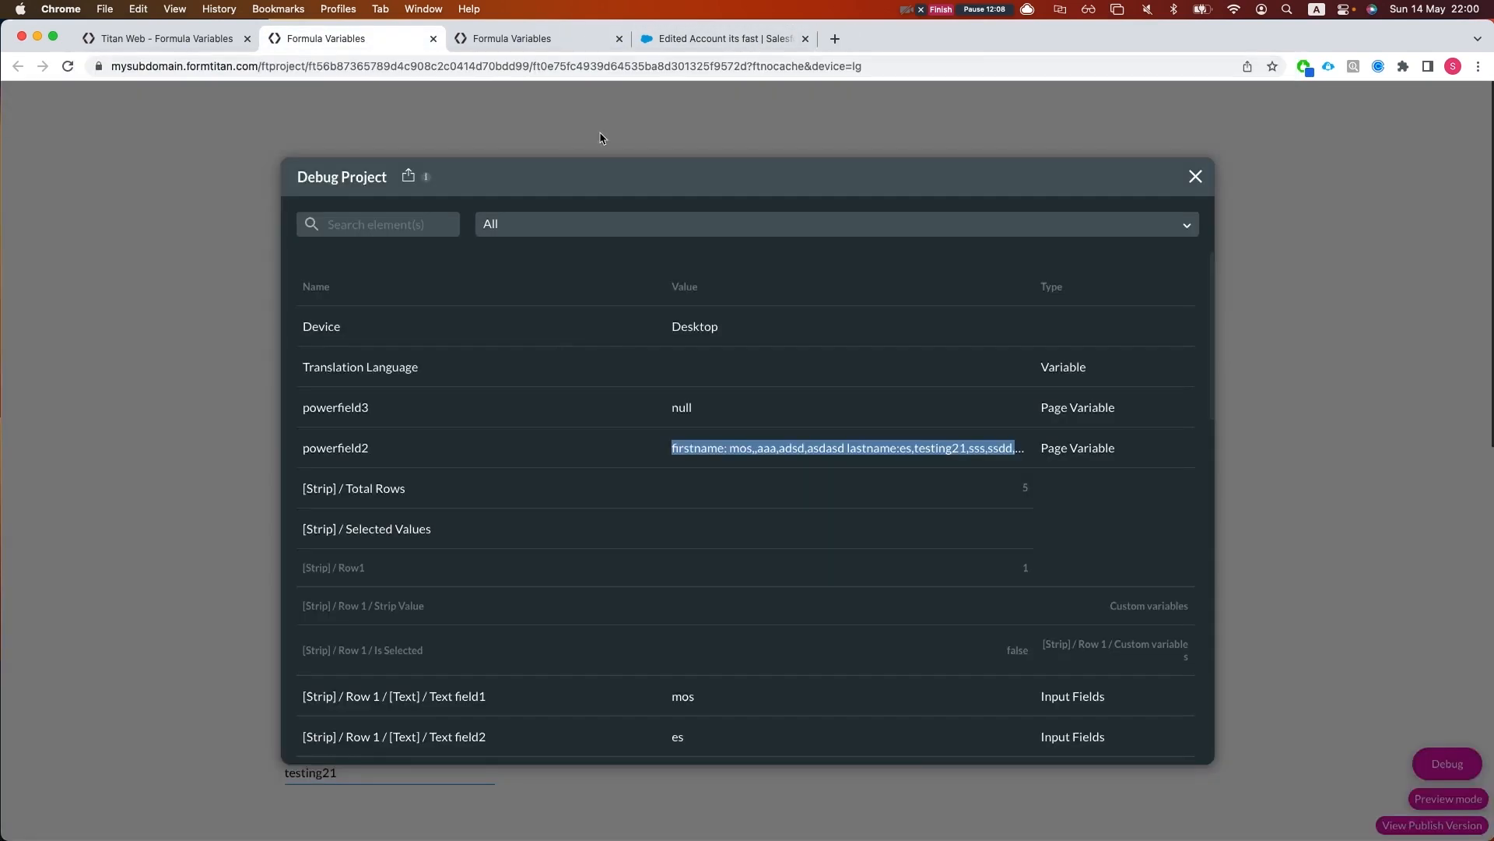
click(1195, 179)
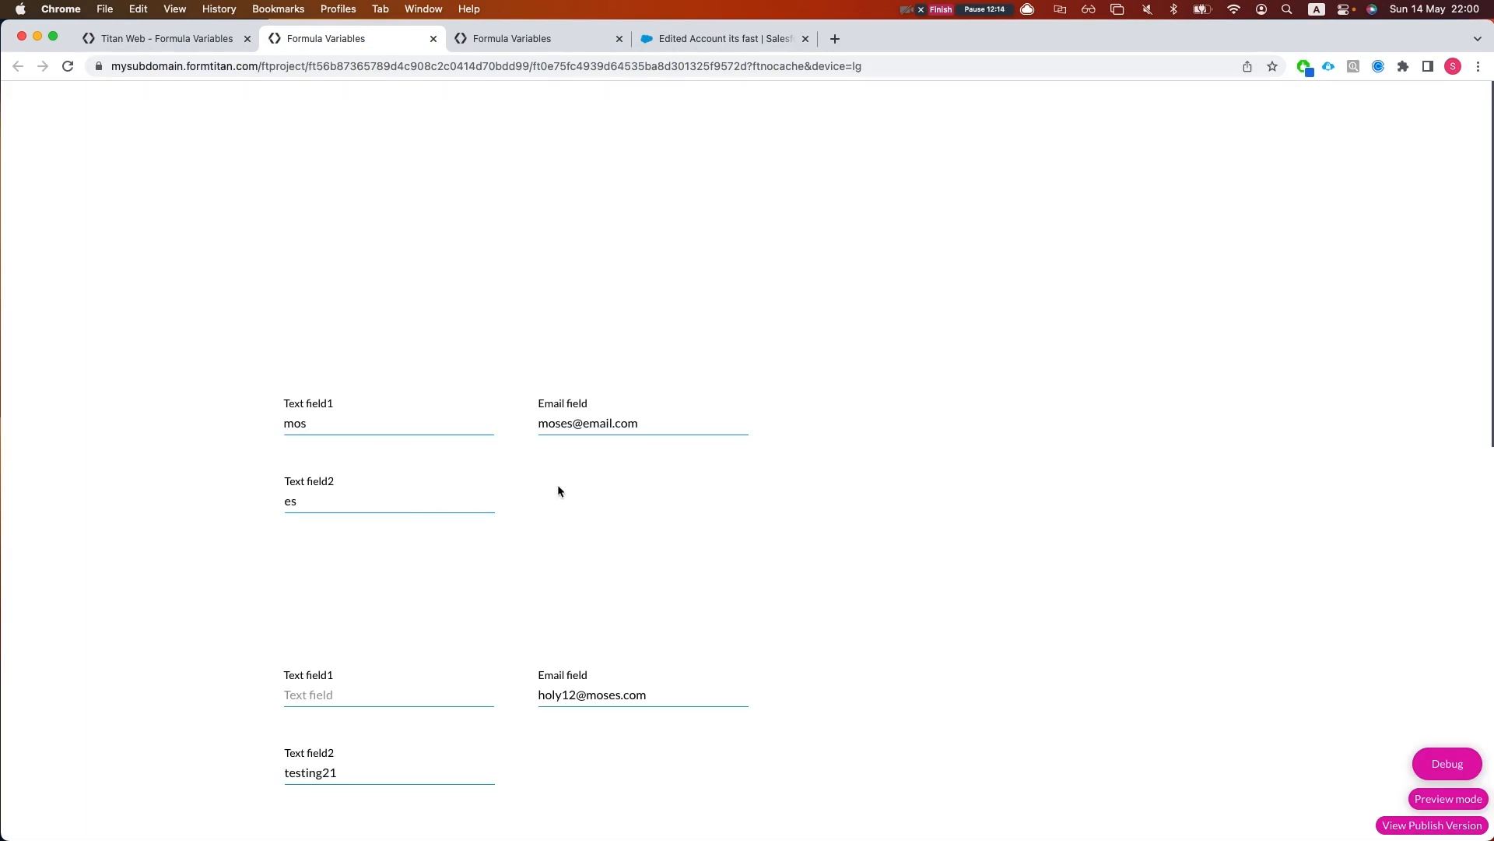
Return to the project editor and increase the height of the empty strip above the repeating strip
click(148, 39)
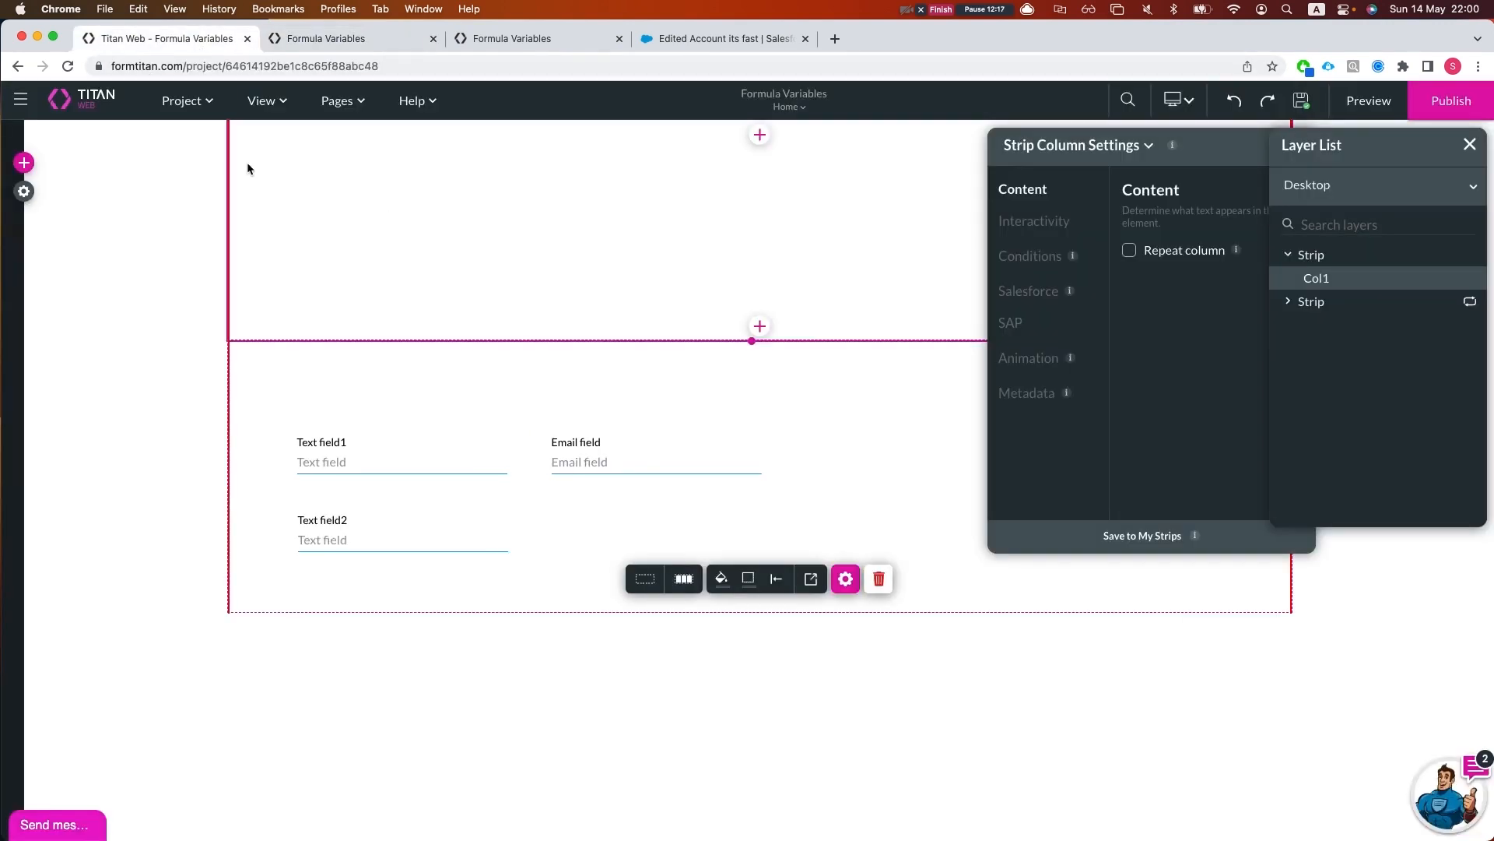
click(752, 375)
click(741, 337)
drag(752, 340, 751, 458)
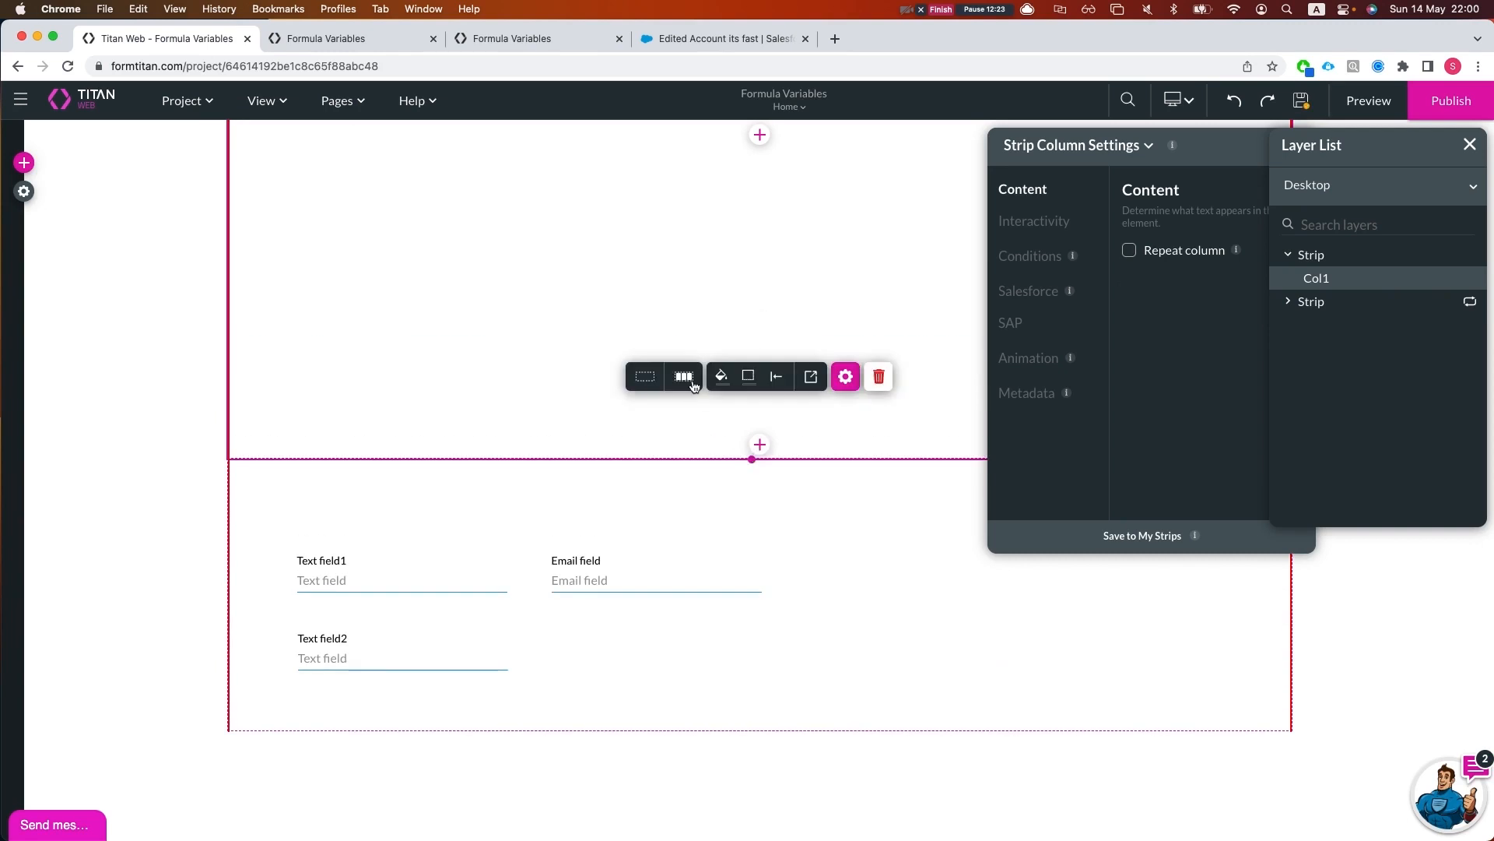
Add a Power Table to the empty upper strip and set its Salesforce source to the Opportunity object
click(23, 162)
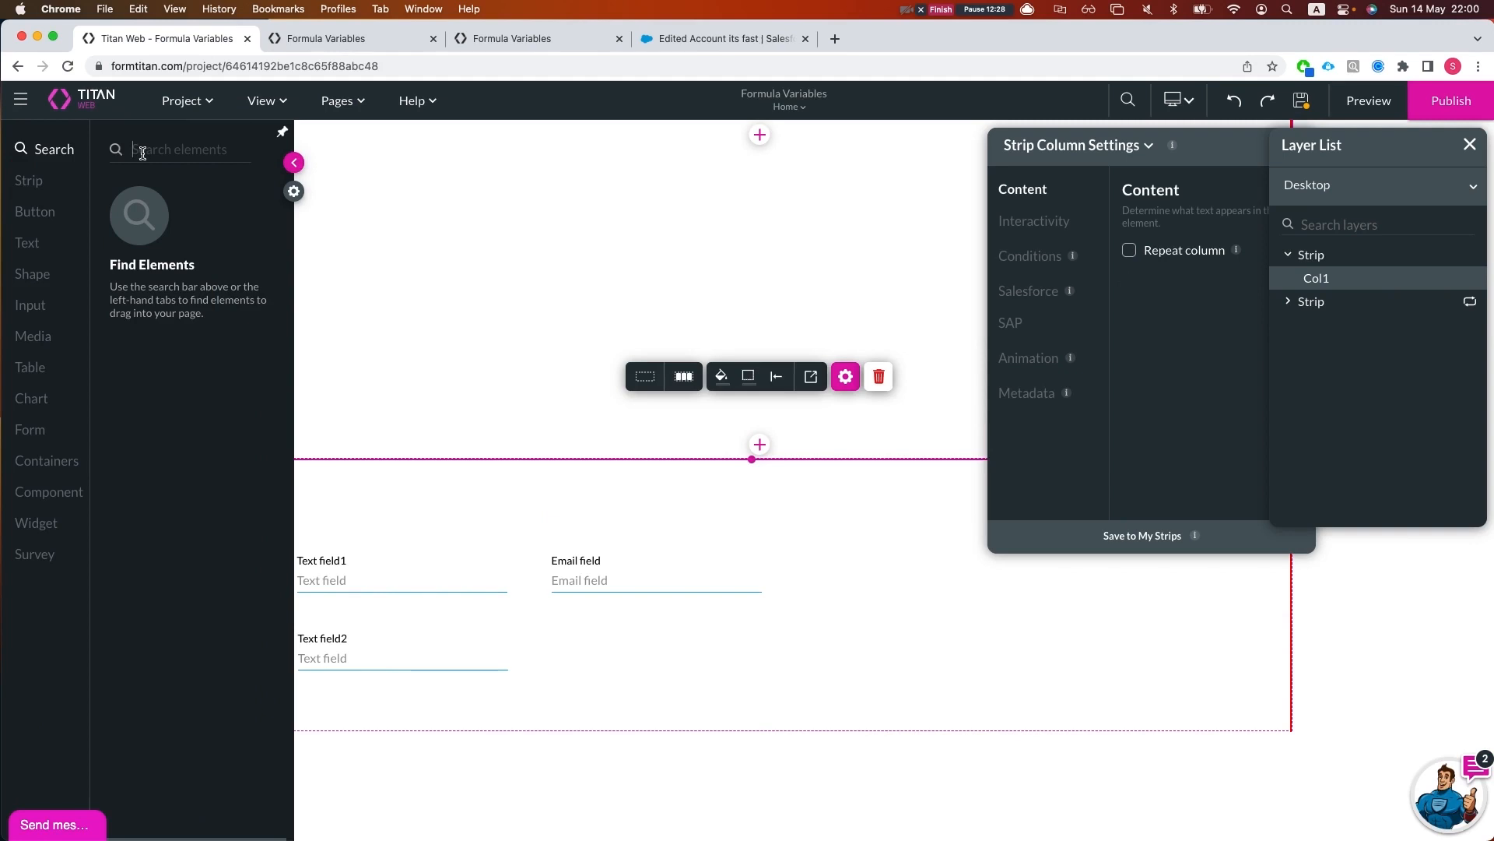
text(table)
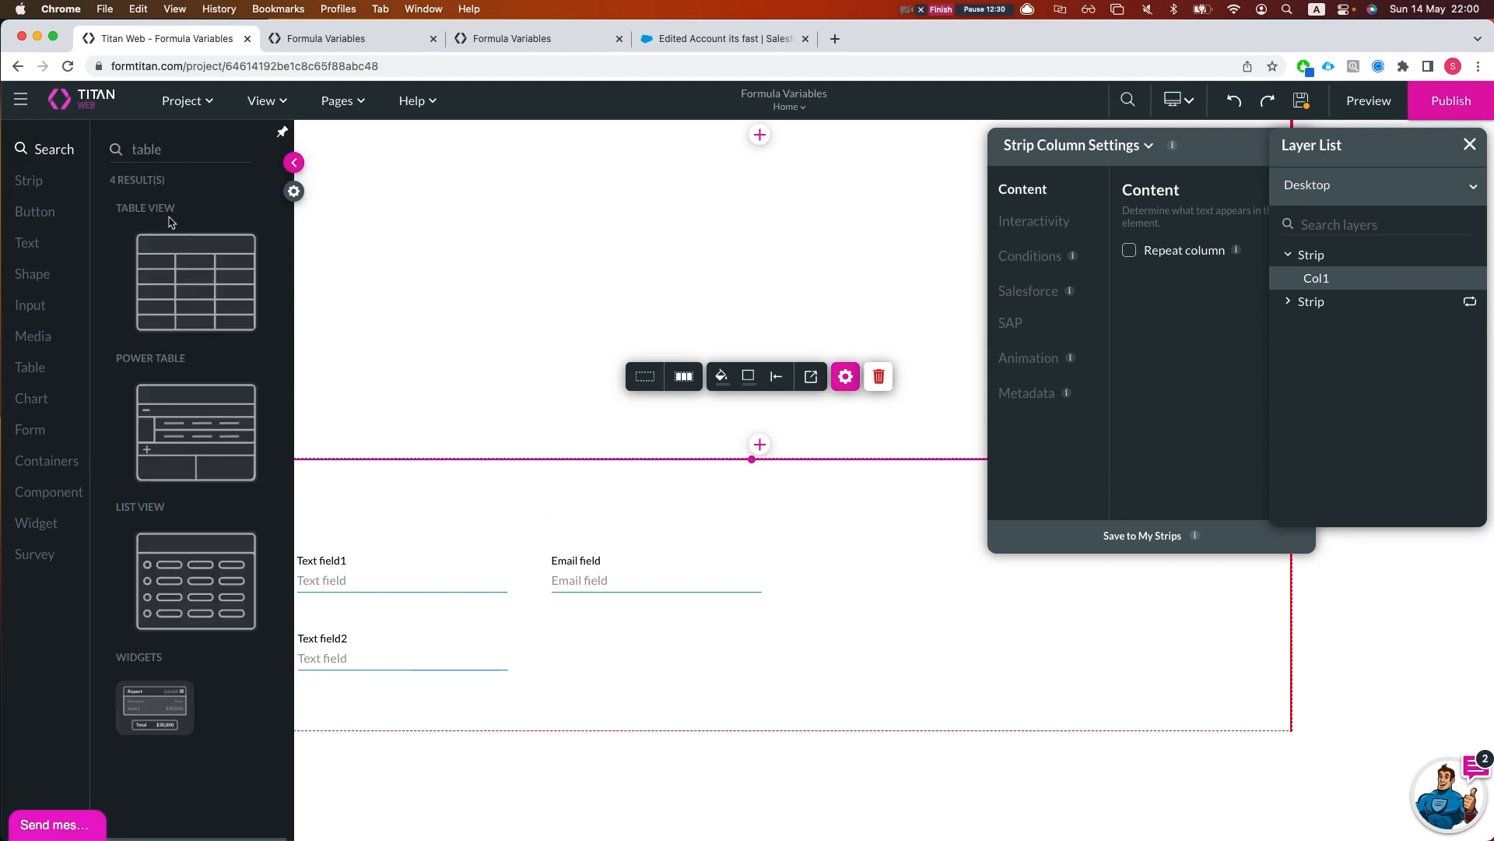
drag(187, 408, 498, 261)
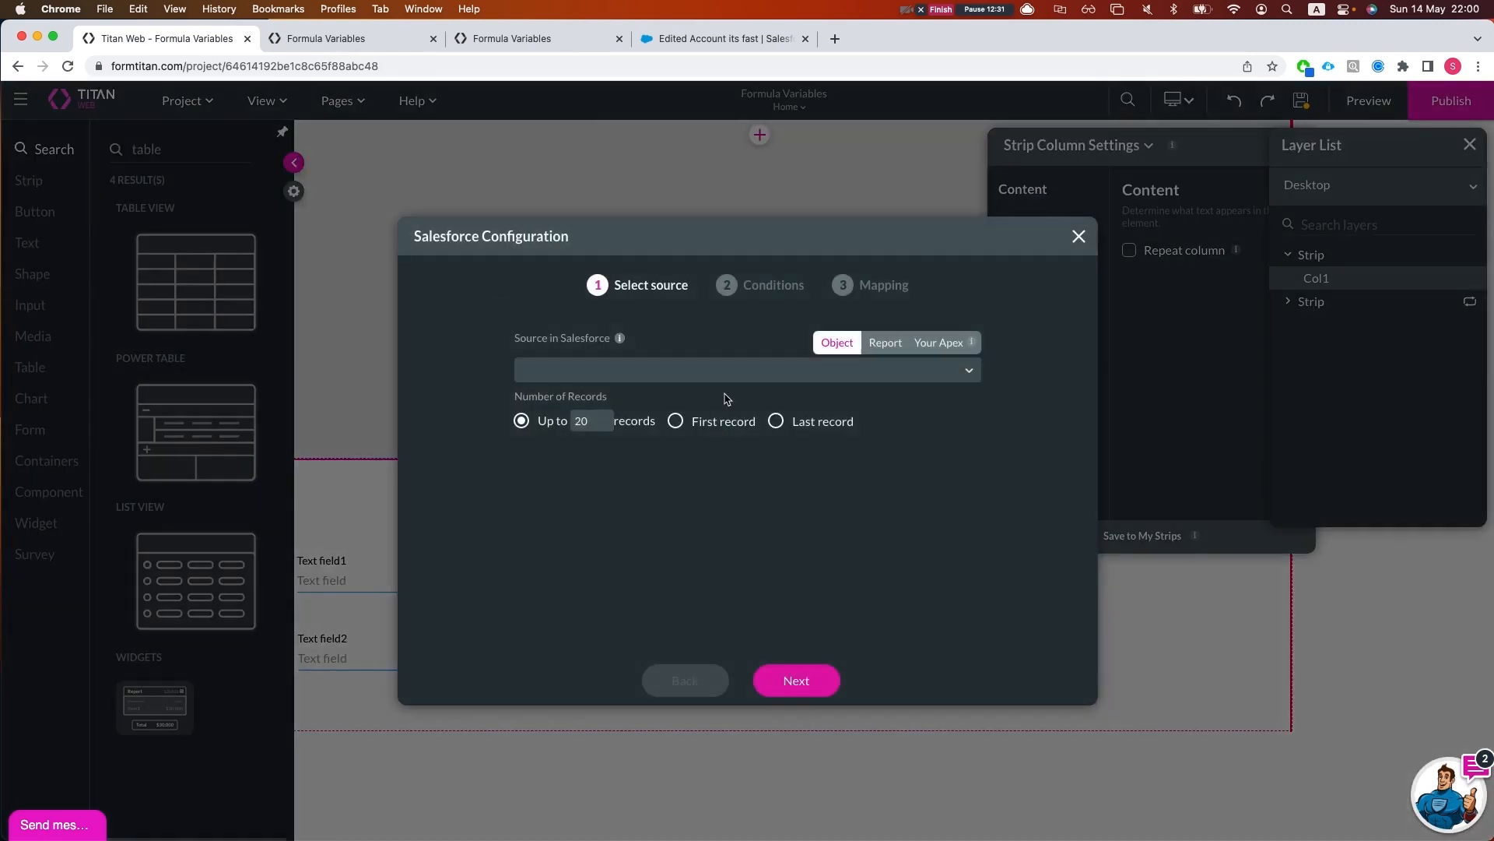
click(786, 373)
text(oppo)
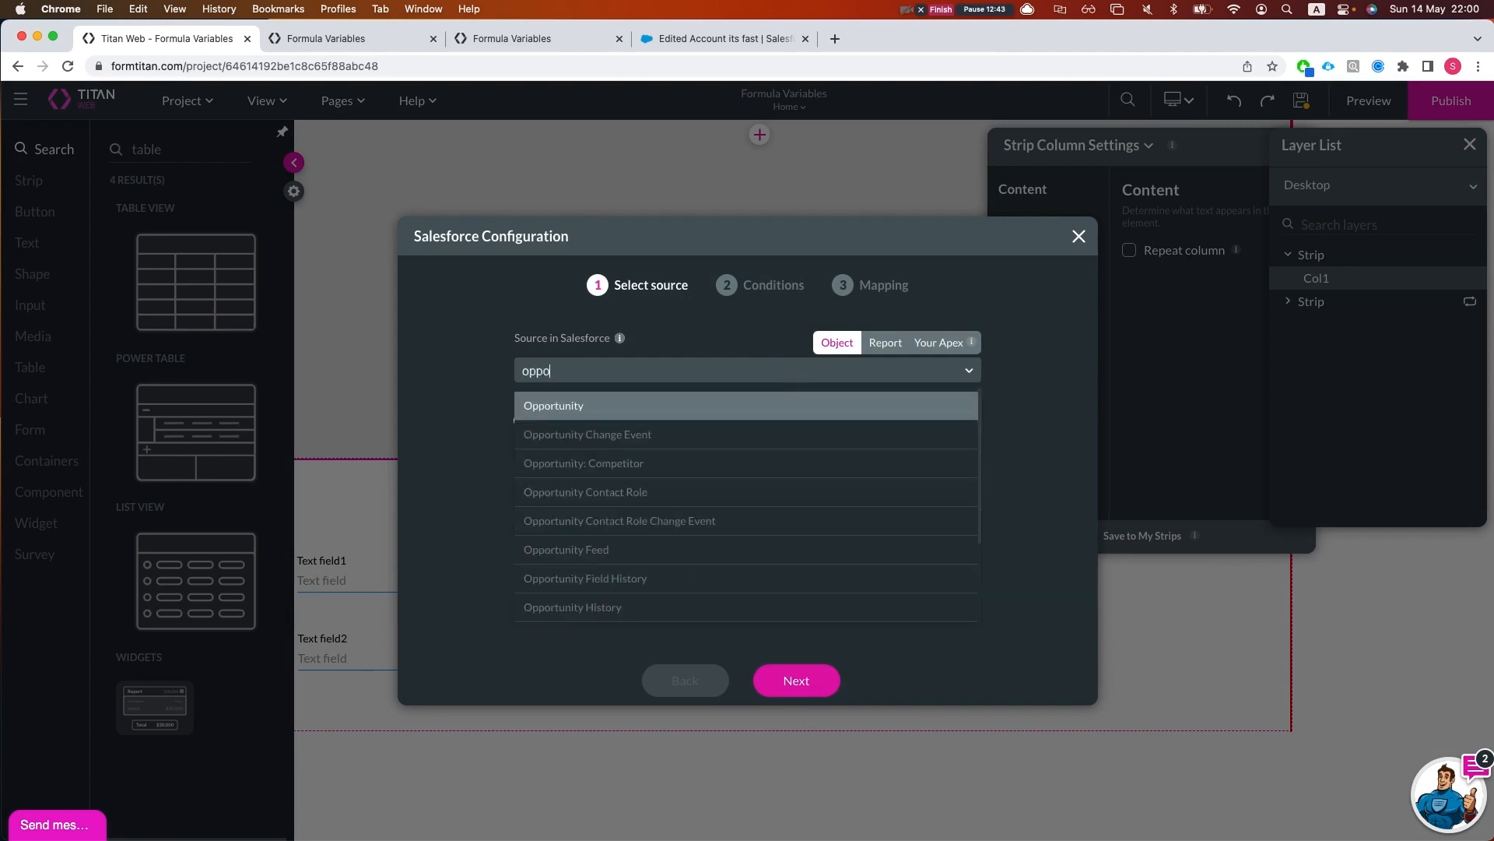
key(Return)
click(796, 680)
Set the table's Salesforce condition to Amount Greater than the static value 0
click(542, 378)
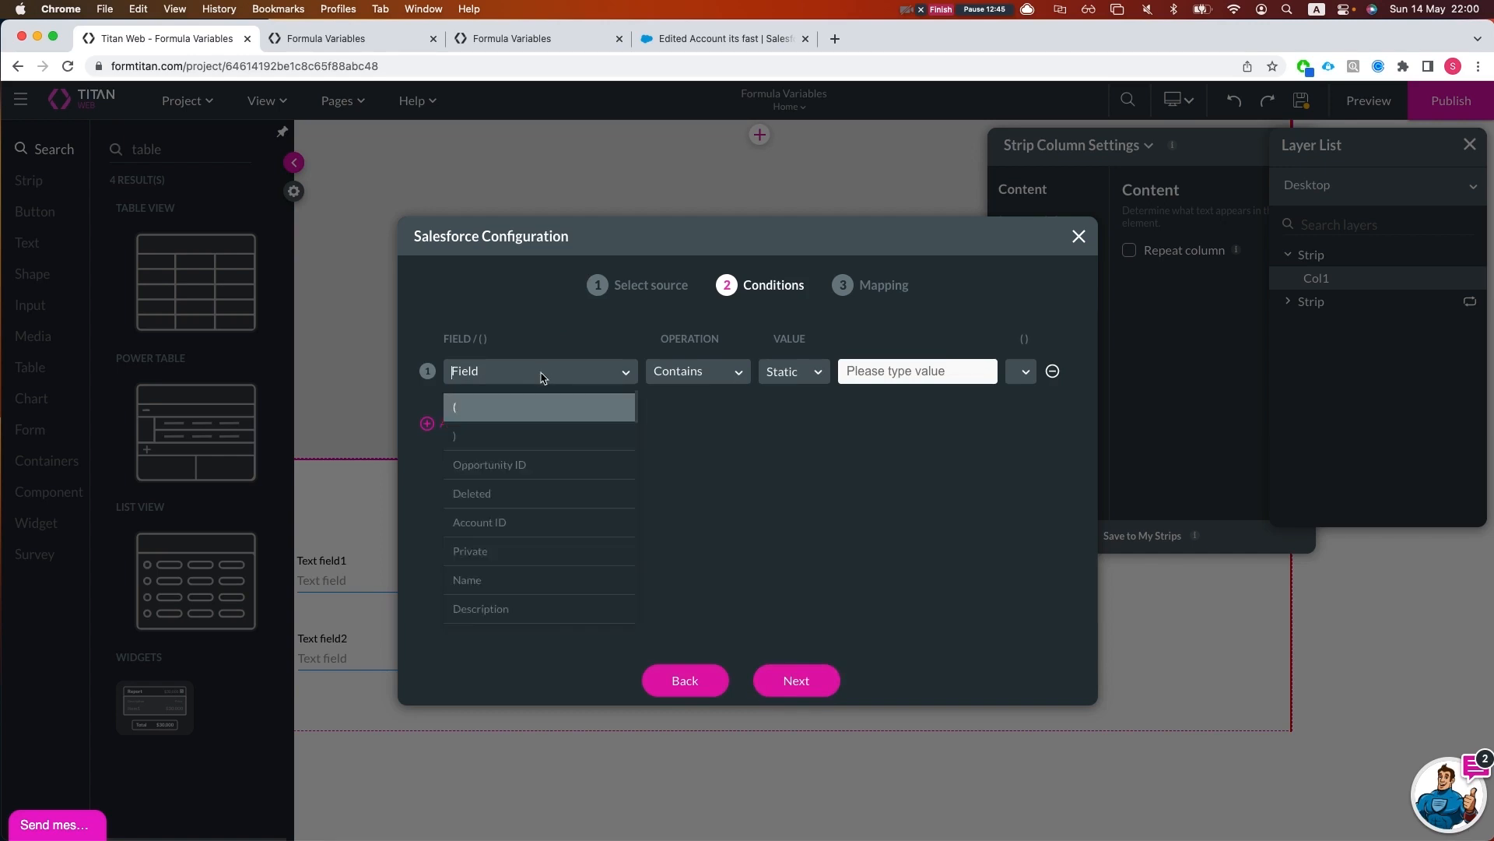
text(amo)
key(Return)
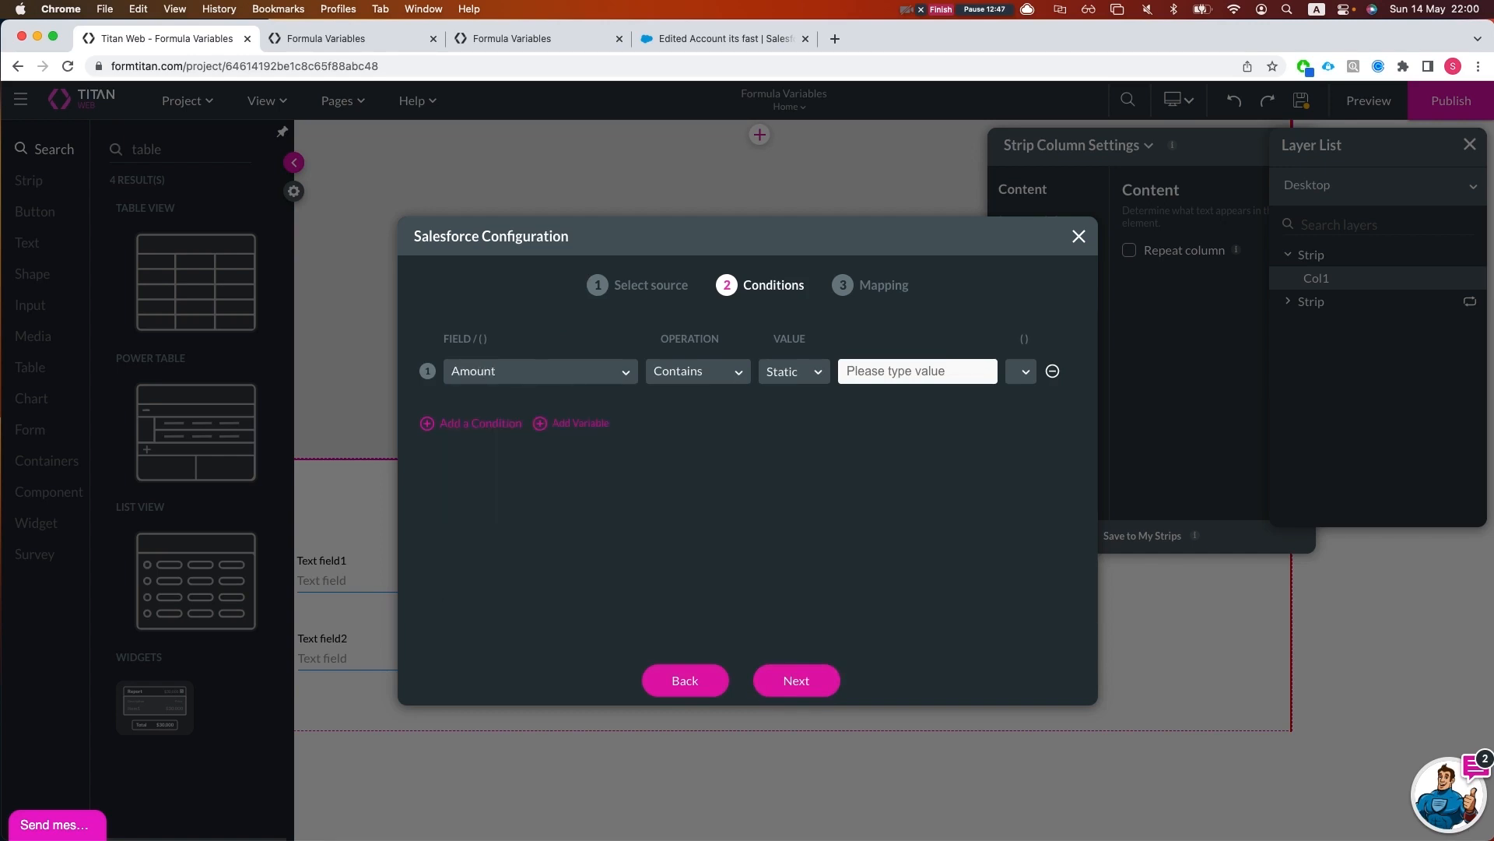
click(673, 377)
text(grea)
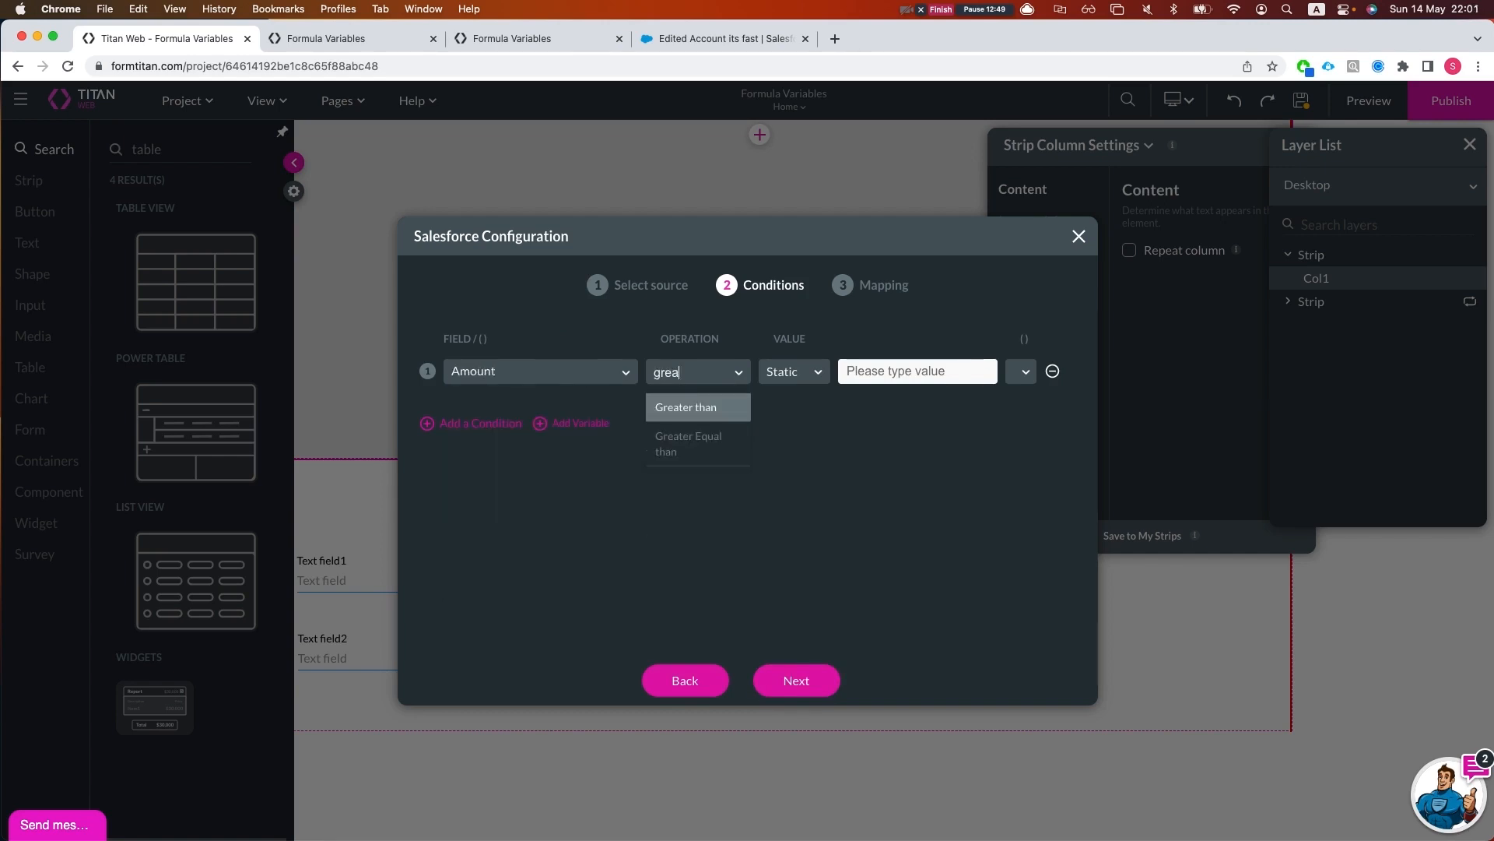
text(t)
click(686, 407)
click(892, 374)
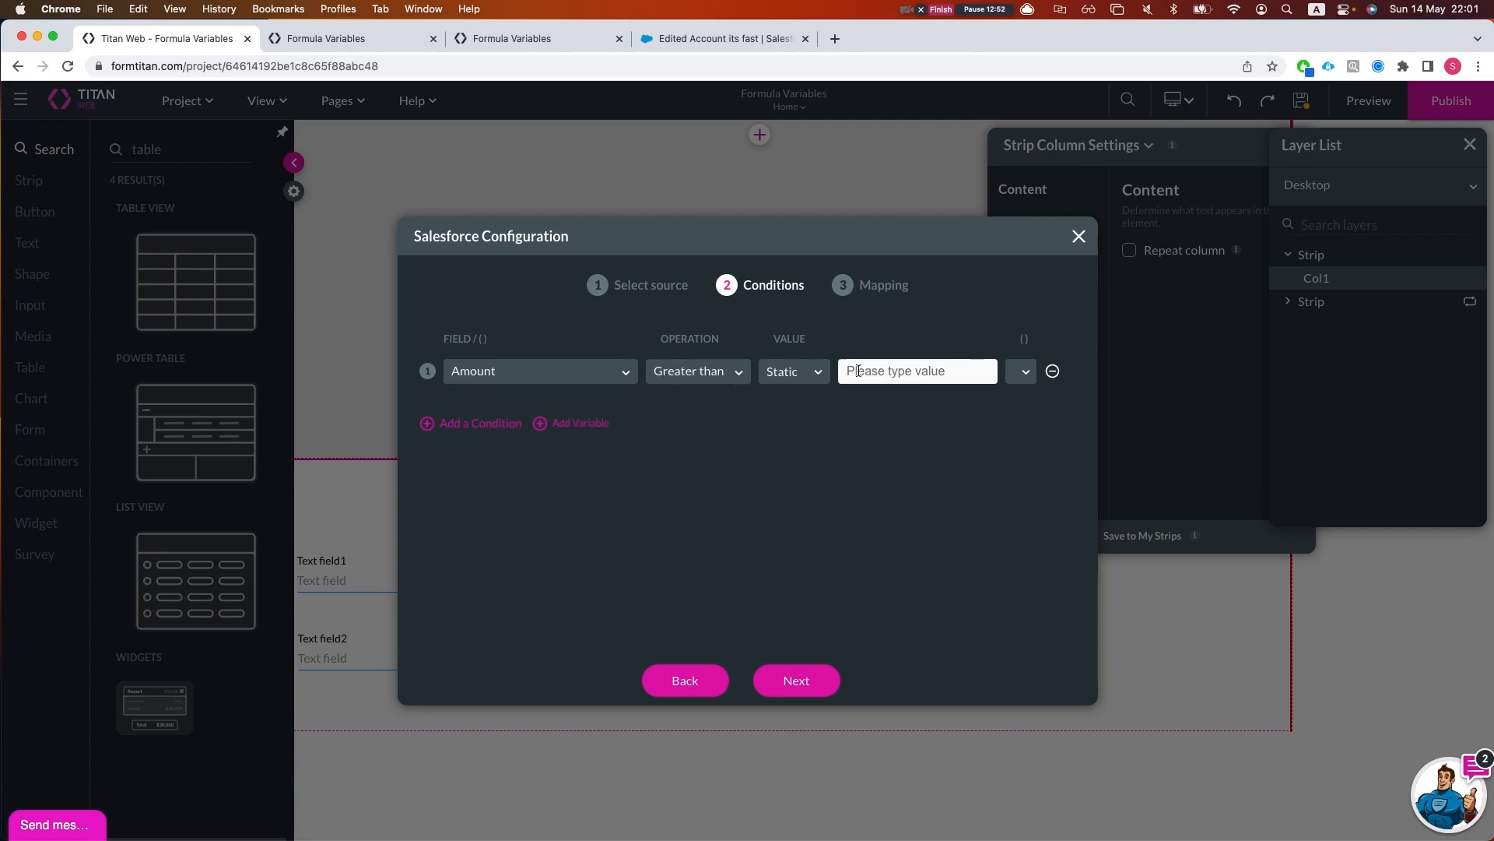
text(0)
click(795, 680)
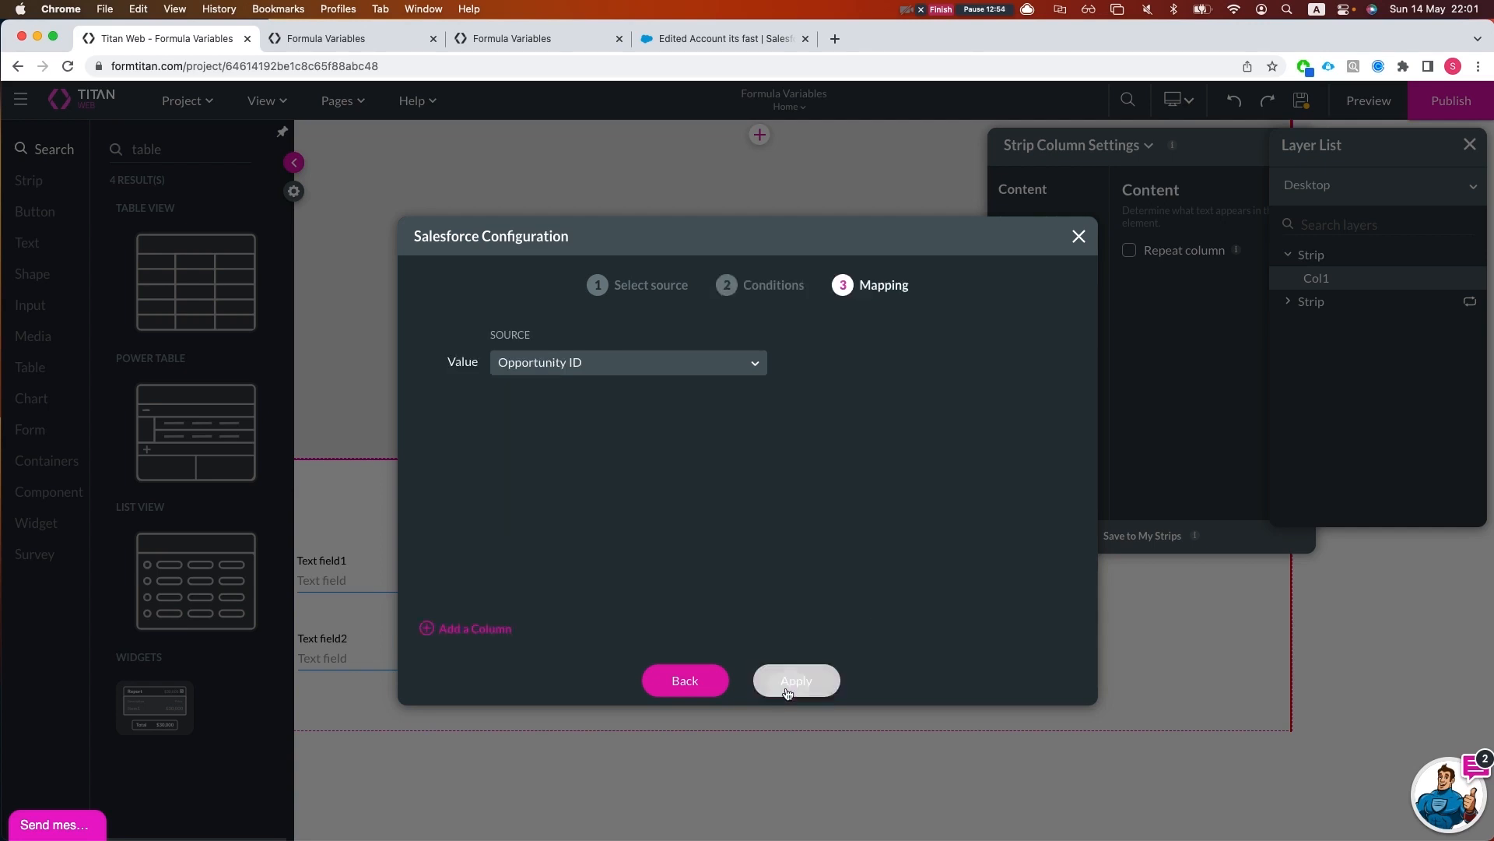
Map two table columns to the Opportunity Name and Amount fields, and reposition and widen the Power Table within the strip
click(473, 629)
click(474, 629)
click(648, 411)
text(name)
key(Return)
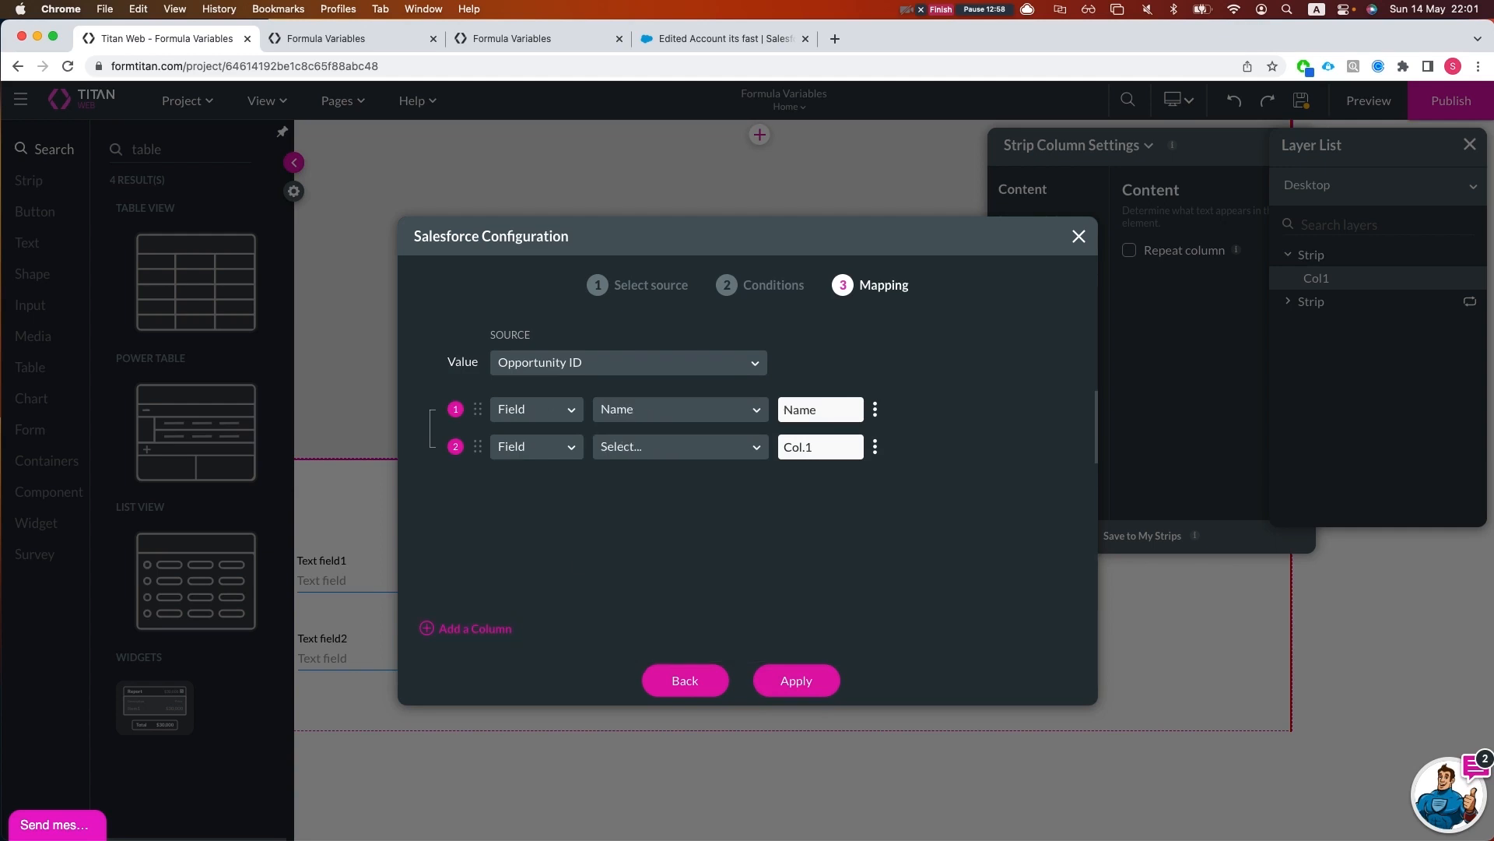
click(635, 446)
text(amount)
key(Return)
click(786, 682)
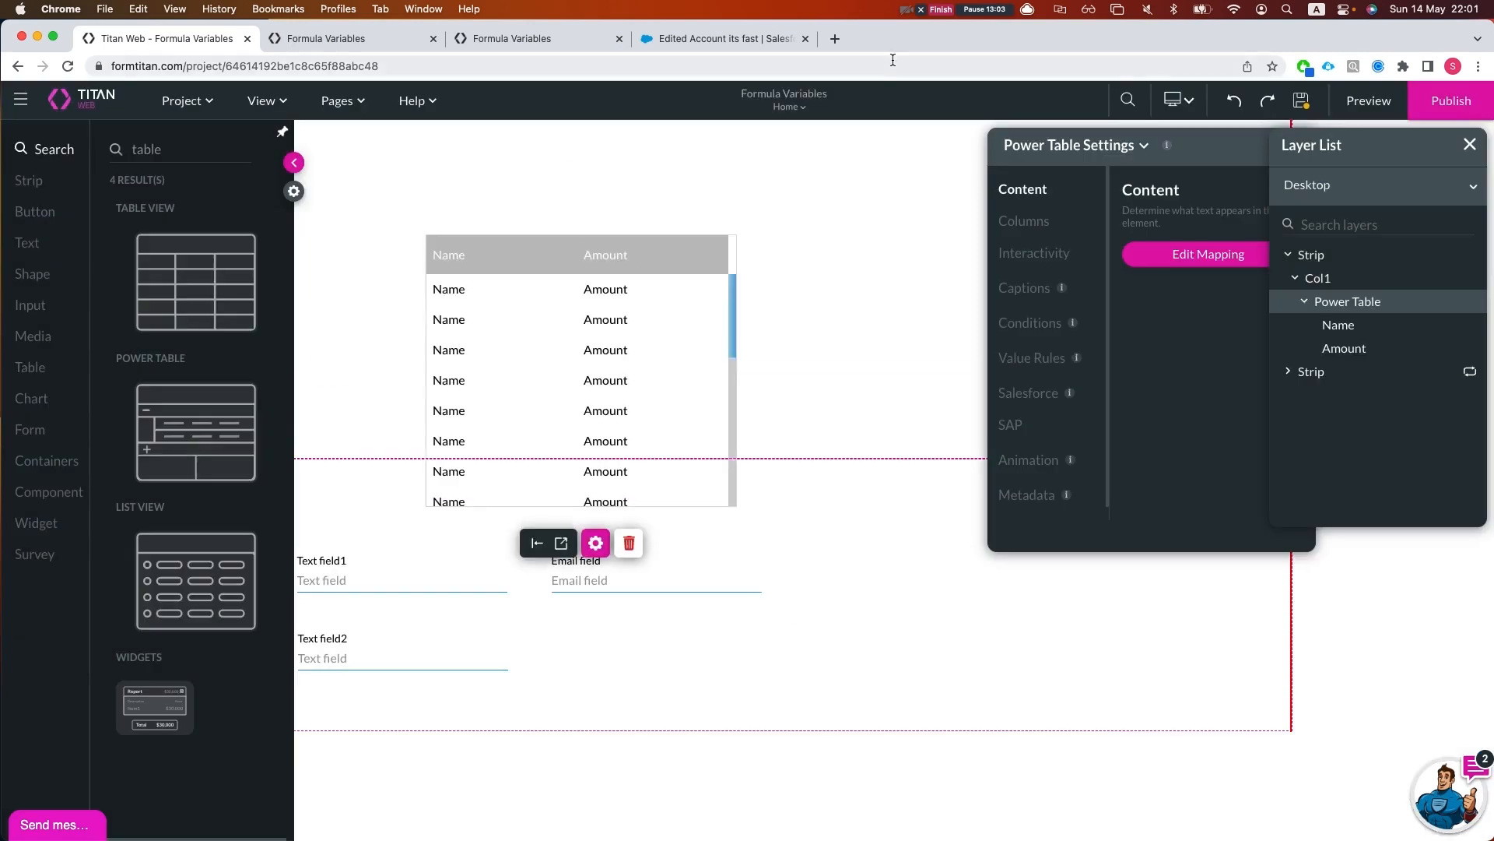
click(696, 335)
drag(712, 424, 959, 431)
Add a numeric formula variable to the actions of the Home page
click(340, 101)
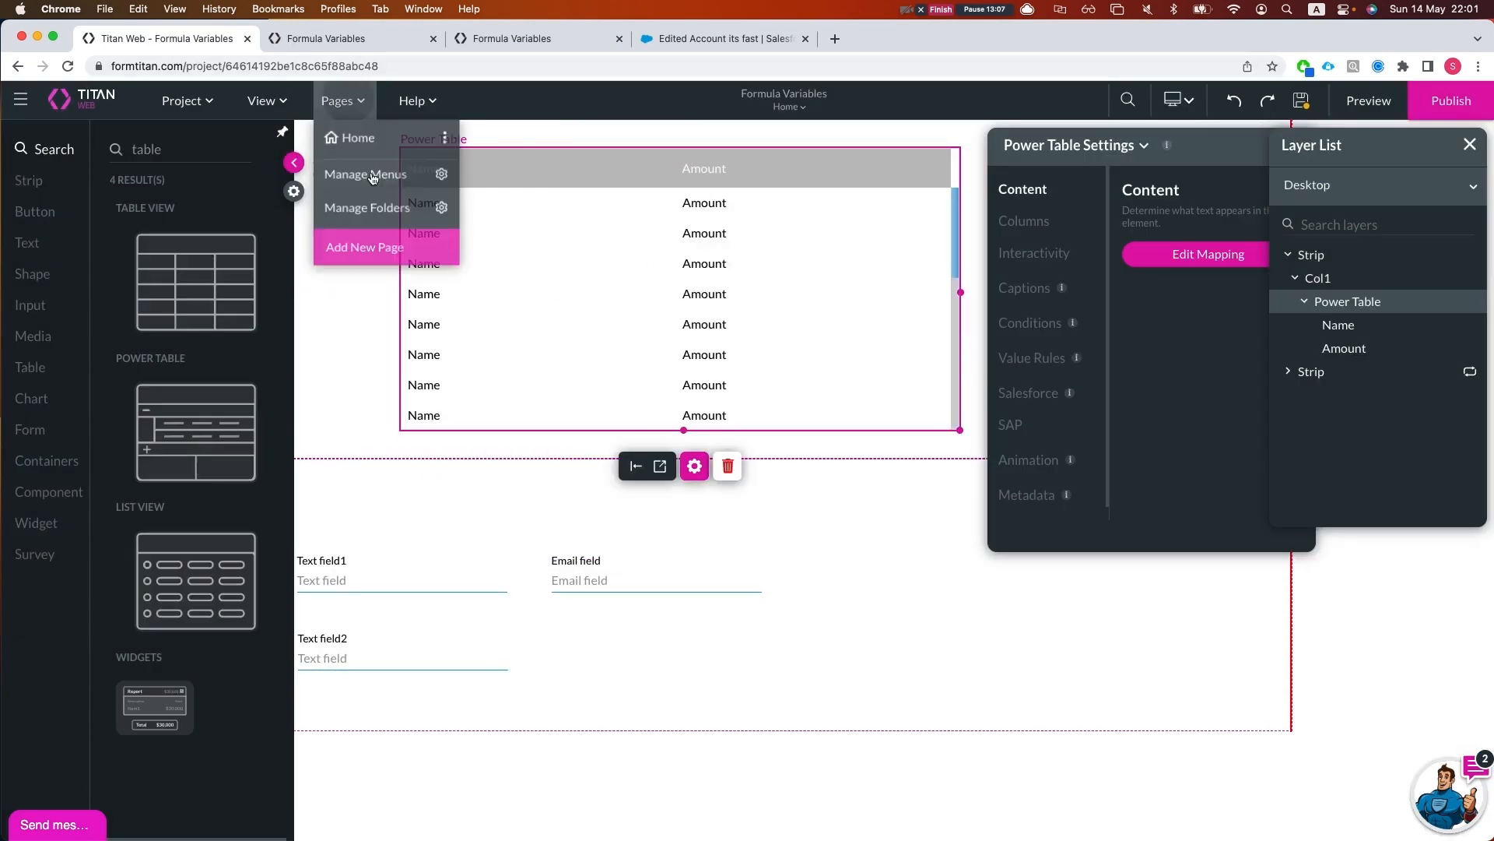
click(446, 137)
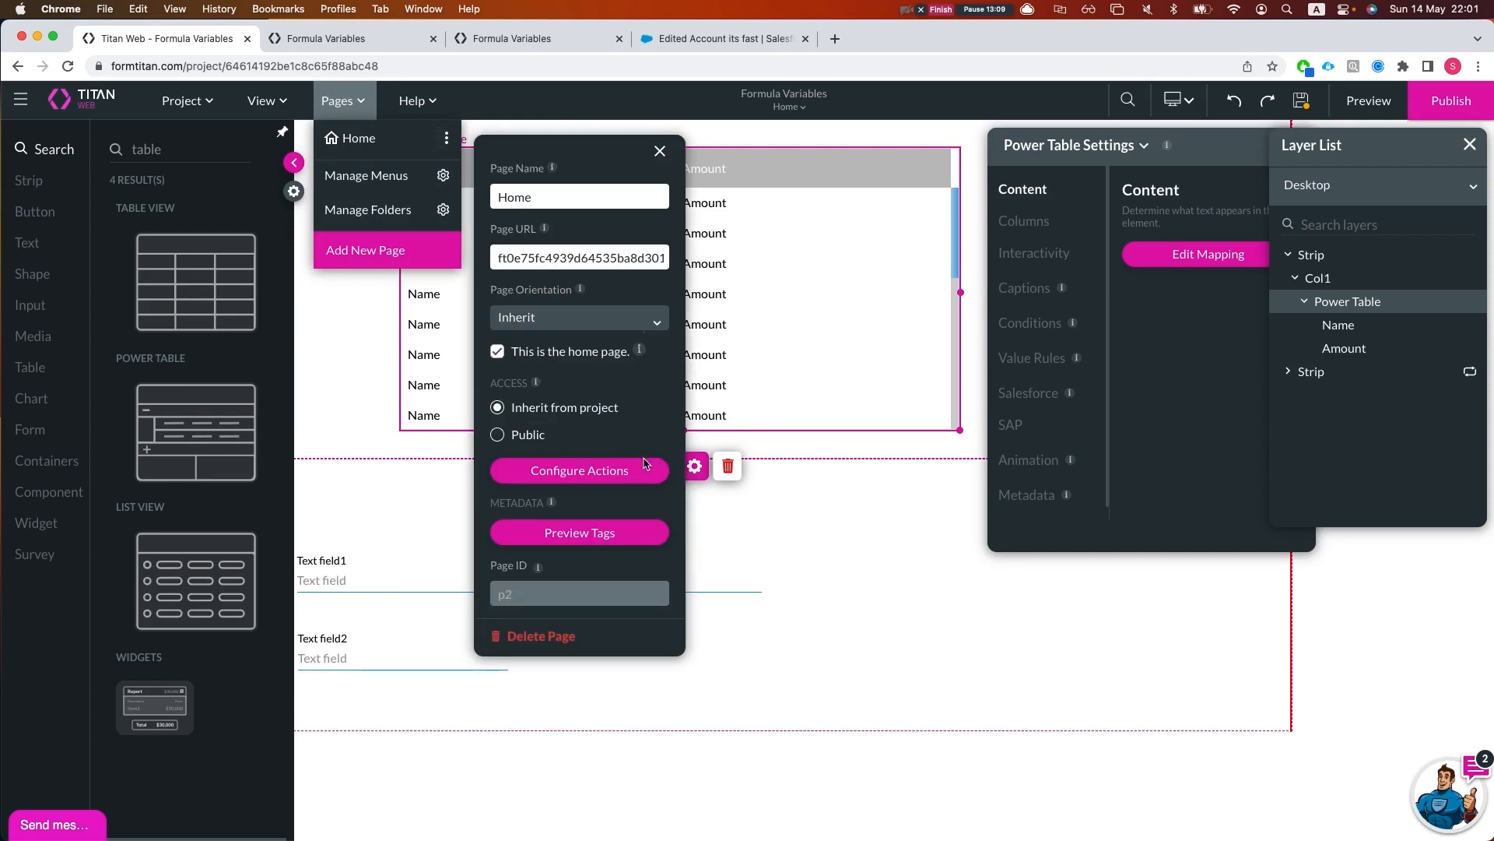
click(641, 468)
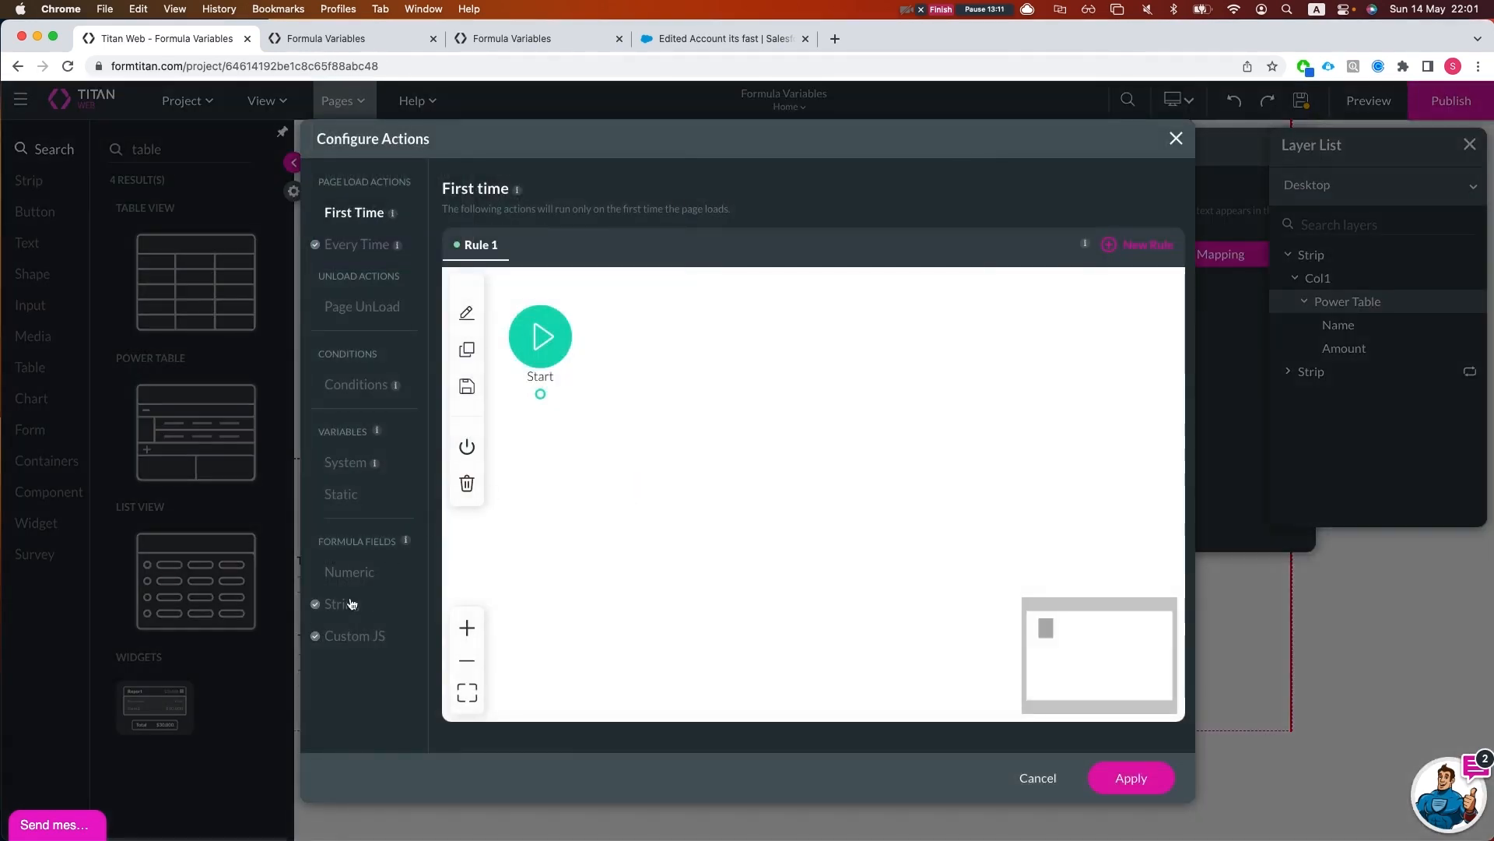
click(350, 573)
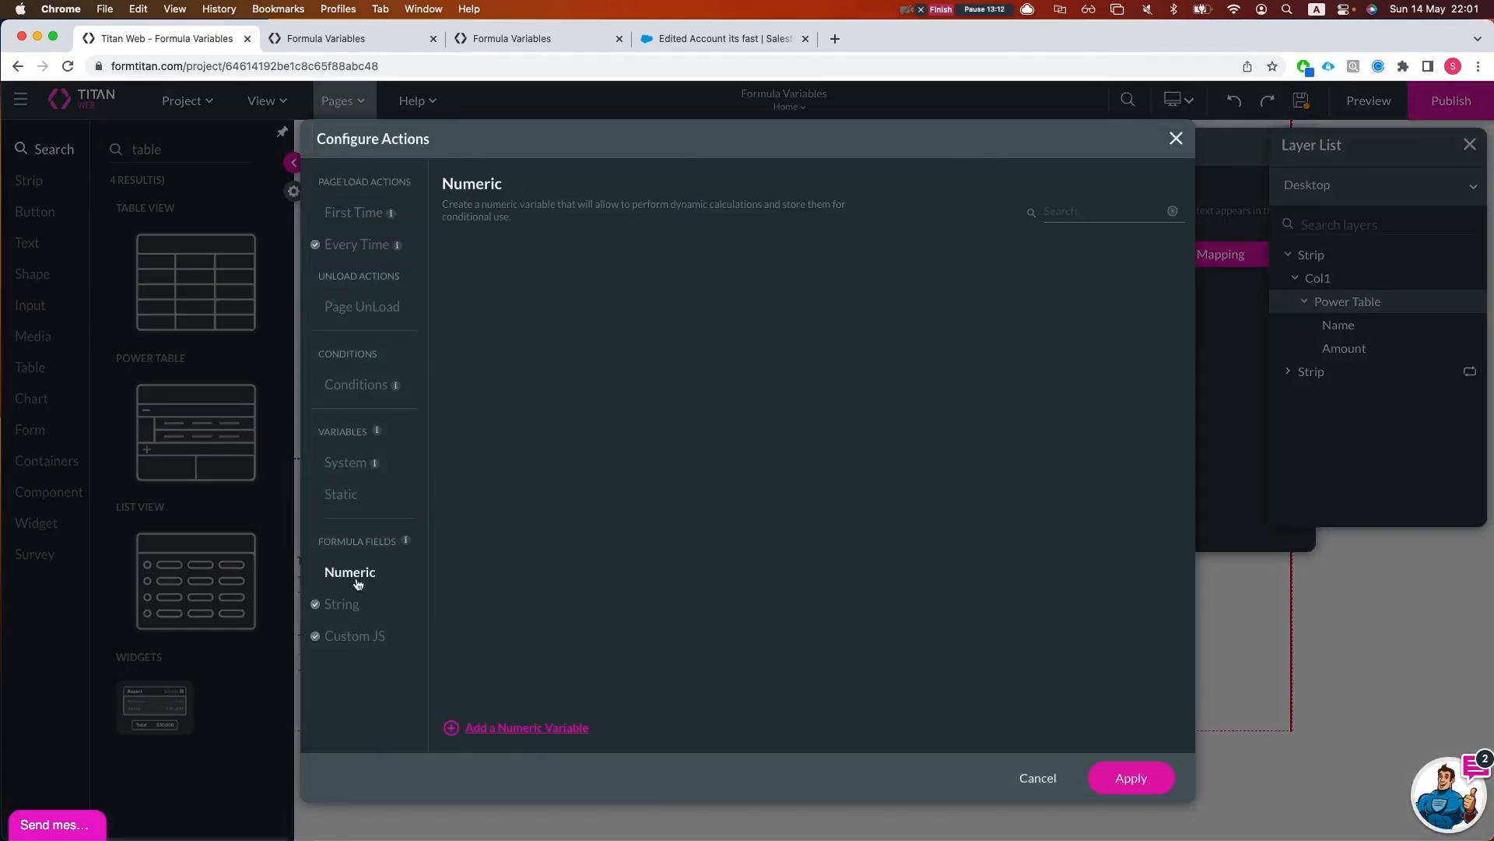
click(556, 728)
Configure the numeric variable's formula with the PowerTable / Amount field and apply the page actions
click(798, 273)
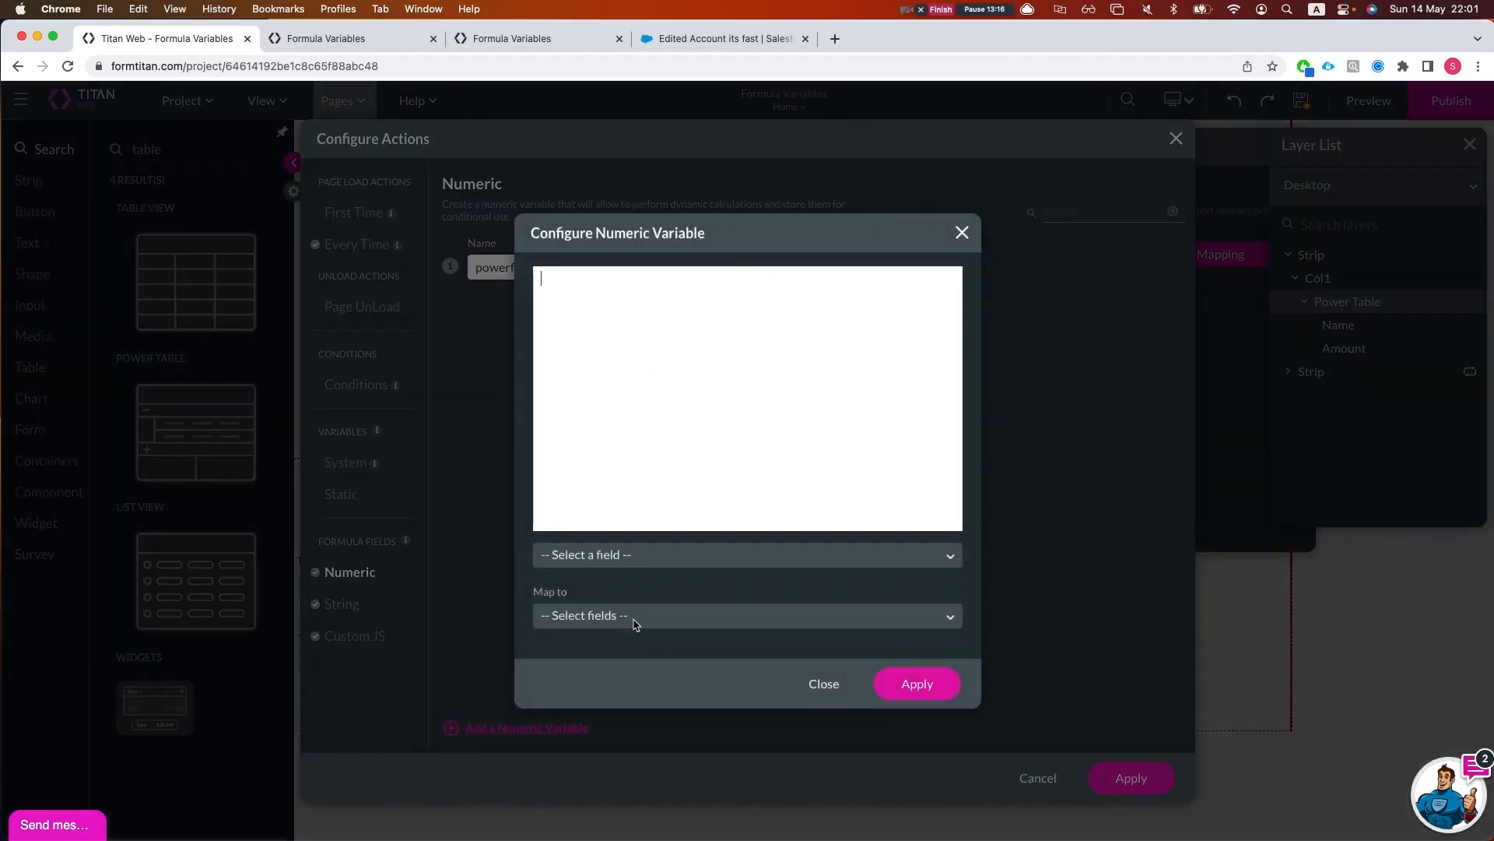
click(644, 557)
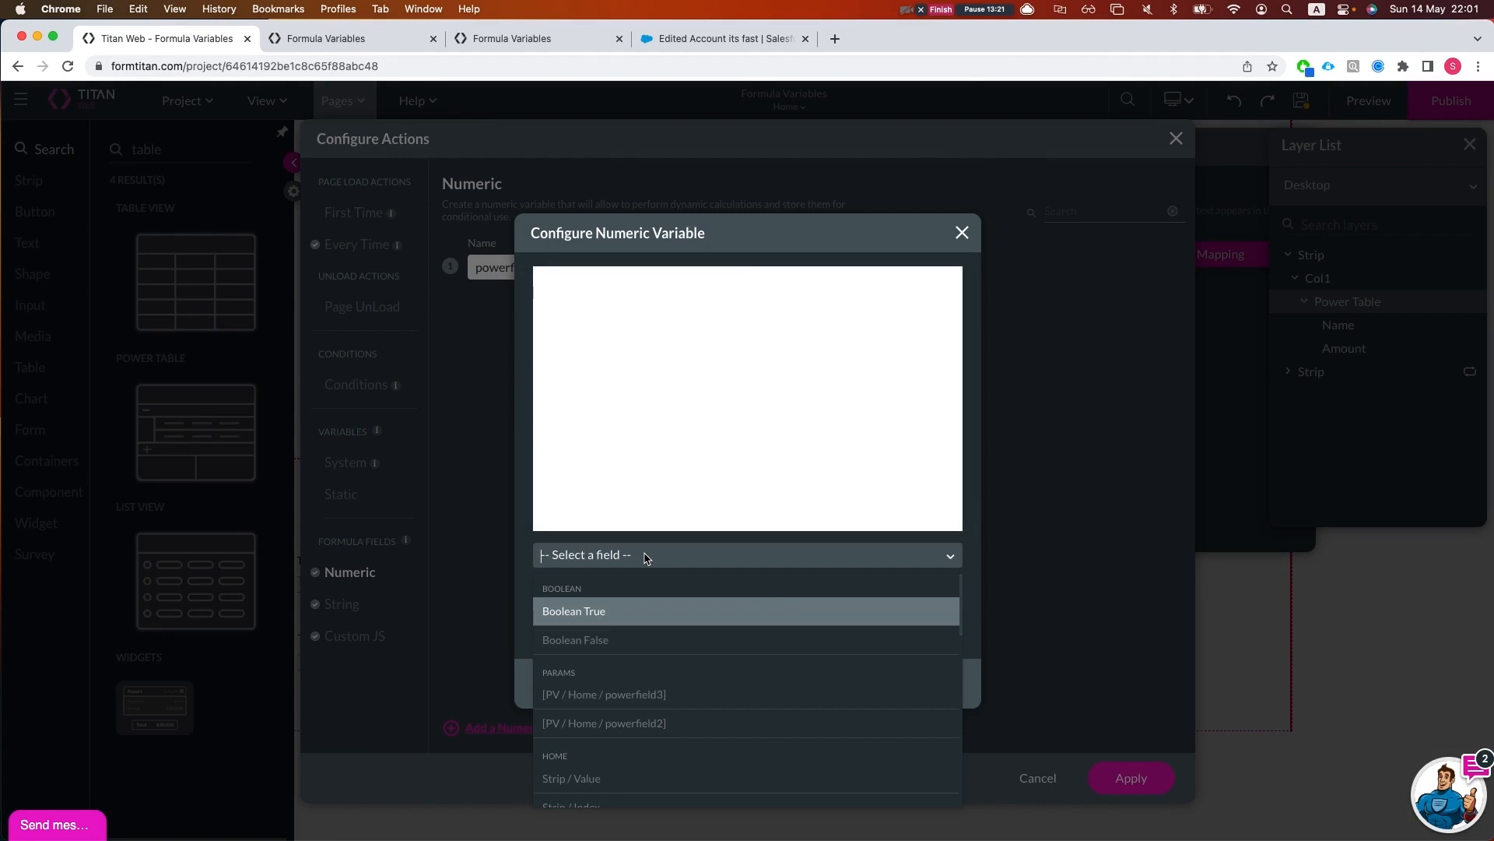
text(amount)
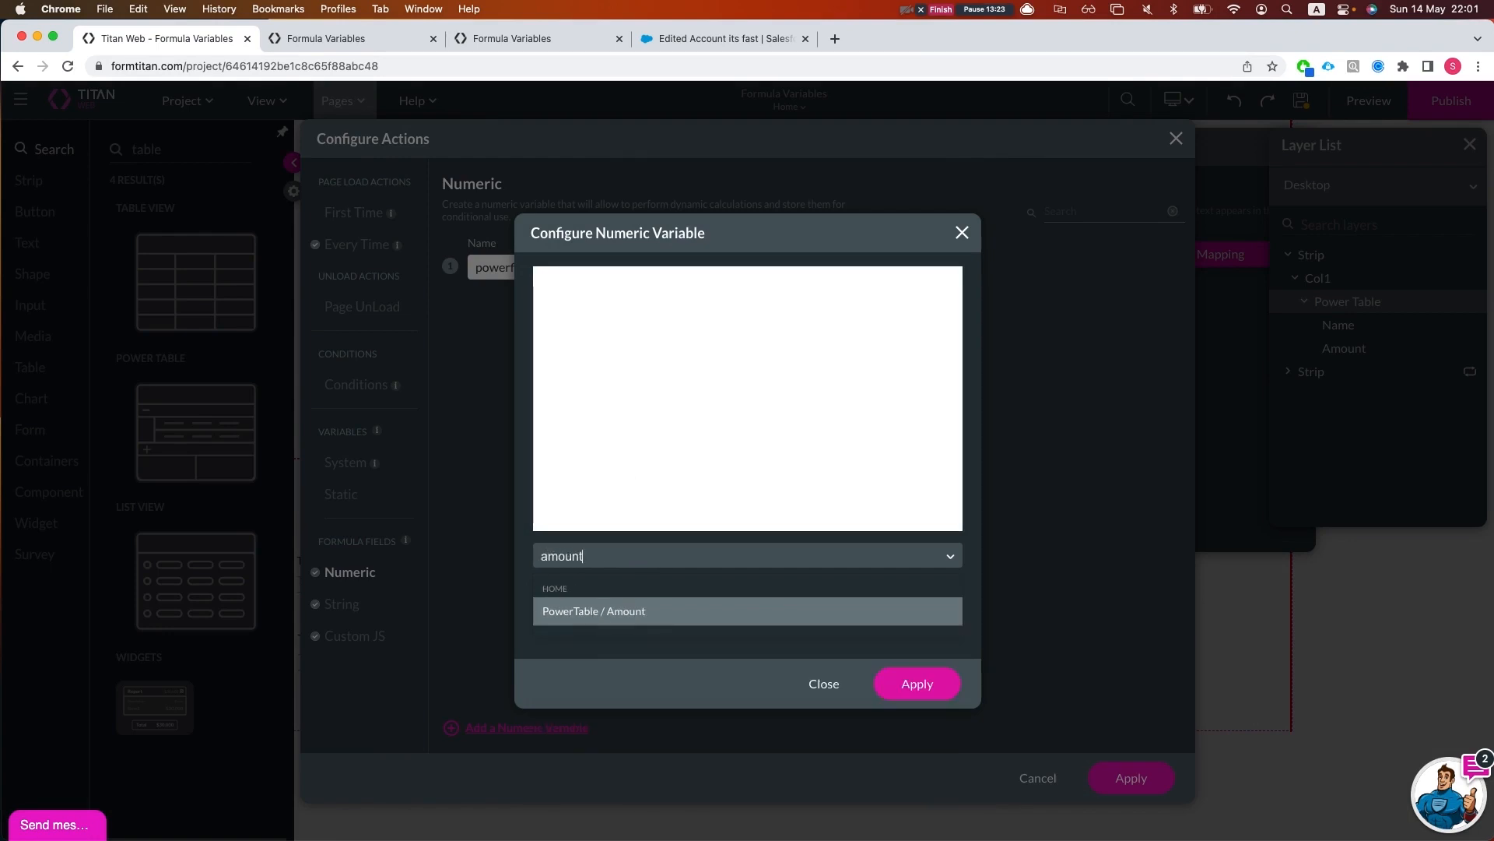
key(Return)
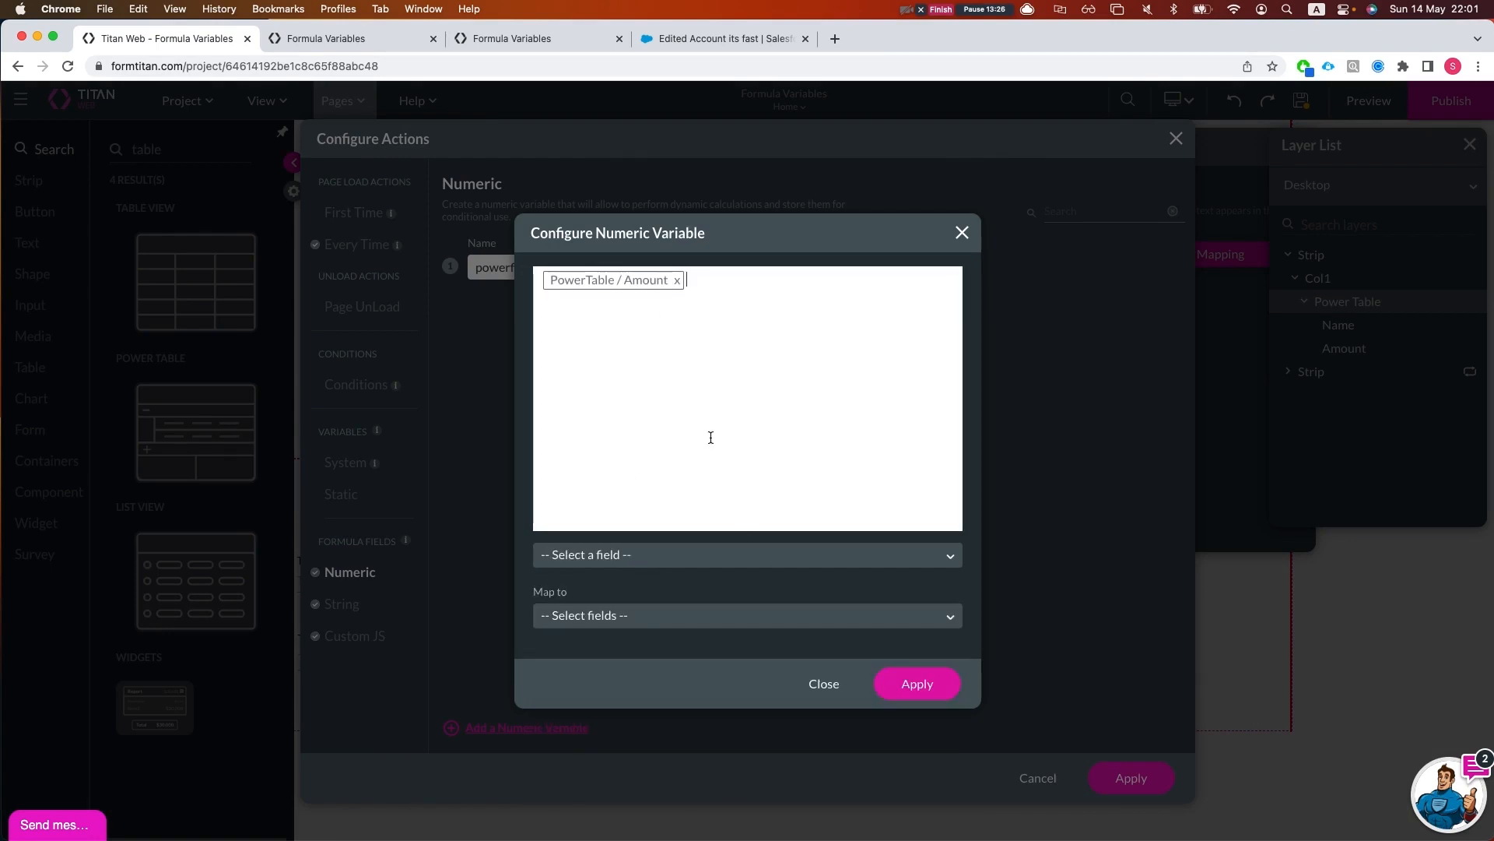
click(917, 683)
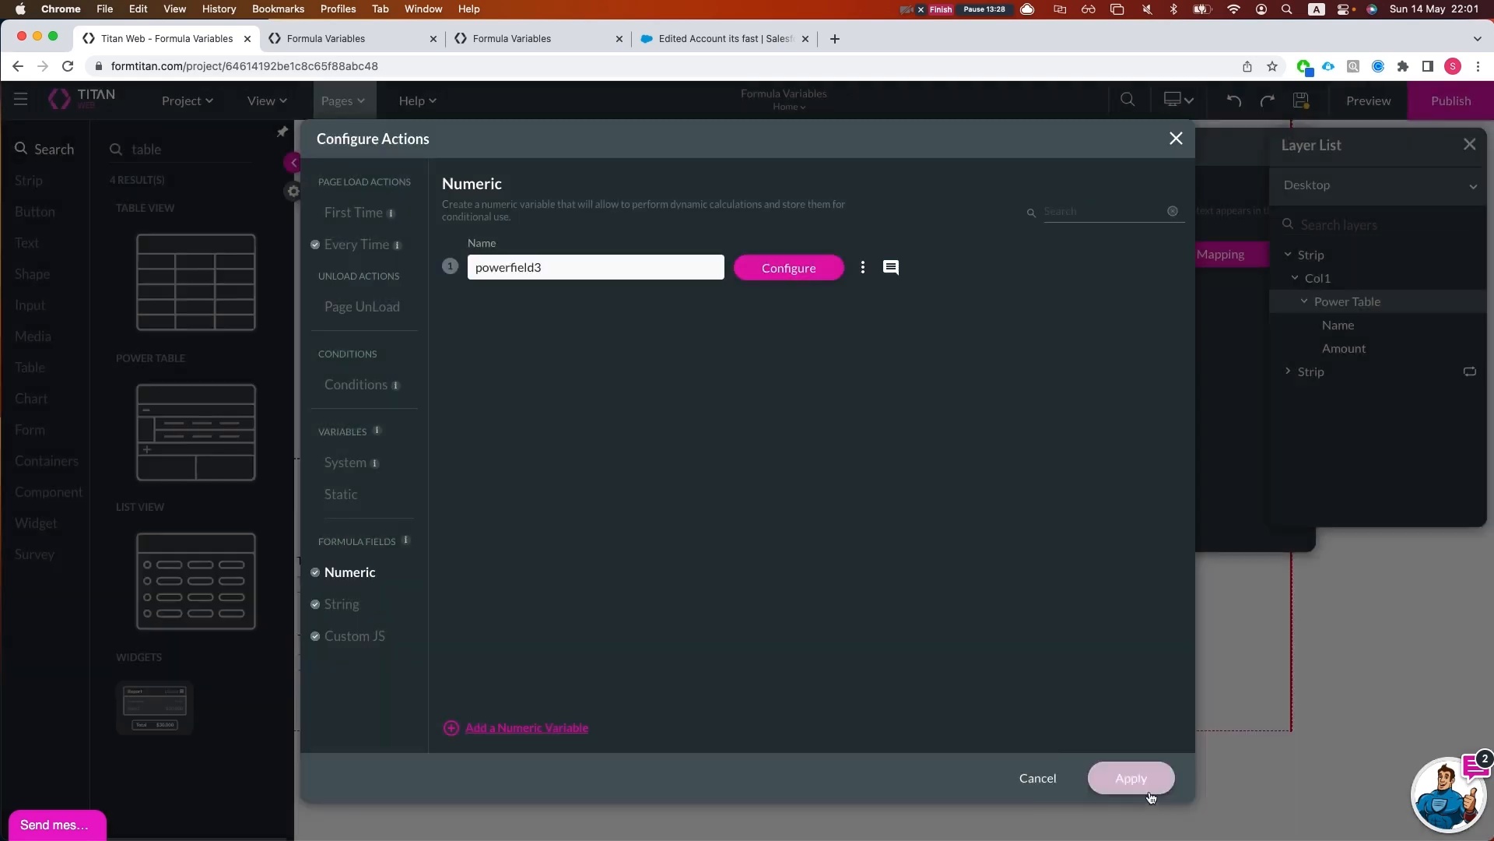
click(1149, 793)
Delete the Home page's Custom JS formula variable and the string variable powerfield2
click(586, 476)
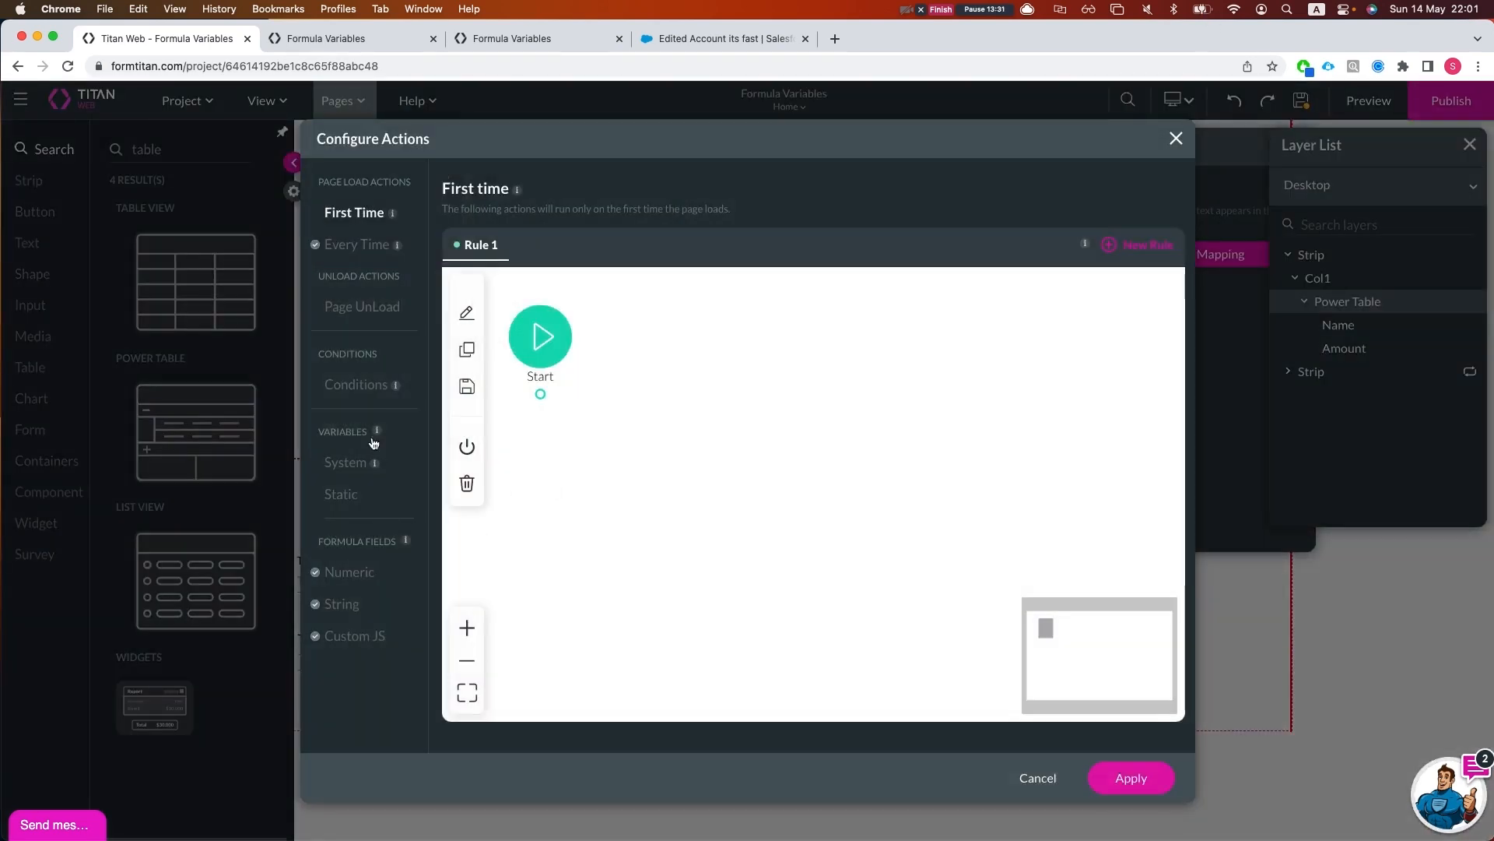
click(345, 574)
click(327, 639)
click(862, 265)
click(866, 267)
click(892, 370)
click(356, 604)
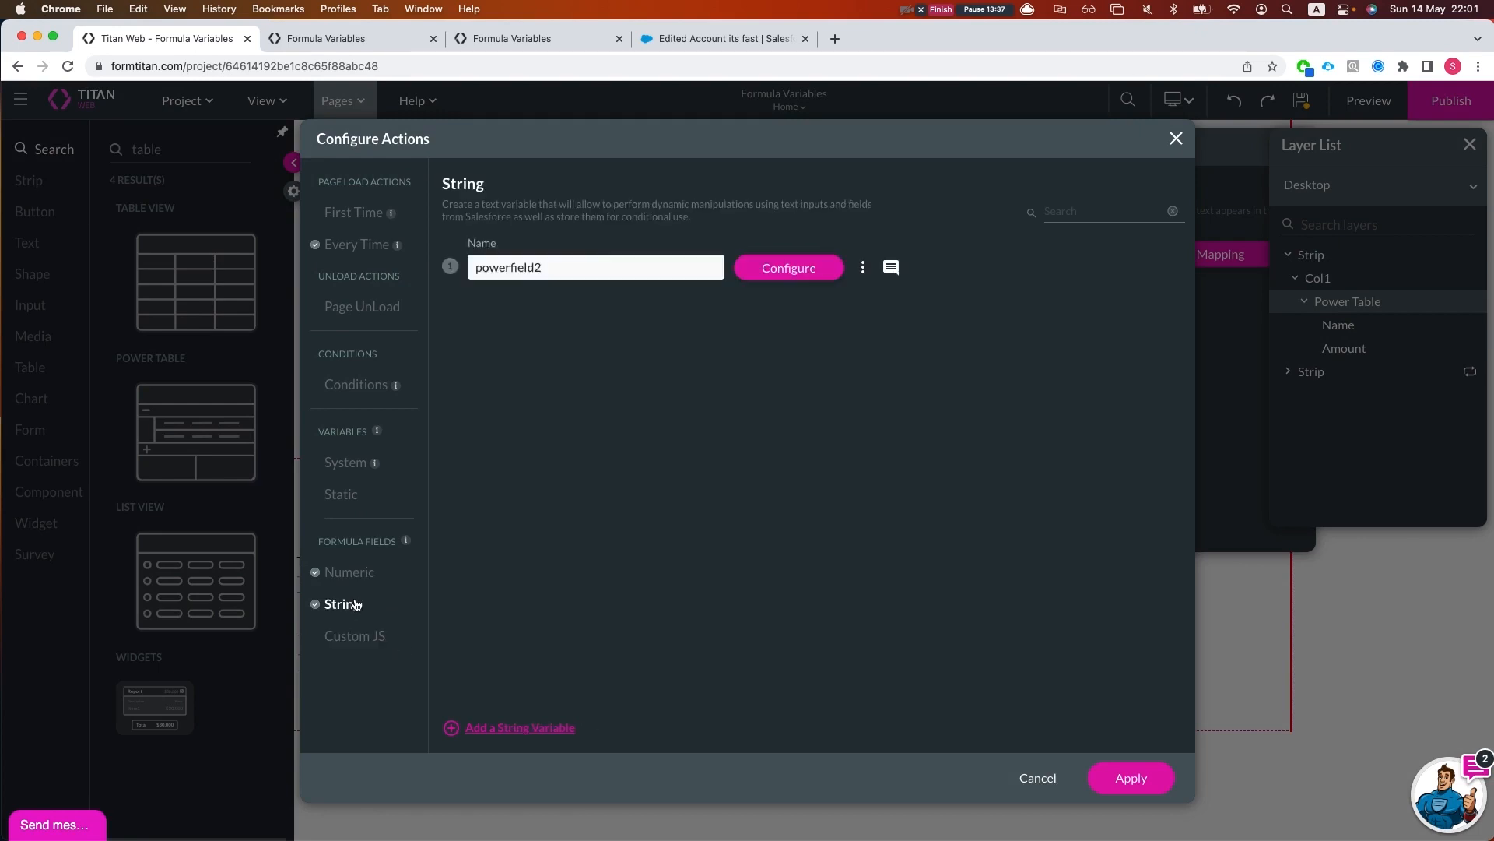
click(863, 267)
click(893, 369)
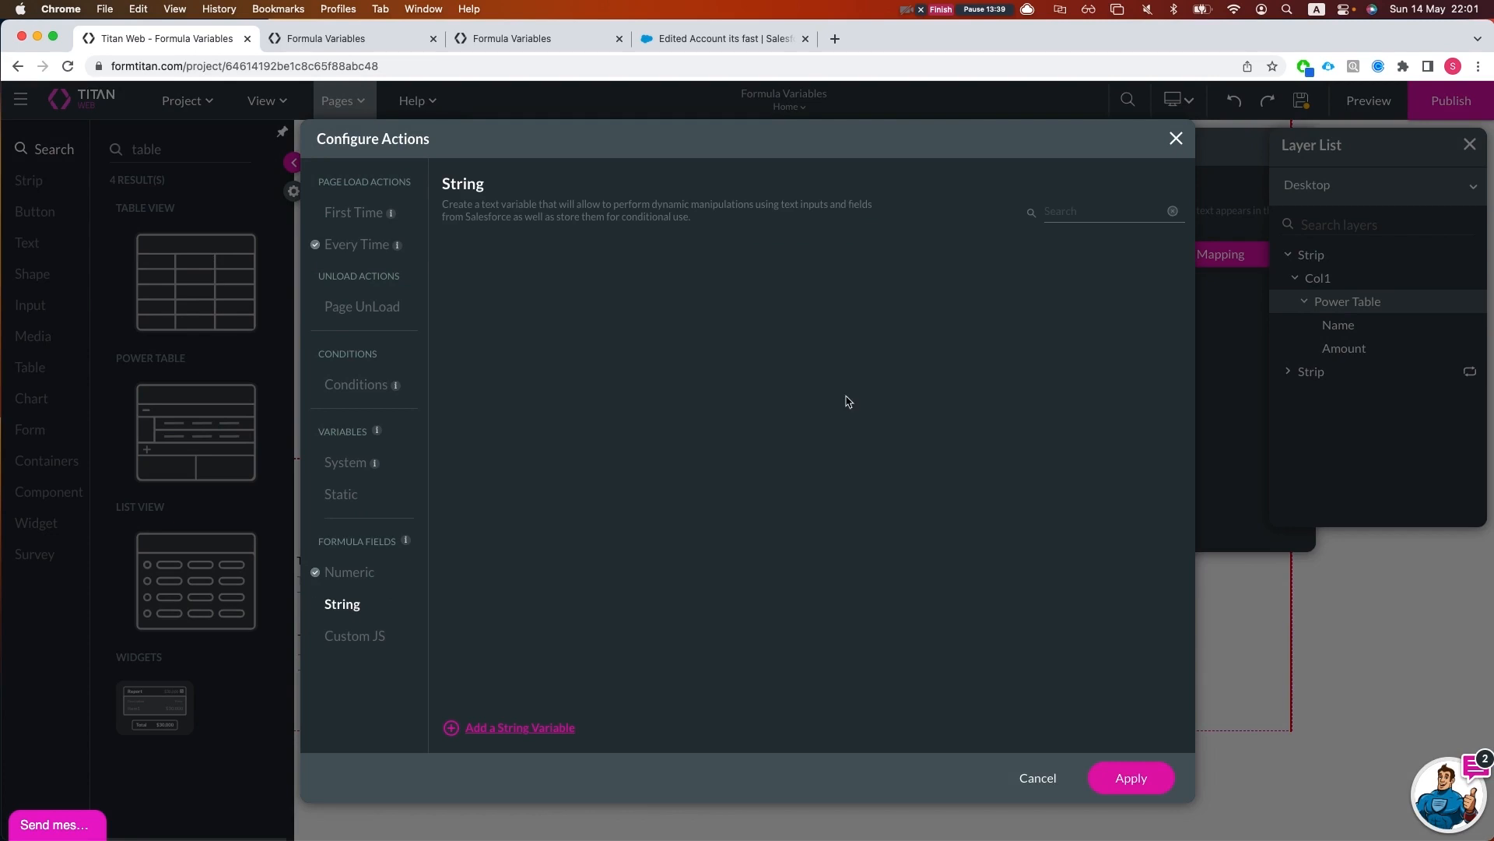
Rename the numeric variable powerfield3 as ttl_amount_from_pt
click(354, 573)
double_click(542, 269)
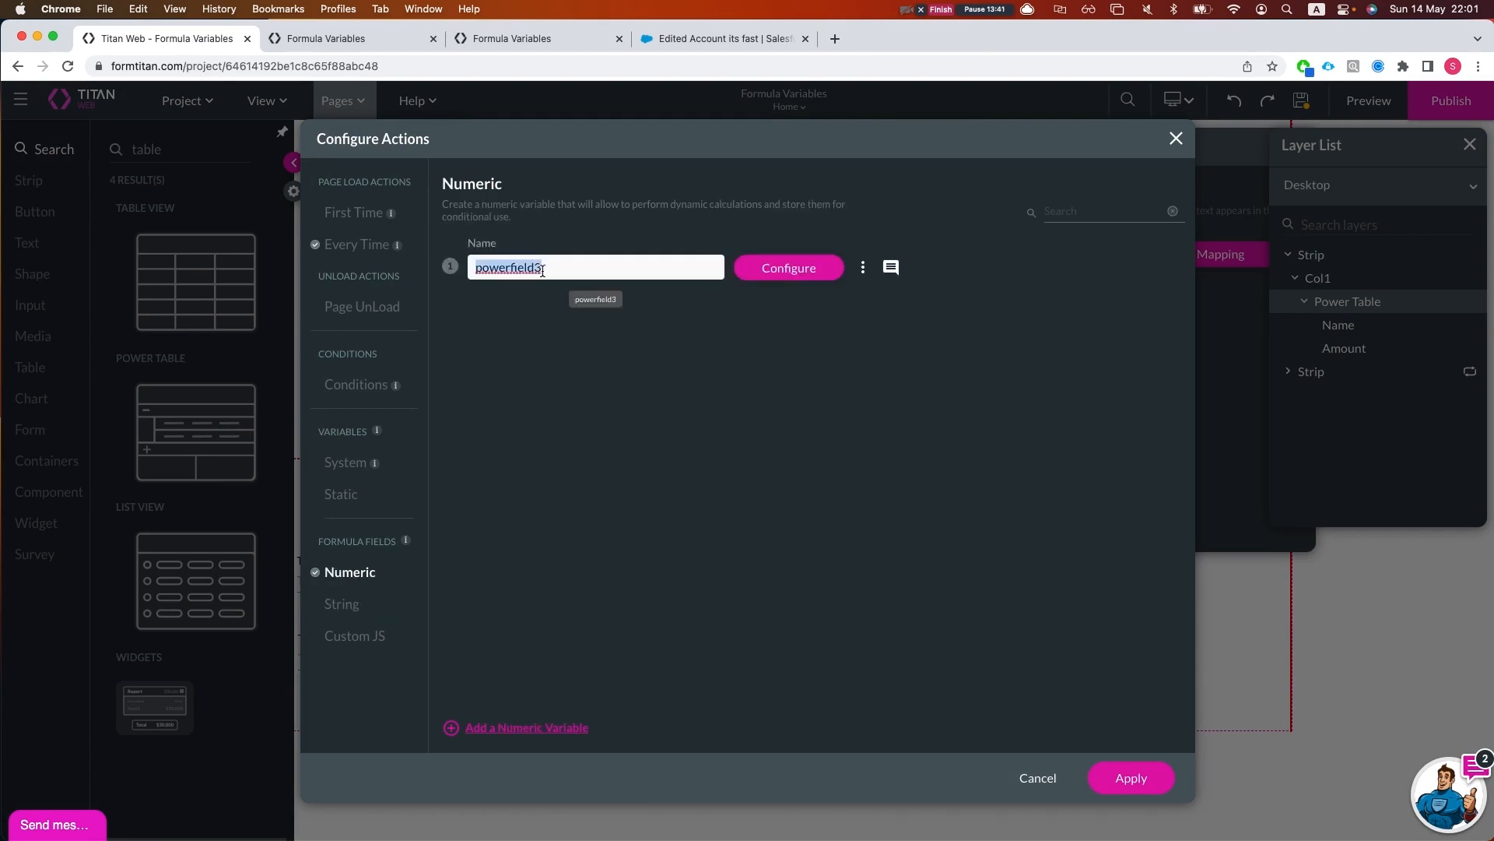
key(BackSpace)
text(amountfield)
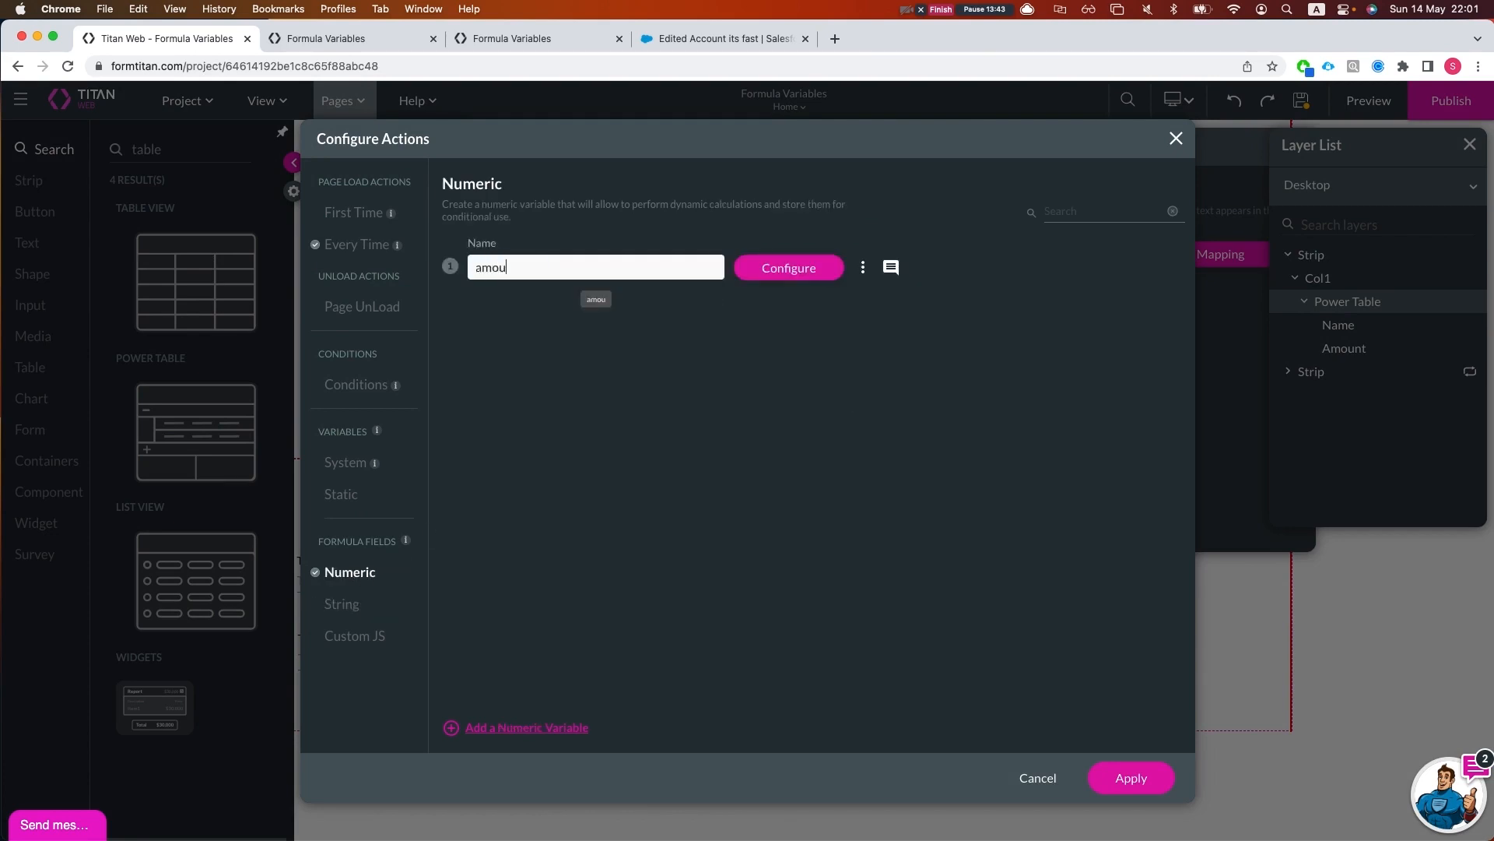
key(BackSpace)
key(BackSpace)
key(BackSpace)
key(BackSpace)
text(from_pt)
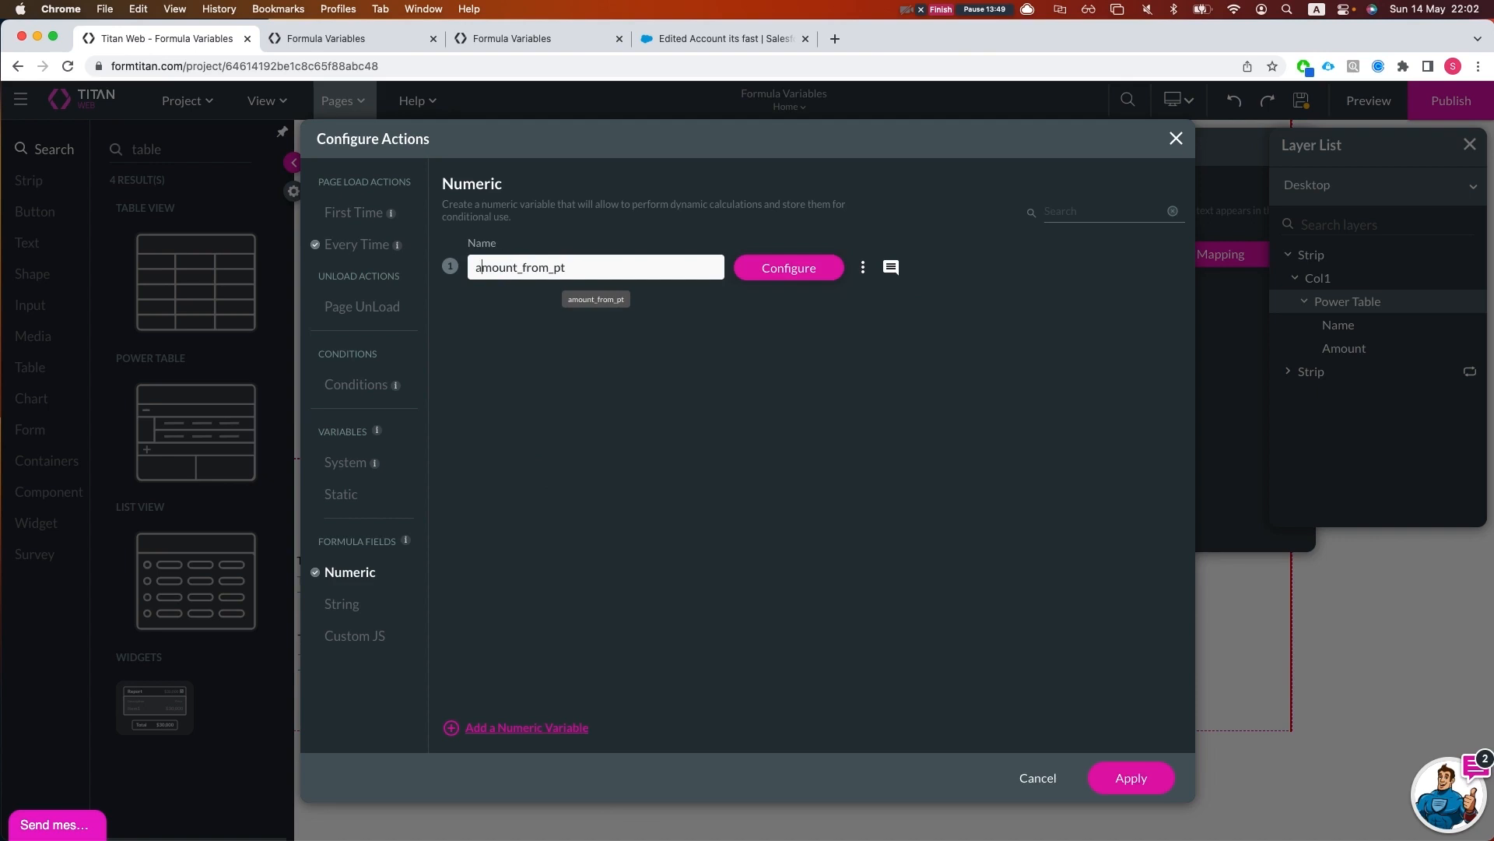
text(ttl_)
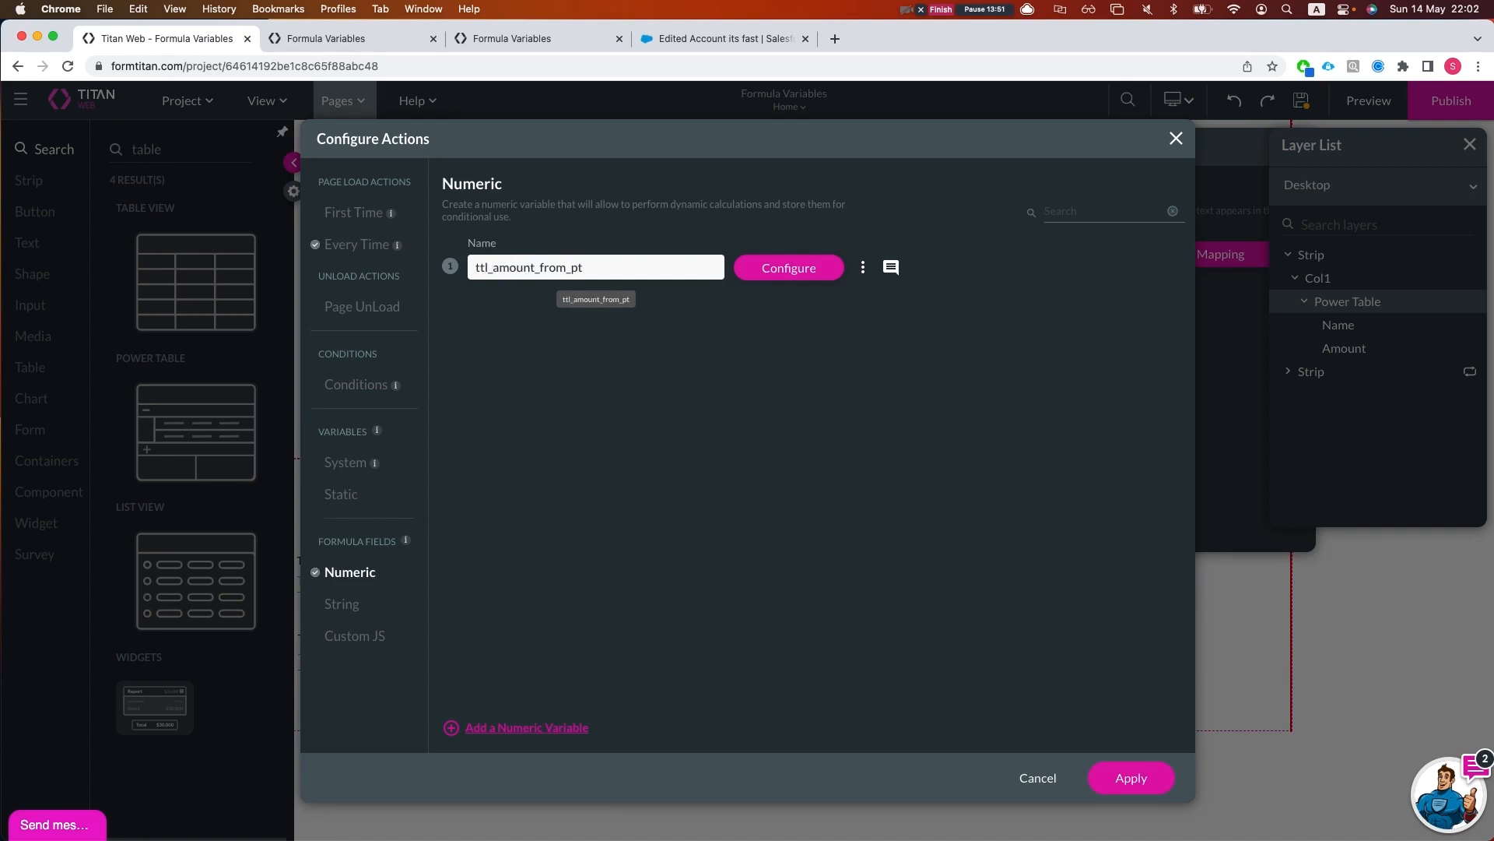
Confirm the ttl_amount_from_pt formula with only PowerTable / Amount in it, and apply the page actions
click(789, 268)
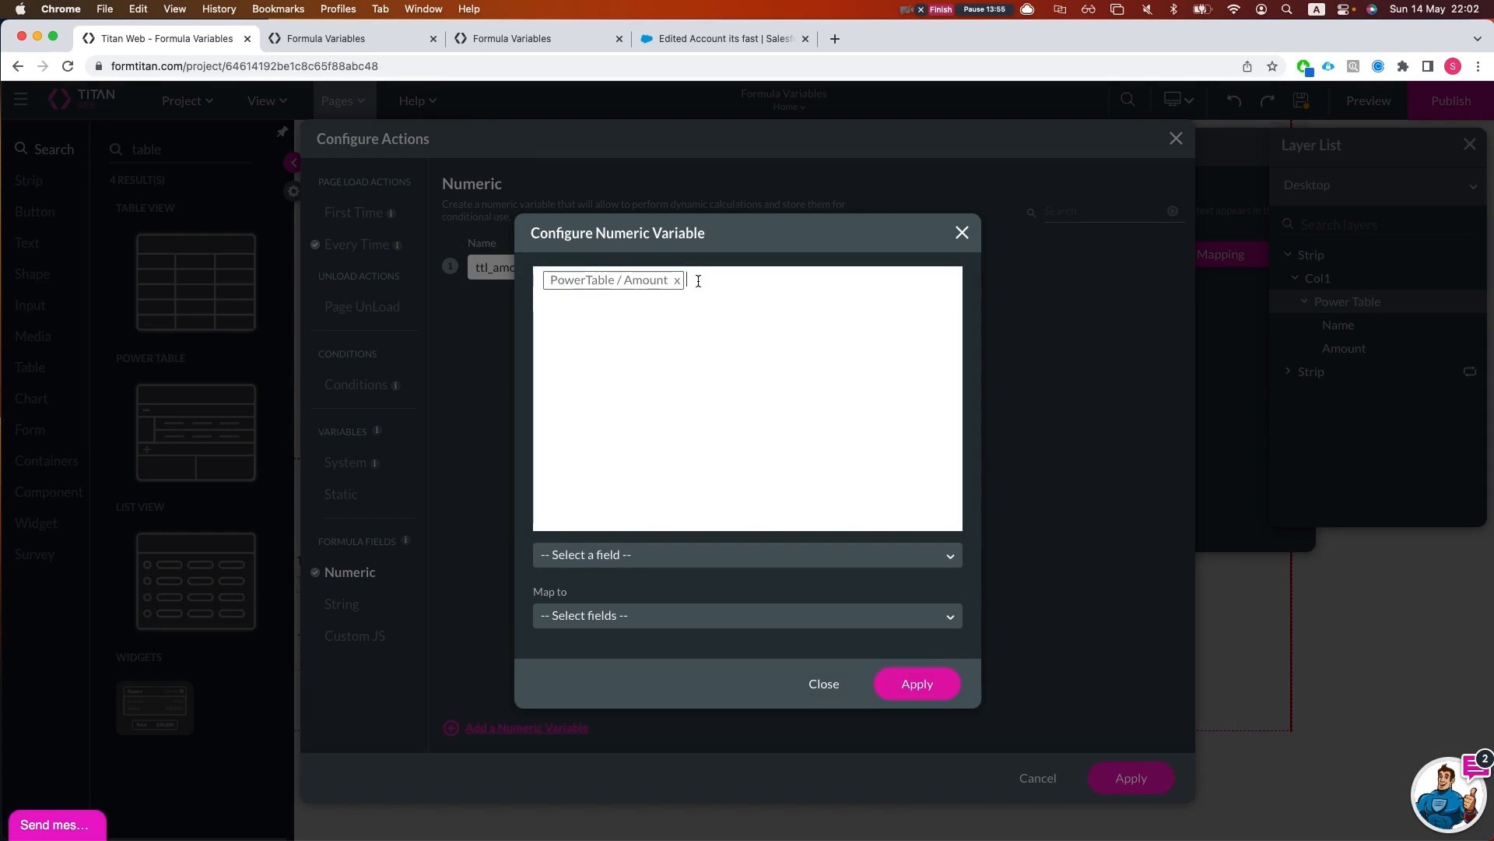
text(*)
key(BackSpace)
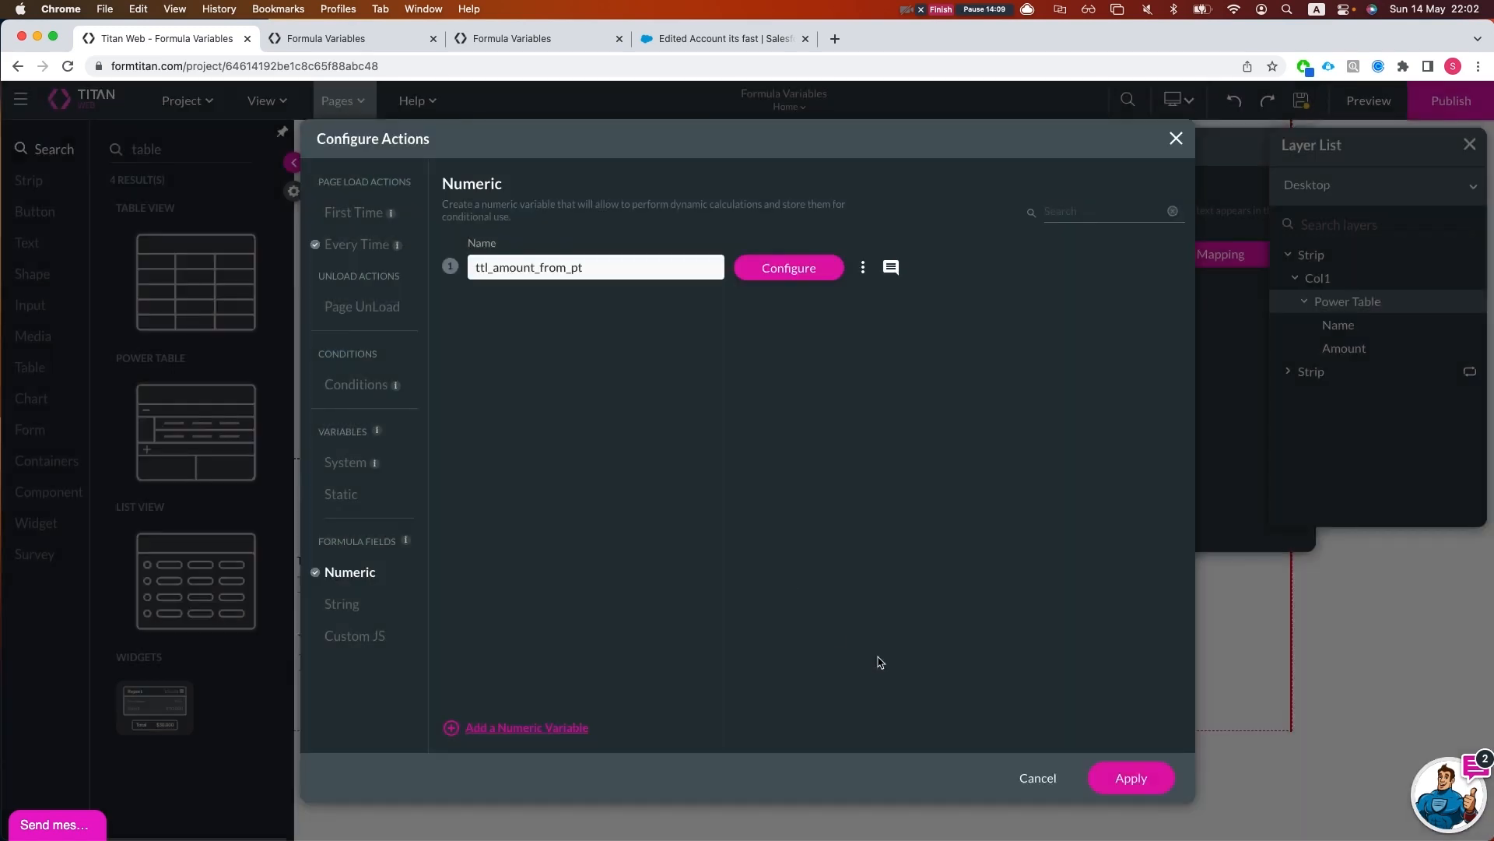
click(888, 677)
click(1130, 781)
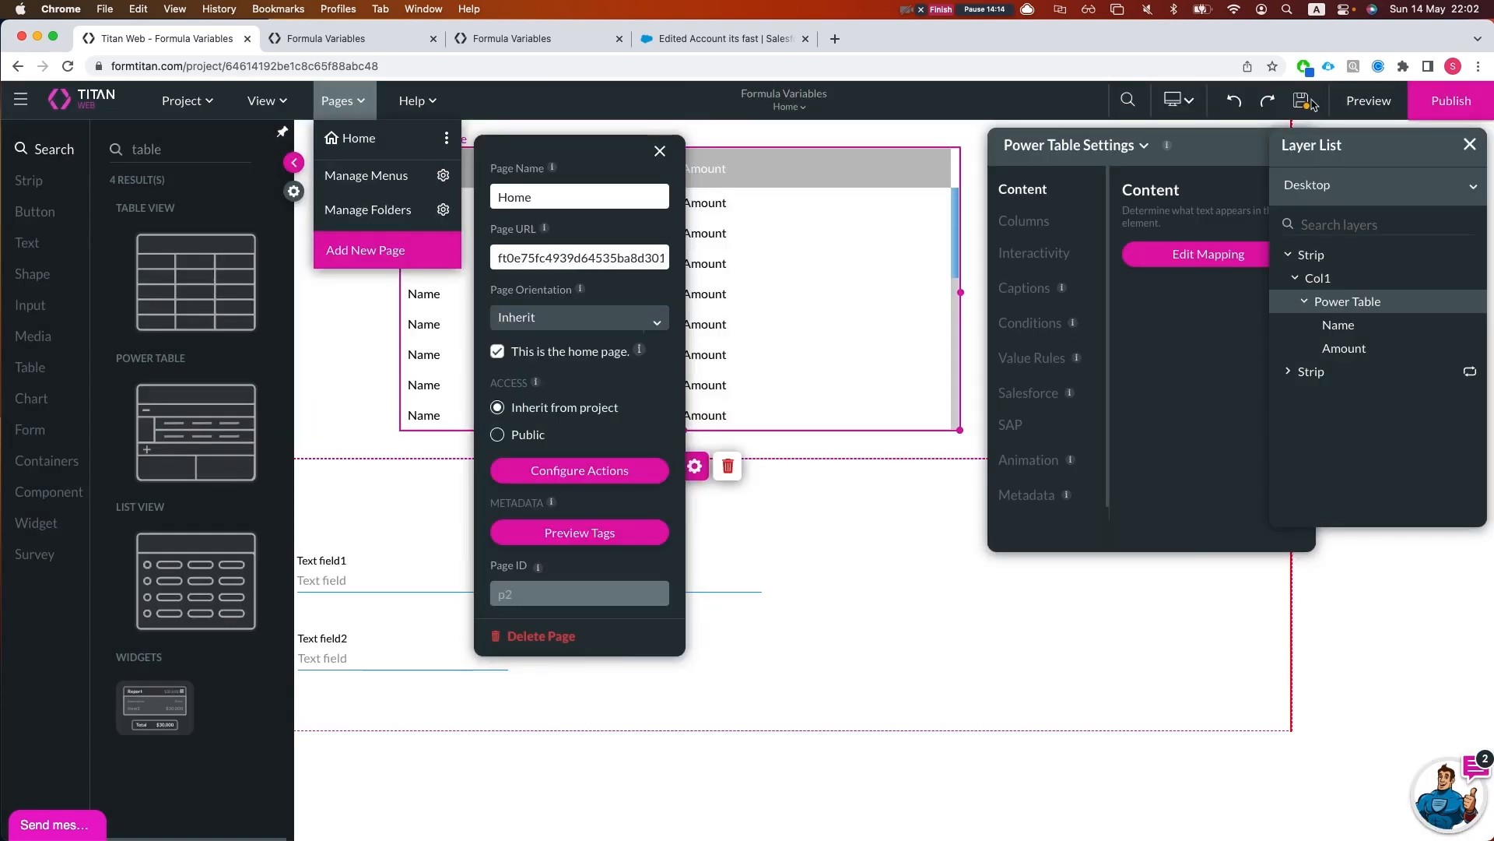
Examine the Power Table in the project preview and the value of ttl_amount_from_pt in the debug view
click(350, 39)
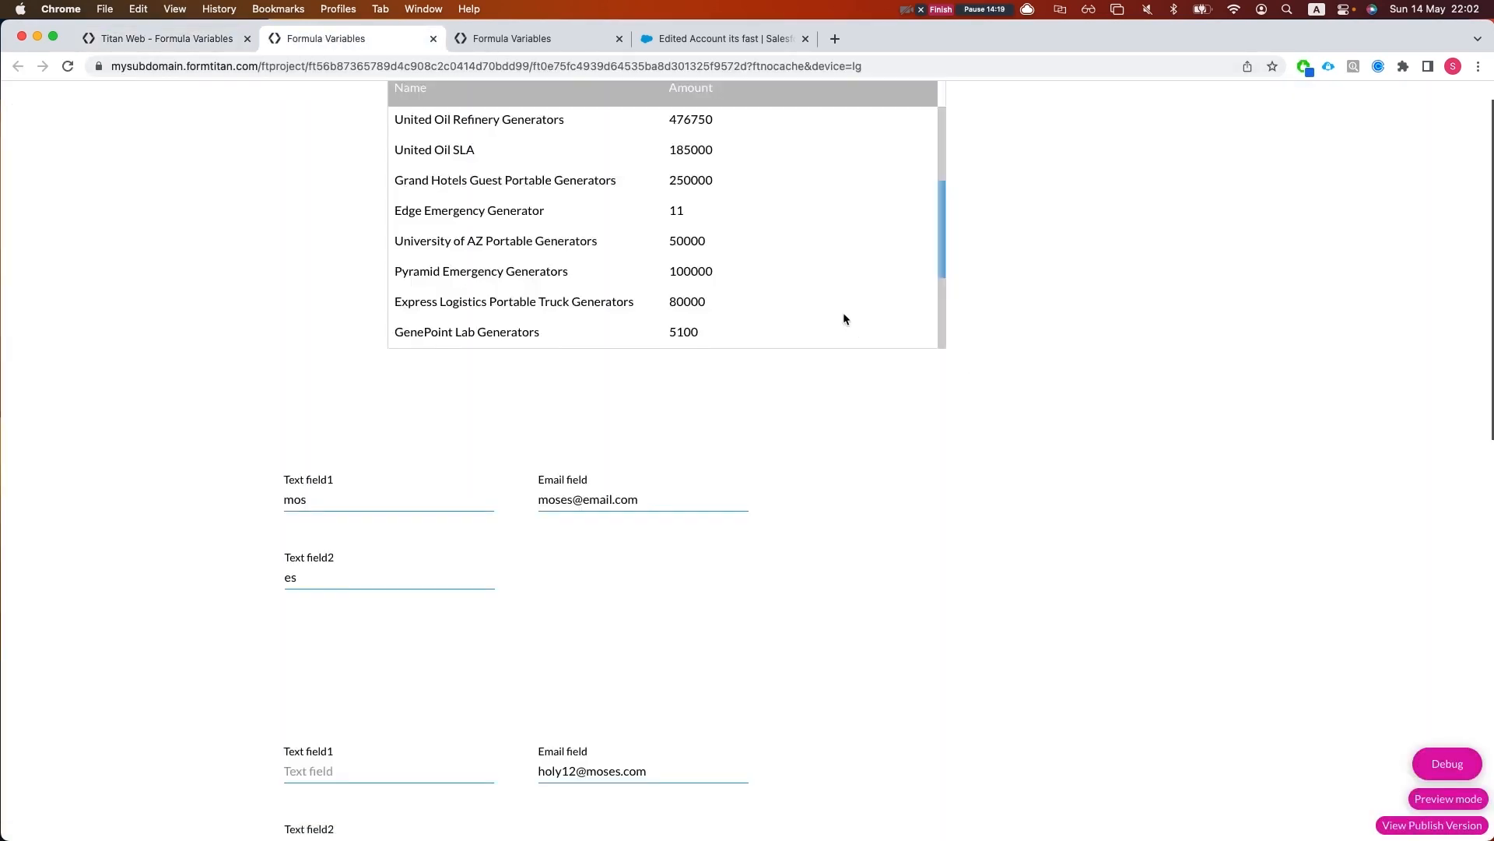
scroll(844, 314, up, 3)
scroll(1141, 340, up, 2)
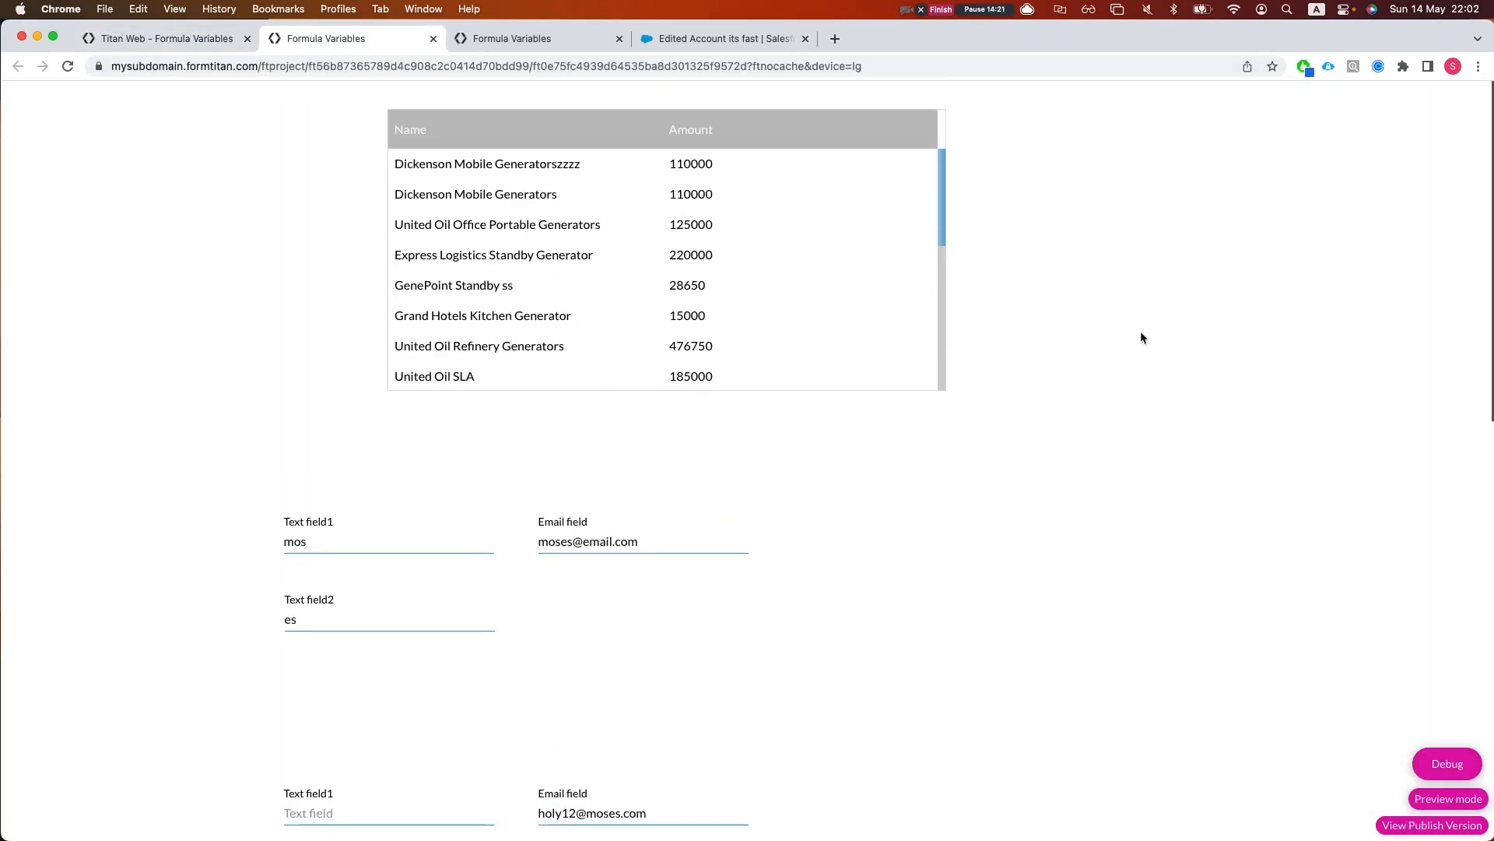
click(1448, 759)
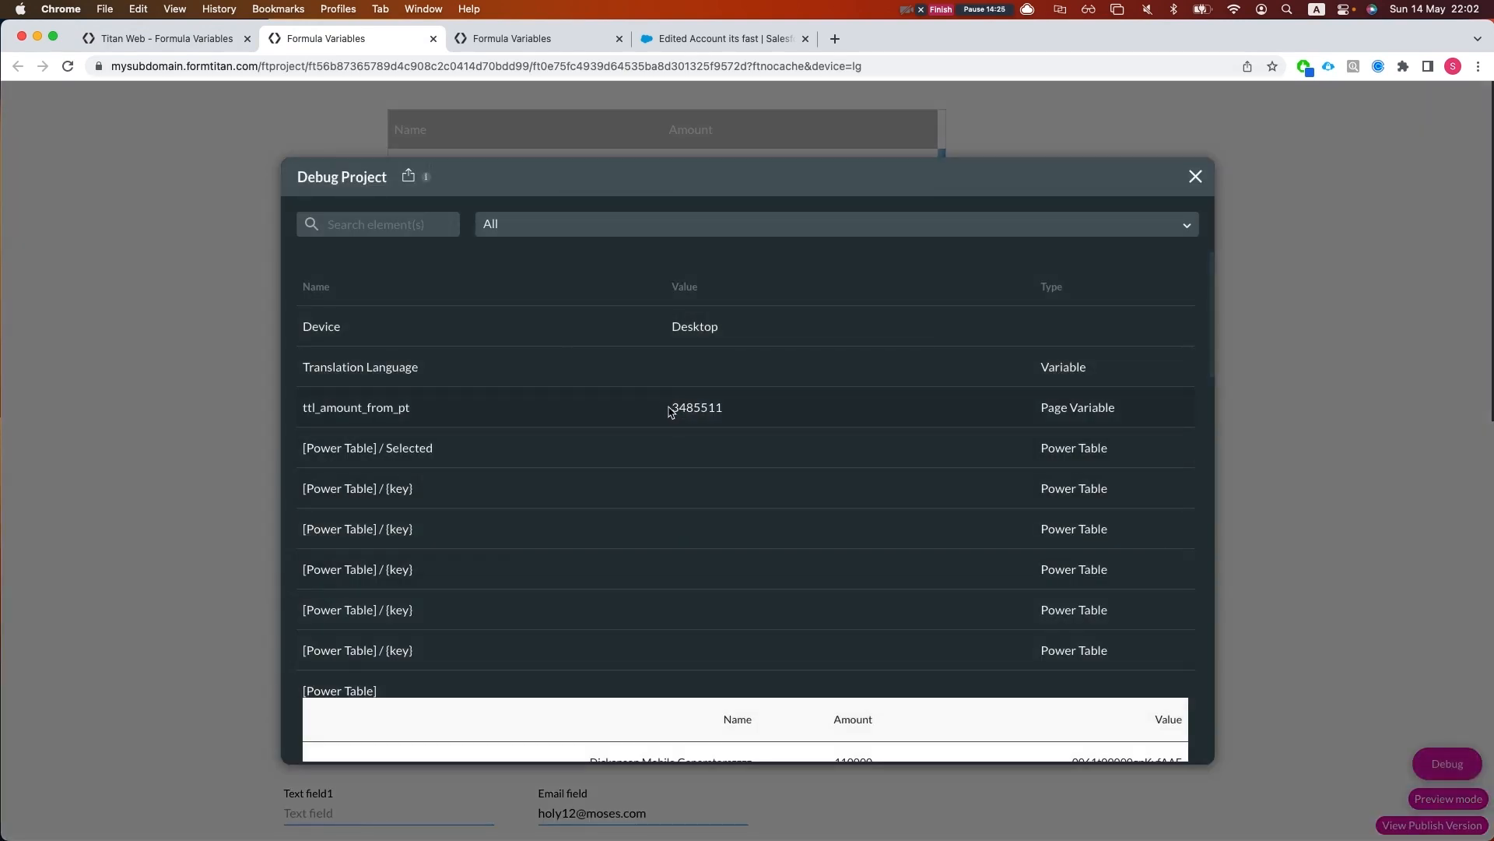
drag(672, 412, 694, 413)
click(680, 414)
drag(681, 413, 703, 413)
click(703, 413)
click(1195, 178)
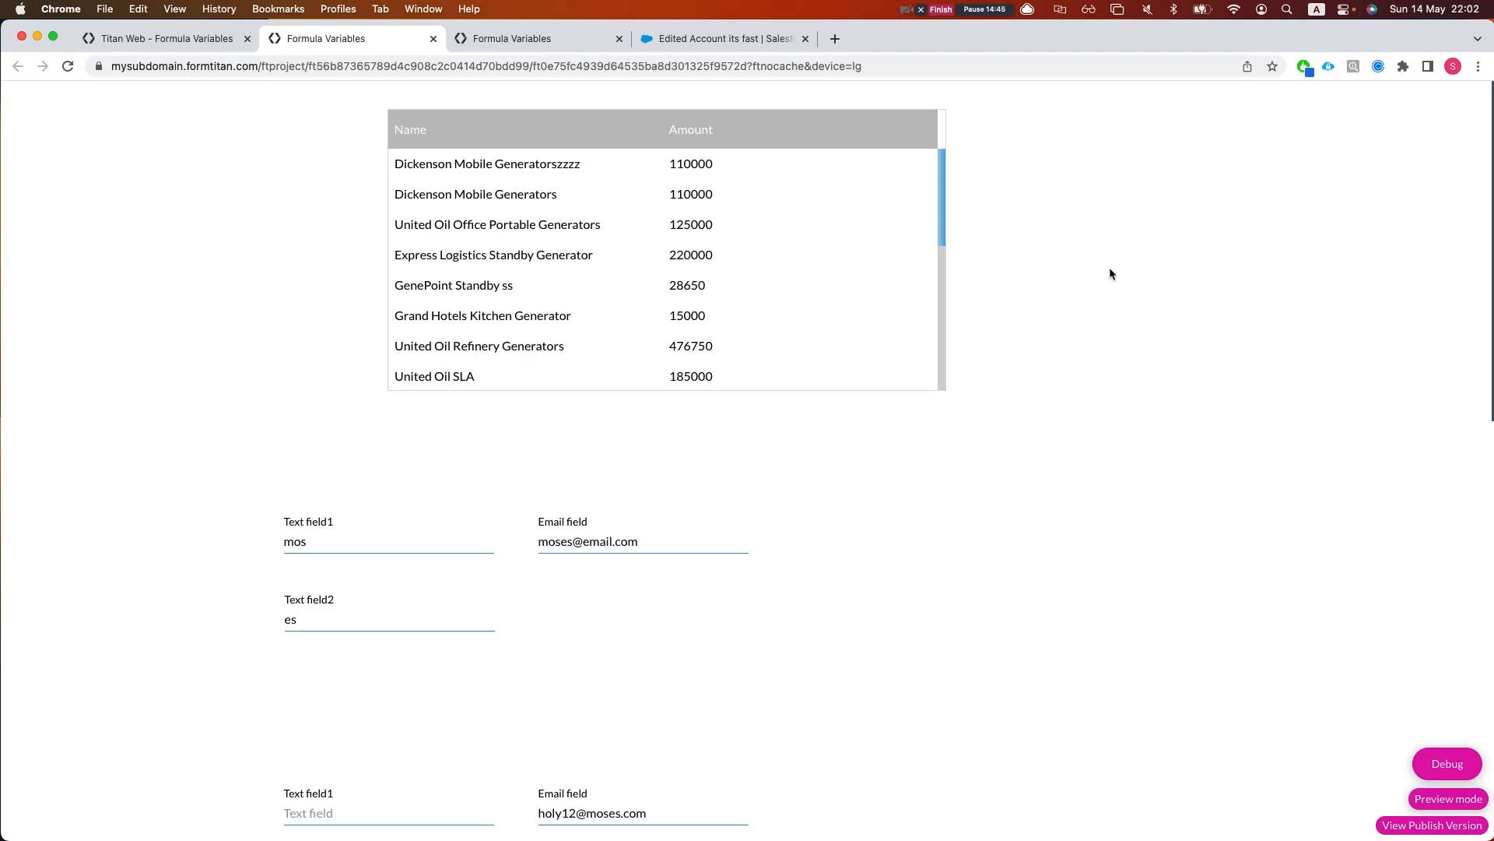